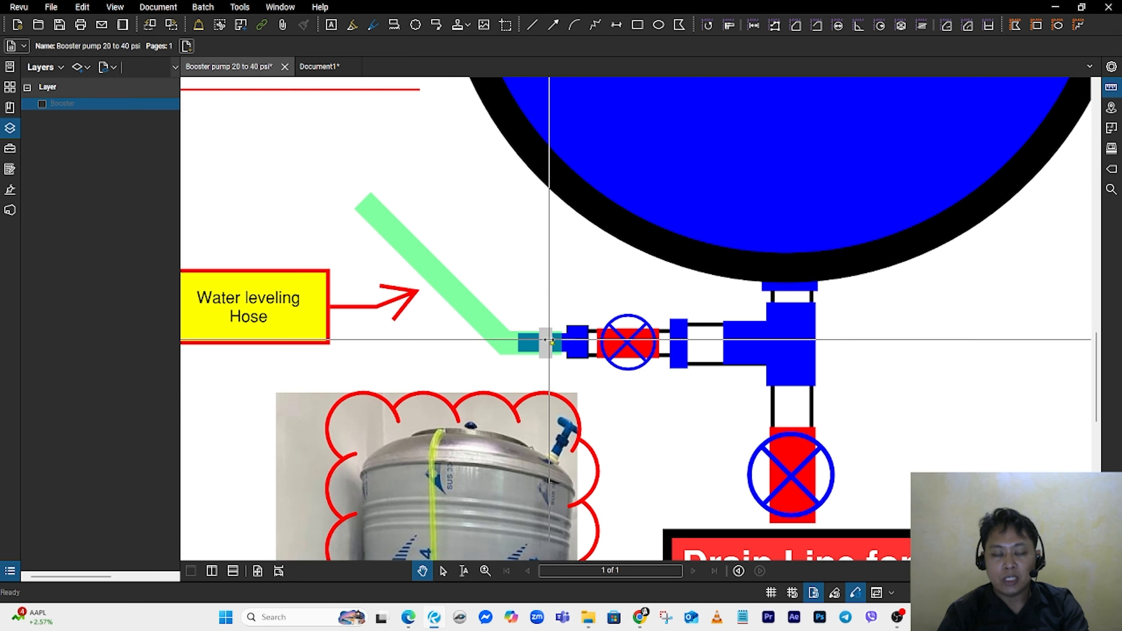
Step: Examine the water leveling hose connection at the water storage tank's drain line and the stainless tank photo beneath it
left_click_drag(534, 271, 519, 26)
left_click_drag(255, 328, 359, 163)
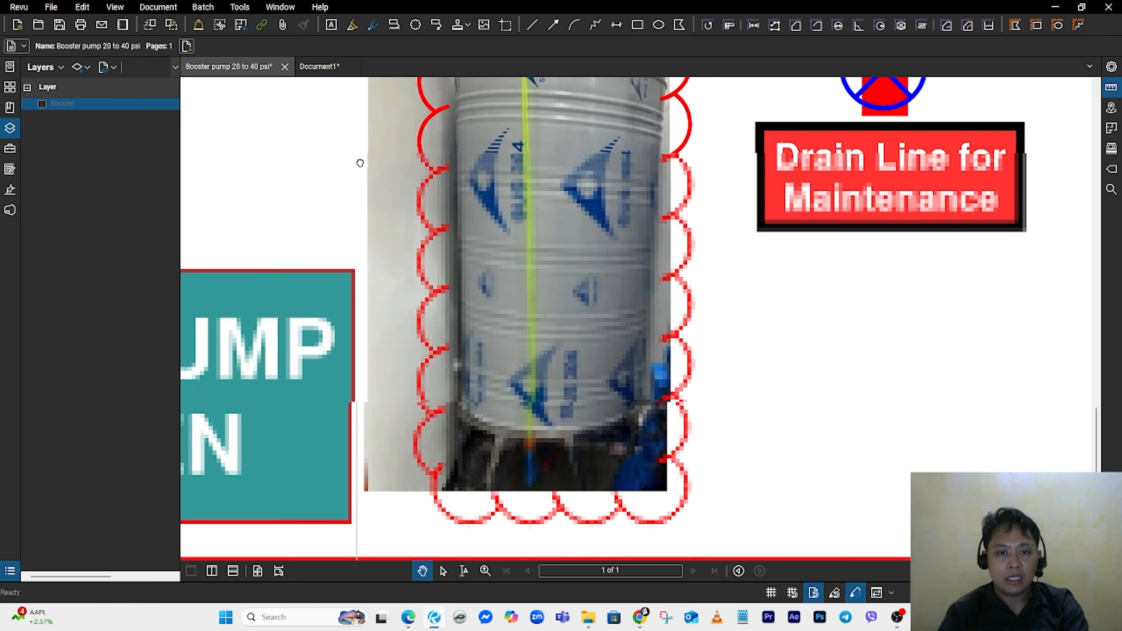
scroll(563, 436, "up", 4)
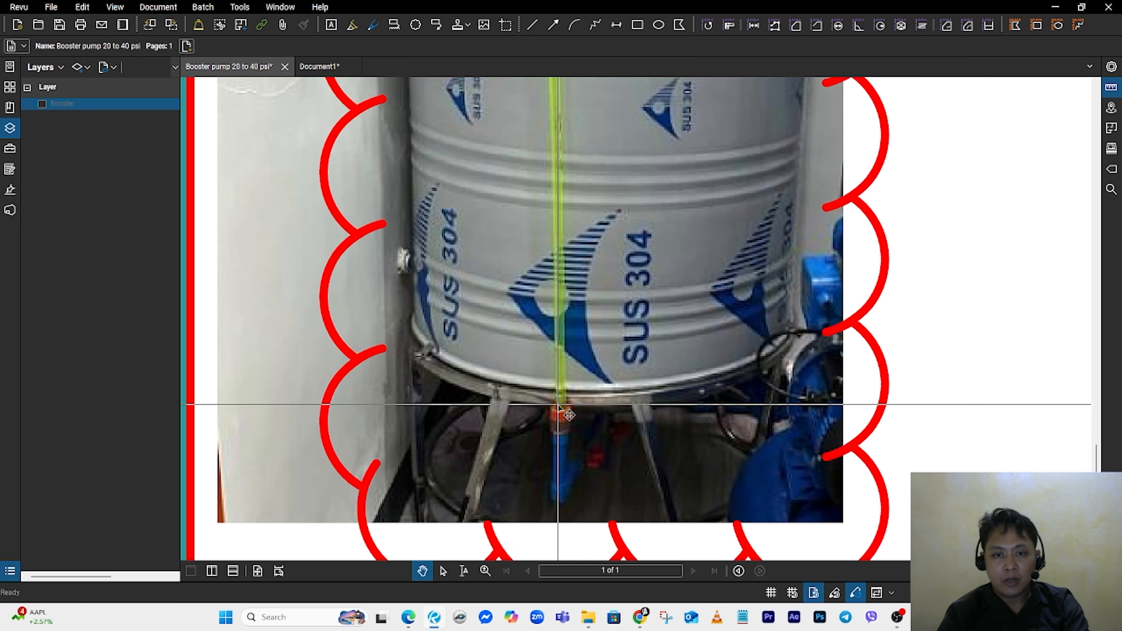
scroll(558, 405, "down", 4)
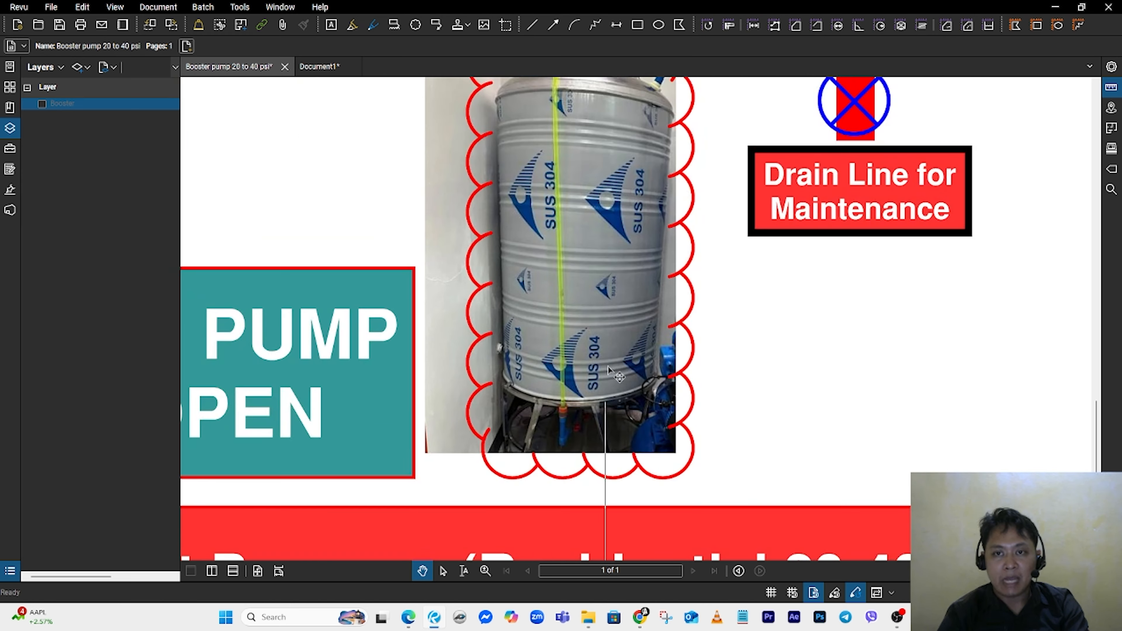
scroll(608, 368, "down", 2)
left_click_drag(702, 113, 636, 390)
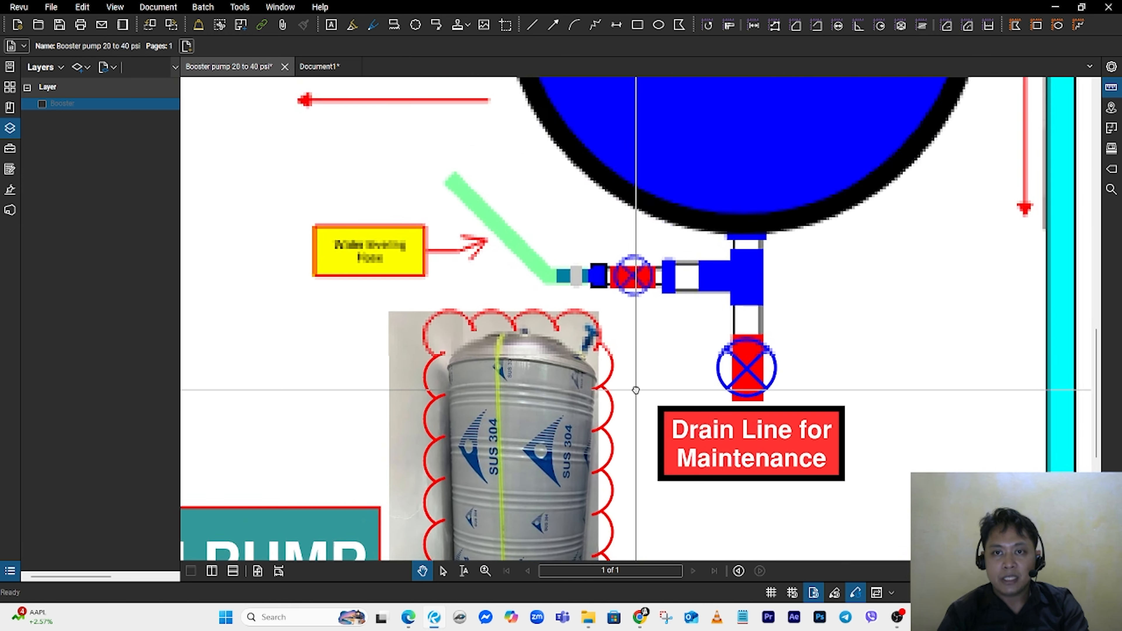
scroll(656, 376, "up", 2)
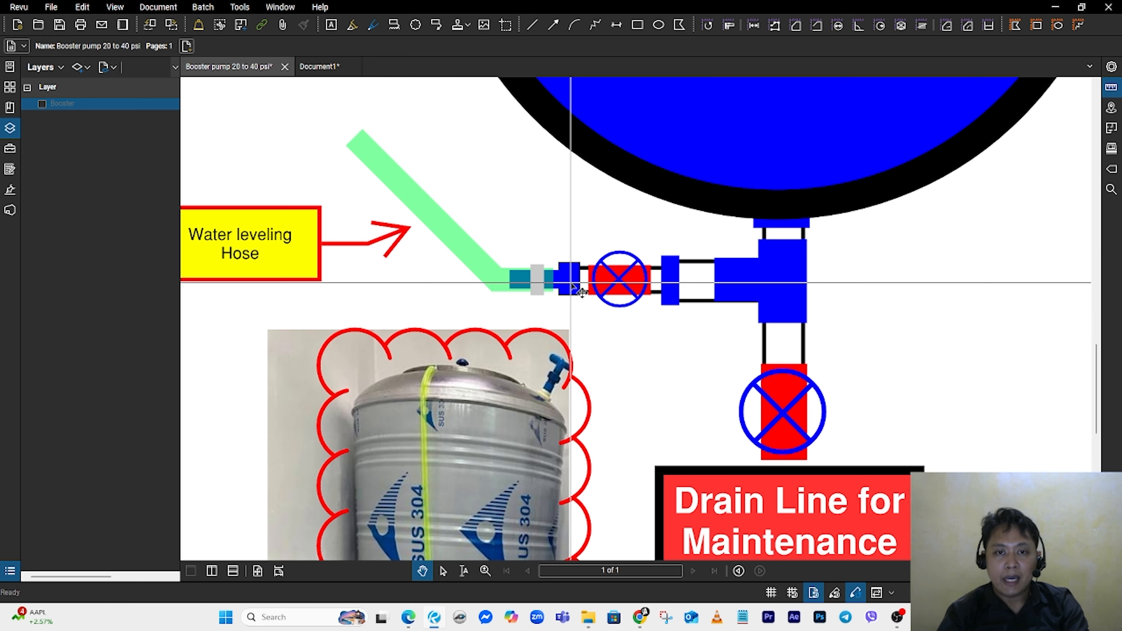
scroll(572, 286, "down", 1)
scroll(557, 281, "up", 1)
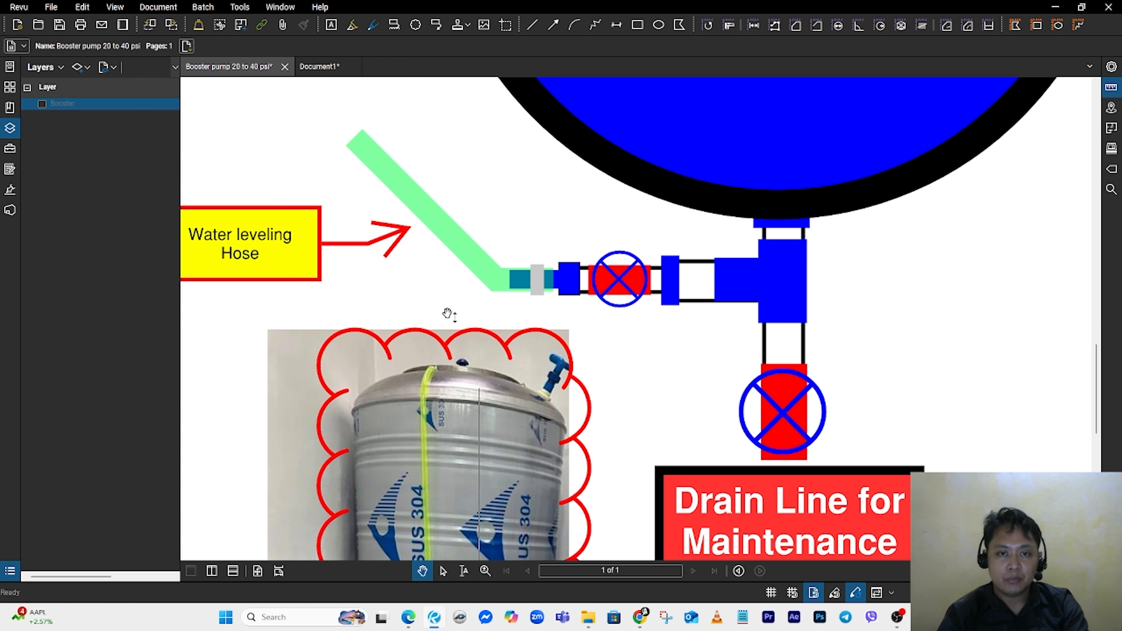
Step: Examine the pipe fittings chart, comparing it with the fittings of the water leveling hose and the tank photo
scroll(447, 314, "down", 5)
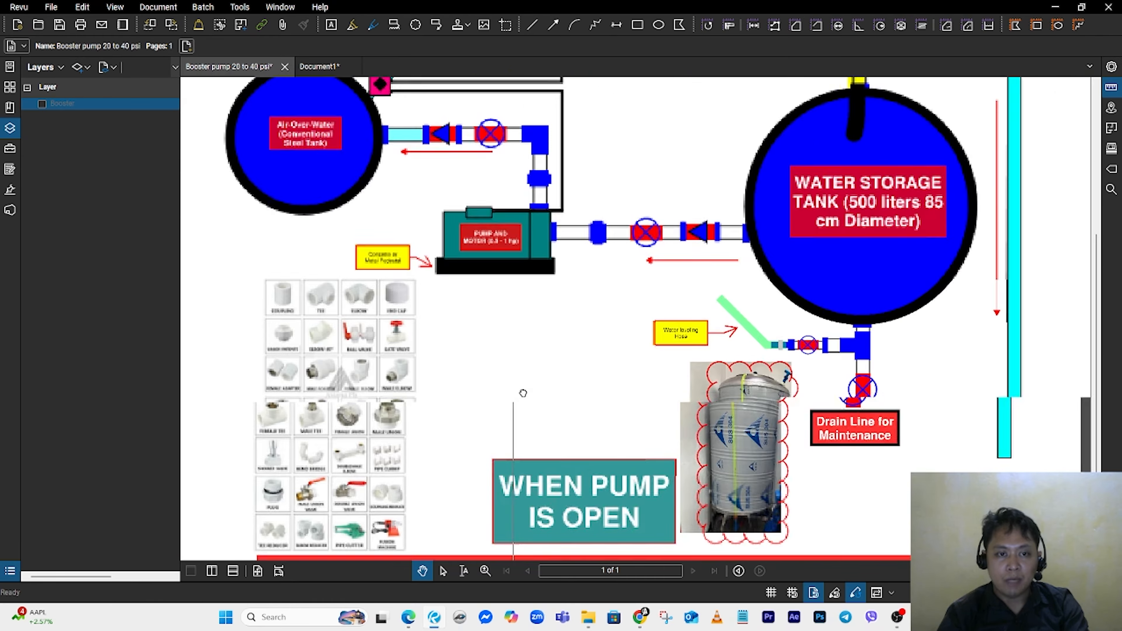
scroll(522, 393, "down", 1)
scroll(523, 393, "up", 5)
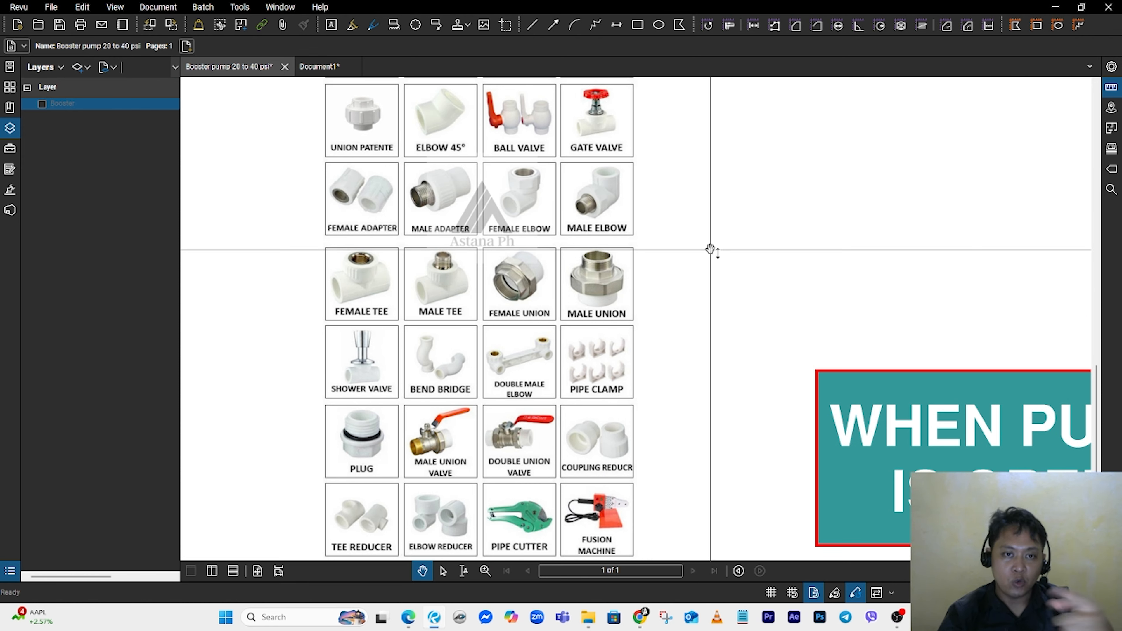
scroll(777, 253, "down", 3)
left_click_drag(816, 221, 421, 274)
scroll(690, 261, "up", 3)
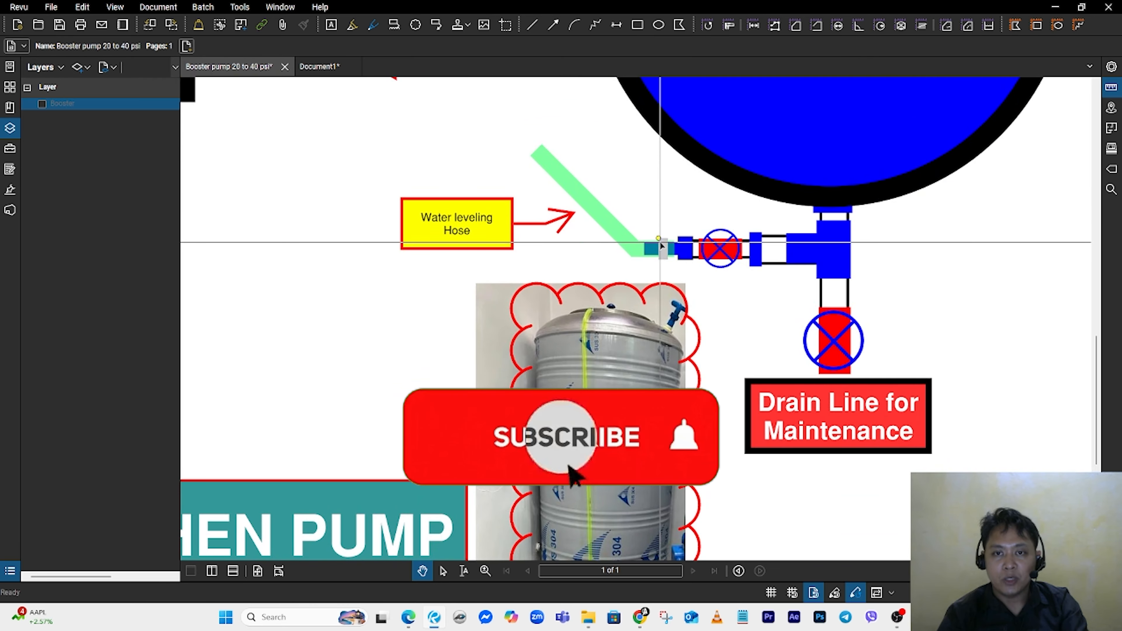
scroll(432, 265, "down", 3)
scroll(432, 266, "down", 1)
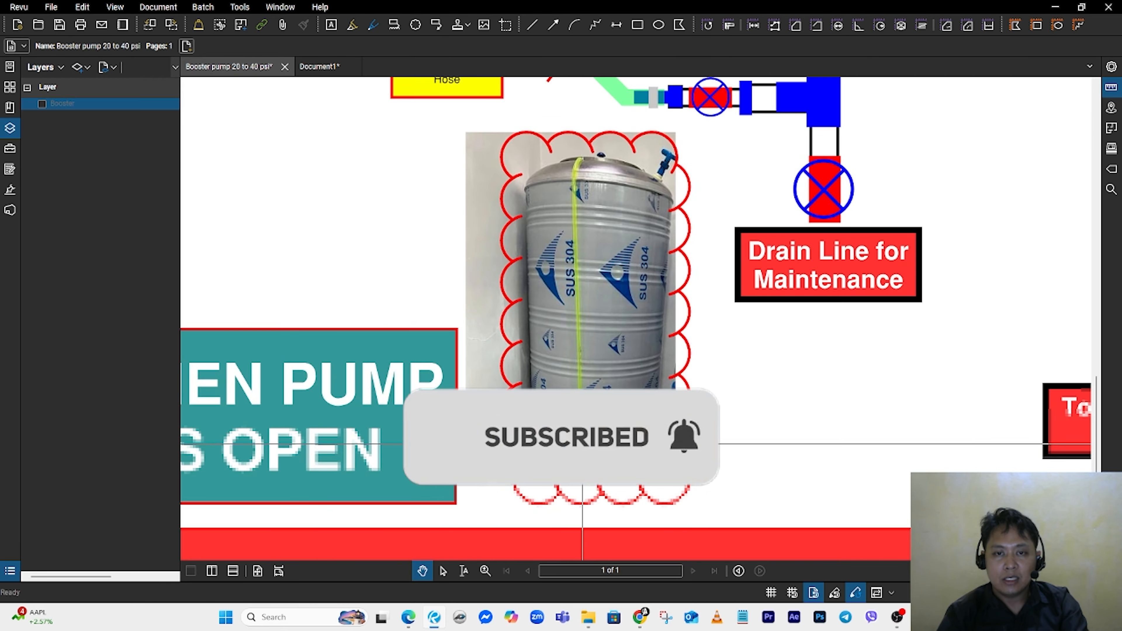
scroll(583, 315, "down", 2)
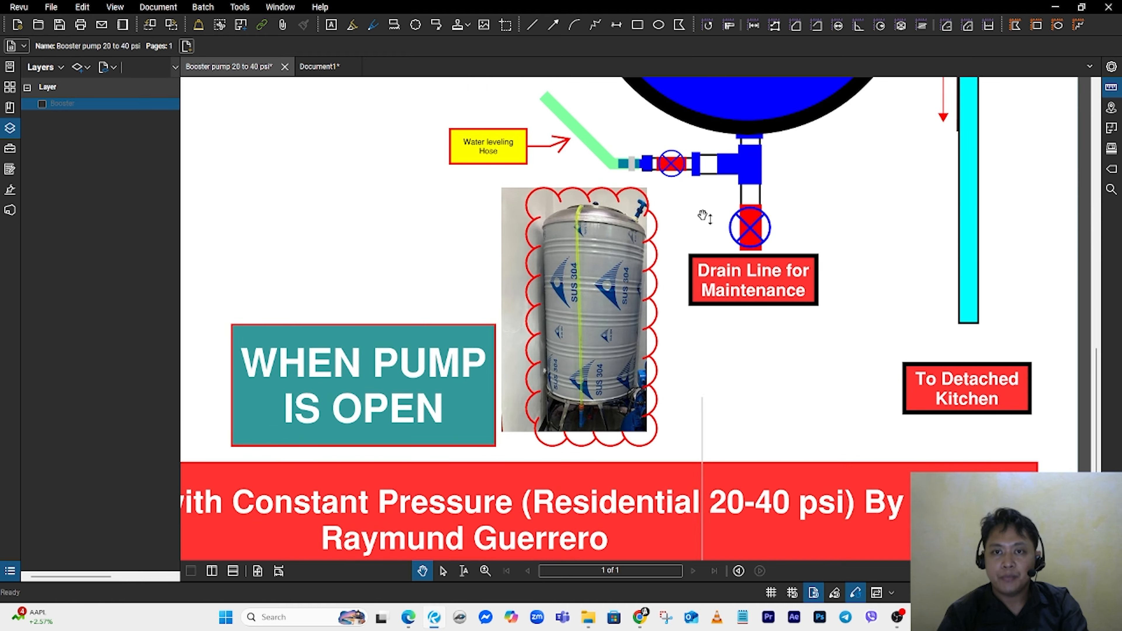
Step: Highlight the suction line from the water storage tank to the pump and motor in yellow with a 12 pt stroke
left_click_drag(697, 230, 707, 461)
scroll(707, 460, "down", 4)
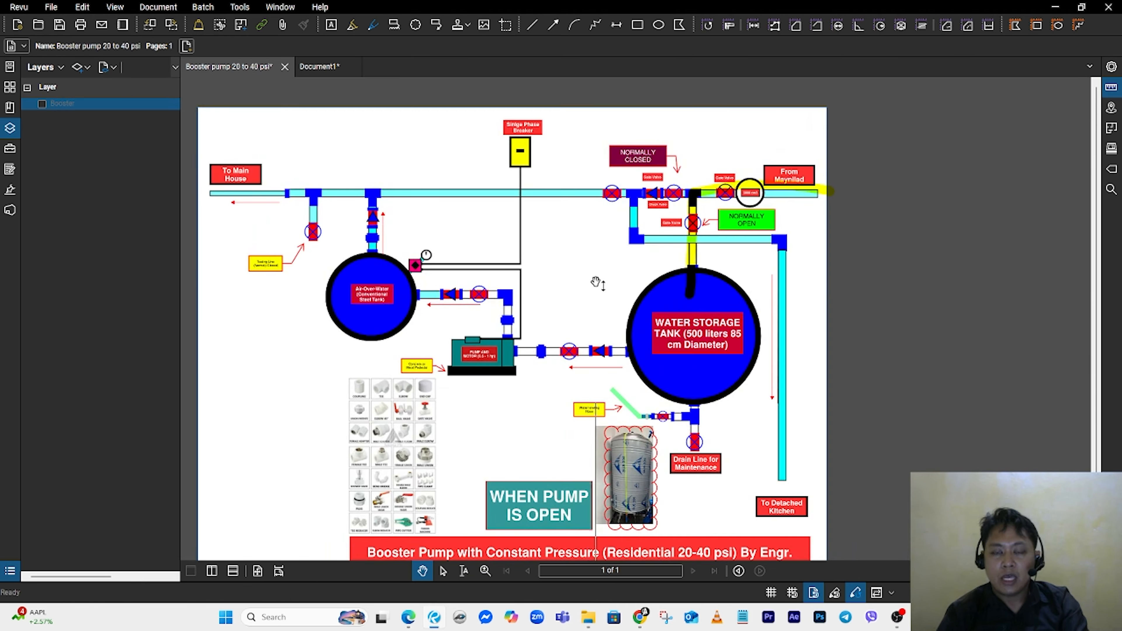
left_click_drag(596, 282, 622, 352)
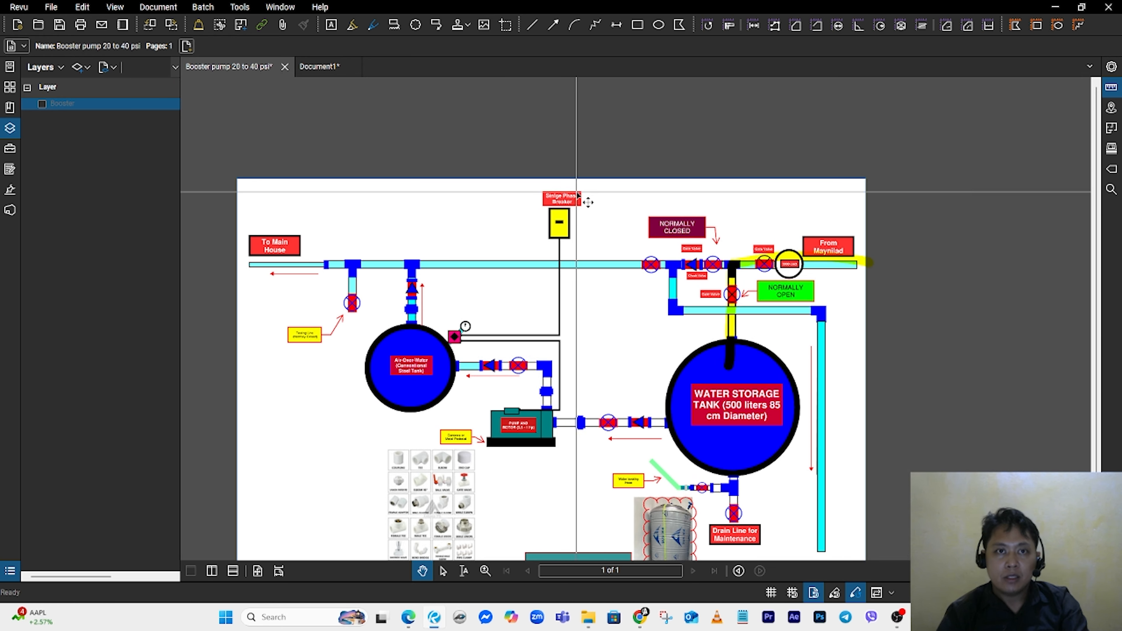
left_click(352, 25)
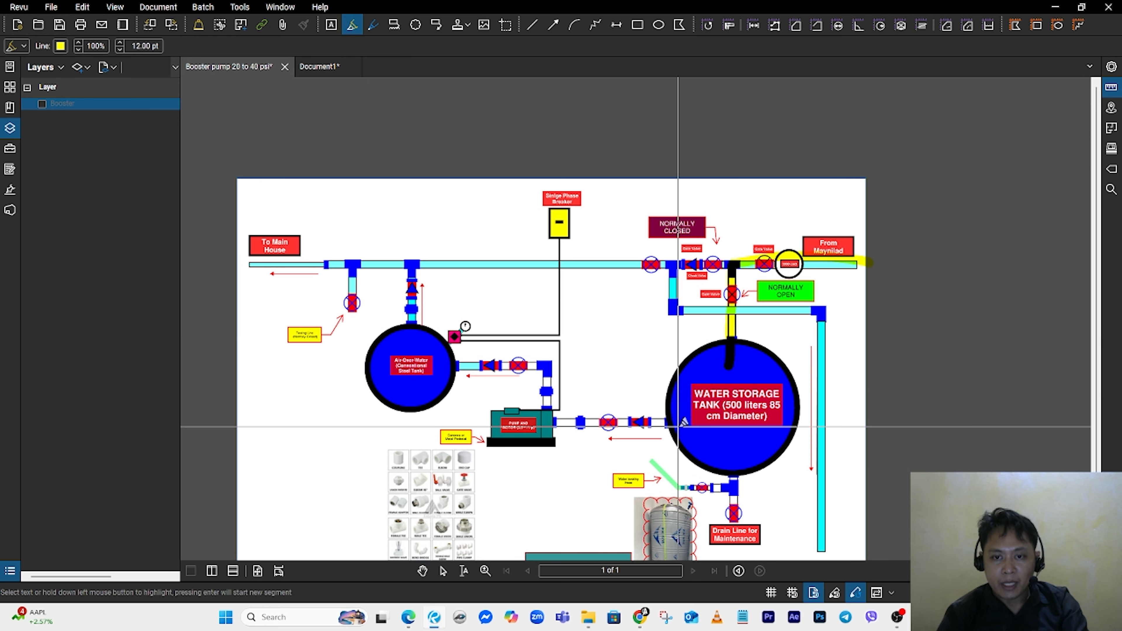
left_click_drag(677, 423, 533, 423)
Step: Examine the highlighted water route from the Maynilad supply through the normally open gate valve and storage tank to the pump
scroll(630, 442, "up", 4)
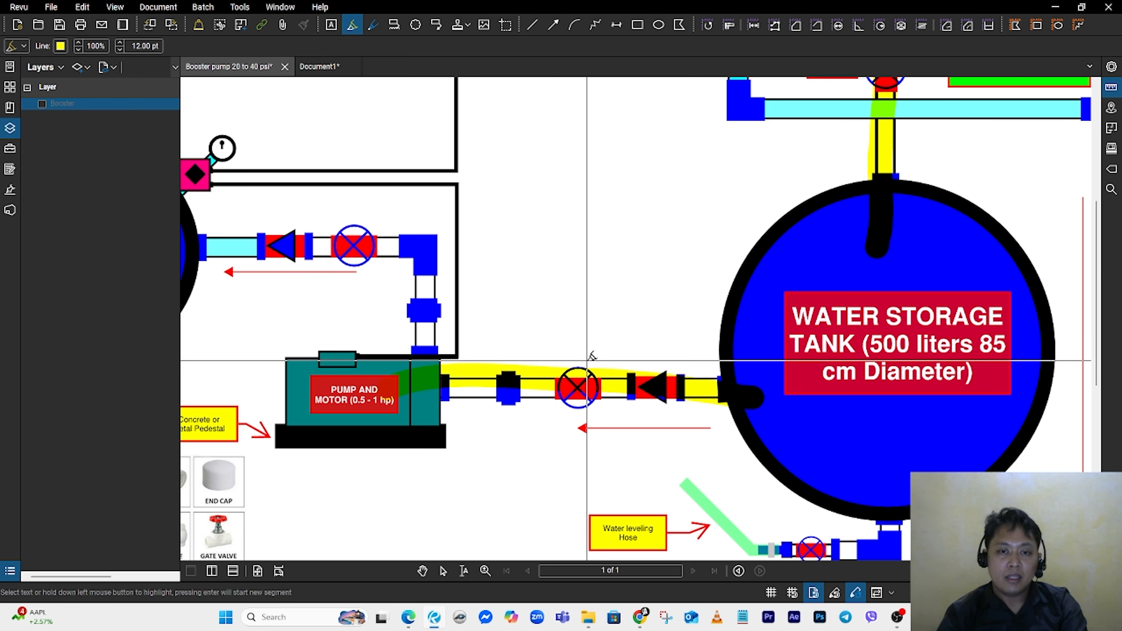
scroll(593, 340, "down", 2)
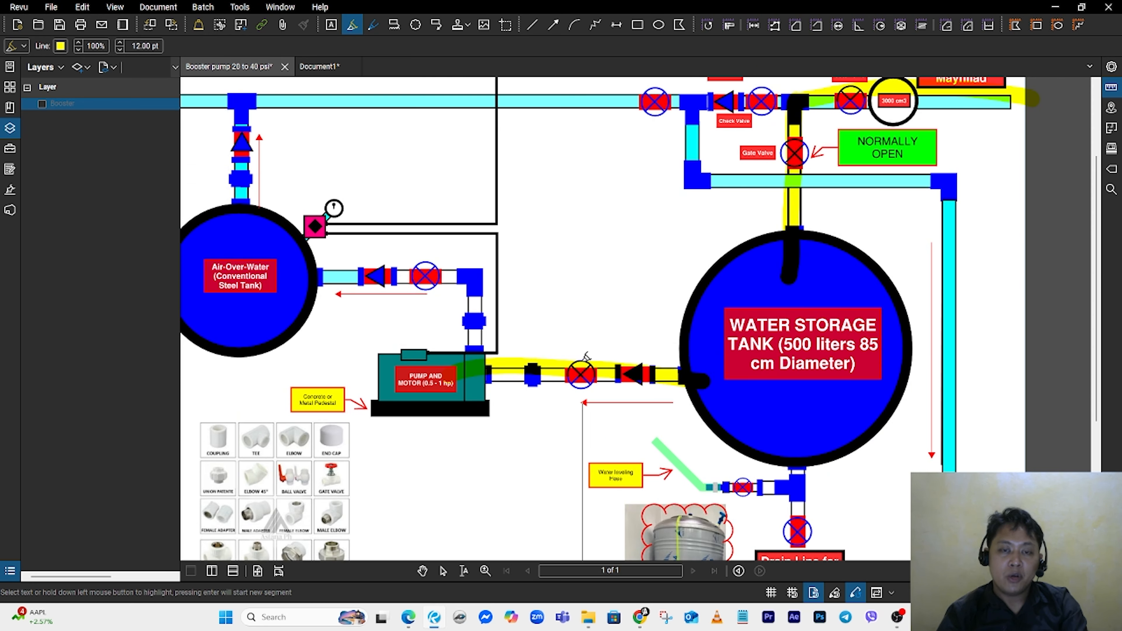
scroll(589, 335, "down", 3)
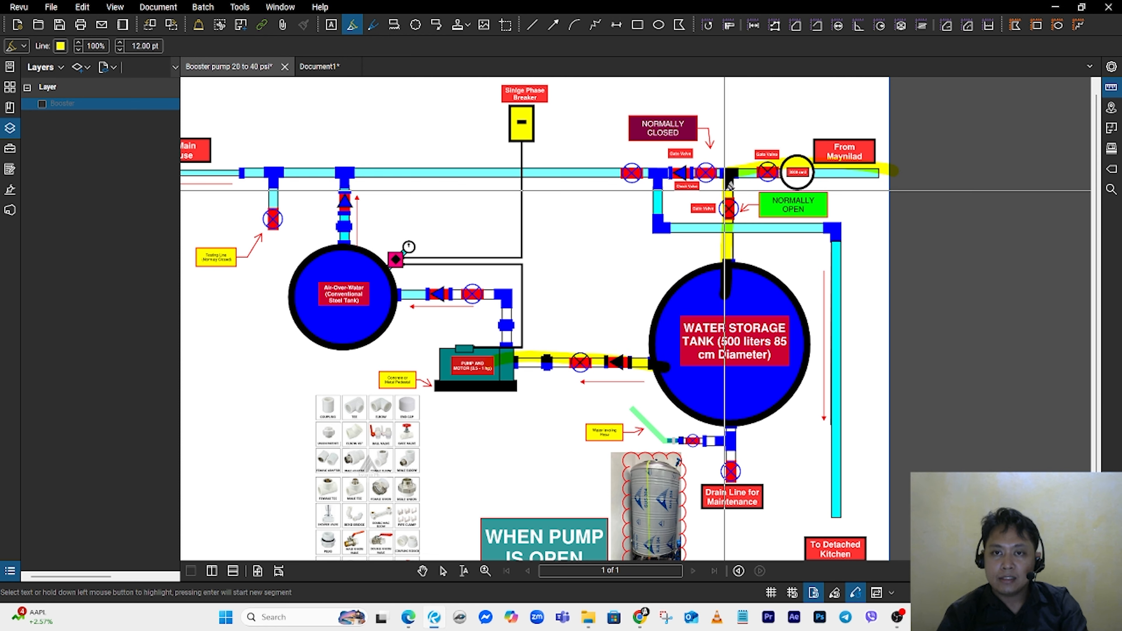
scroll(756, 171, "up", 3)
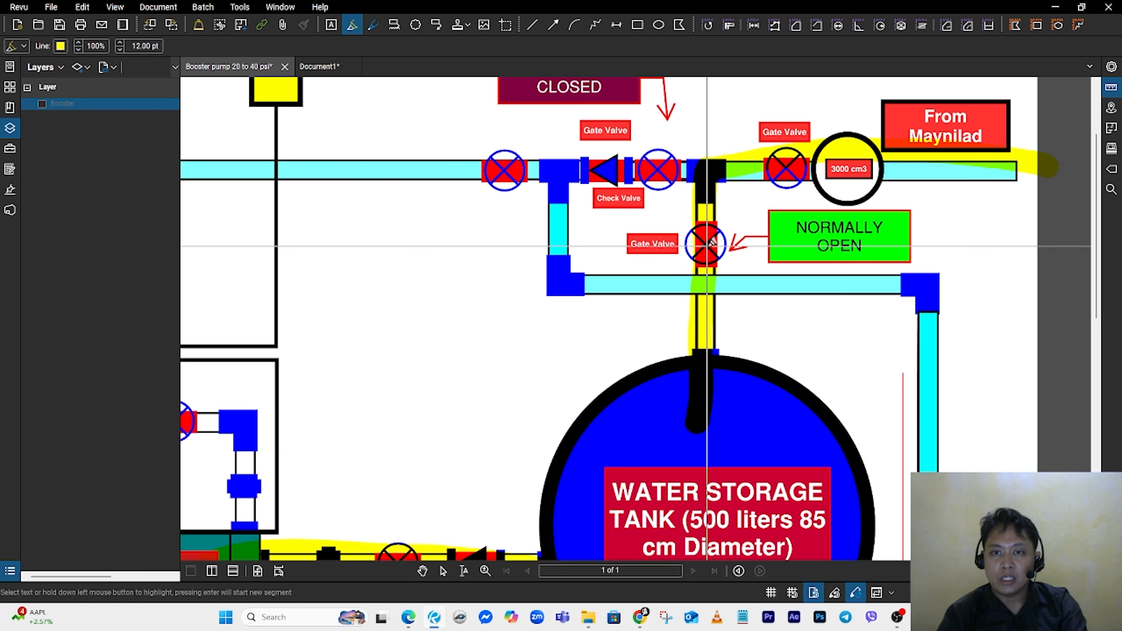
scroll(482, 248, "down", 3)
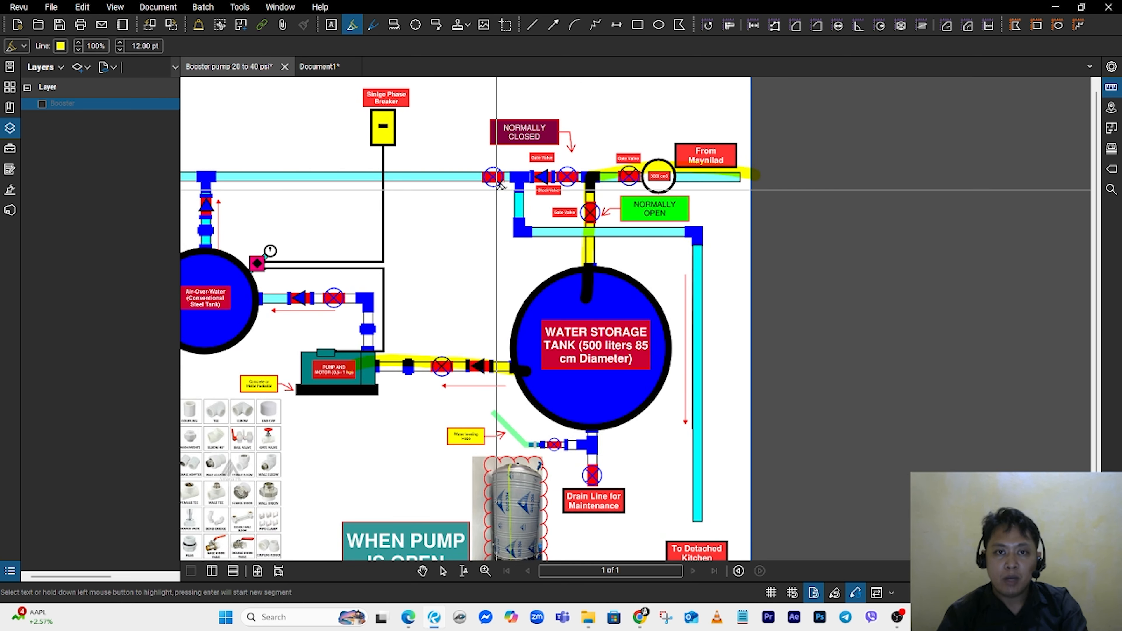
left_click(423, 571)
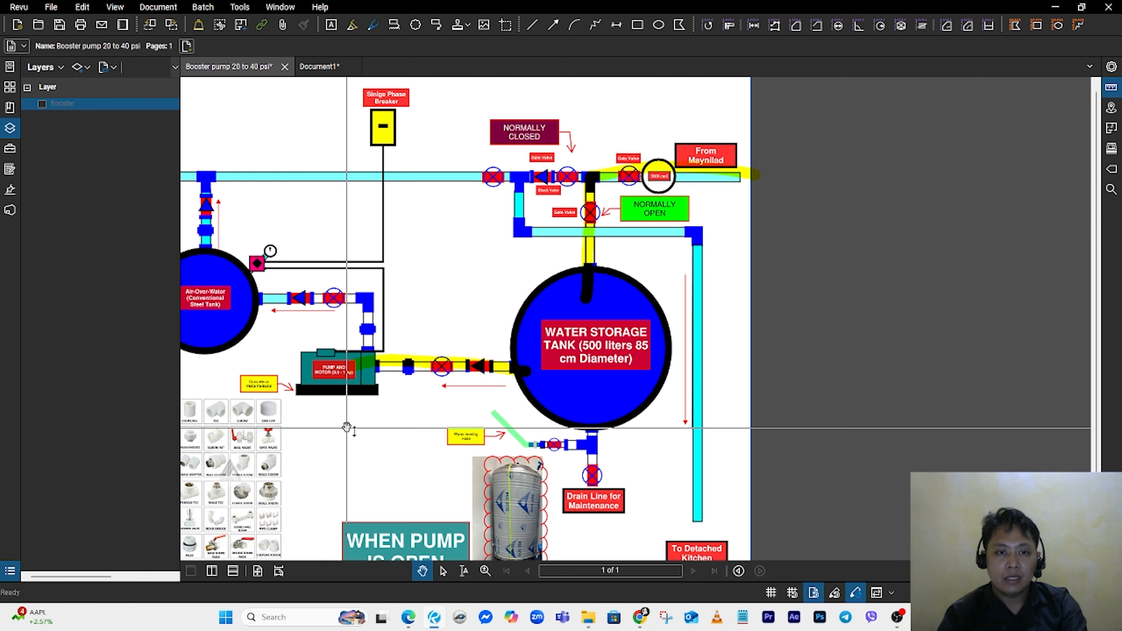
left_click_drag(398, 406, 580, 438)
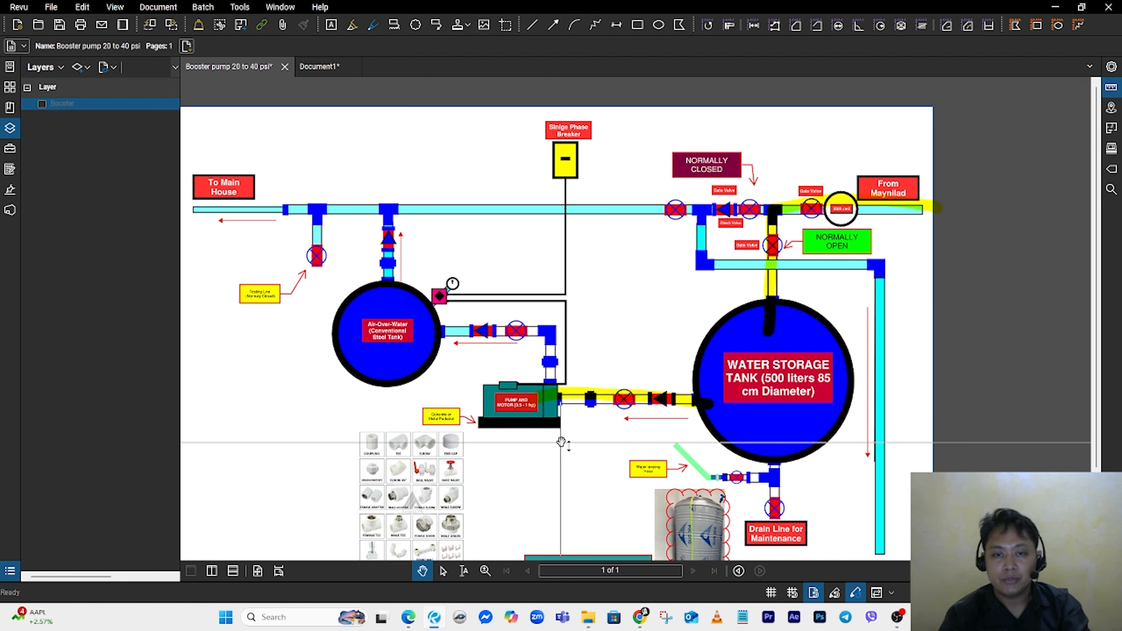
Step: Examine the pump's discharge line to the air-over-water tank, including the valves, the gauge and the single phase breaker wiring
scroll(574, 435, "up", 4)
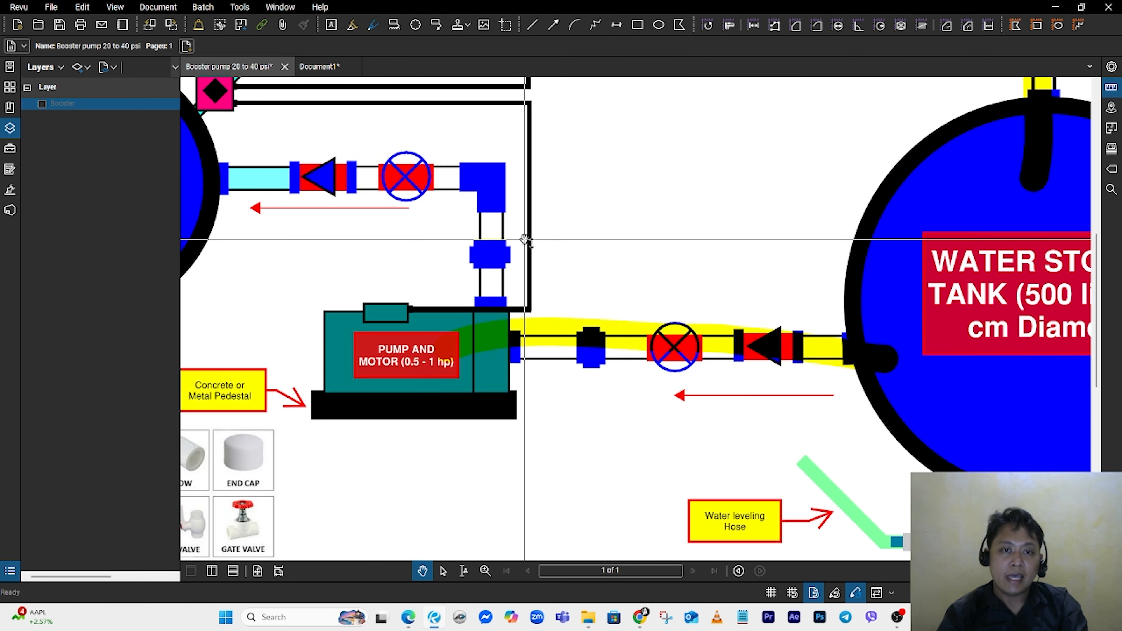
scroll(537, 254, "down", 4)
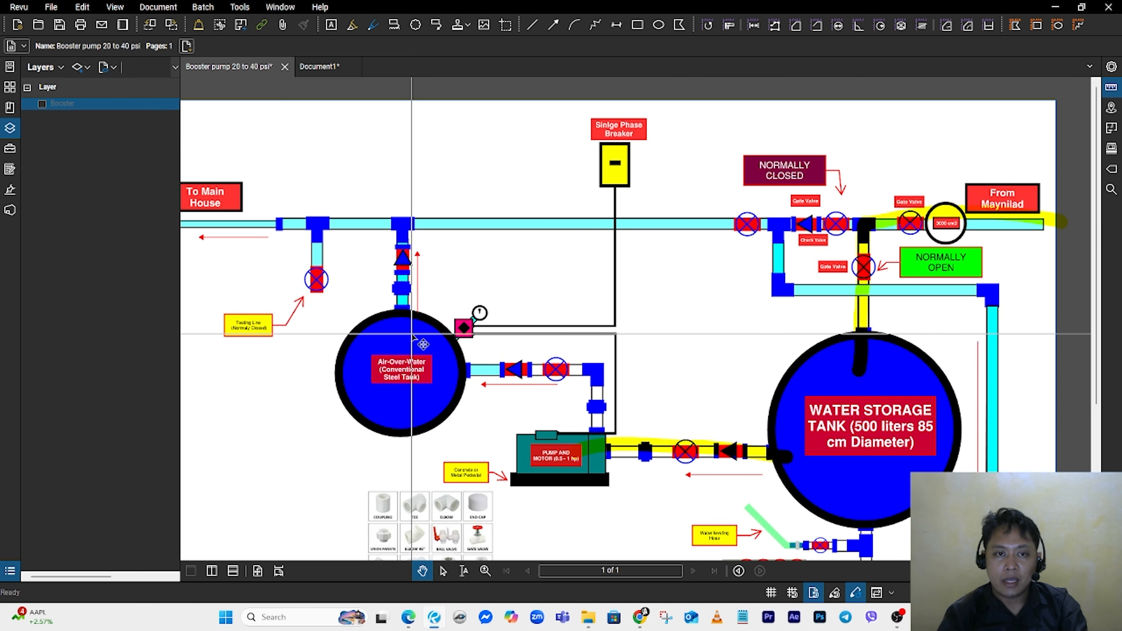
scroll(527, 302, "down", 2)
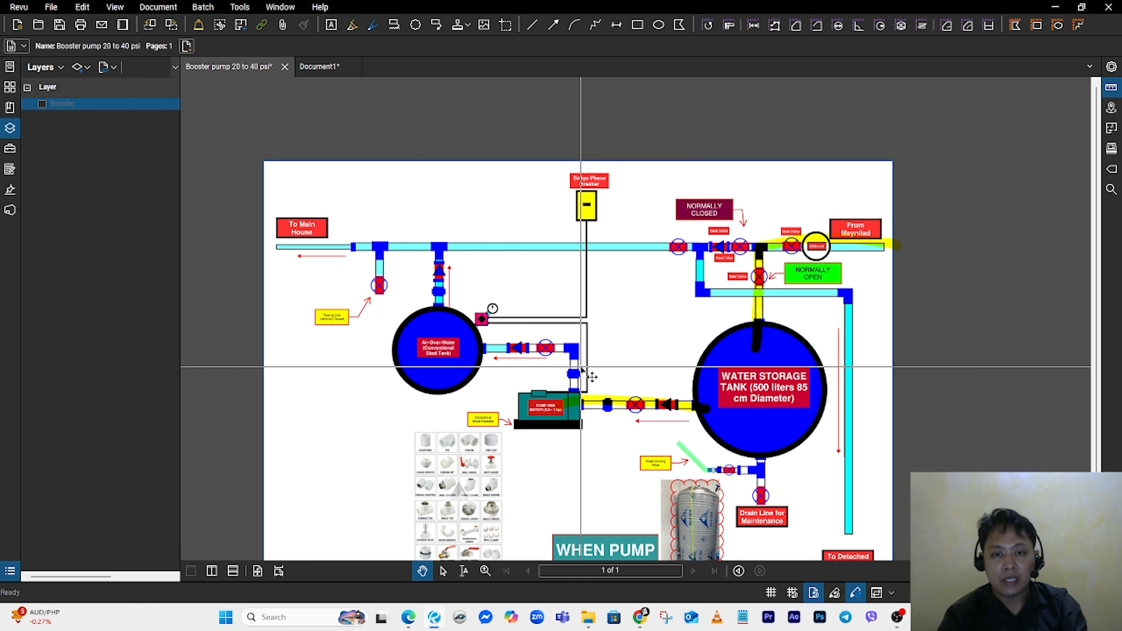
scroll(581, 368, "up", 2)
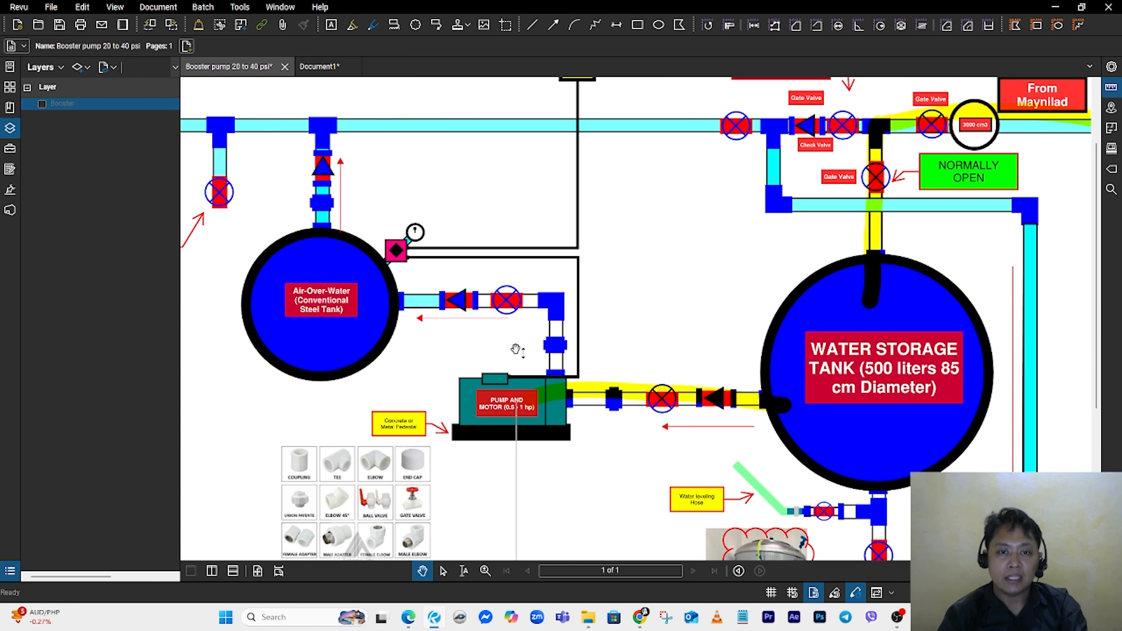
scroll(530, 300, "down", 2)
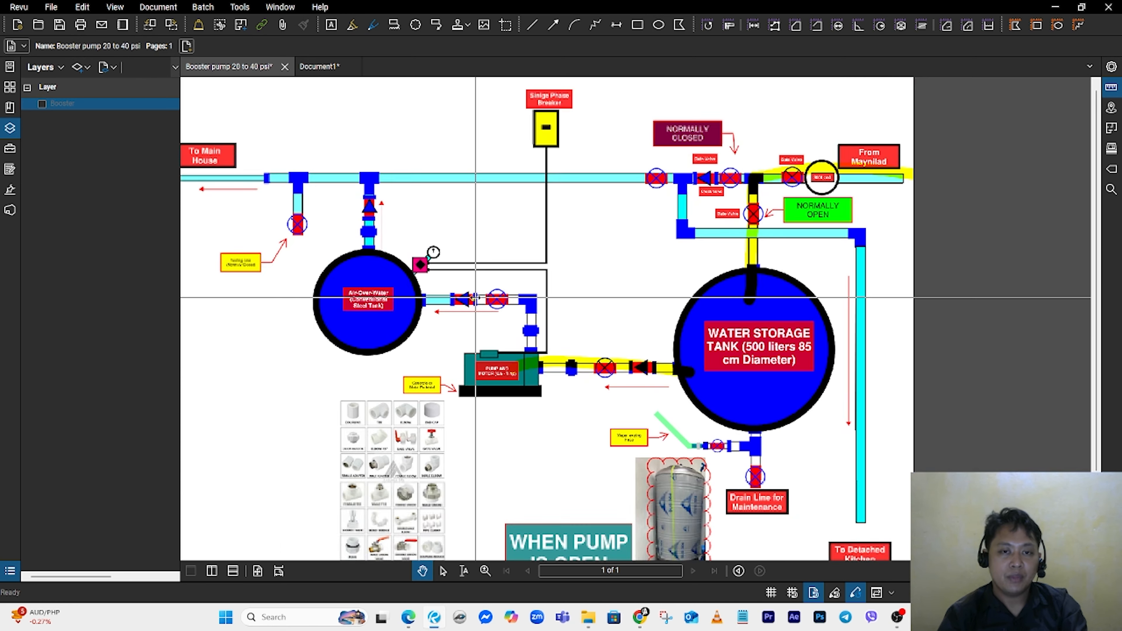
scroll(425, 253, "up", 4)
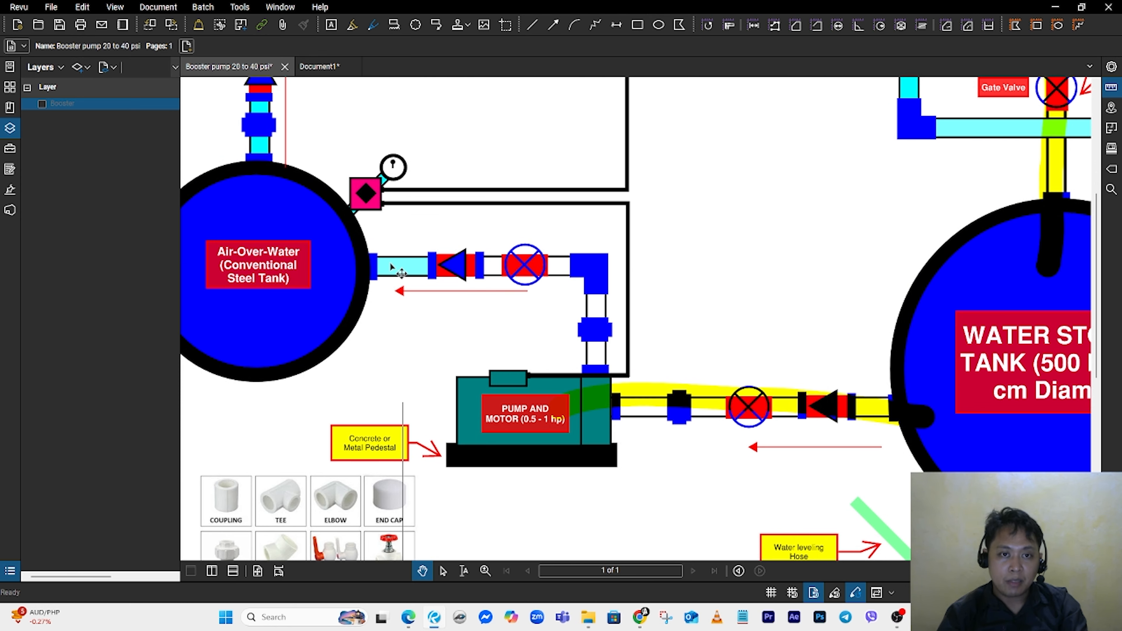
scroll(378, 271, "down", 2)
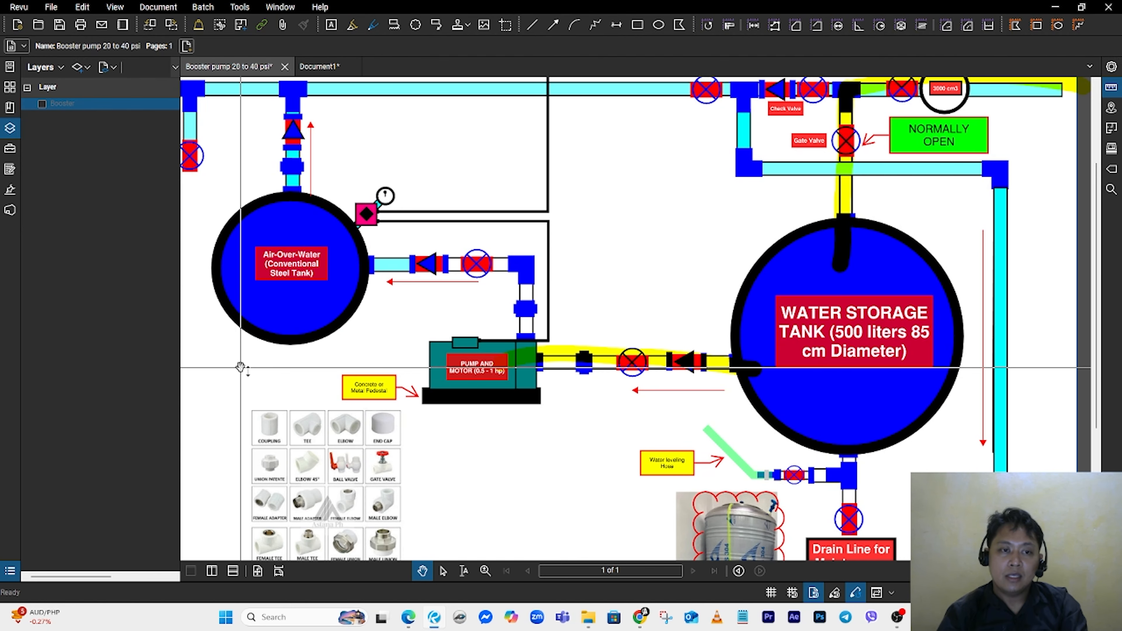
left_click_drag(238, 364, 342, 390)
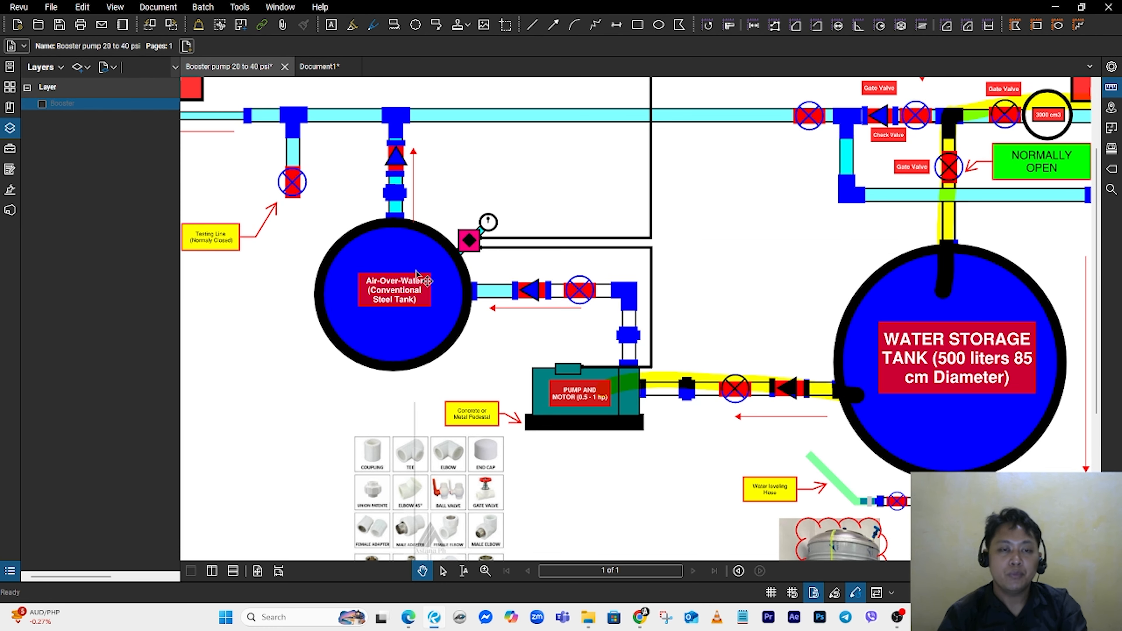
scroll(417, 275, "up", 3)
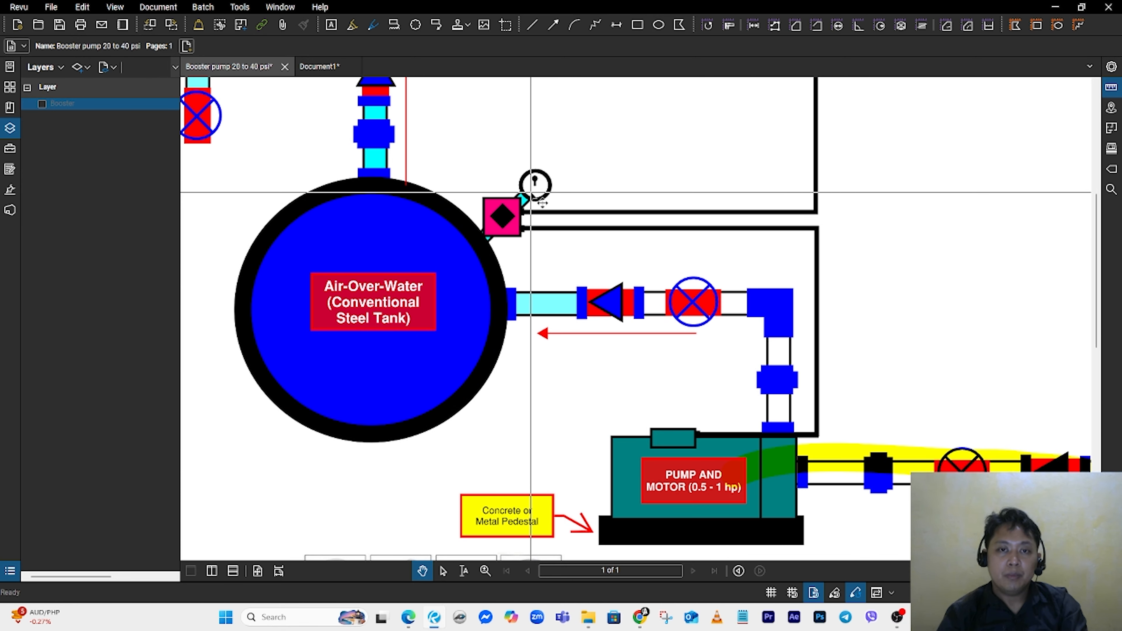
scroll(535, 185, "down", 1)
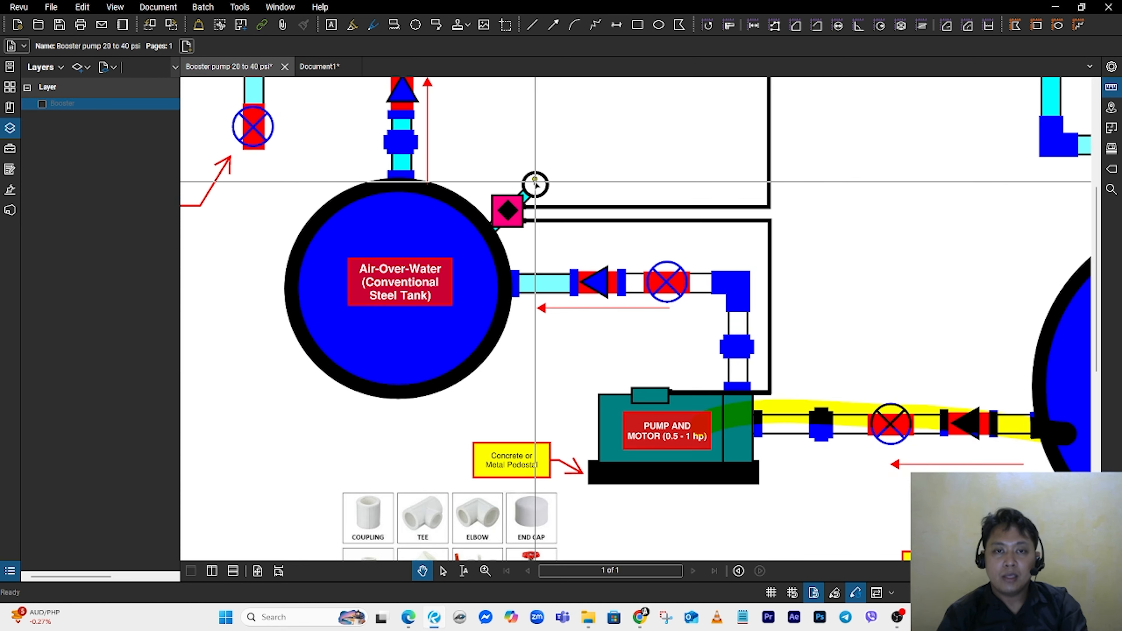
left_click_drag(525, 150, 541, 280)
scroll(494, 282, "down", 1)
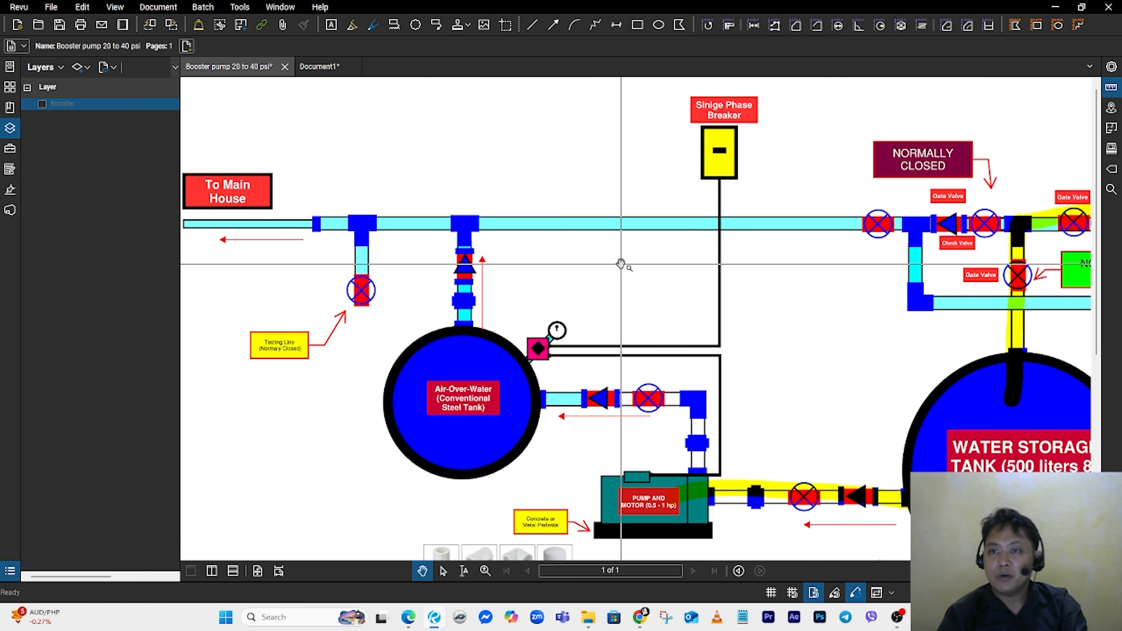
Step: Draw a red 1 pt cloud around the air-over-water tank, pump and water storage tank on the diagram
mouse_move(584, 156)
left_mouse_down()
mouse_move(508, 212)
mouse_move(535, 181)
left_mouse_up()
scroll(646, 225, "down", 3)
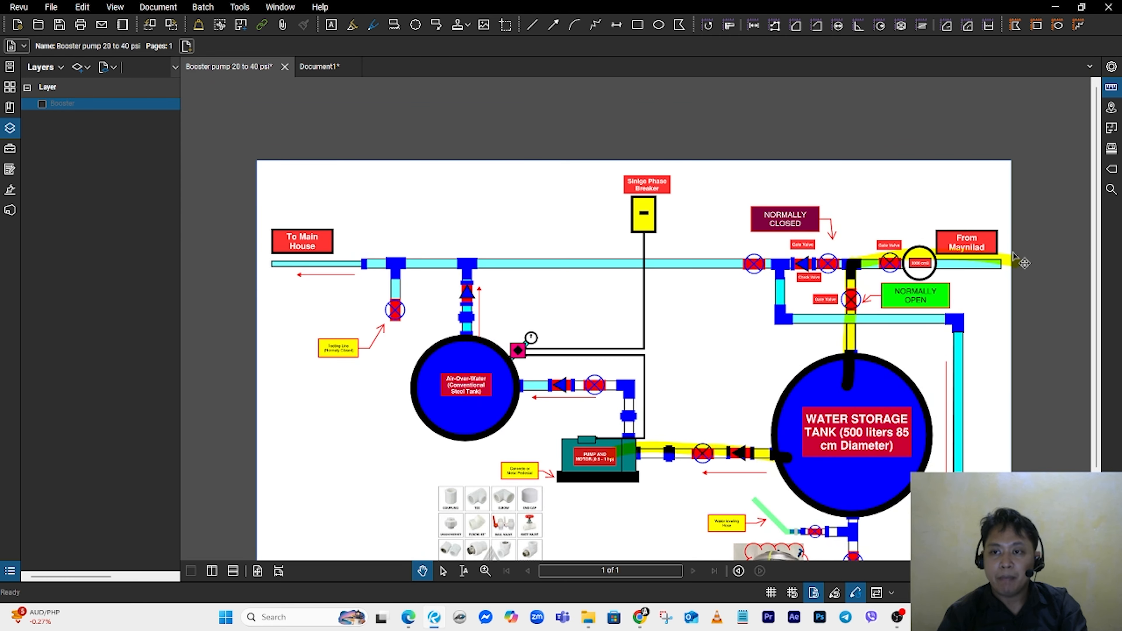
left_click(352, 26)
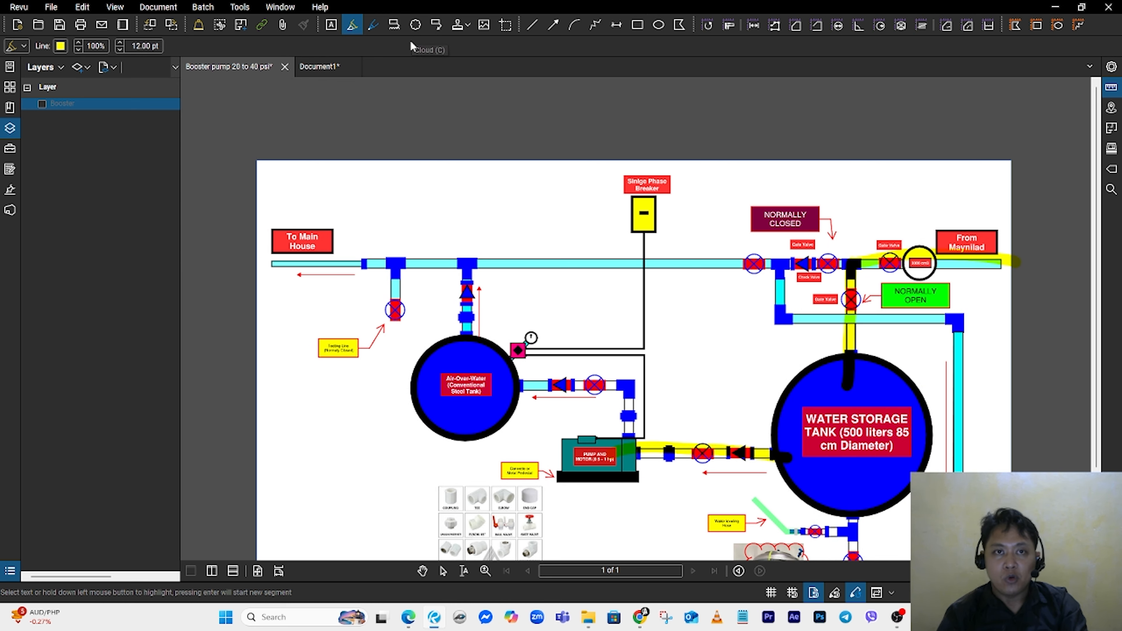
left_click(416, 25)
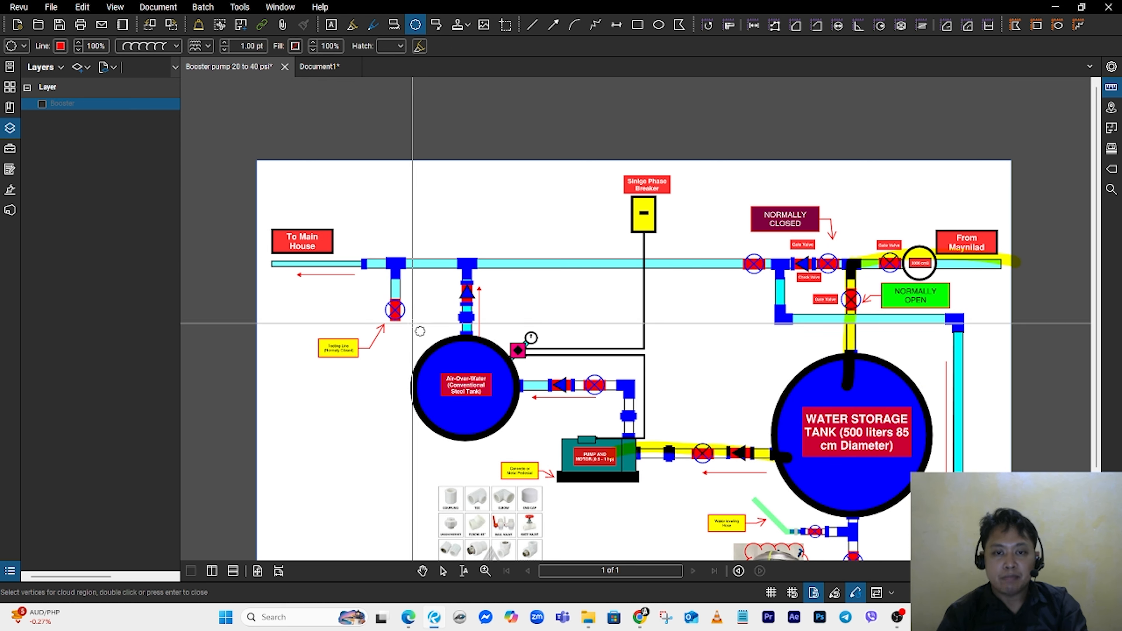
left_click_drag(412, 323, 946, 455)
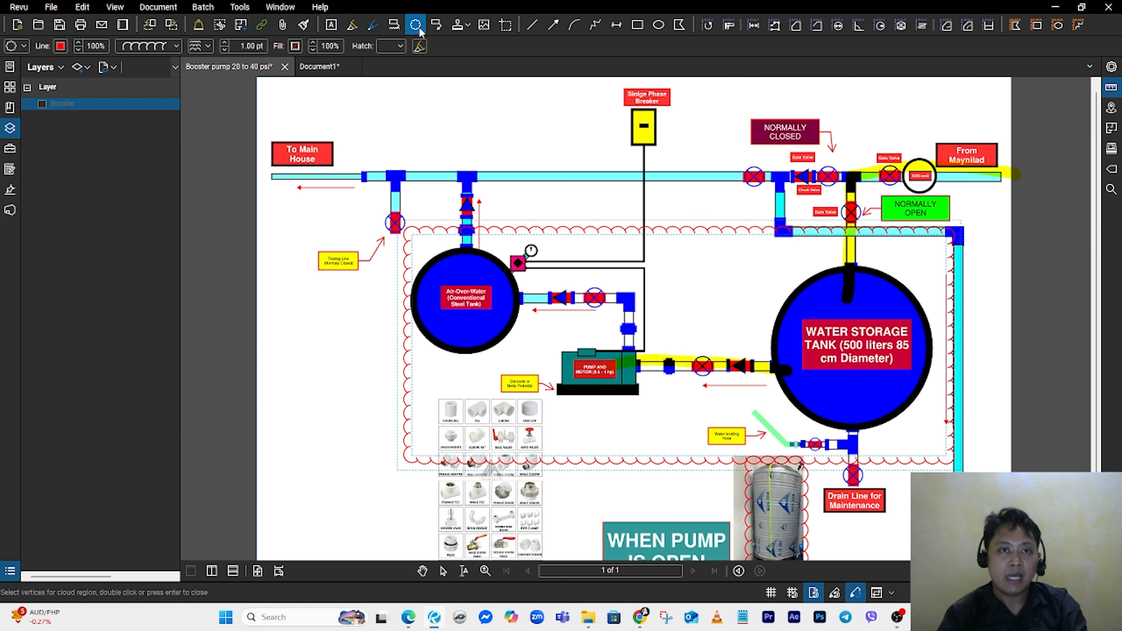
left_click_drag(790, 165, 421, 165)
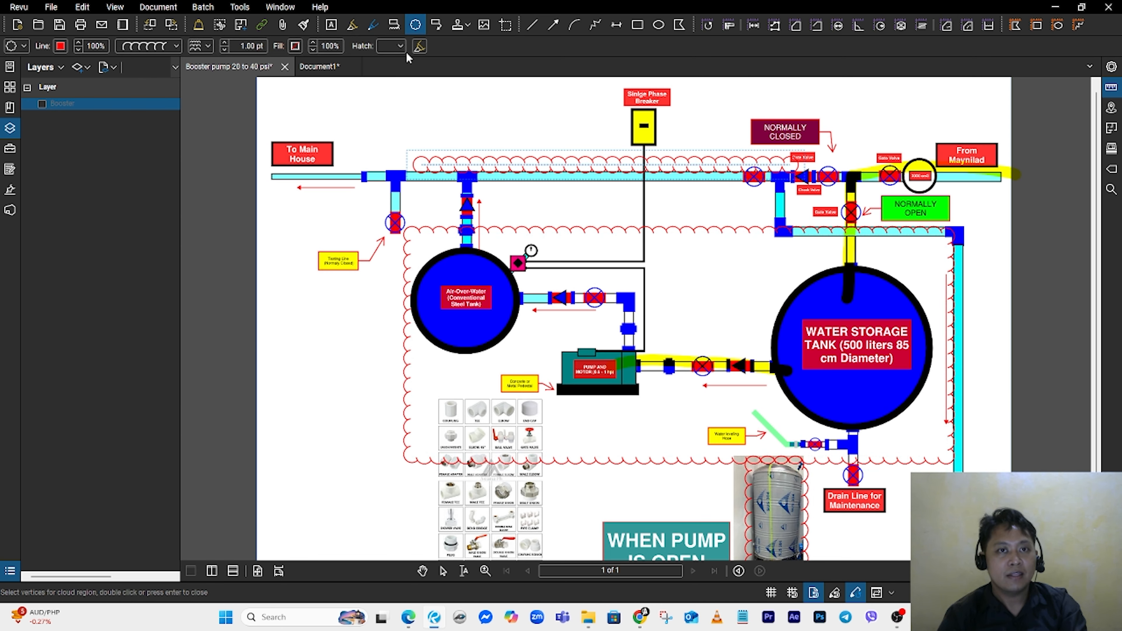
key("Escape")
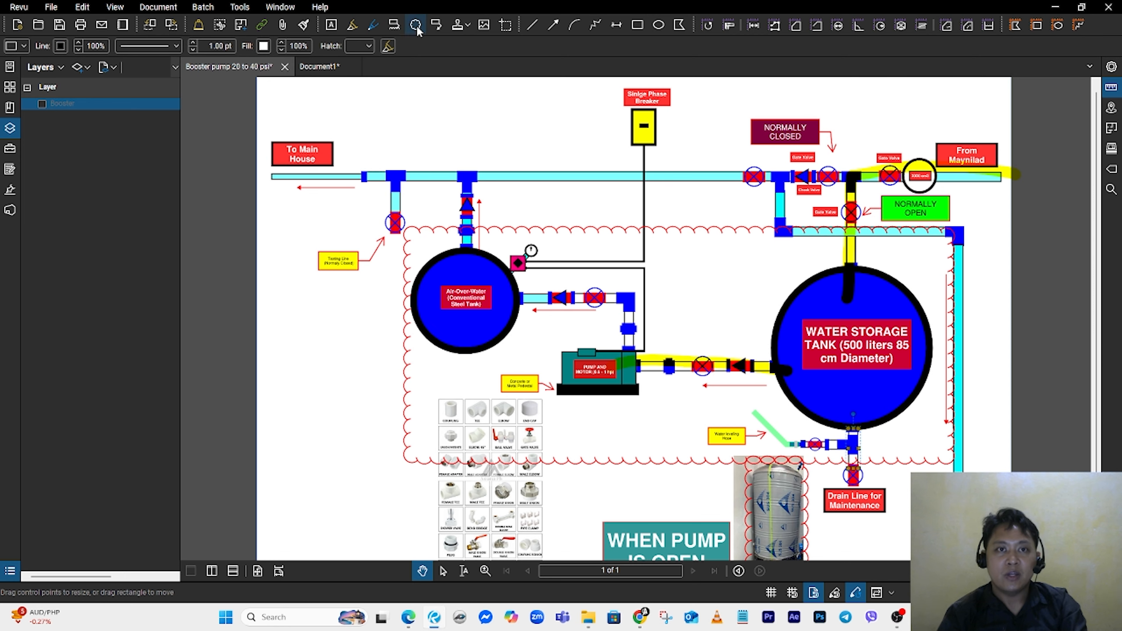
Step: Highlight the bypass route in yellow at 12 pt from the Maynilad supply to the main house, plus the branch to the detached kitchen
left_click(352, 25)
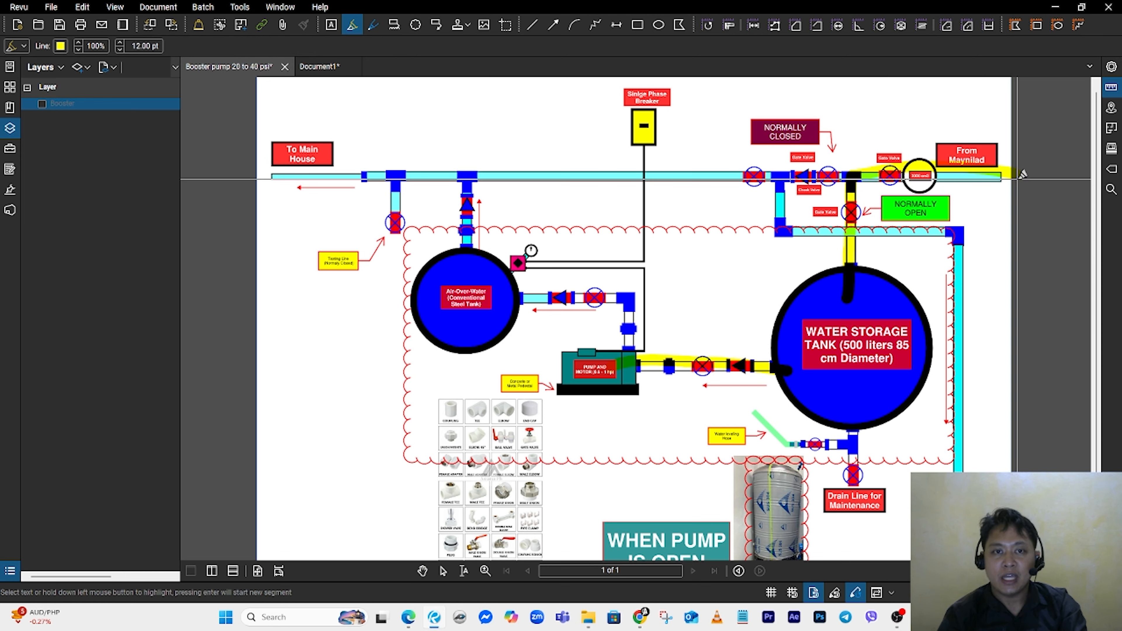
left_click_drag(1016, 175, 413, 177)
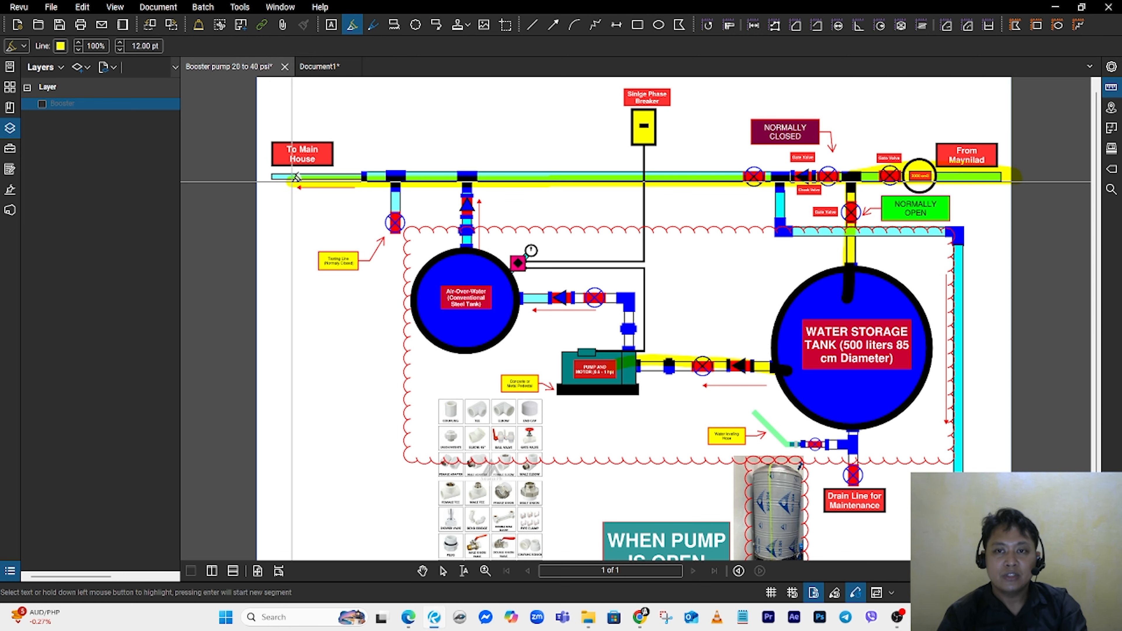
left_click_drag(296, 177, 295, 176)
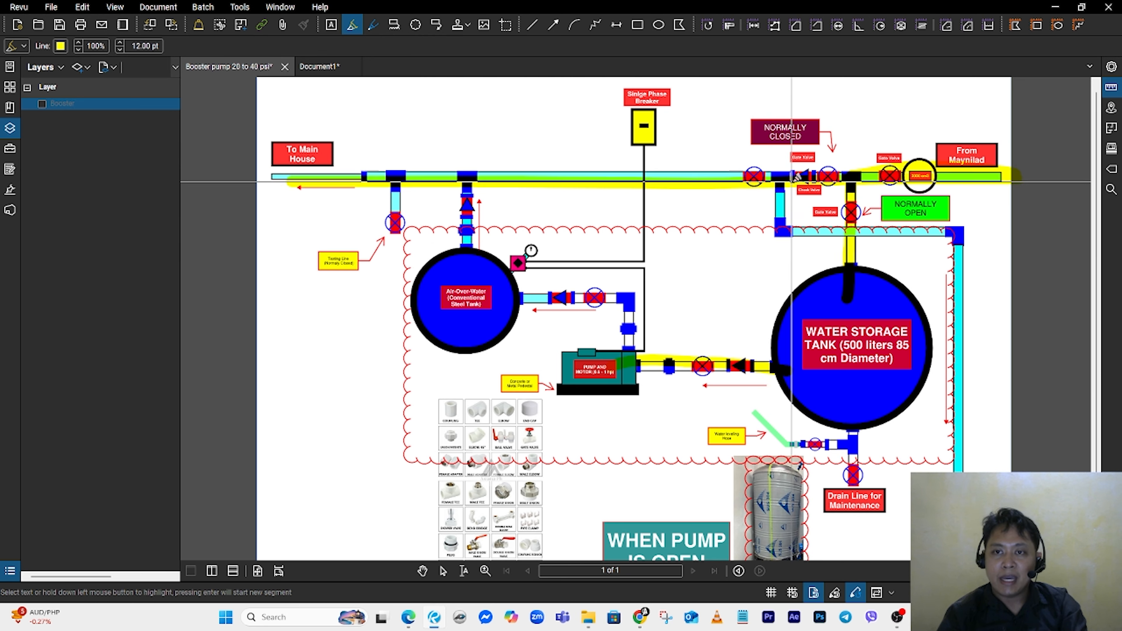
mouse_move(780, 194)
left_mouse_down()
mouse_move(949, 234)
mouse_move(965, 492)
left_mouse_up()
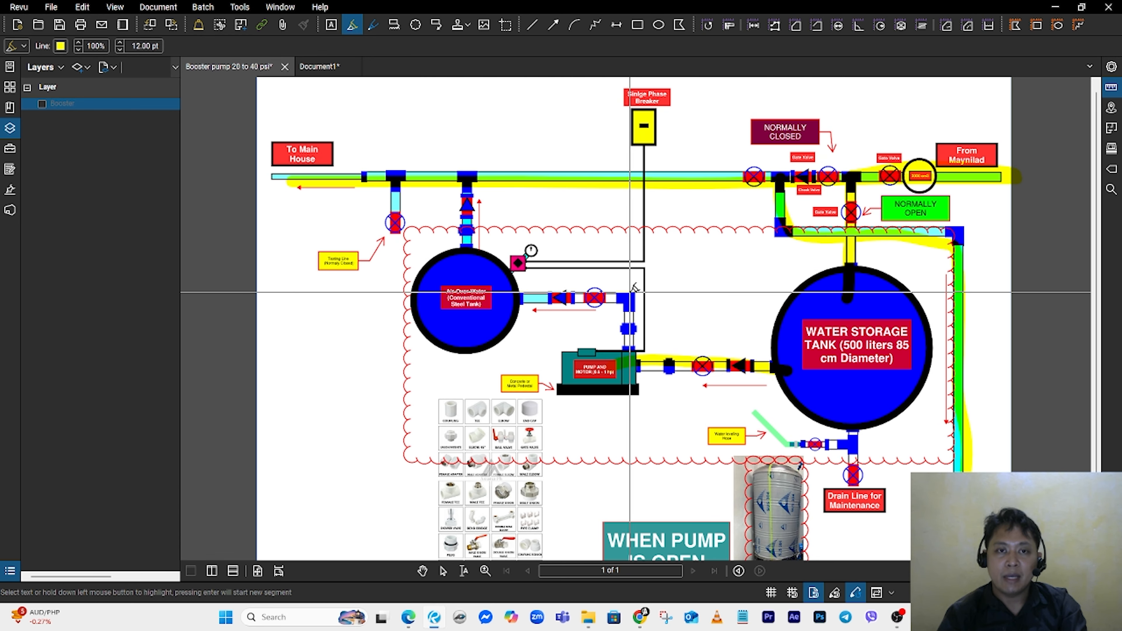
key("Escape")
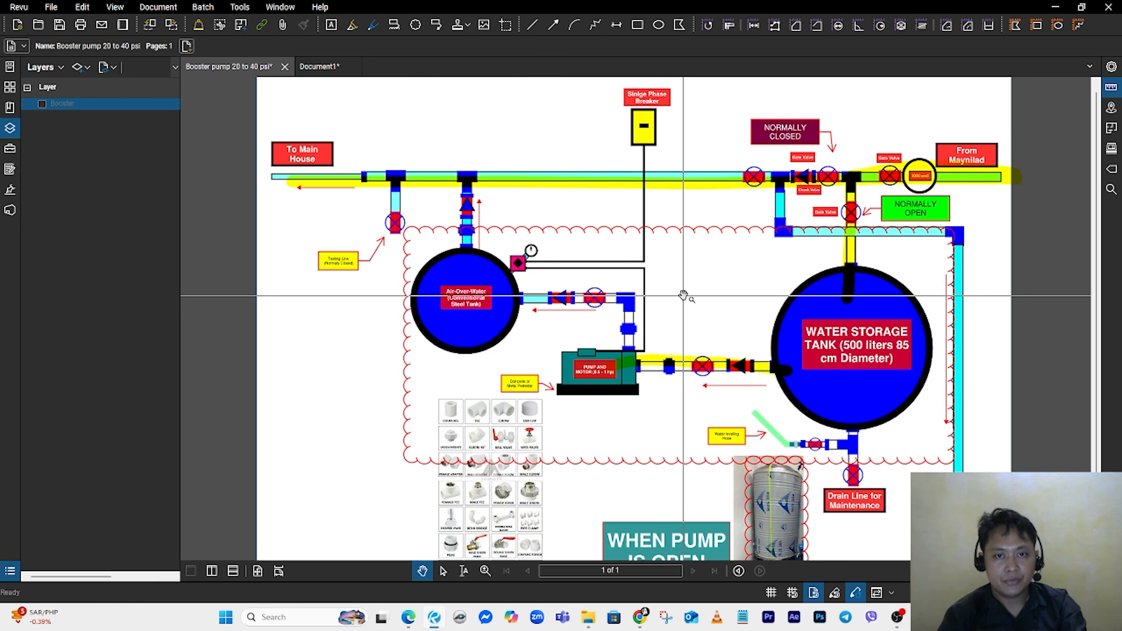
Step: Undo the cloud and all yellow highlights on the water lines
key("ctrl+z")
key("ctrl+z")
key("ctrl+z")
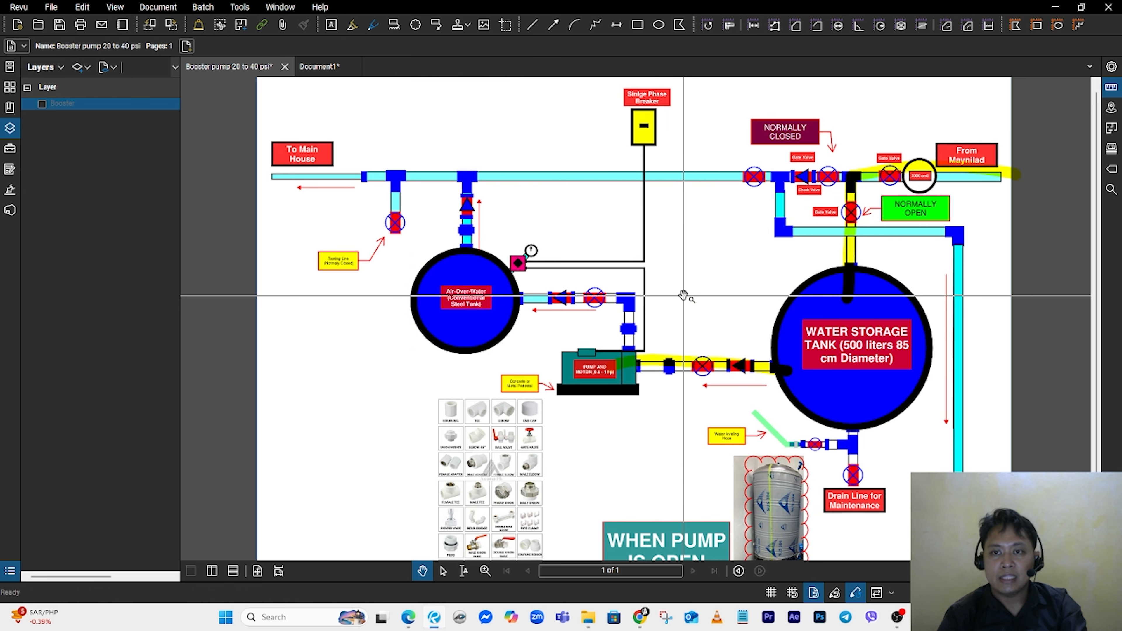
key("ctrl+z")
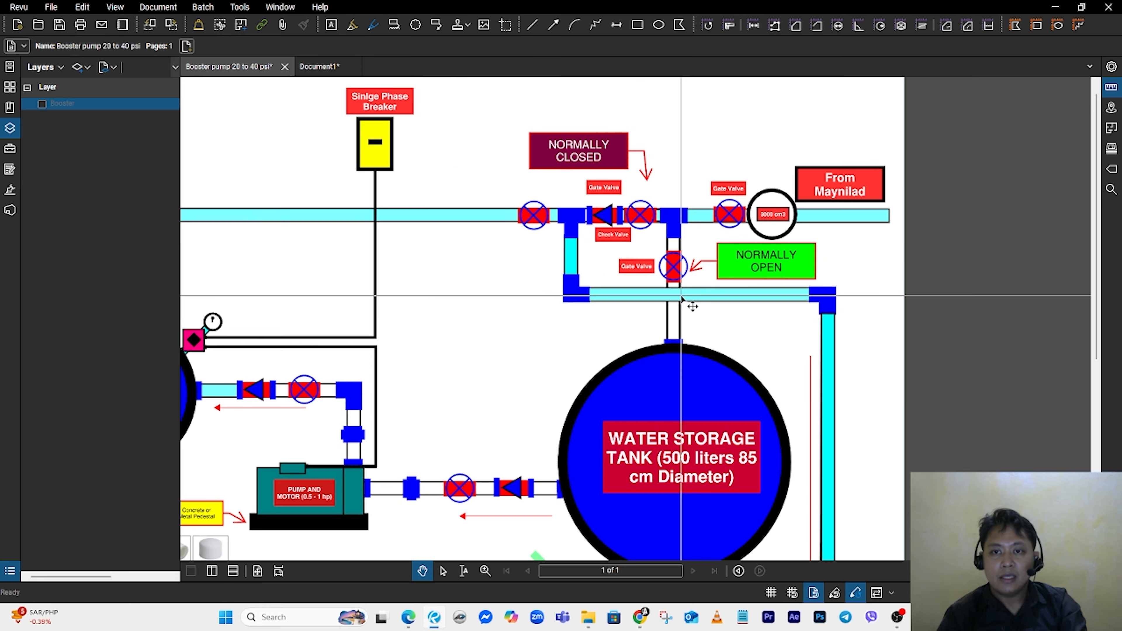
Step: Examine the whole piping diagram, including the storage tank's drain line and the line to the detached kitchen
scroll(441, 345, "down", 3)
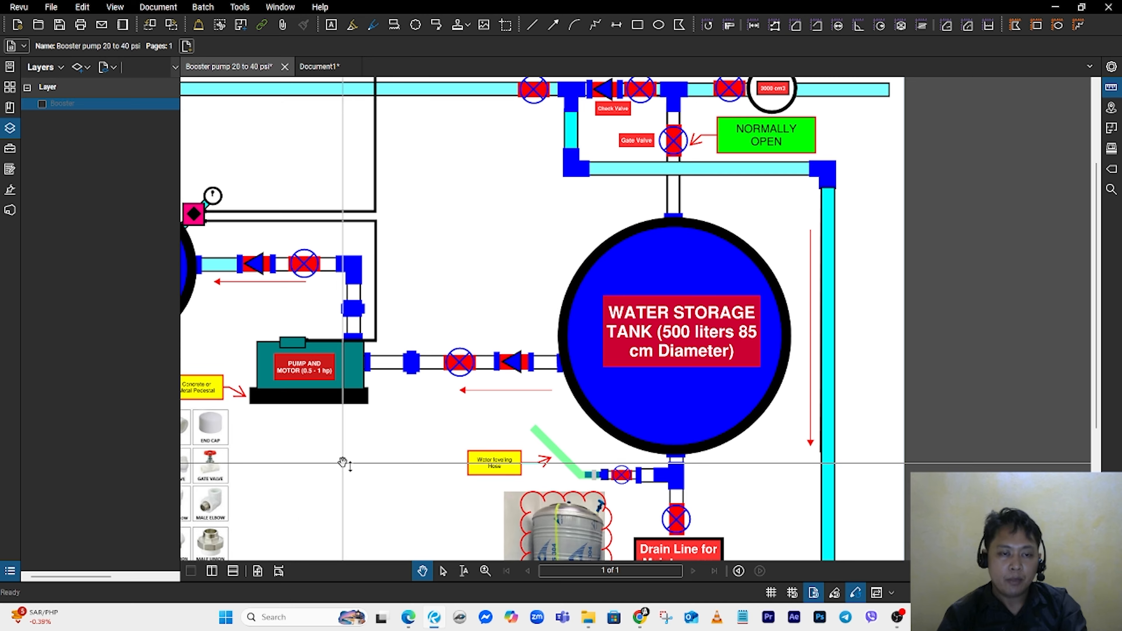
scroll(342, 463, "down", 5)
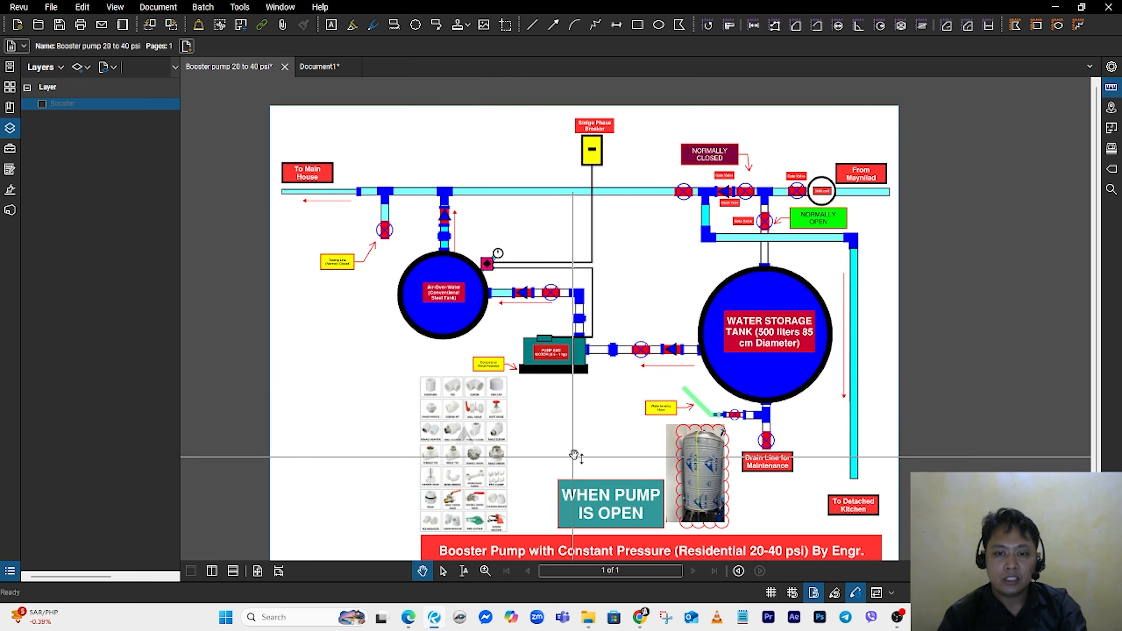
left_click_drag(573, 455, 520, 333)
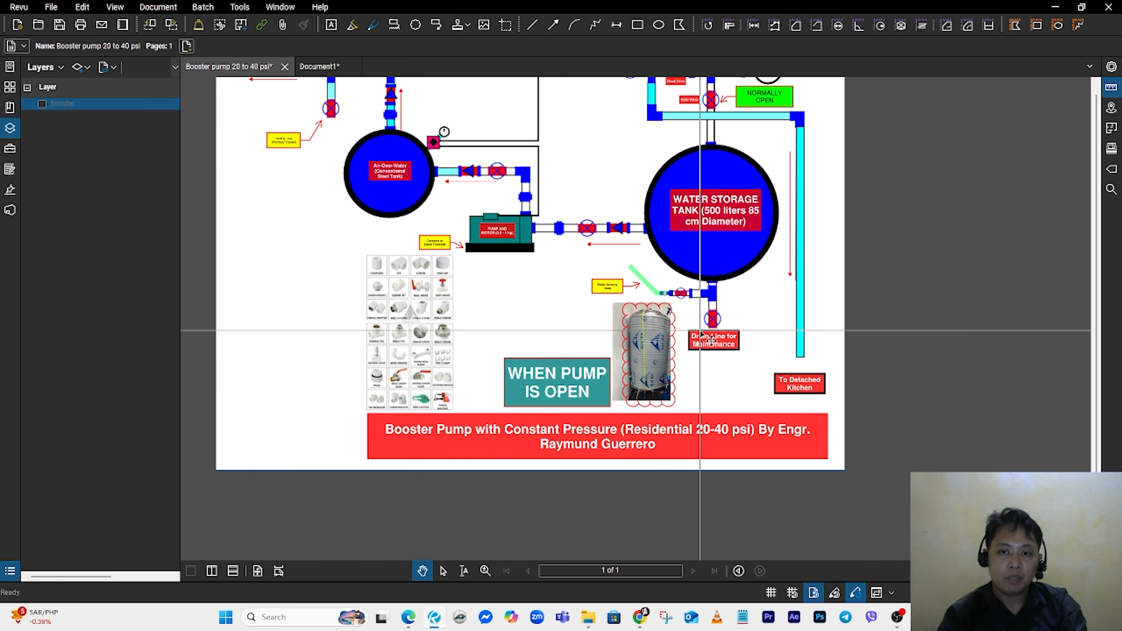
mouse_move(535, 275)
left_mouse_down()
mouse_move(547, 345)
mouse_move(574, 382)
left_mouse_up()
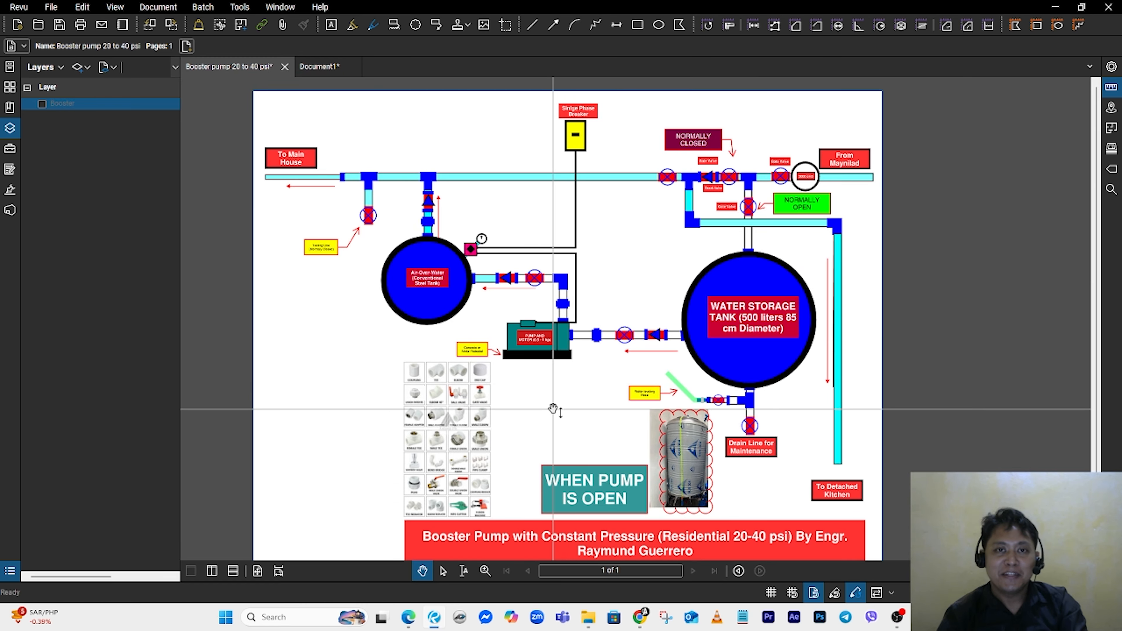
mouse_move(553, 409)
left_mouse_down()
mouse_move(531, 354)
mouse_move(548, 396)
left_mouse_up()
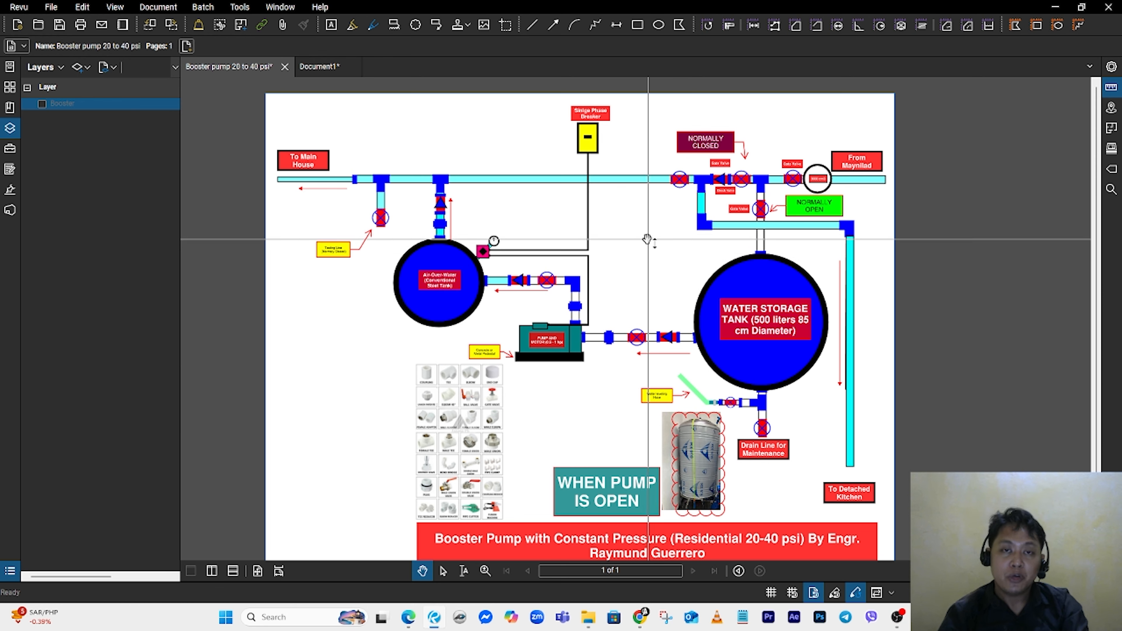
mouse_move(647, 240)
left_mouse_down()
mouse_move(636, 243)
mouse_move(649, 221)
mouse_move(614, 269)
mouse_move(625, 341)
left_mouse_up()
scroll(624, 277, "up", 2)
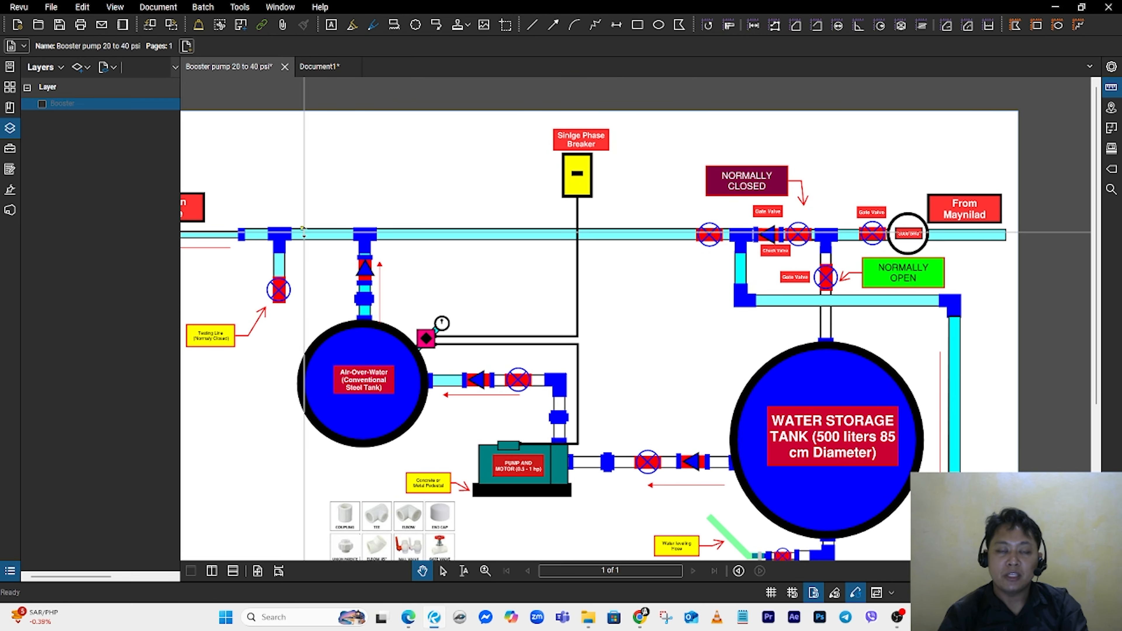
Step: Examine the air-over-water tank's outlet, the pump's discharge line, and the main house line with its normally closed testing branch
scroll(374, 221, "down", 2)
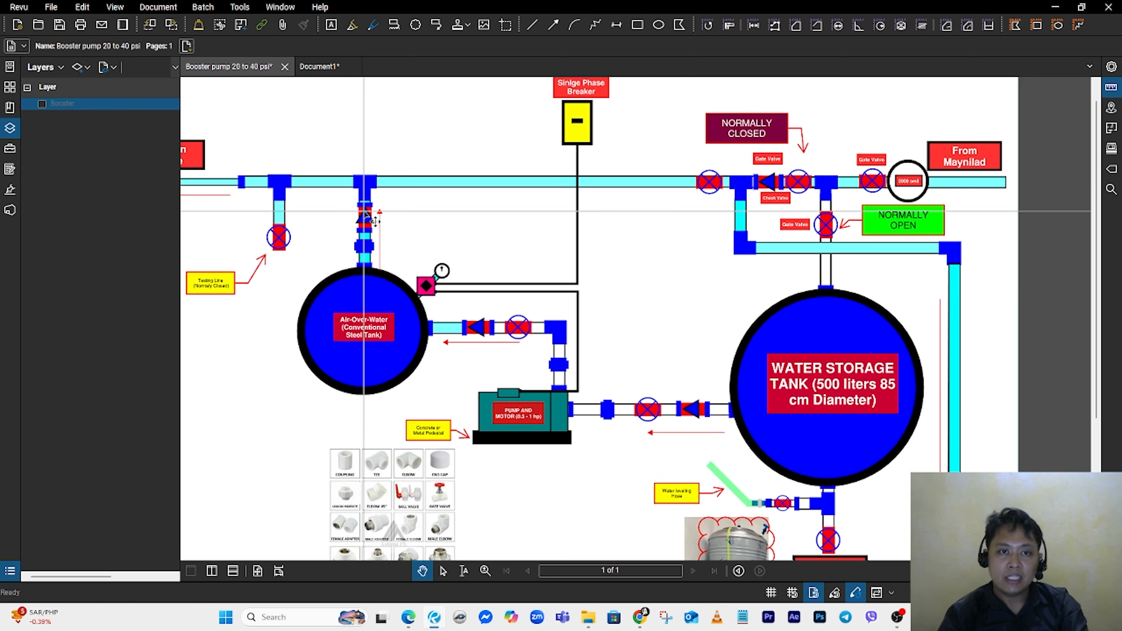
scroll(567, 388, "up", 3)
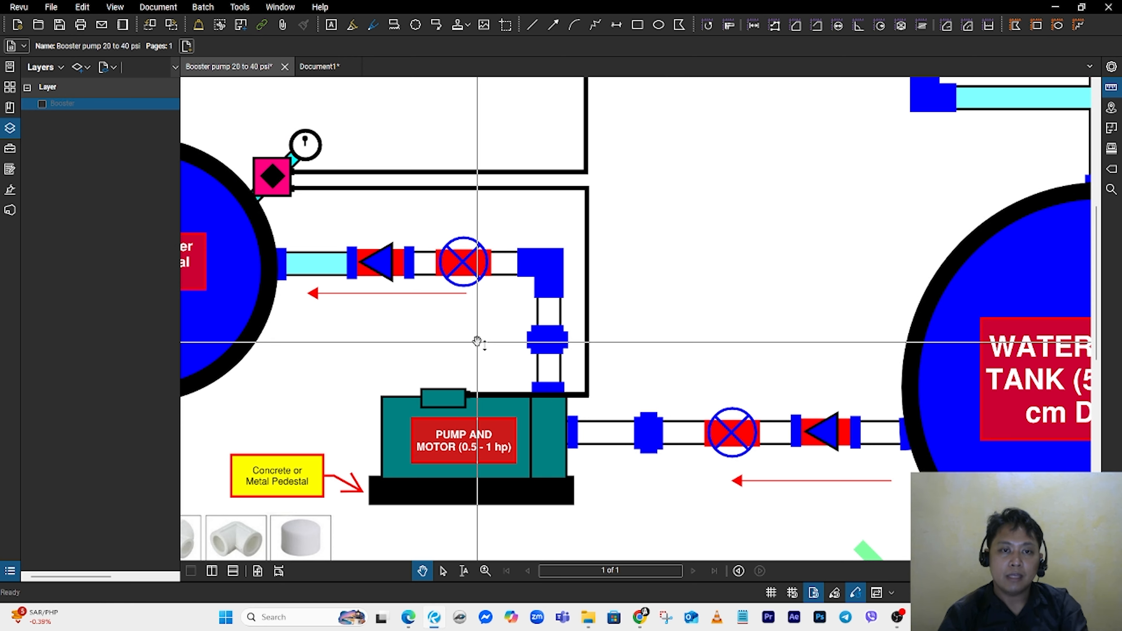
scroll(503, 332, "down", 3)
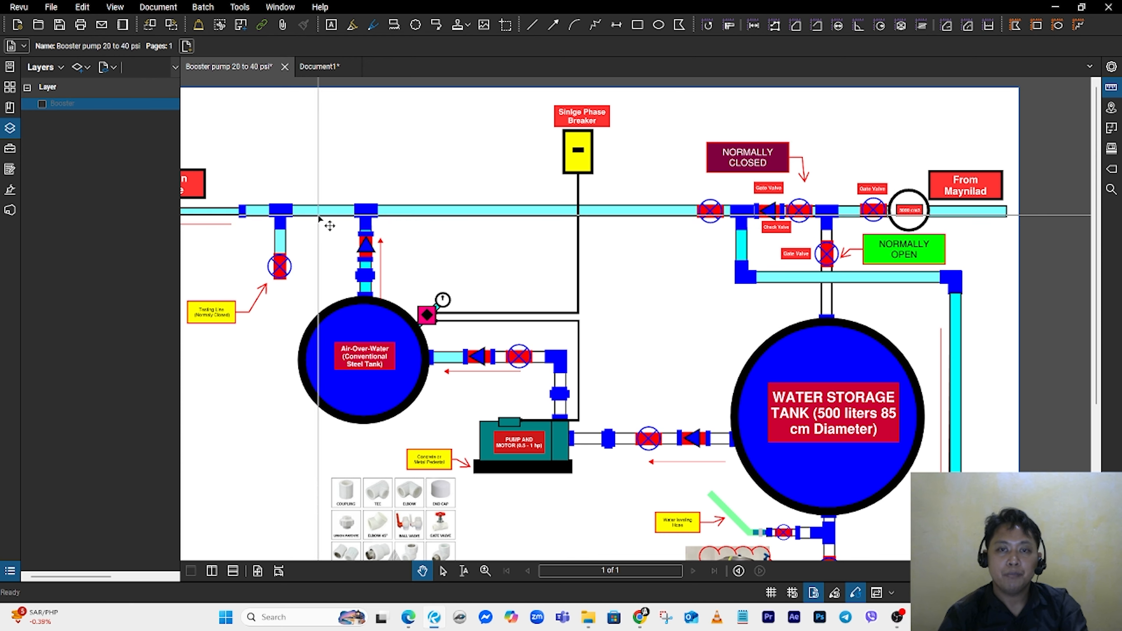
left_click_drag(500, 285, 808, 336)
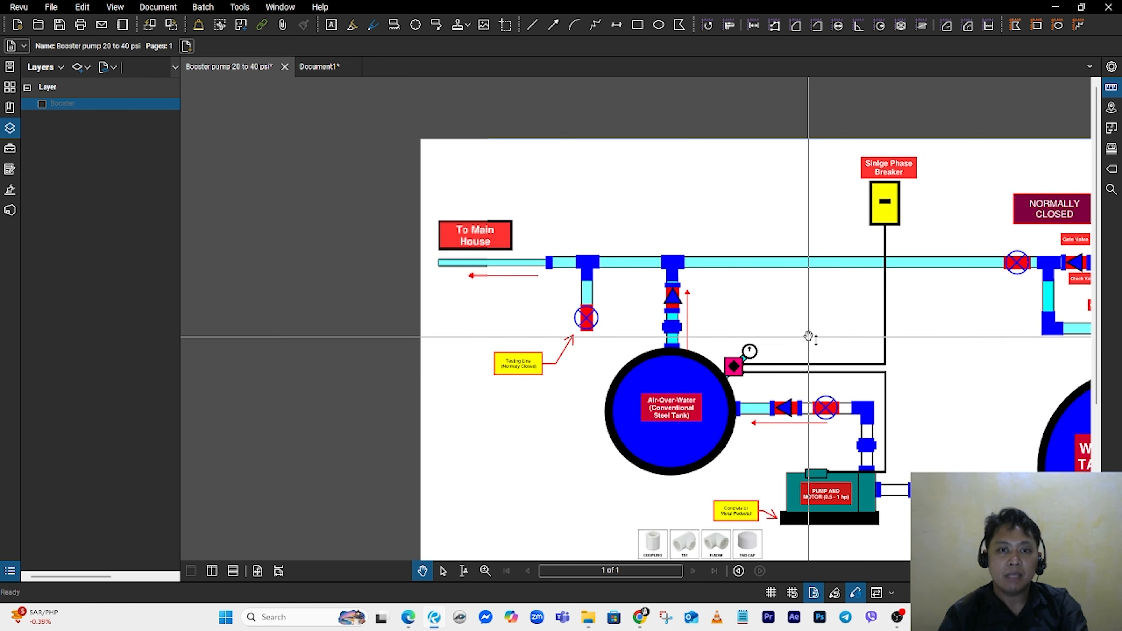
scroll(568, 271, "up", 3)
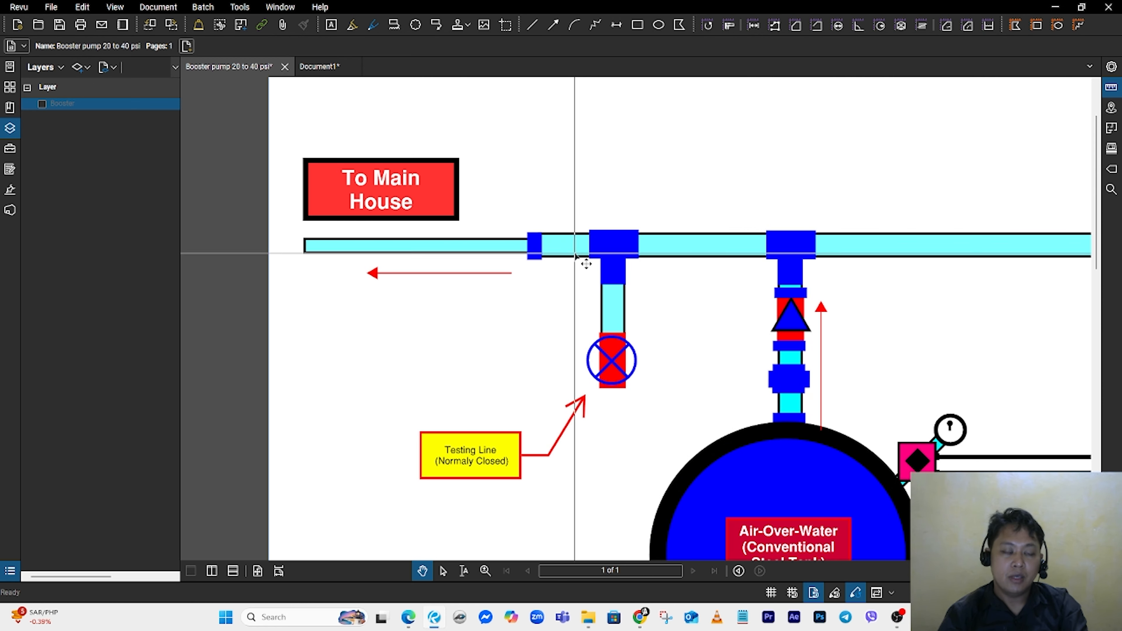
scroll(483, 259, "down", 2)
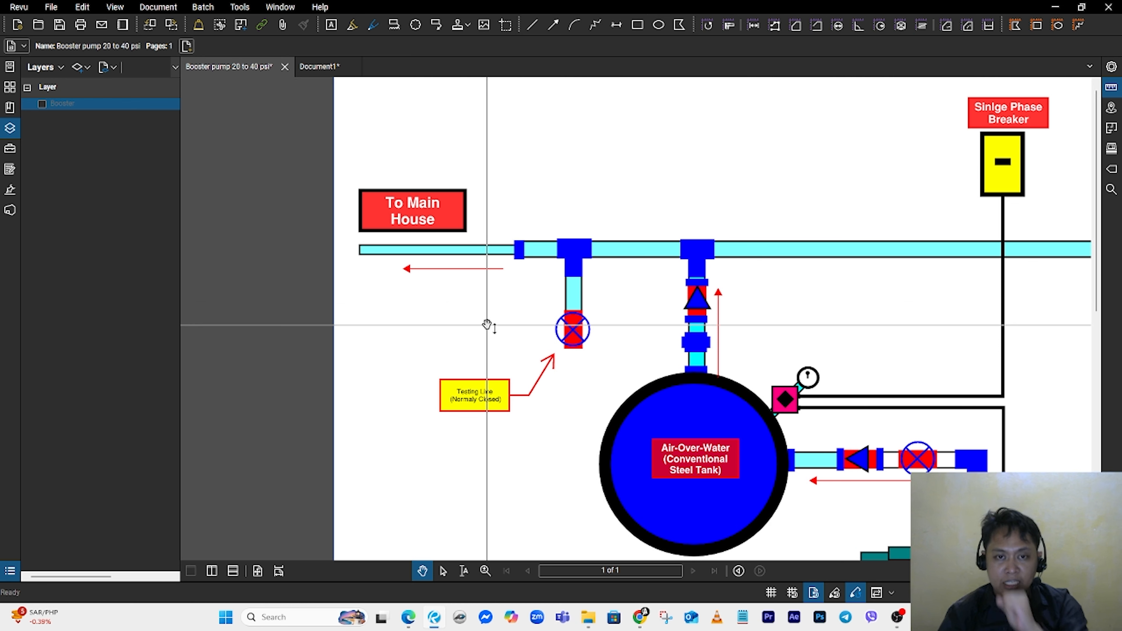
left_click_drag(493, 336, 498, 309)
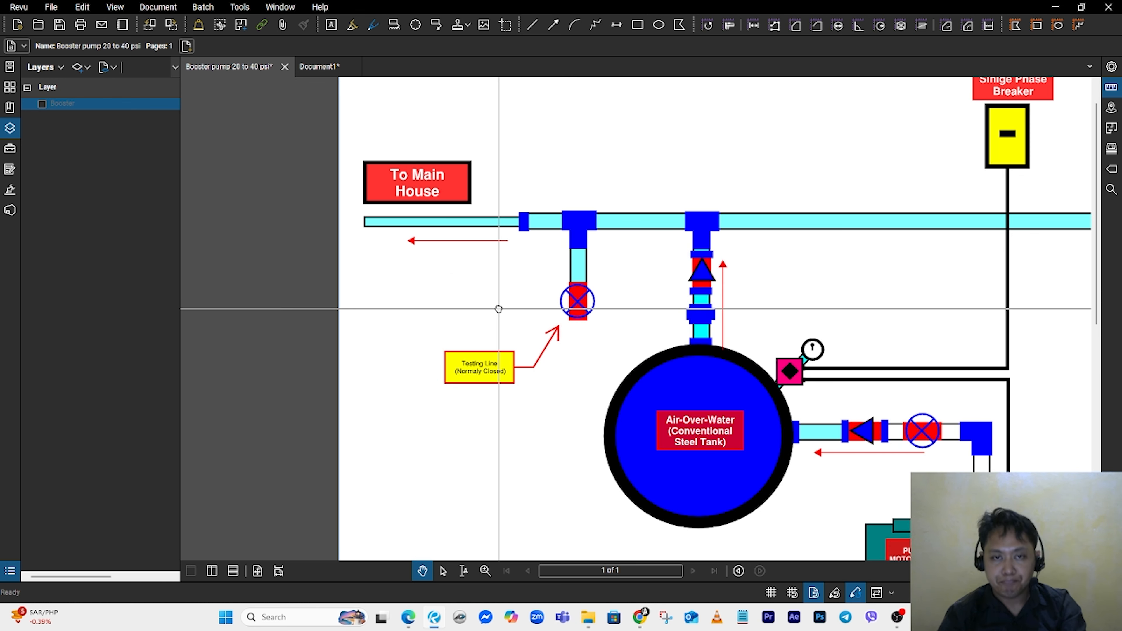
scroll(544, 199, "up", 3)
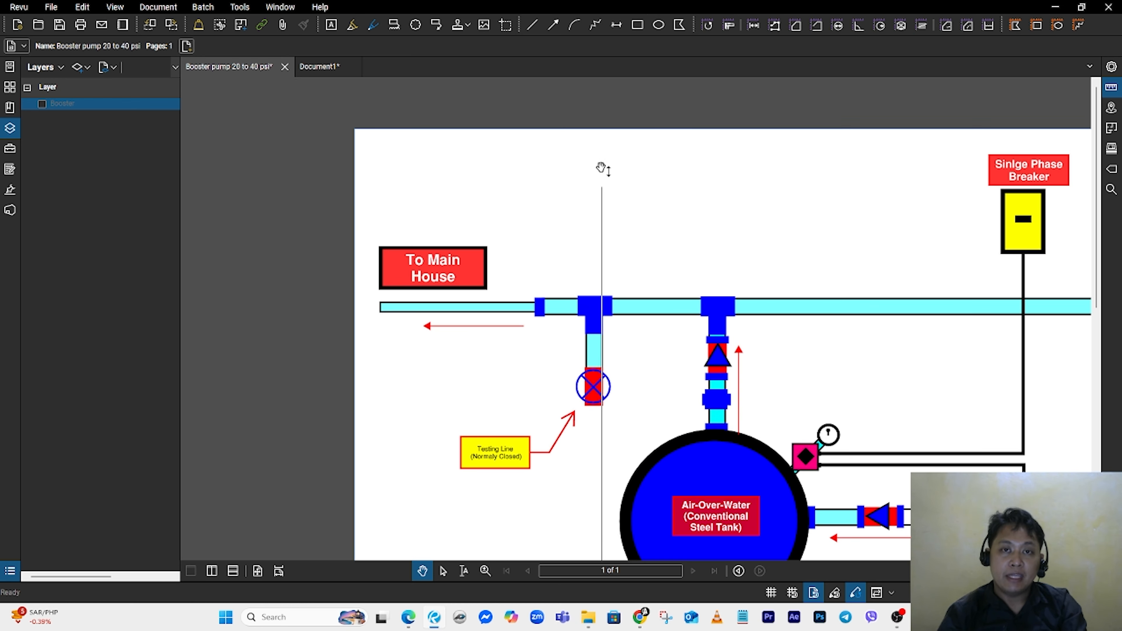
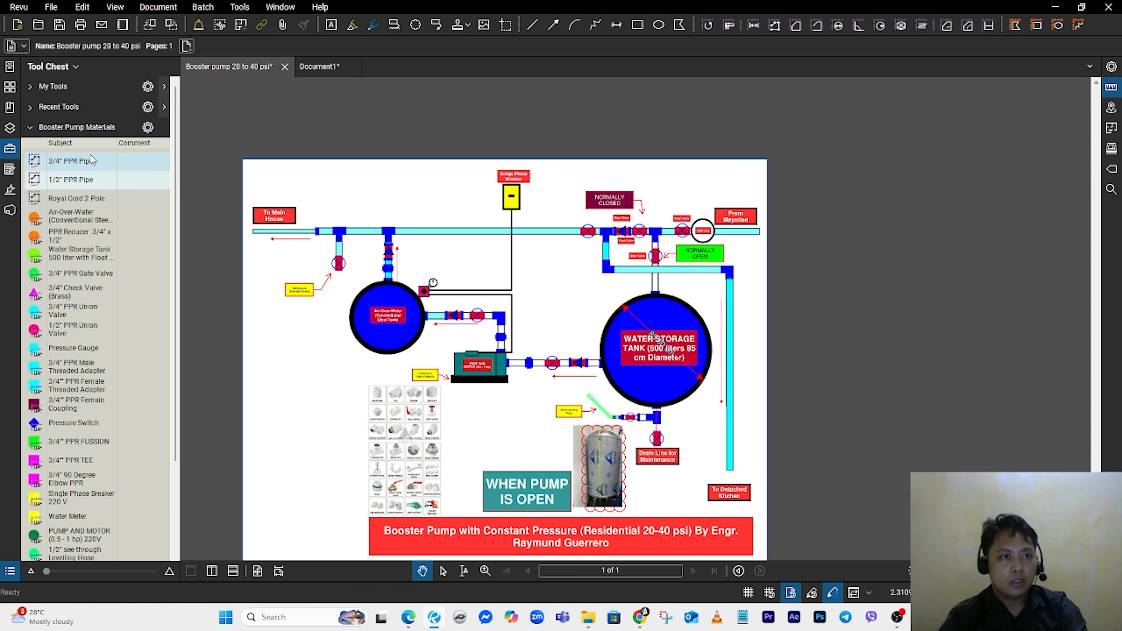
Step: Try to measure the main line from the Maynilad supply to the reducer near the main house with the 3/4" PPR Pipe tool
right_click(75, 166)
right_click(61, 178)
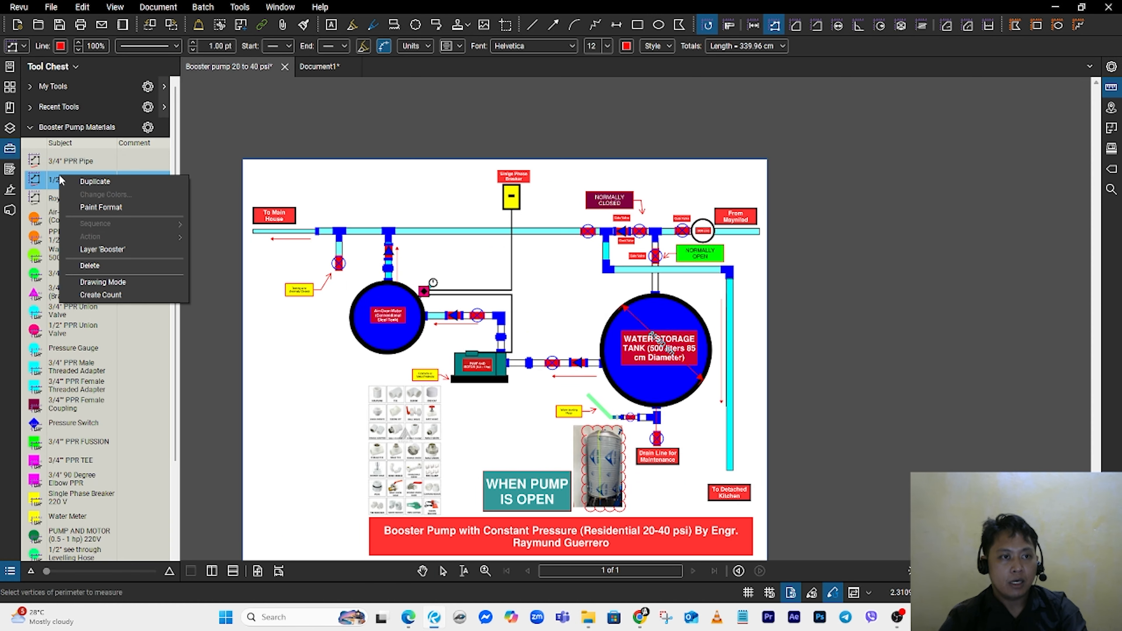
left_click(53, 161)
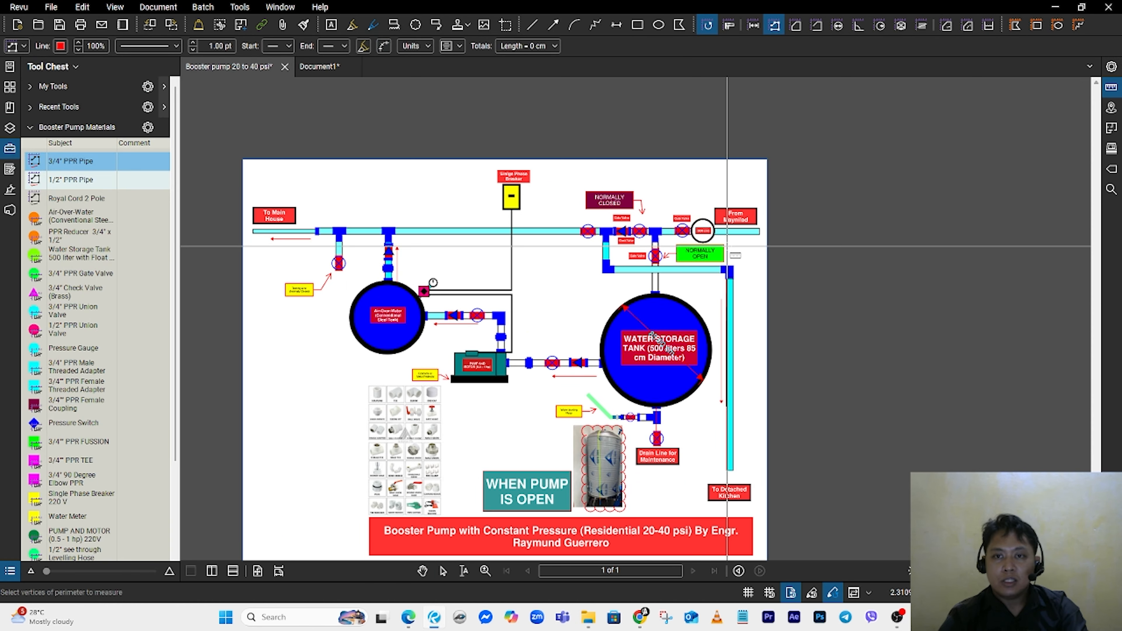
left_click(759, 231)
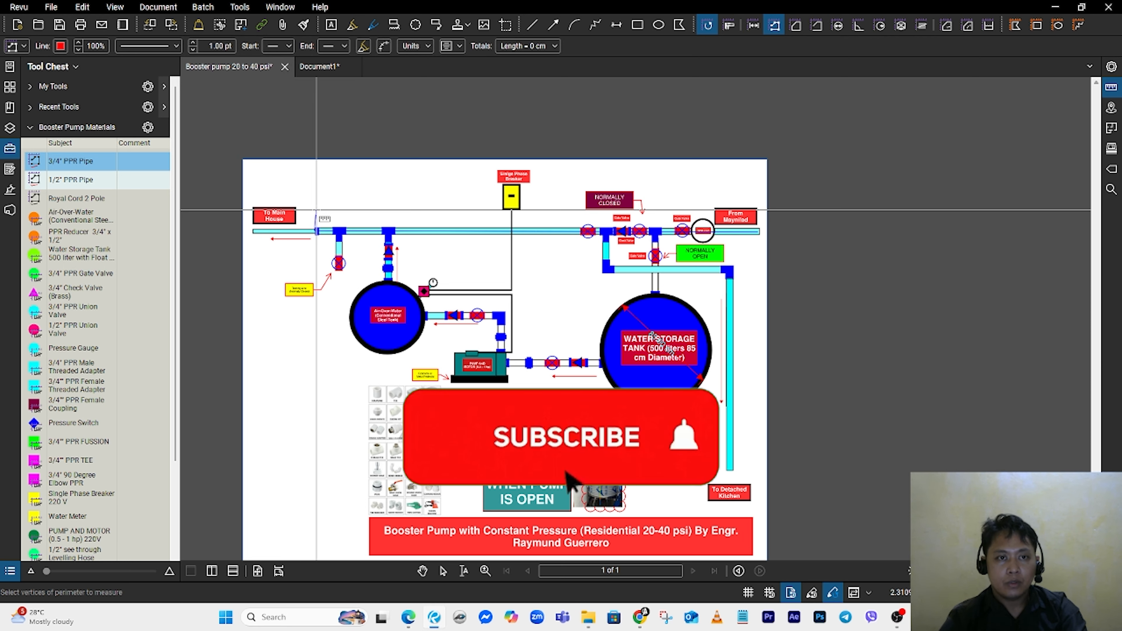
key("Return")
left_click(108, 181)
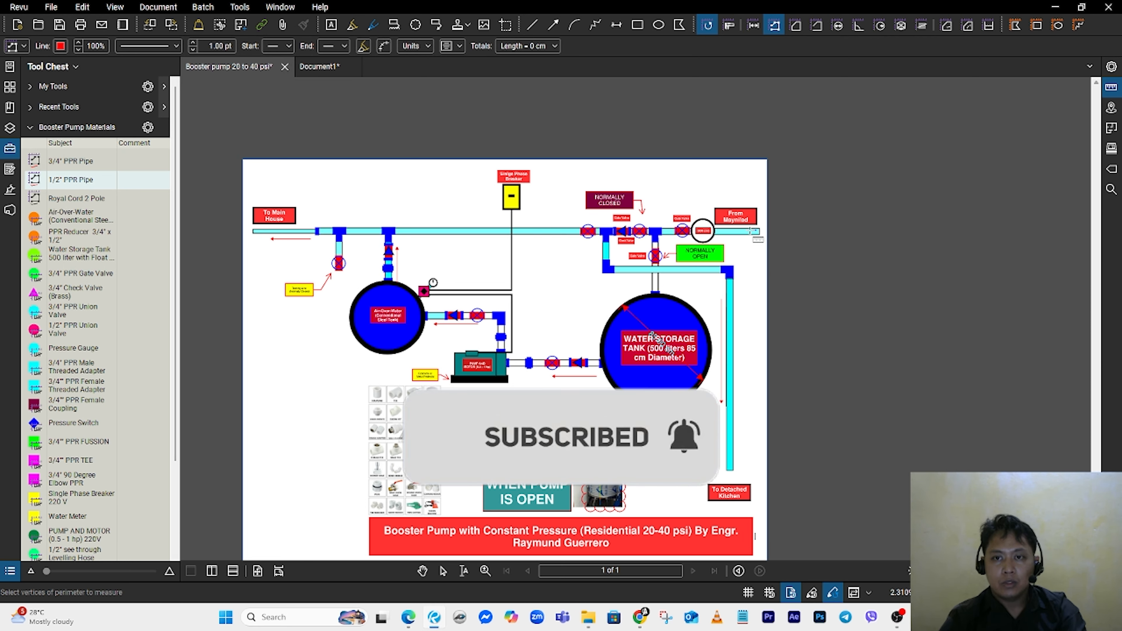
left_click(316, 232)
scroll(360, 309, "down", 2)
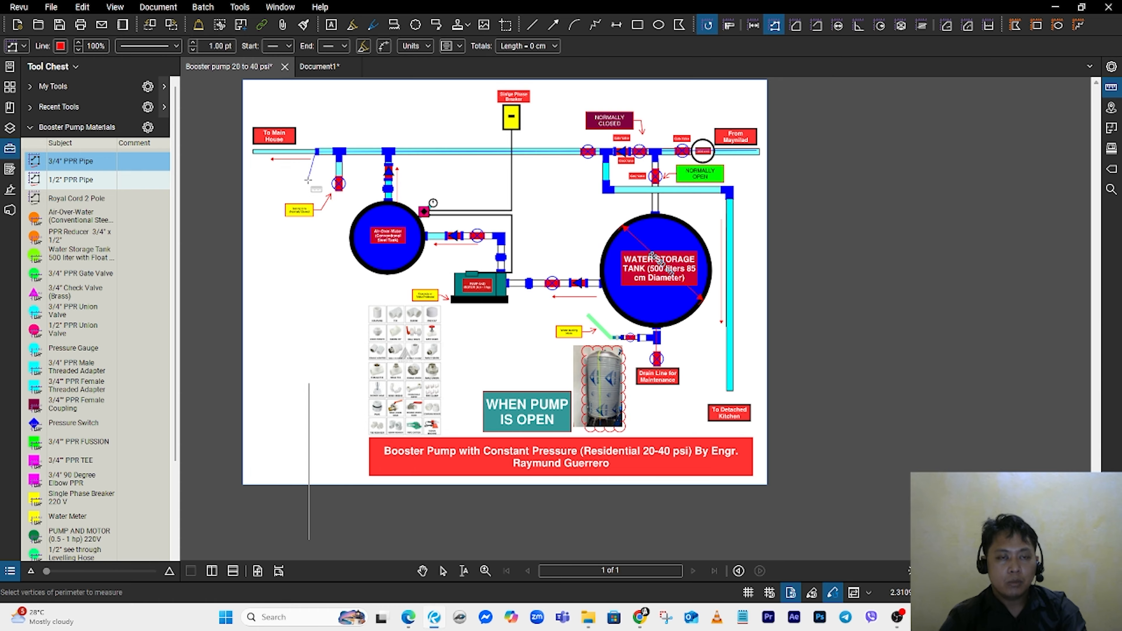
scroll(309, 169, "up", 4)
key("Escape")
scroll(593, 176, "down", 3)
key("Escape")
left_click_drag(594, 127, 536, 430)
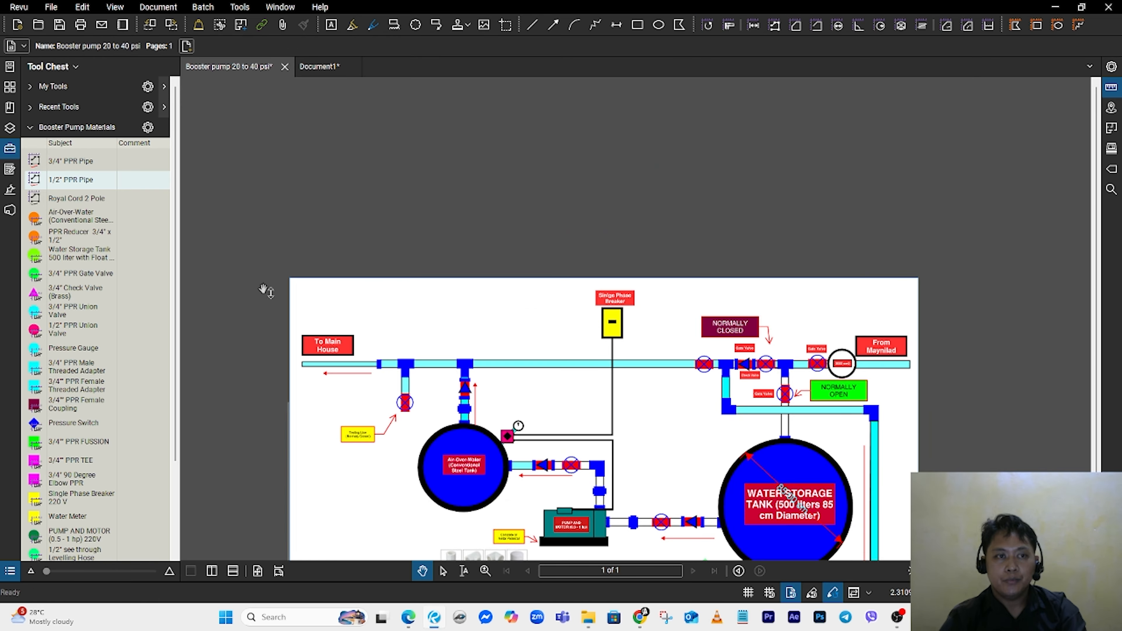
Step: Measure the main line from the Maynilad supply to the reducer with the 3/4" PPR Pipe tool, and start on the air-over-water tank's riser
left_click(10, 128)
left_click(9, 148)
left_click(66, 160)
right_click(66, 161)
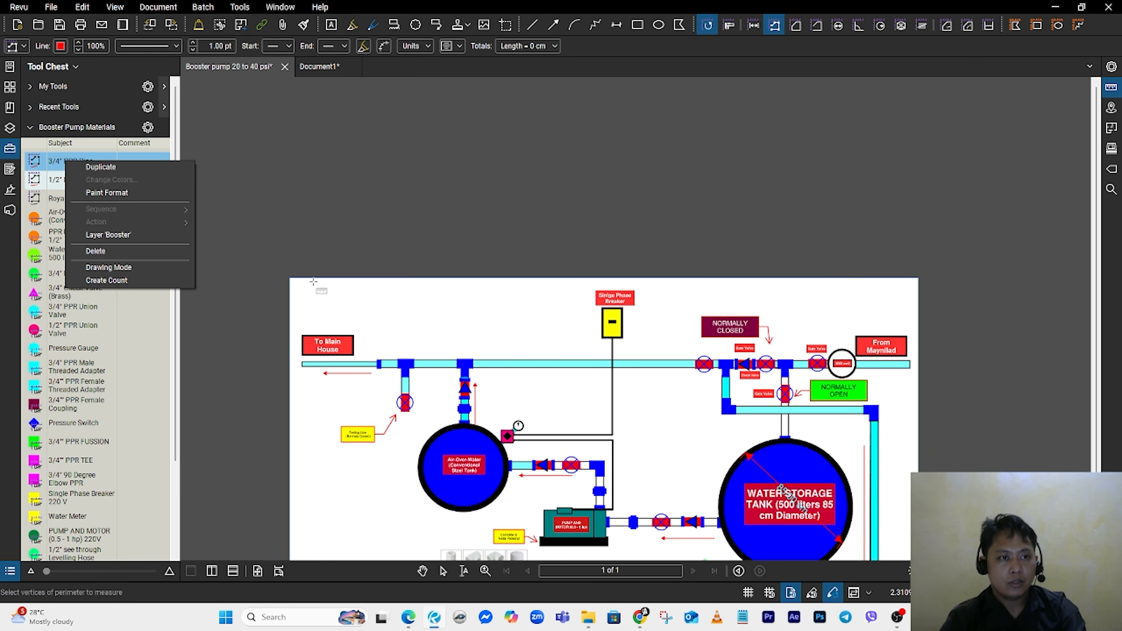
key("Escape")
left_click(71, 161)
scroll(842, 374, "up", 4)
left_click(980, 356)
scroll(979, 355, "down", 3)
left_click_drag(453, 219, 765, 322)
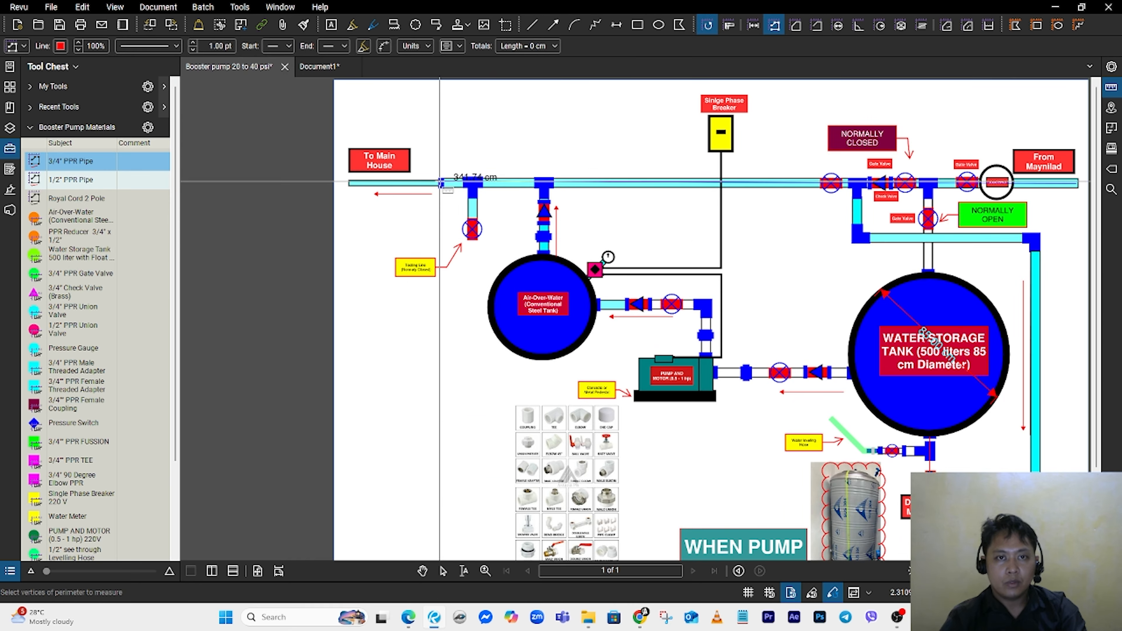
left_click(439, 181)
key("Return")
left_click(70, 162)
left_click(544, 204)
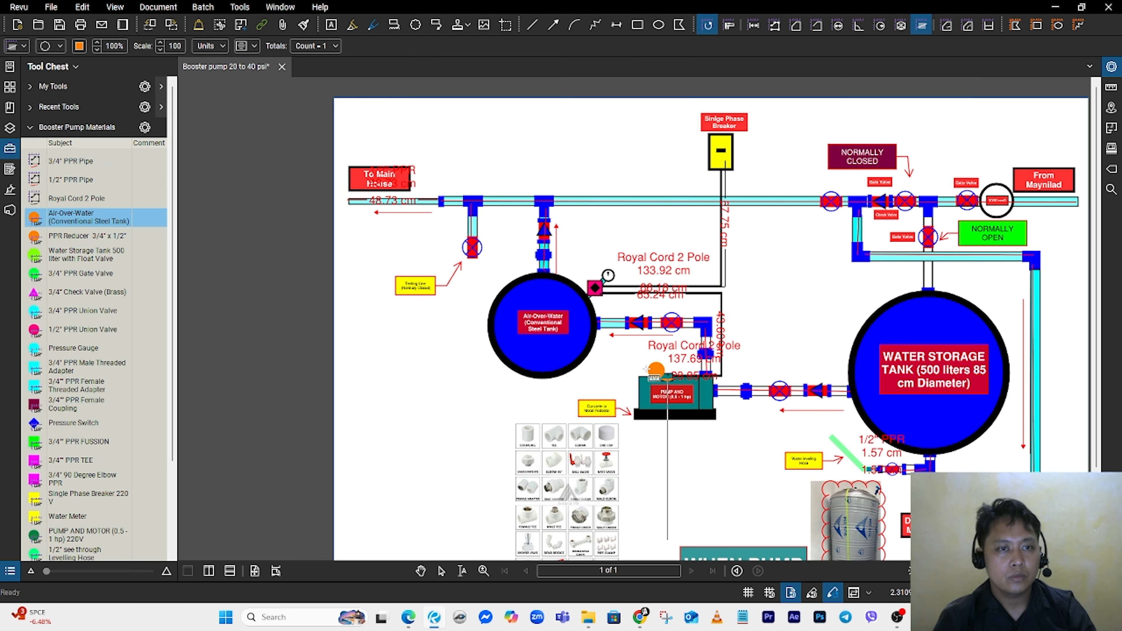
Step: Place count markers on the air-over-water tank, the two 3/4" x 1/2" PPR reducers, and the 500-liter water storage tank
left_click(542, 354)
left_click(95, 238)
left_click(439, 200)
left_click(904, 469)
left_click(95, 255)
left_click(927, 328)
Step: Count the four 3/4" PPR gate valves on the Maynilad supply line and the storage tank's inlet
left_click(95, 275)
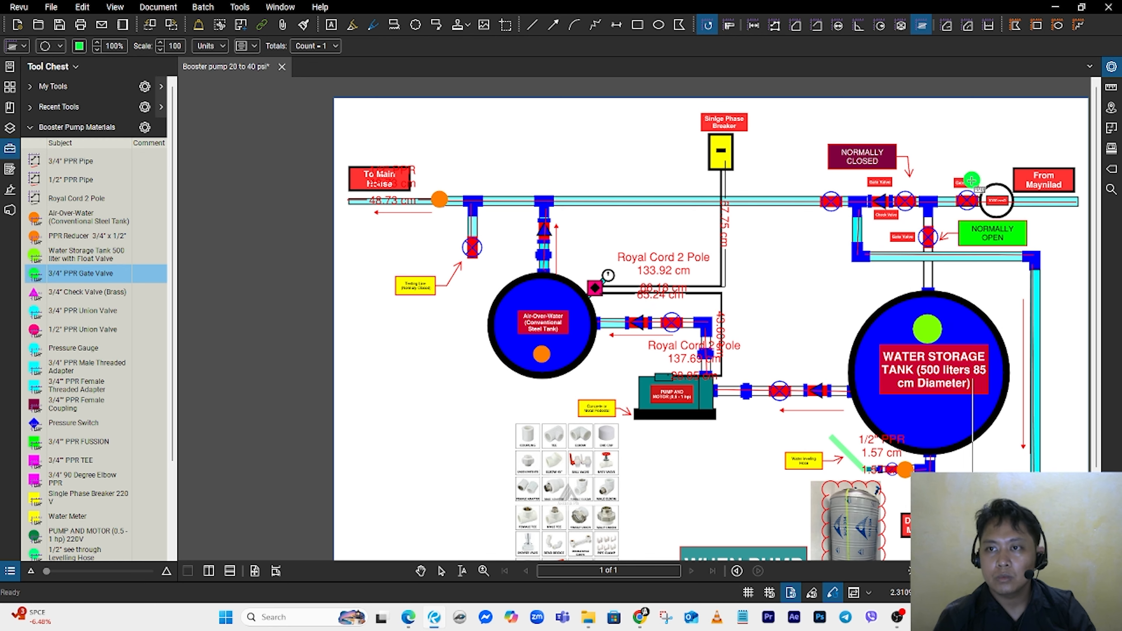
left_click(968, 183)
left_click(906, 202)
left_click(833, 202)
Step: Count the 3/4" brass check valves on the pump's suction line, its discharge line, and the air-over-water tank's riser
left_click(106, 292)
left_click(816, 391)
left_click(637, 322)
left_click(543, 230)
Step: Count the 3/4" PPR union valves on the pump's discharge line, its suction line, and the testing branch
left_click(106, 311)
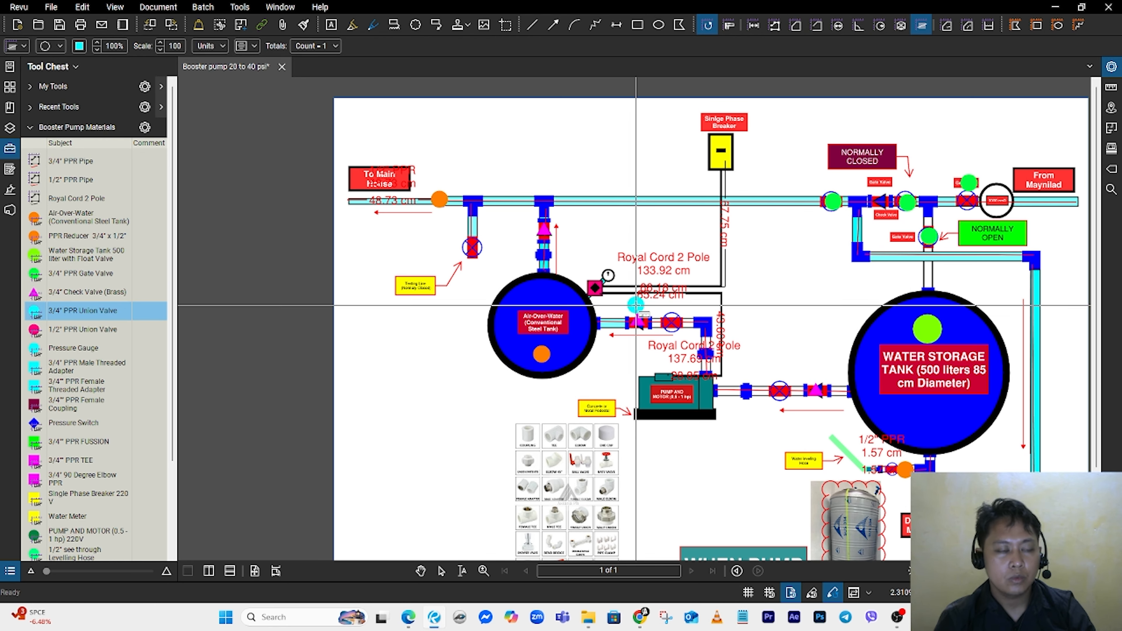
left_click(670, 323)
left_click(781, 394)
left_click(469, 249)
Step: Count the 1/2" PPR union valve beside the water leveling hose and the pressure gauge at the air-over-water tank
left_click(95, 330)
left_click(887, 470)
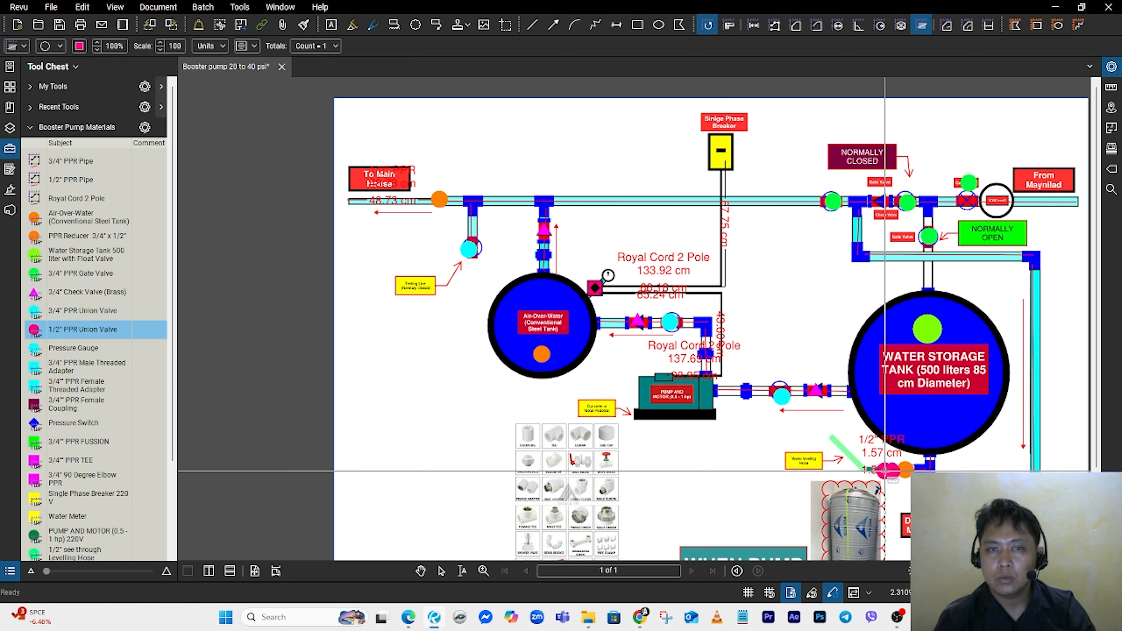
left_click(95, 347)
left_click(607, 273)
Step: Count the 3/4" PPR male threaded adapters at the storage tank, pump, and air-over-water tank connections
left_click(95, 367)
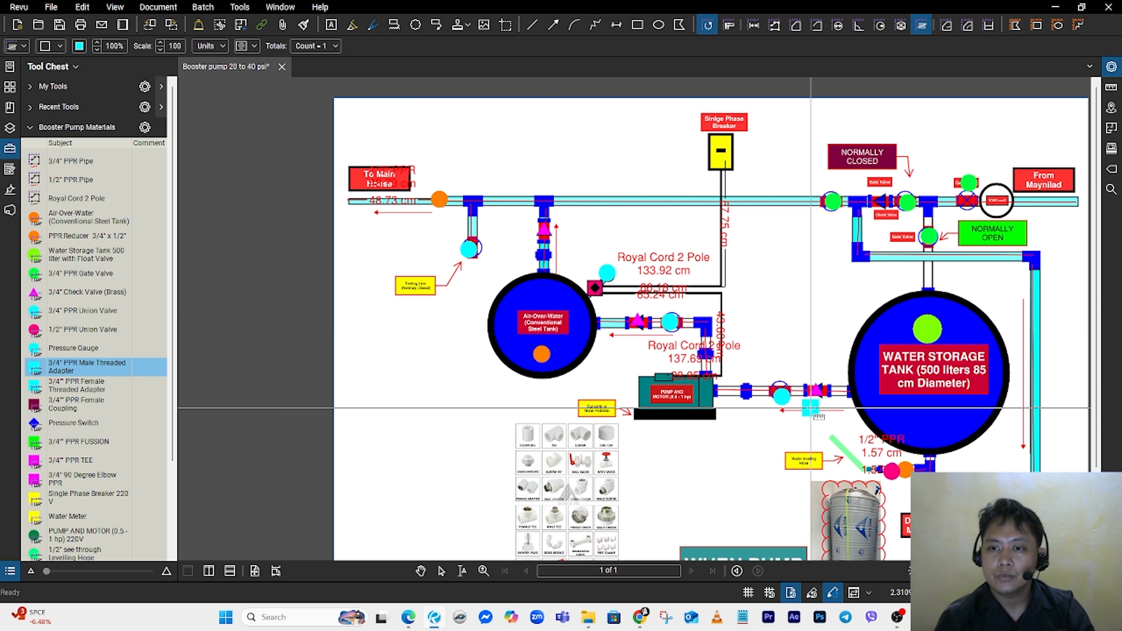
left_click(930, 287)
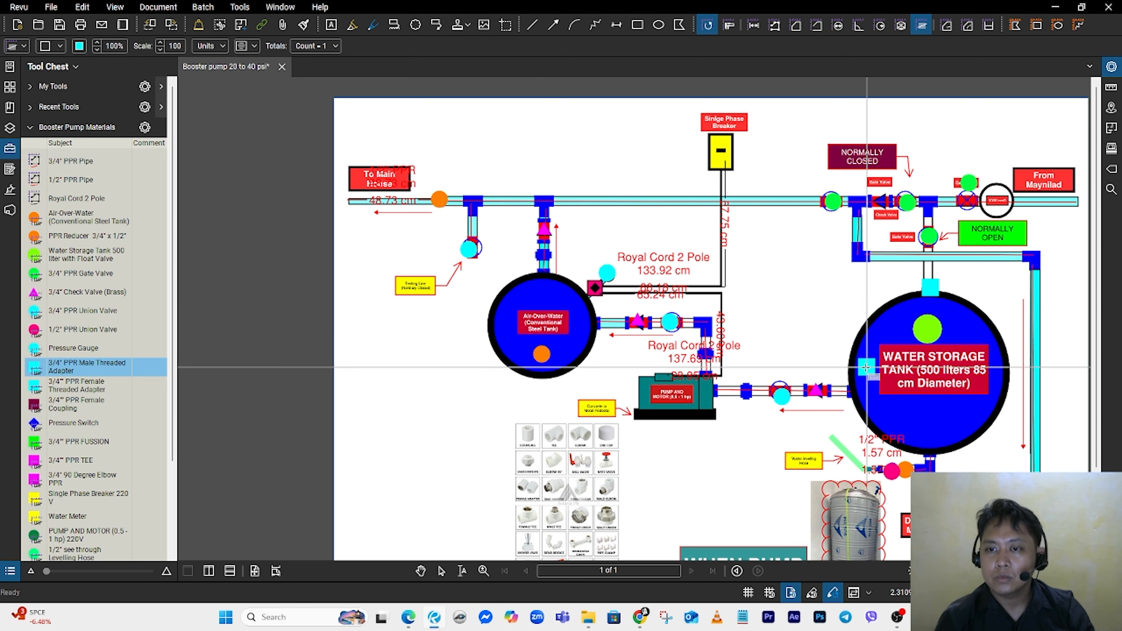
left_click(855, 391)
left_click(926, 451)
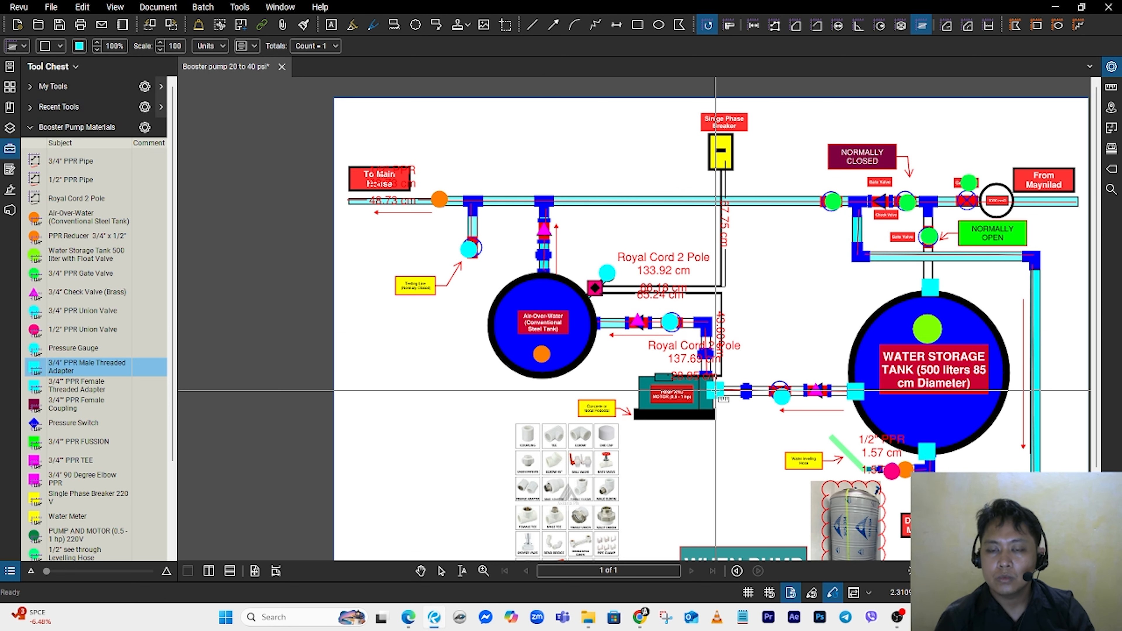
left_click(705, 373)
left_click(714, 390)
left_click(599, 323)
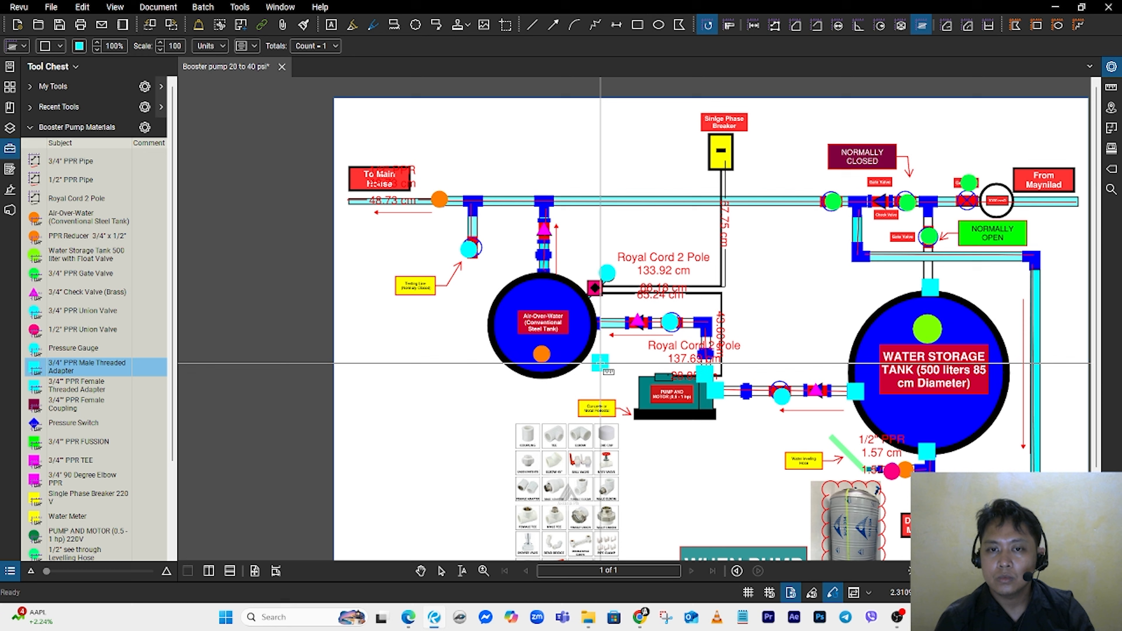
left_click(543, 274)
Step: Count the 3/4" PPR male threaded adapters around the valves on the tank riser, the main line, and the pump's suction line
left_click(543, 242)
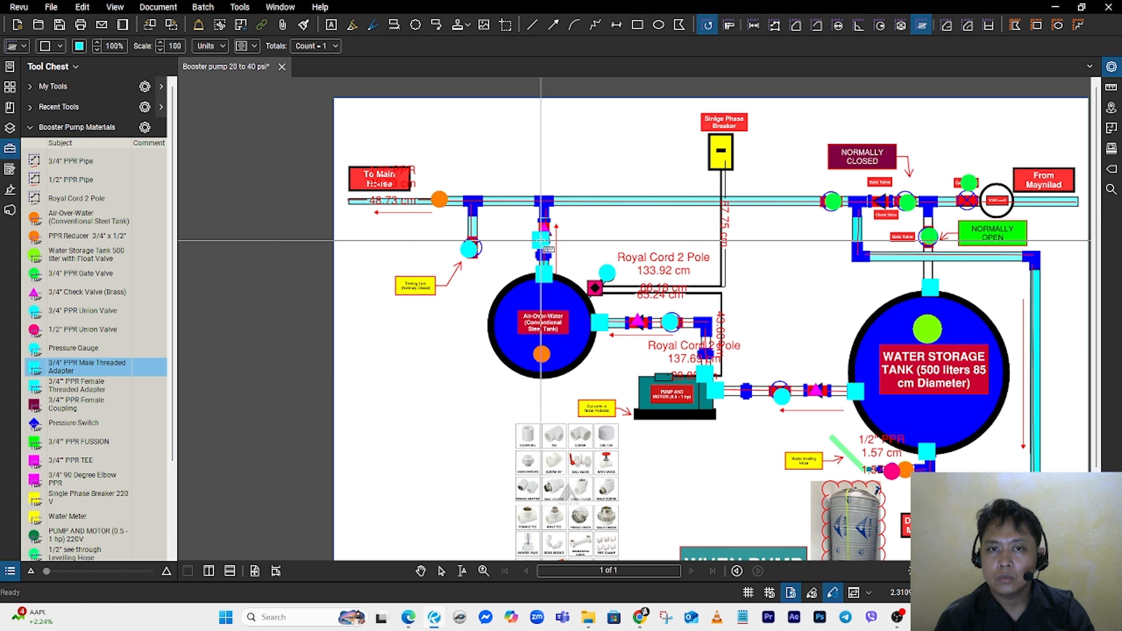
left_click(543, 215)
left_click(883, 198)
left_click(923, 200)
left_click(801, 390)
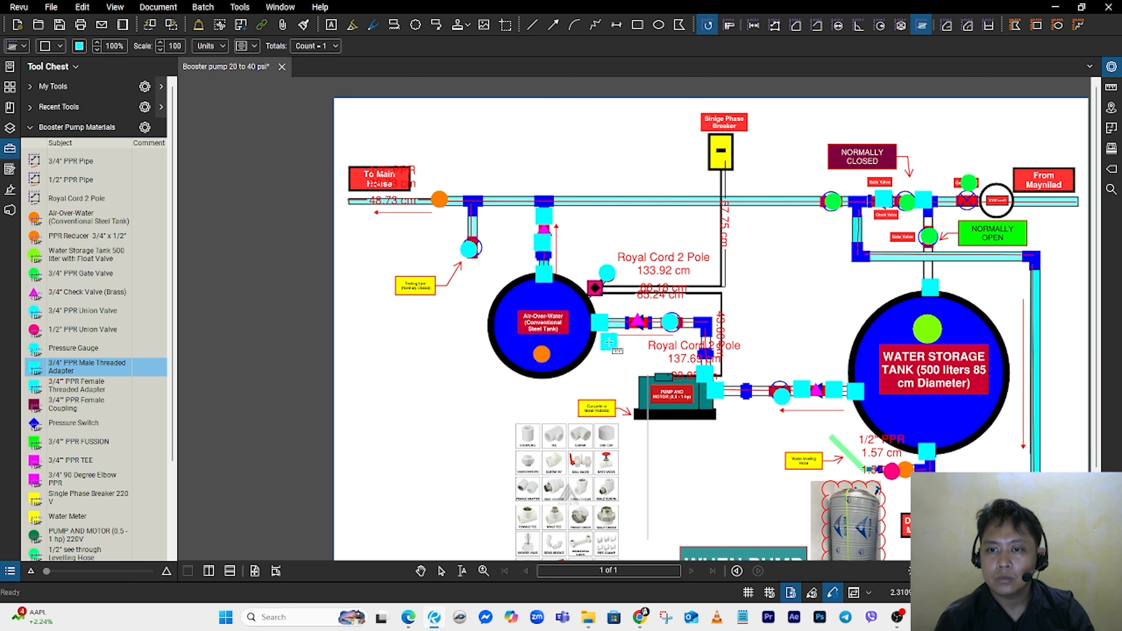
left_click(833, 389)
Step: Count the pressure switch and the five 3/4" PPR tees along the main line and at the storage tank's drain line
scroll(75, 272, "down", 3)
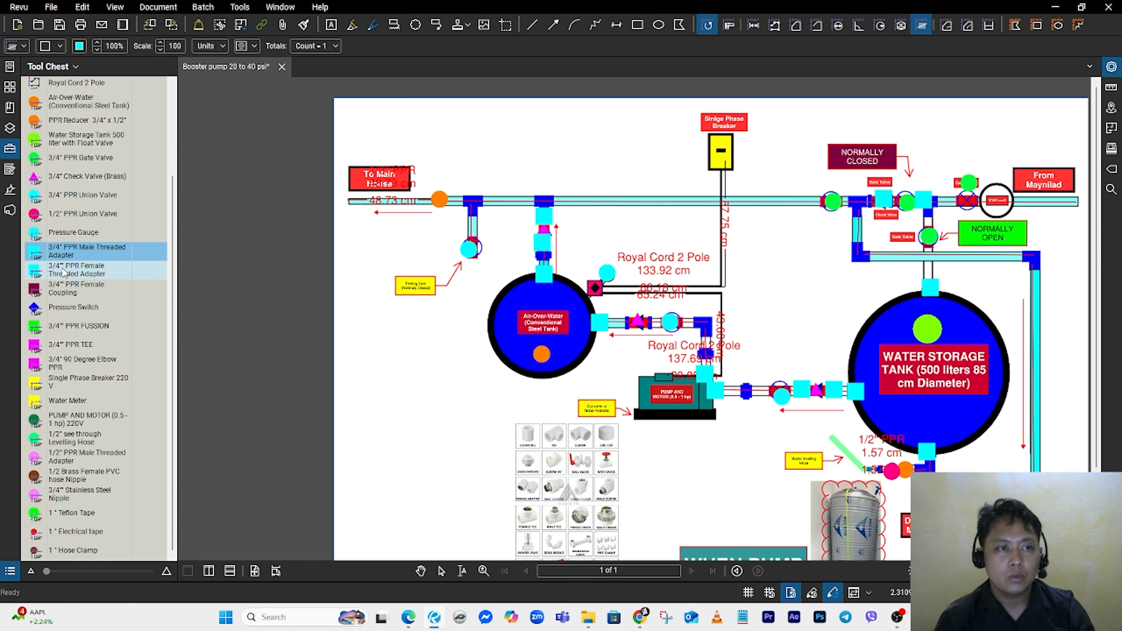
left_click(74, 296)
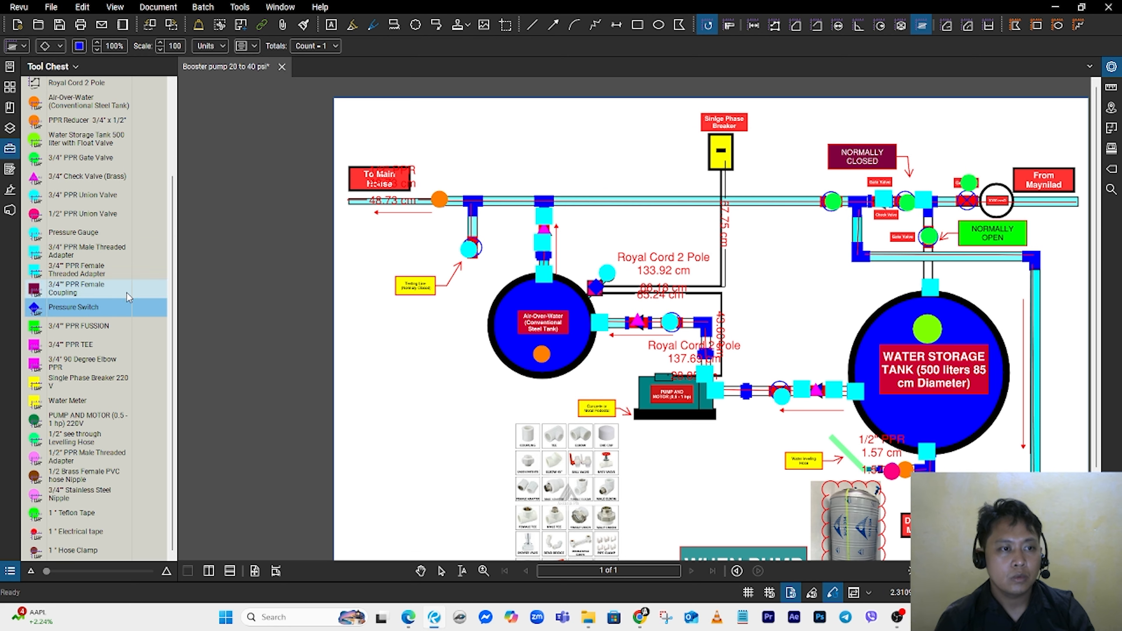
left_click(82, 328)
left_click(75, 344)
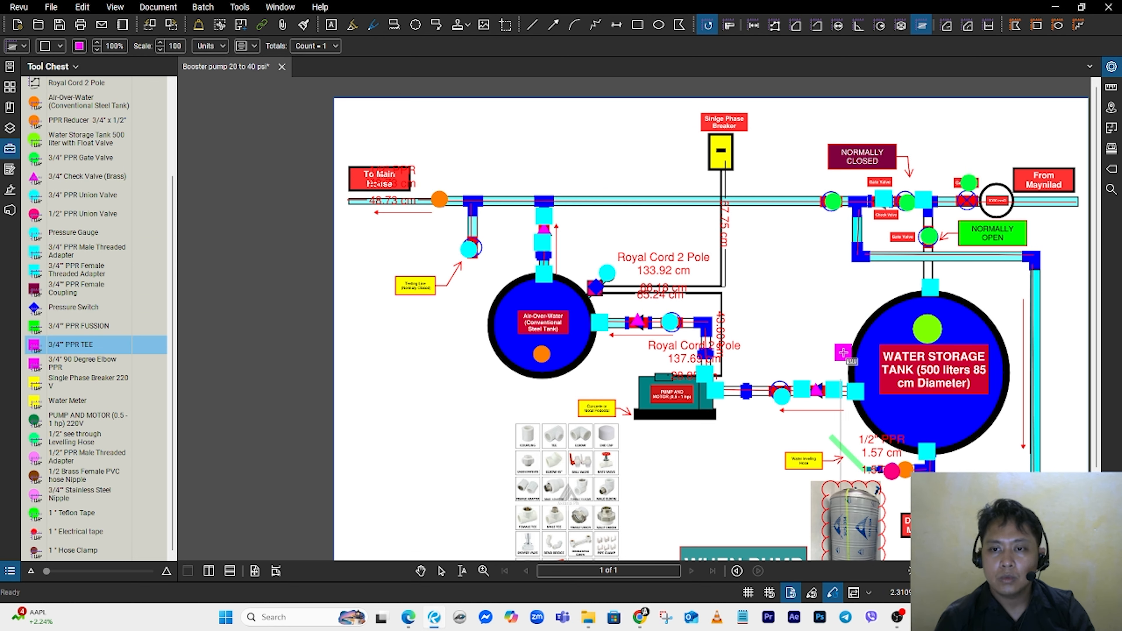
left_click(472, 198)
left_click(541, 198)
left_click(859, 204)
left_click(929, 203)
Step: Count the 3/4" 90-degree PPR elbows on the pump's discharge line and the detached kitchen line
left_click(78, 363)
left_click(702, 323)
left_click(856, 247)
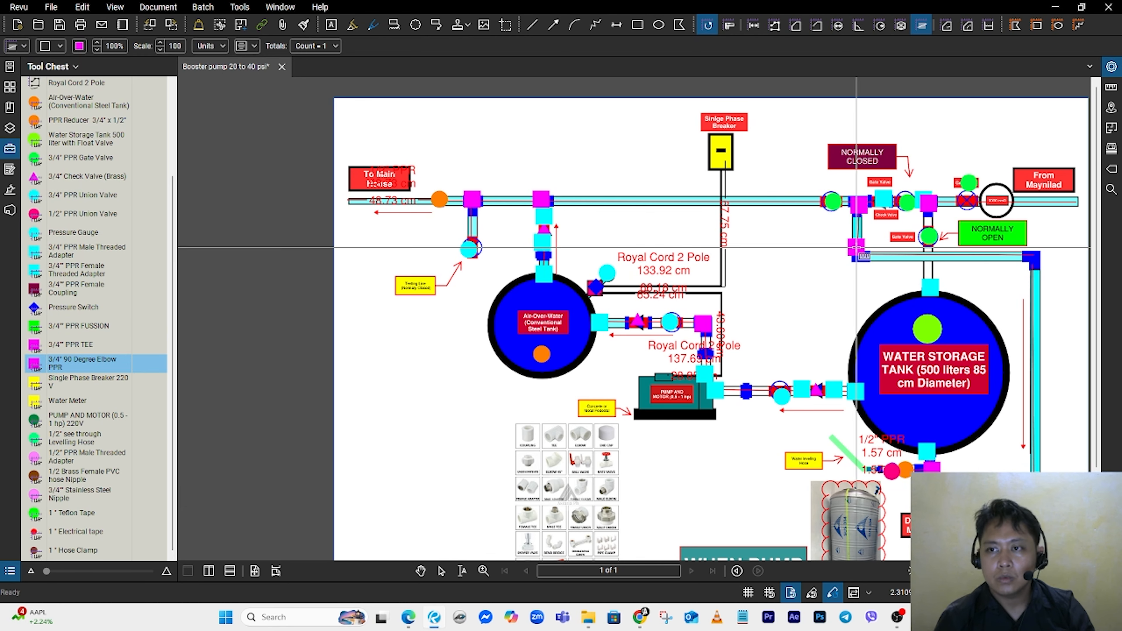
left_click(1029, 256)
left_click(932, 468)
Step: Place count markers on the 220 V single phase breaker and the 0.5 - 1 hp pump and motor
left_click(84, 382)
left_click(720, 150)
left_click(98, 401)
left_click(78, 421)
left_click(668, 395)
Step: Count the 1/2" see-through levelling hose, its 1/2" PPR male threaded adapter, and the 1/2" brass female PVC hose nipple
left_click(79, 440)
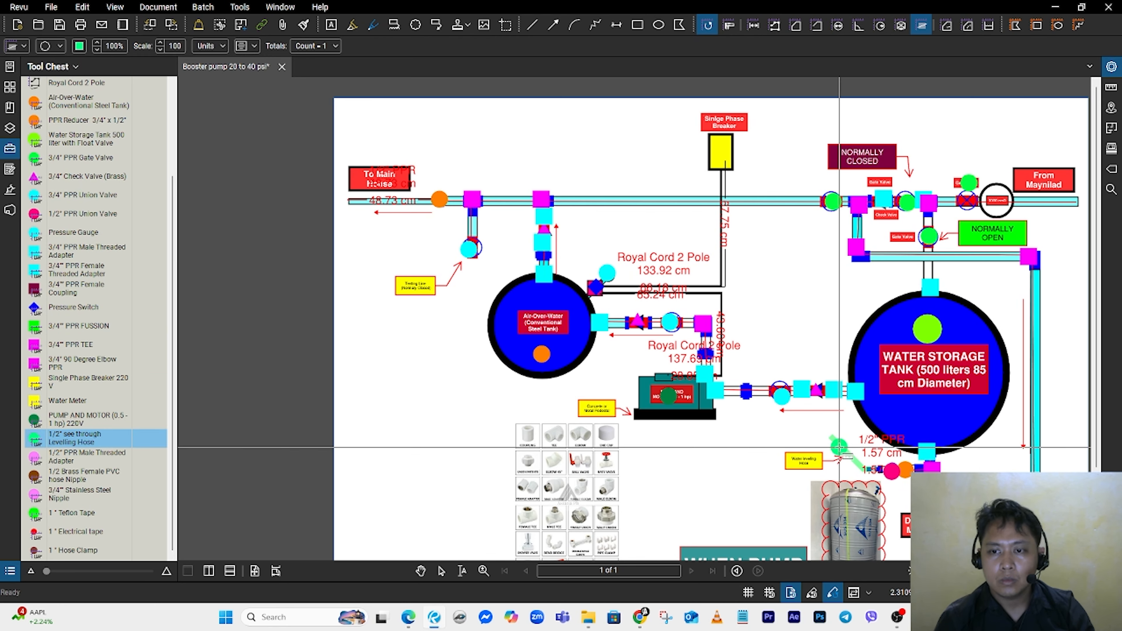
left_click(844, 449)
left_click(81, 458)
left_click(882, 471)
left_click(100, 476)
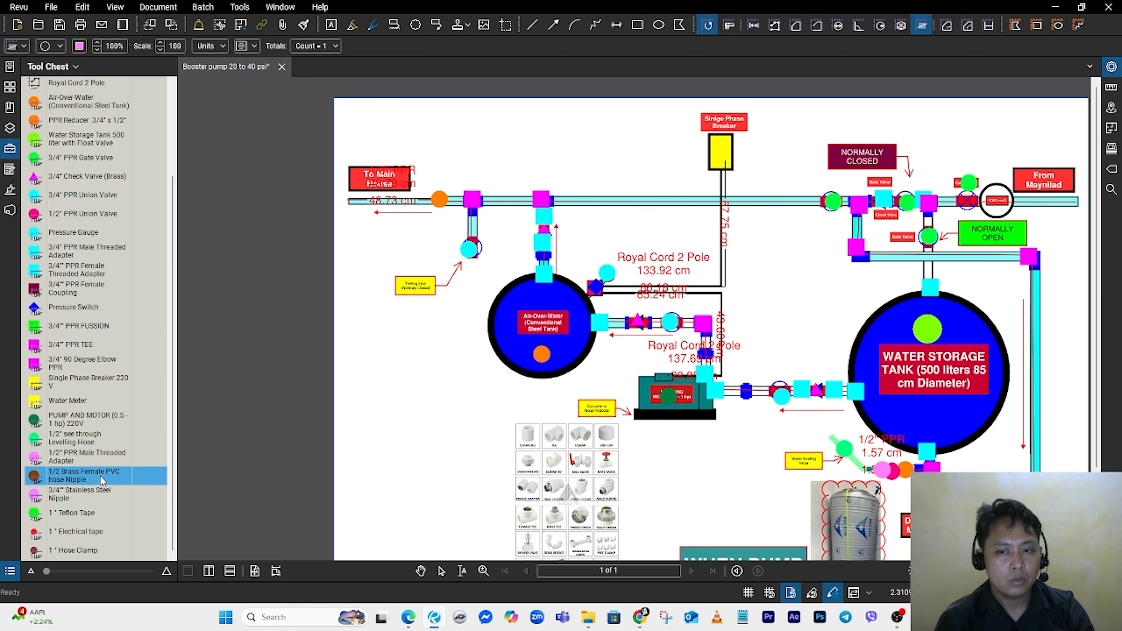
left_click(872, 468)
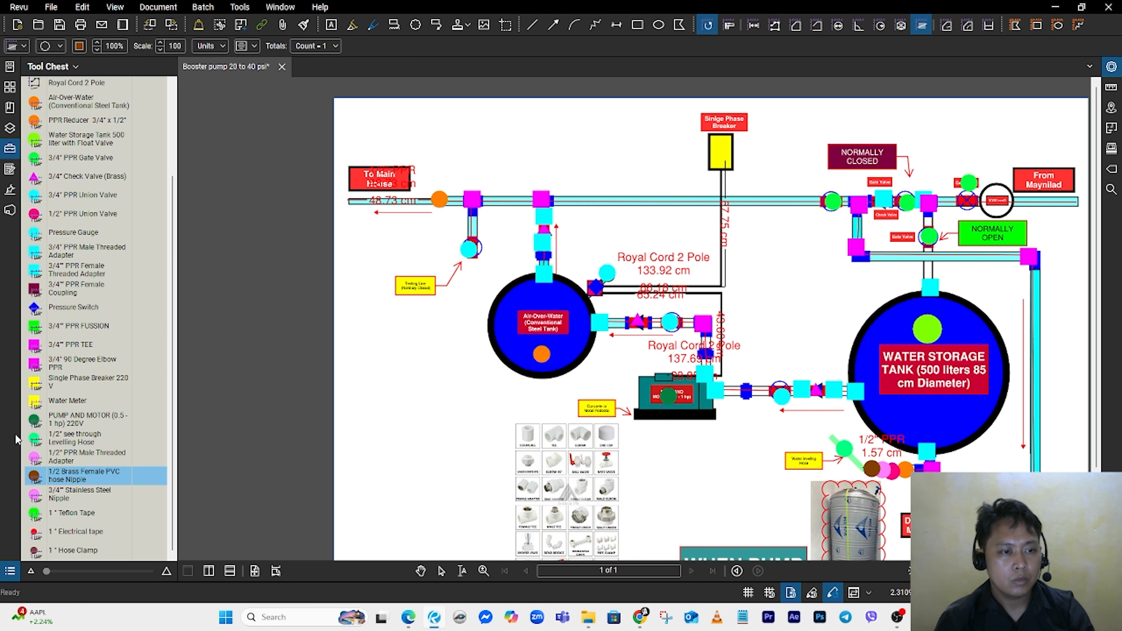
Step: Place count markers for the electrical tape and Teflon tape beside the breaker, and for the hose clamp at the leveling hose
left_click(81, 514)
left_click(703, 163)
left_click(79, 532)
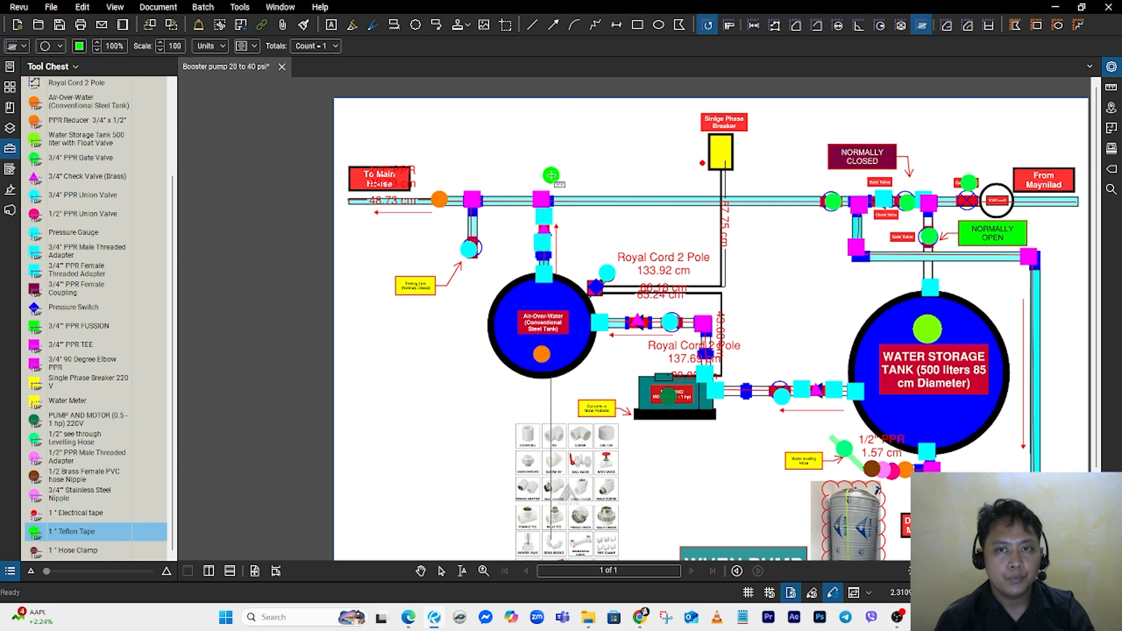
left_click(674, 159)
left_click(79, 551)
left_click(857, 432)
Step: Hide the Booster layer's takeoff markups and return to the Booster Pump Materials tool set
left_click(10, 128)
left_click(42, 103)
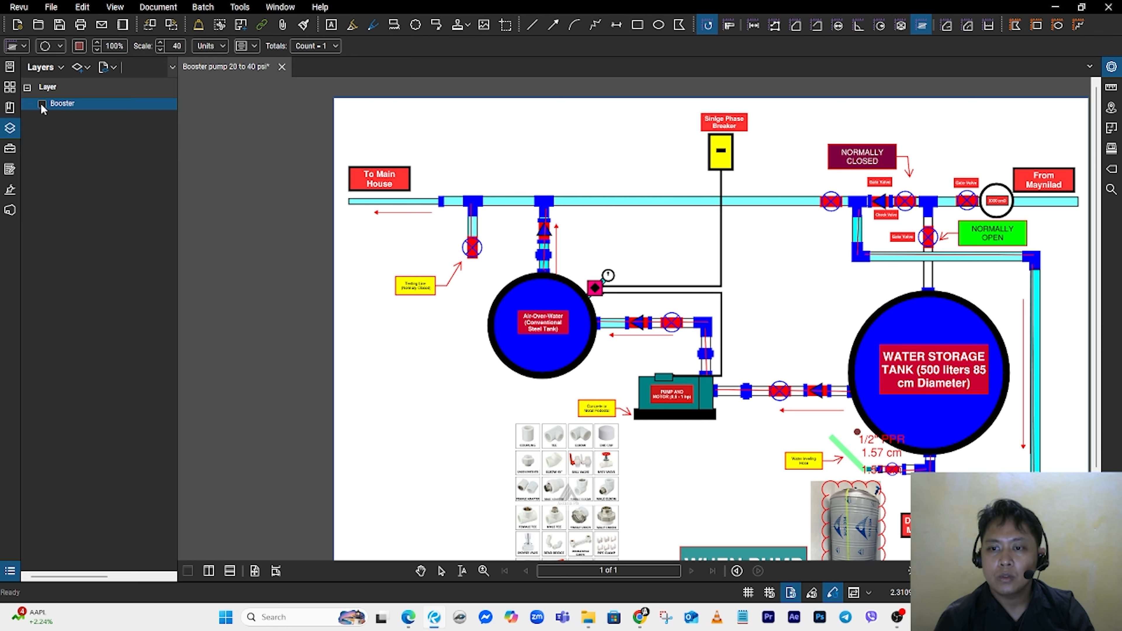
left_click(10, 148)
scroll(79, 181, "up", 10)
left_click(73, 180)
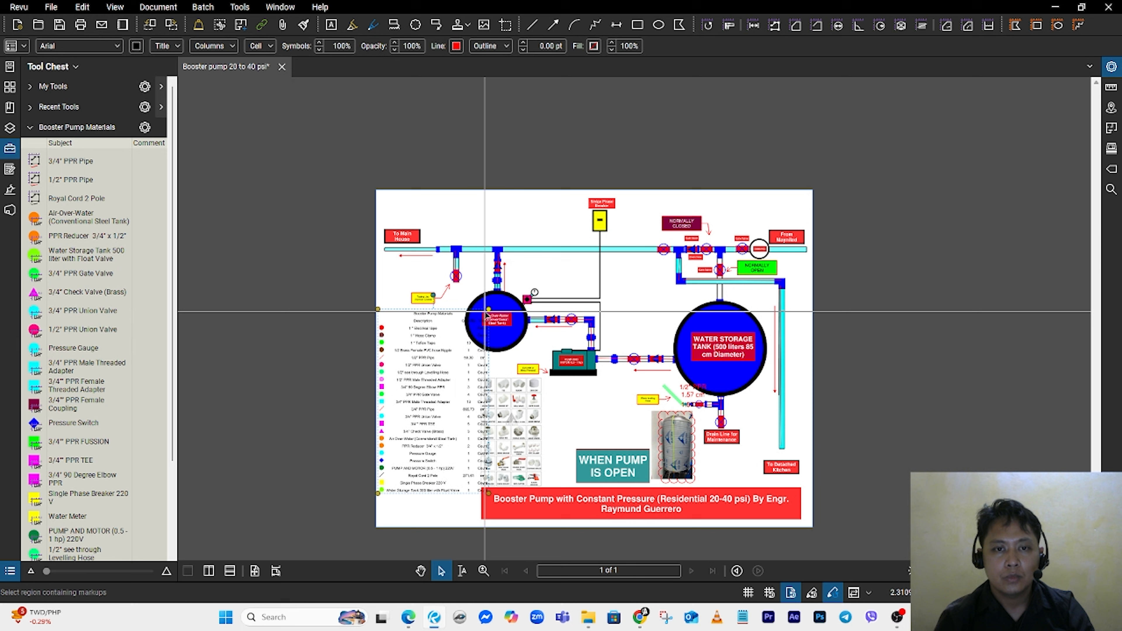
Step: Resize the Booster Pump Materials legend and move it into the sheet's lower-left corner, beside the fittings picture
left_click_drag(488, 310, 455, 339)
left_click_drag(431, 400, 434, 419)
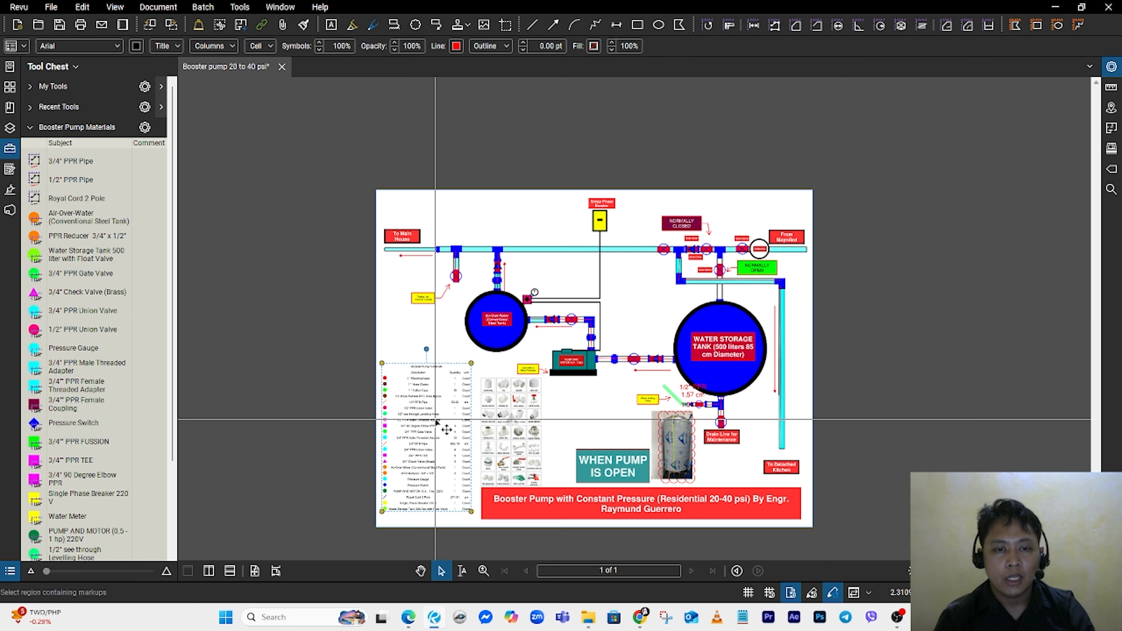
scroll(435, 418, "up", 2)
left_click_drag(488, 338, 493, 329)
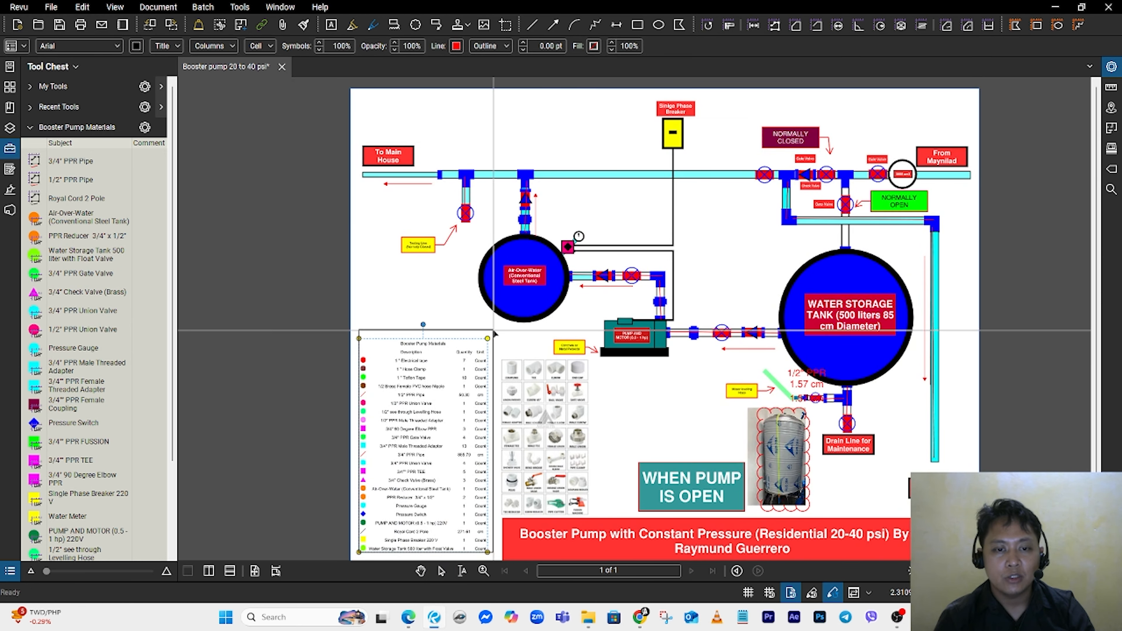
Step: Enlarge the materials legend slightly and nudge it into the free space between the sheet's edge and the fittings picture
left_click_drag(424, 393, 254, 380)
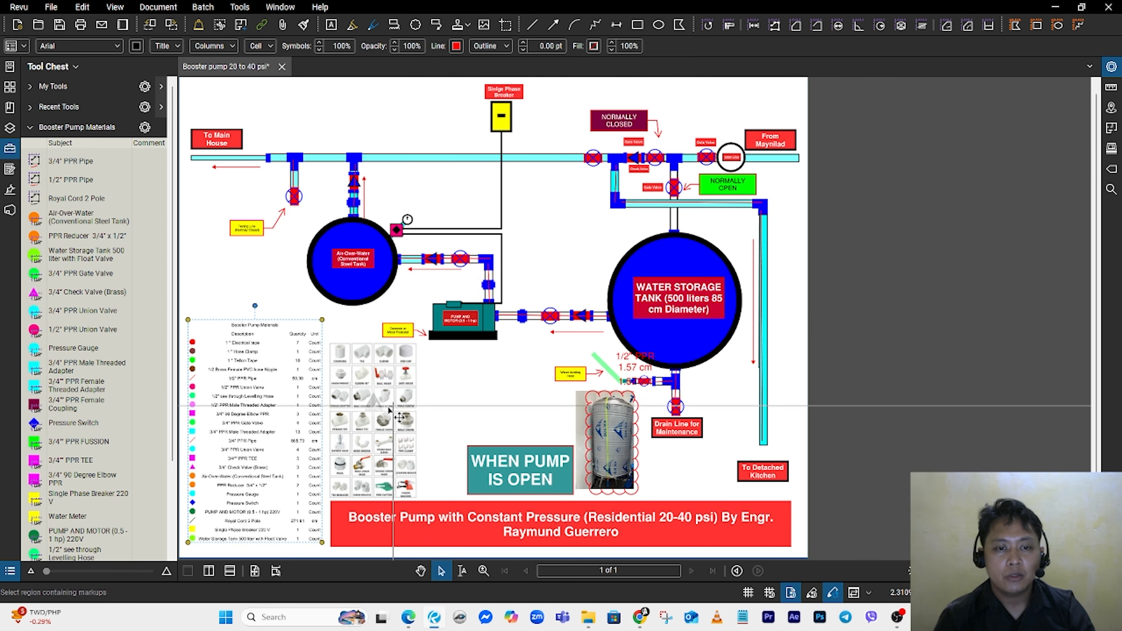
left_click(420, 571)
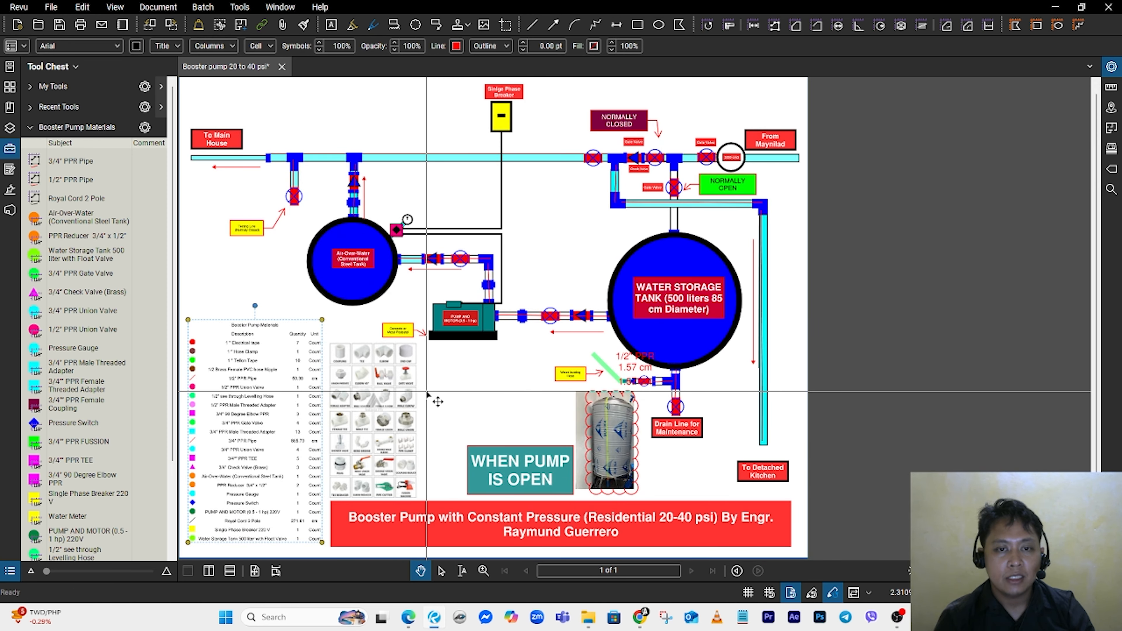
left_click_drag(452, 391, 550, 375)
left_click(387, 403)
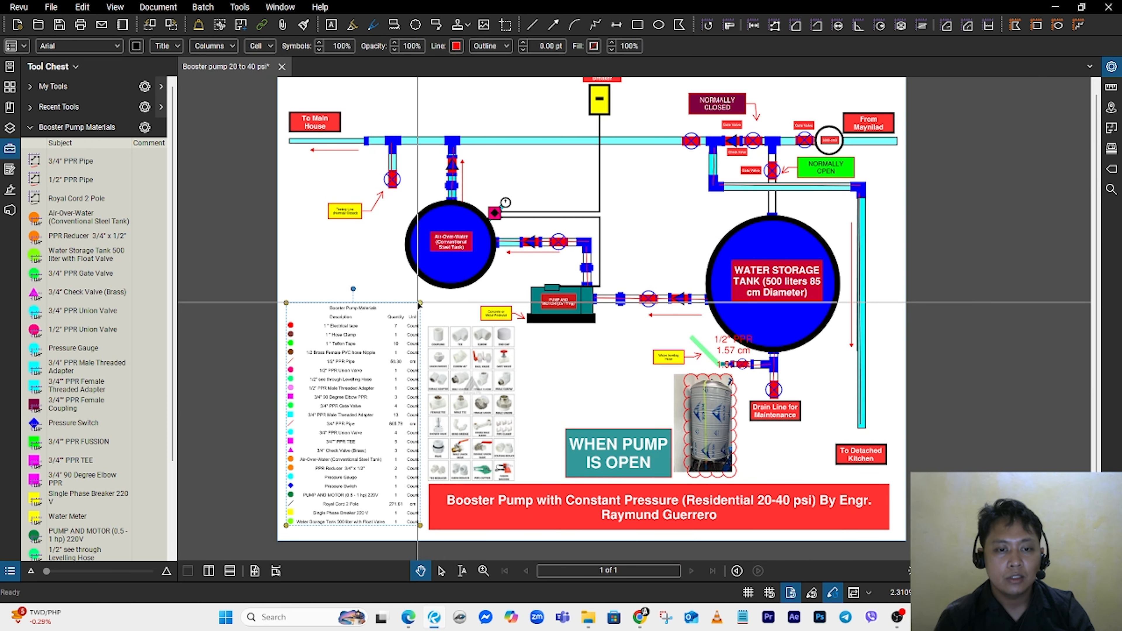
left_click_drag(420, 303, 419, 305)
left_click_drag(286, 526, 279, 535)
left_click_drag(338, 494, 344, 494)
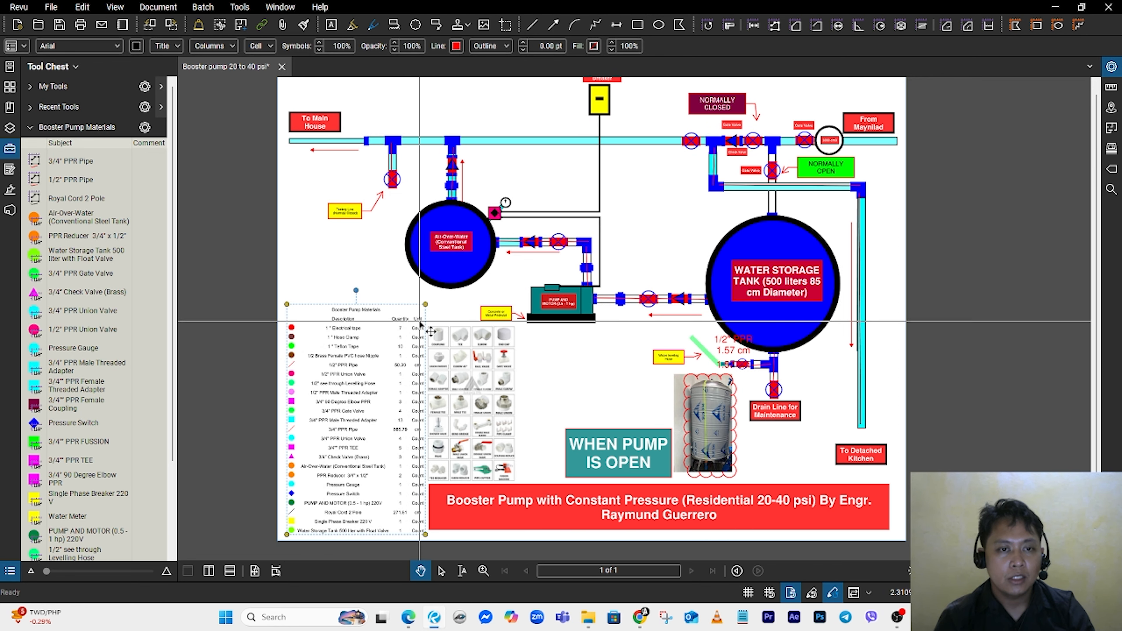
Step: Give the materials legend a white fill and a line width of 1.00 pt
left_click(593, 46)
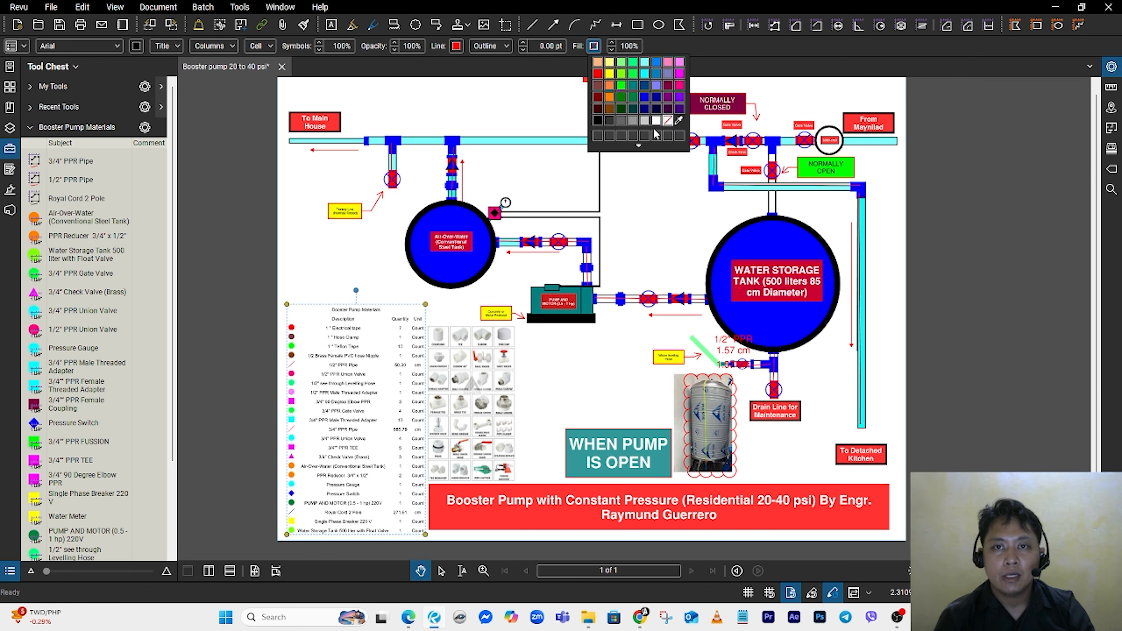
left_click(656, 120)
left_click(523, 43)
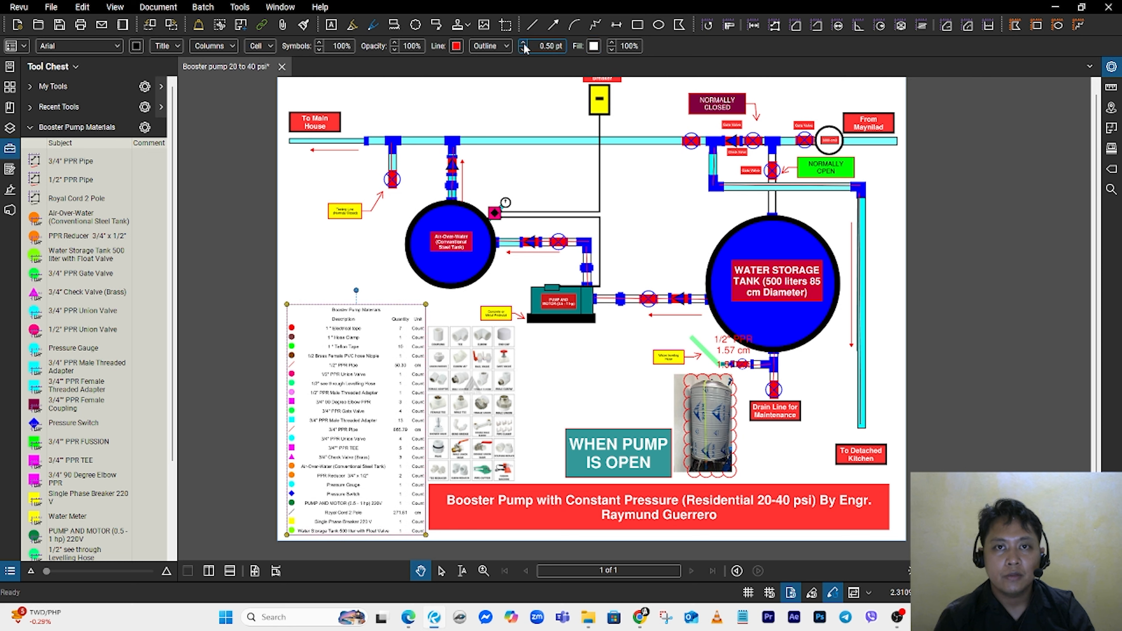
Step: Show gridlines in the materials legend and set their line color to black
left_click(505, 46)
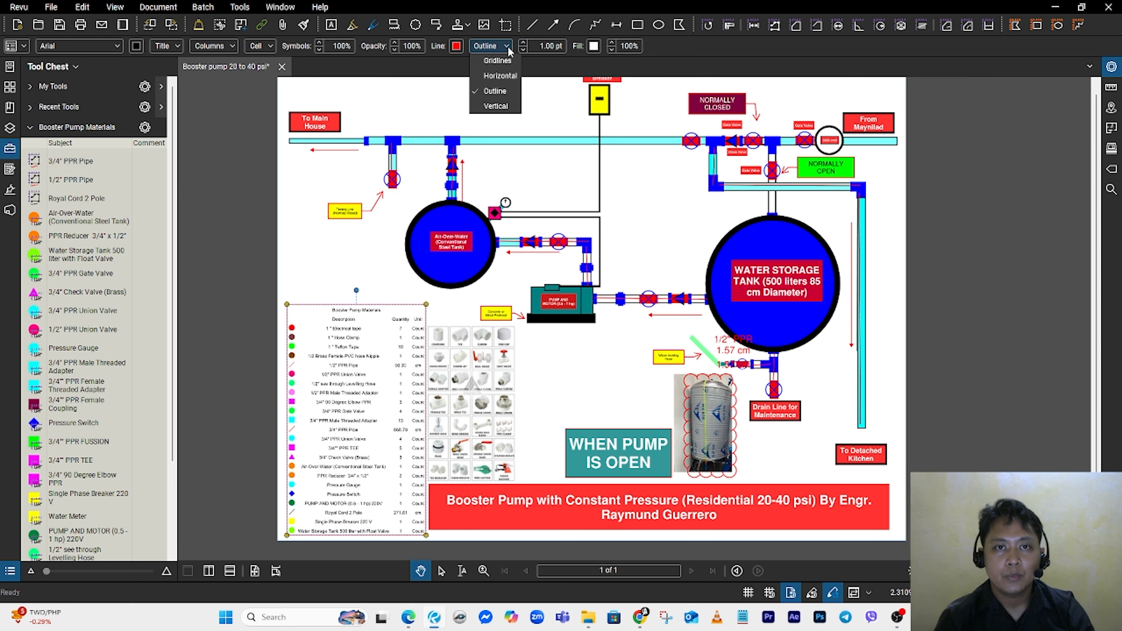
left_click(501, 62)
left_click(456, 45)
left_click(457, 121)
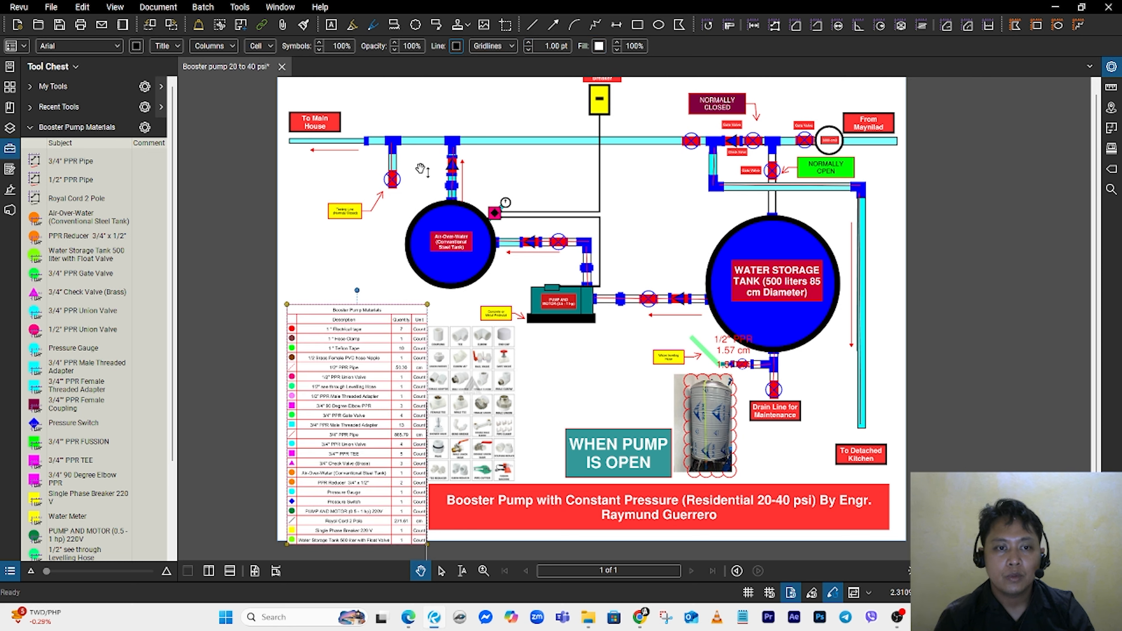
Step: Reposition the gridded legend inside the sheet, enlarge it toward the air-over-water tank, and deselect it
mouse_move(337, 375)
left_mouse_down()
mouse_move(335, 358)
mouse_move(340, 378)
left_mouse_up()
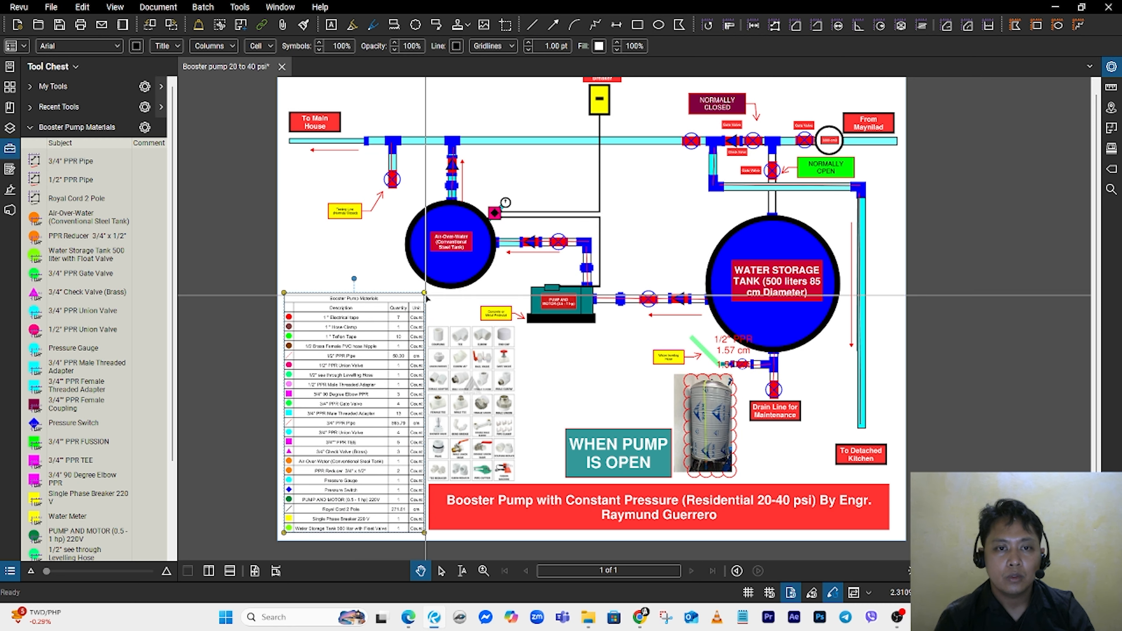
left_click_drag(424, 293, 429, 281)
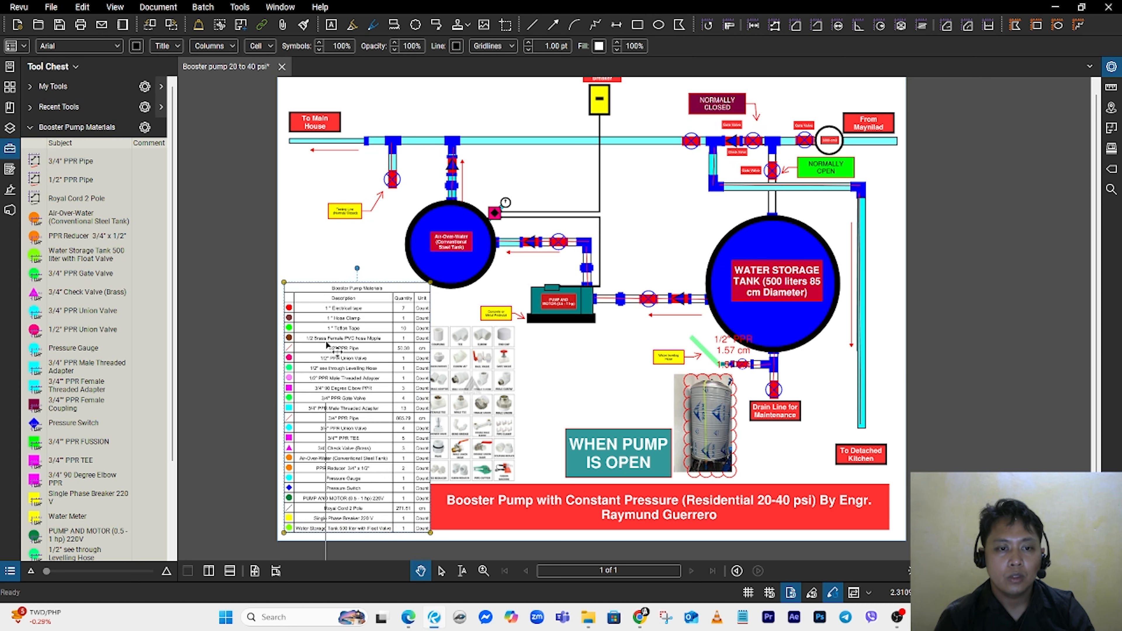
left_click(325, 247)
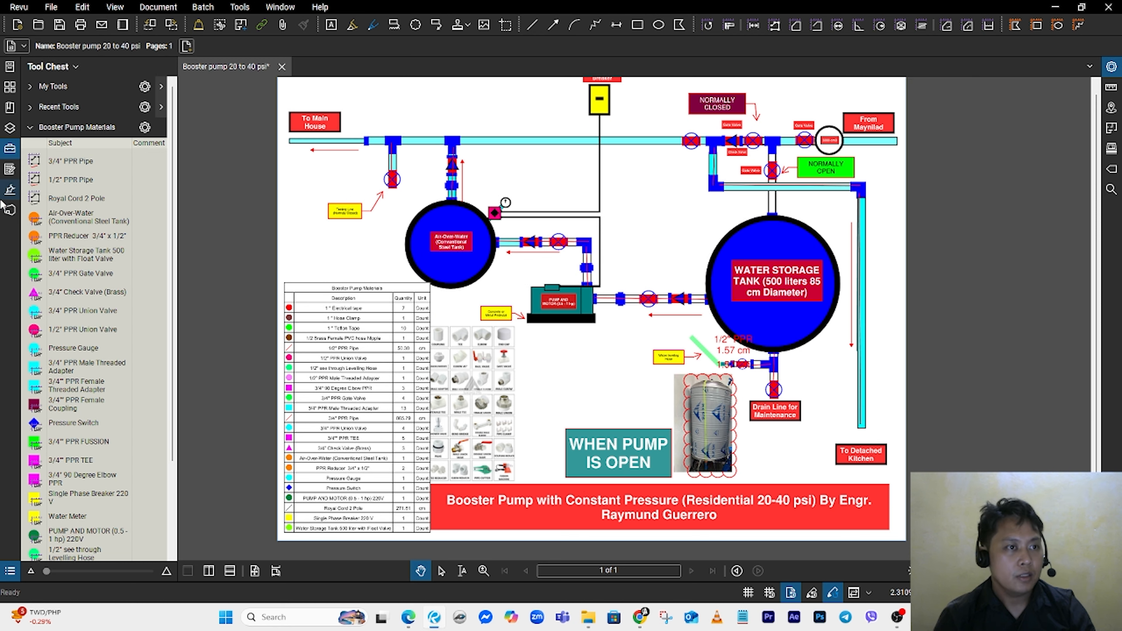
Step: Group all the 3/4" PPR Pipe length measurements in the markups list into a single entry
left_click(9, 570)
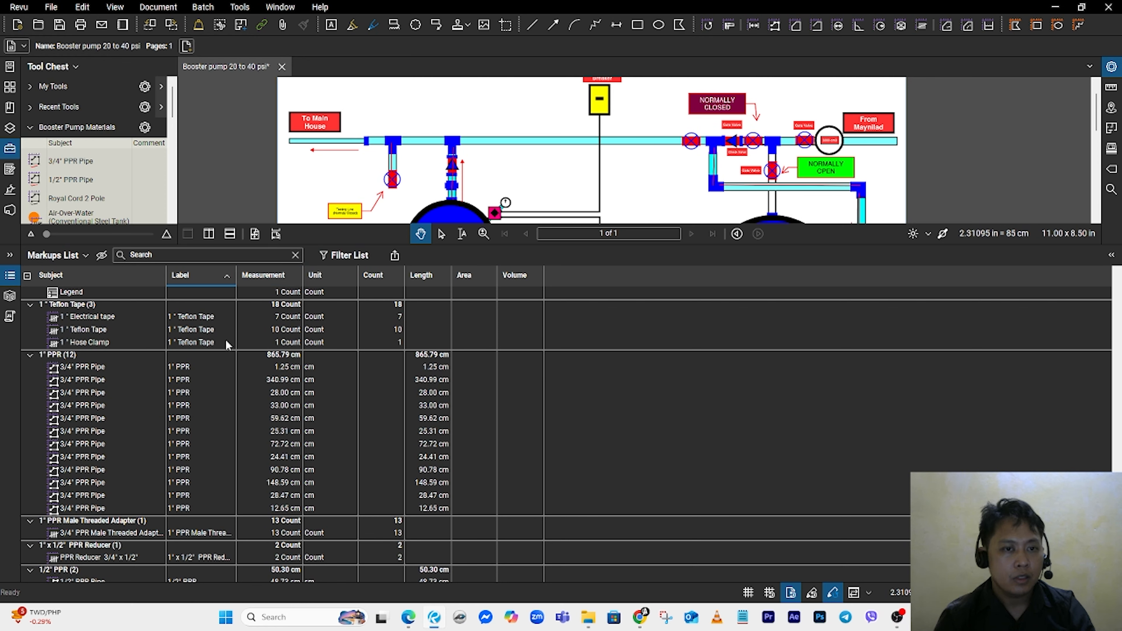
left_click(185, 277)
left_click(186, 277)
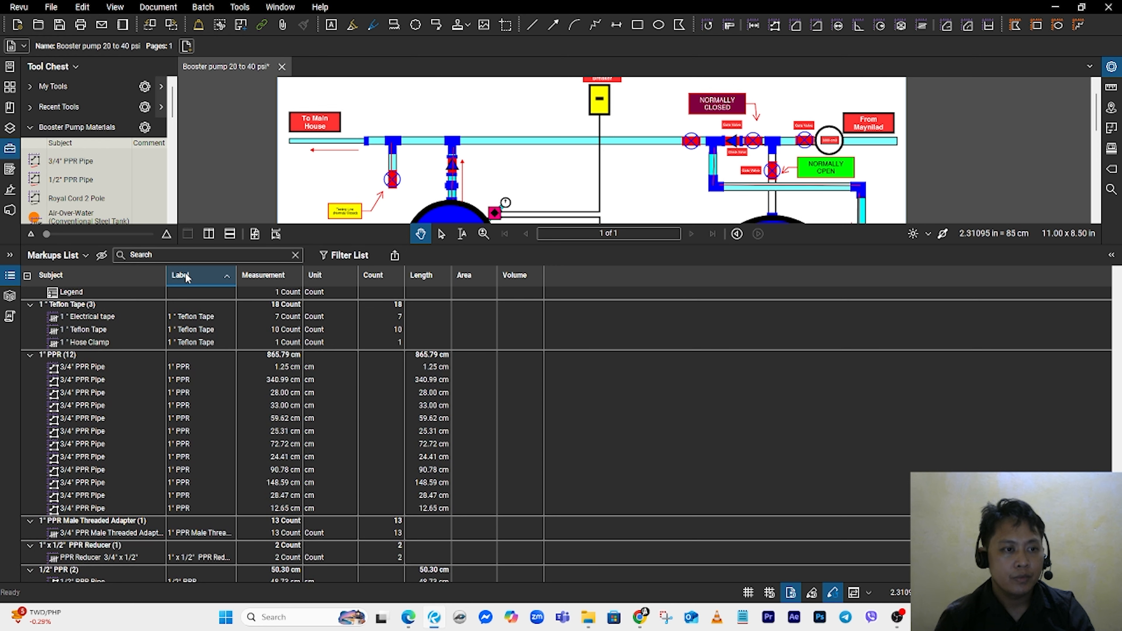
left_click(83, 367)
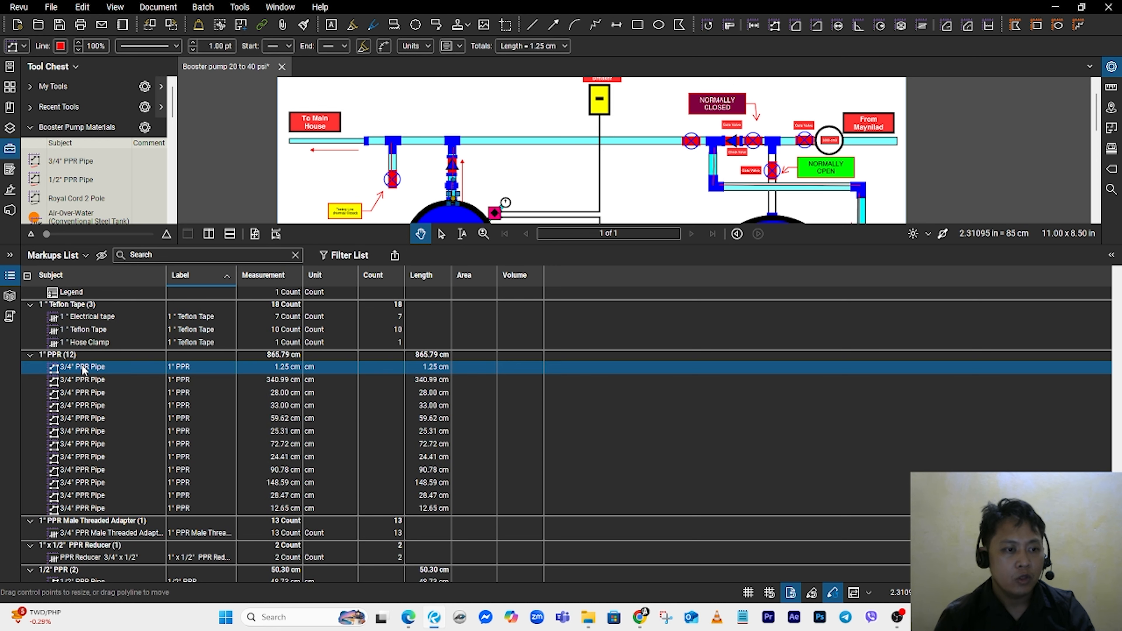
left_click(82, 508, "shift")
right_click(82, 511)
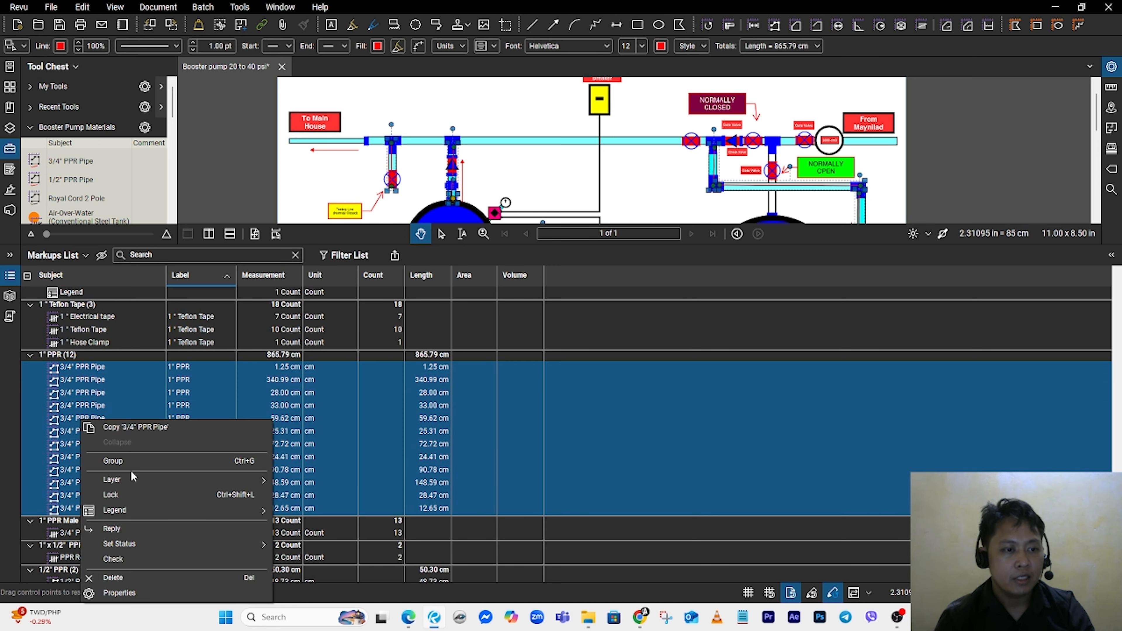
left_click(135, 461)
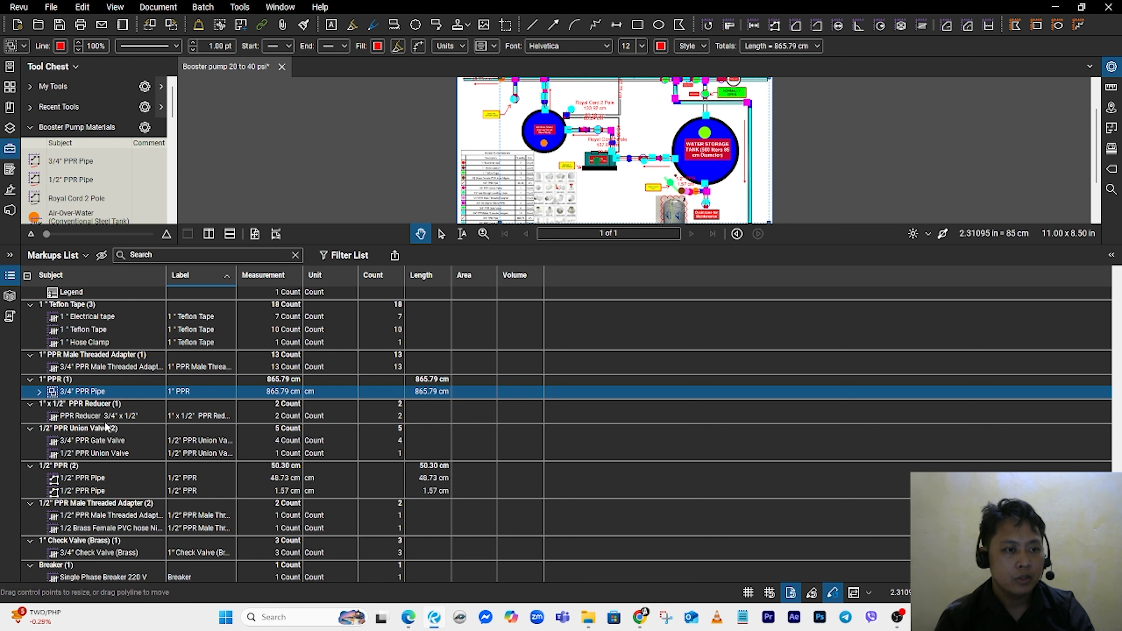
Step: Group the two 1/2" PPR Pipe measurements in the markups list into one entry
left_click(79, 480)
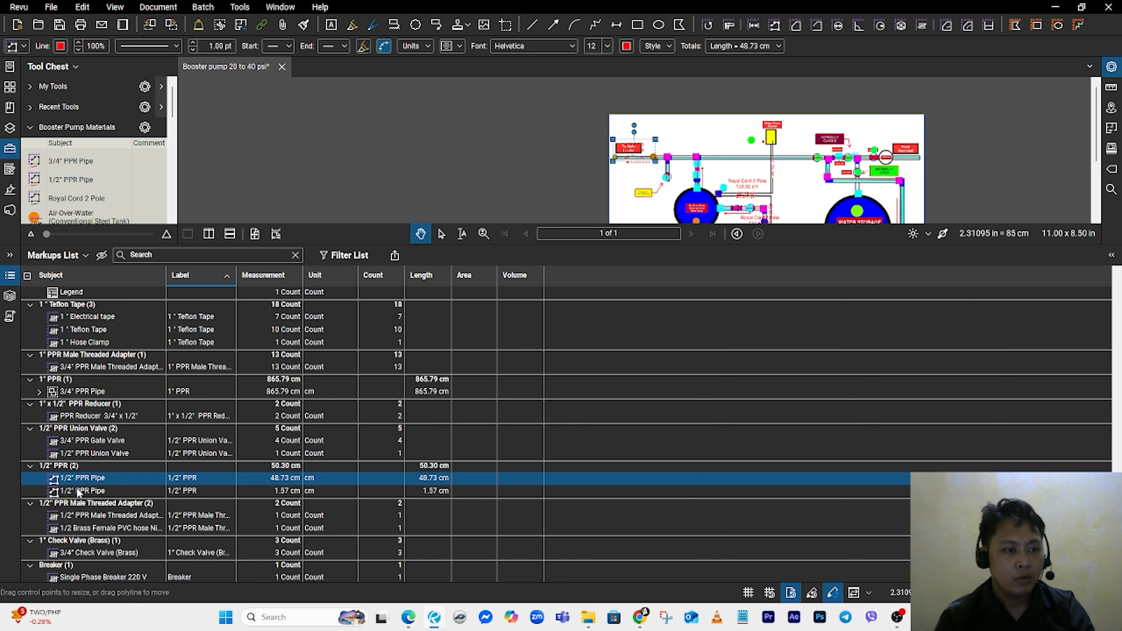
left_click(79, 491, "shift")
right_click(78, 493)
left_click(107, 461)
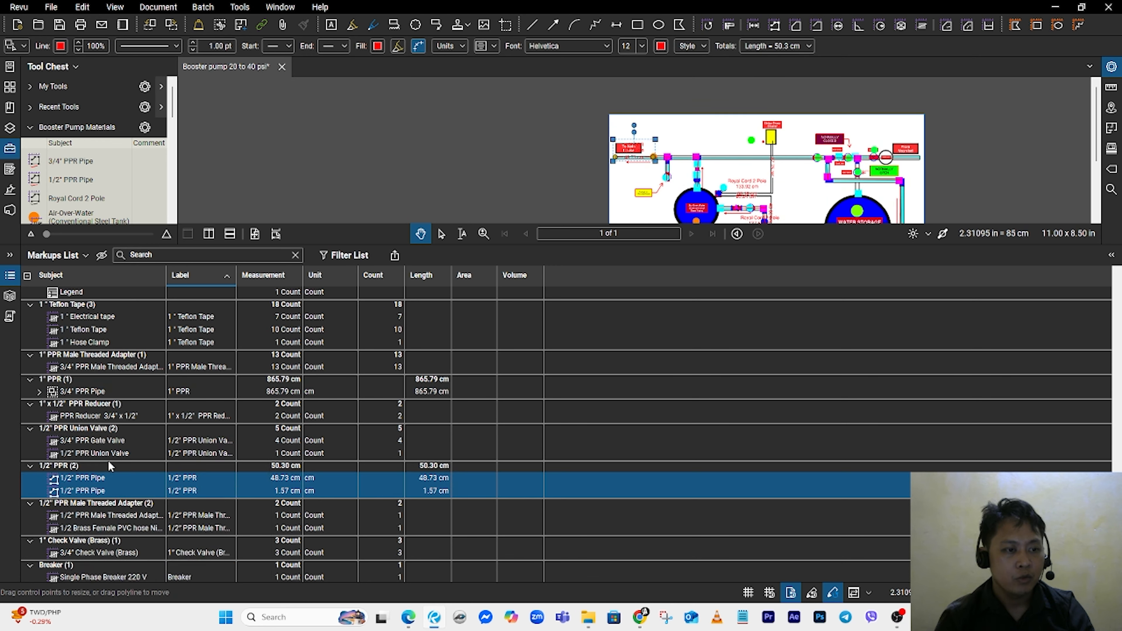
Step: Sort the markups list by Subject in descending order
scroll(131, 513, "down", 3)
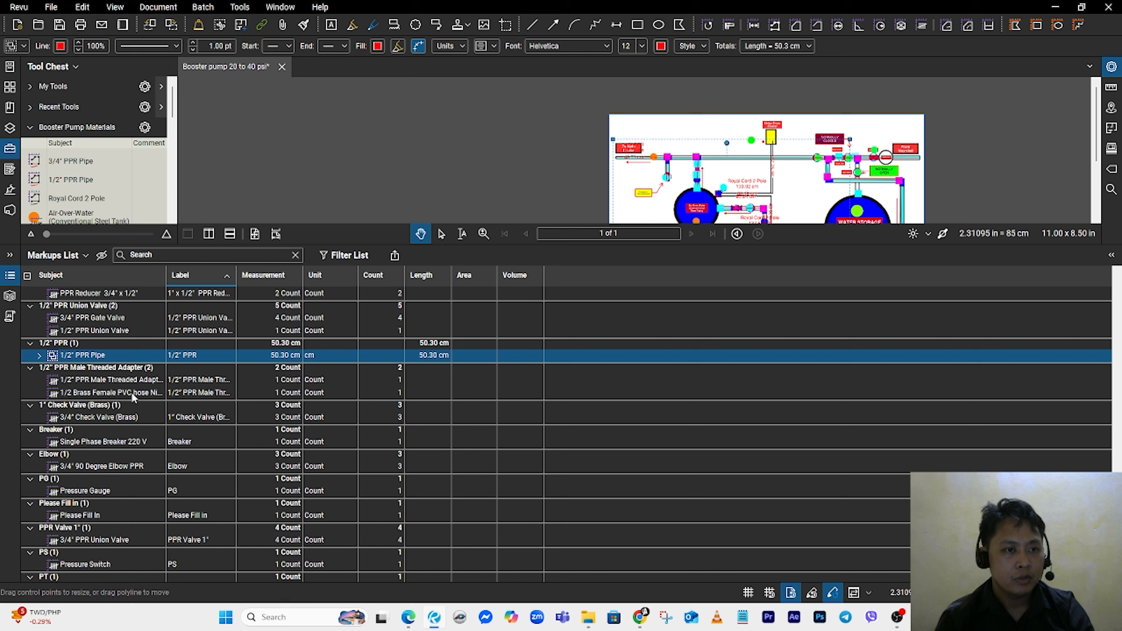
left_click(91, 277)
left_click(90, 276)
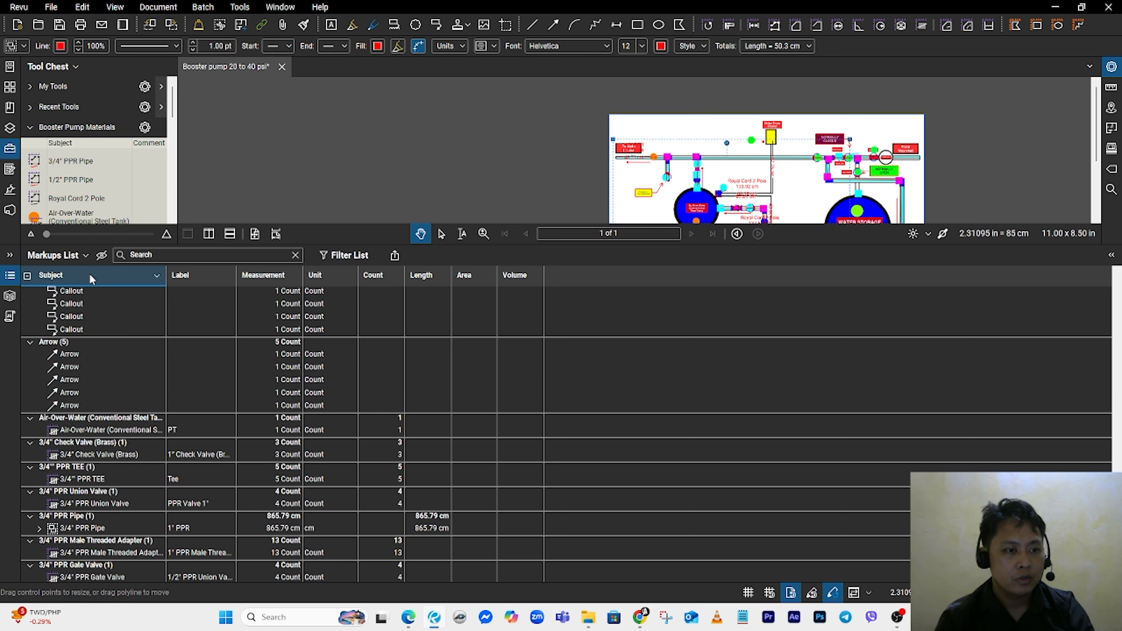
left_click(89, 274)
scroll(86, 343, "up", 10)
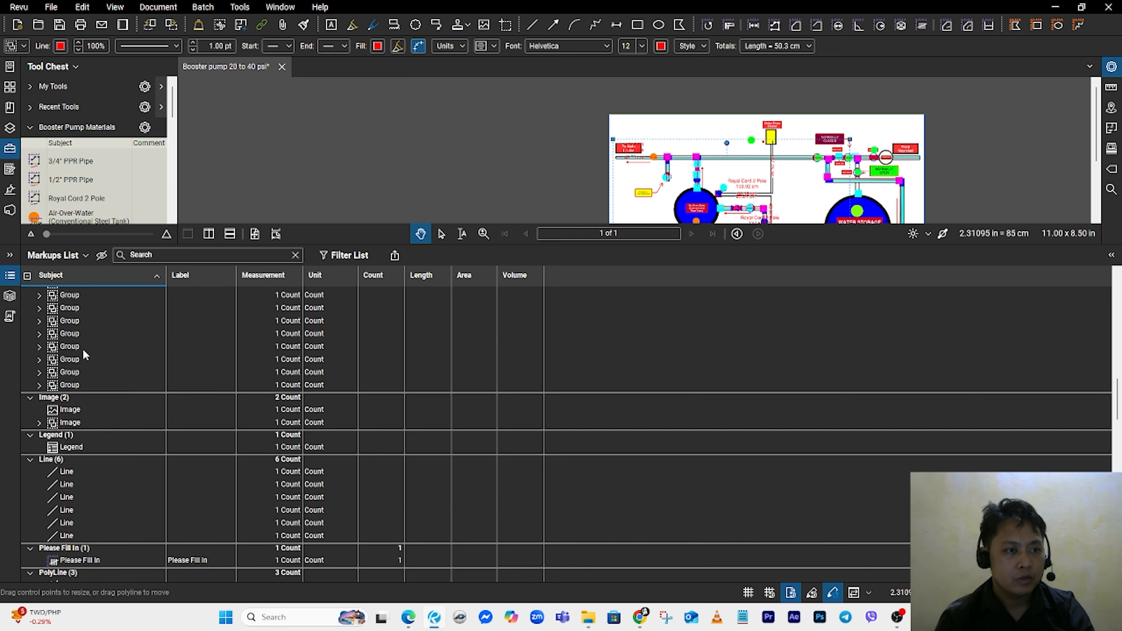
scroll(83, 349, "up", 10)
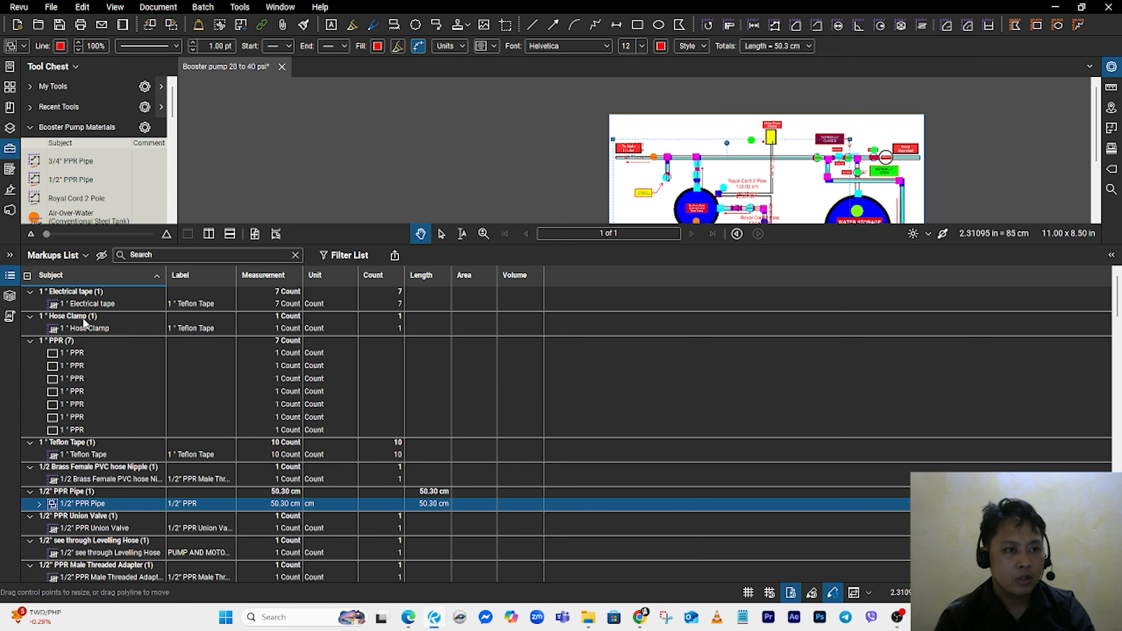
left_click(106, 276)
Step: Export the markups as a CSV summary named Booster pump 20 to 40 psi, adding the Creation Date column
left_click(394, 255)
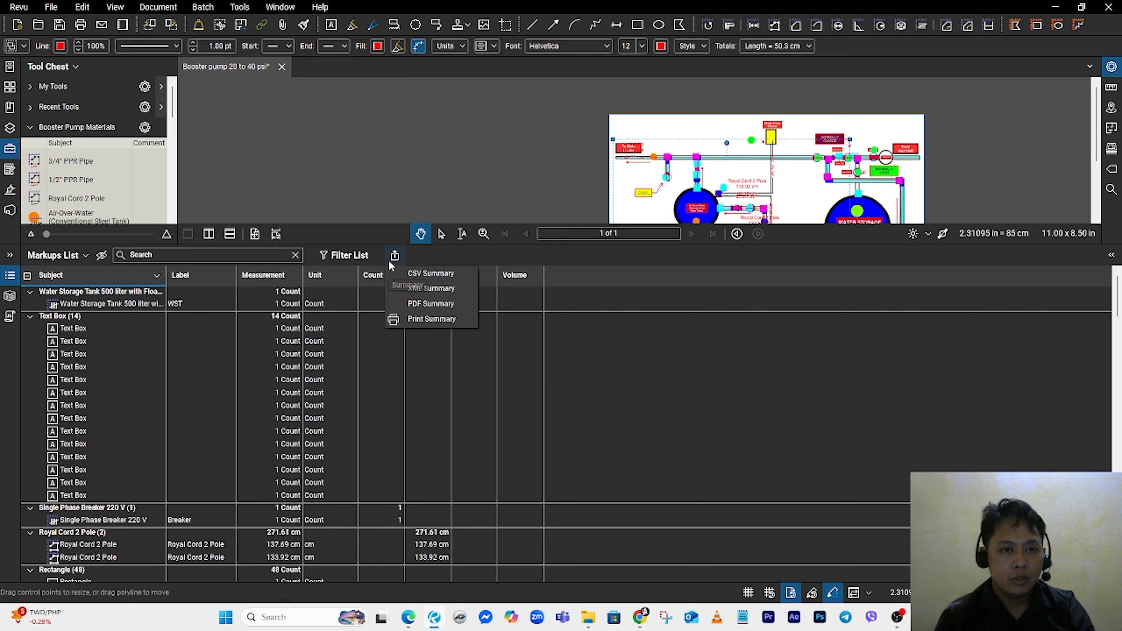
left_click(449, 273)
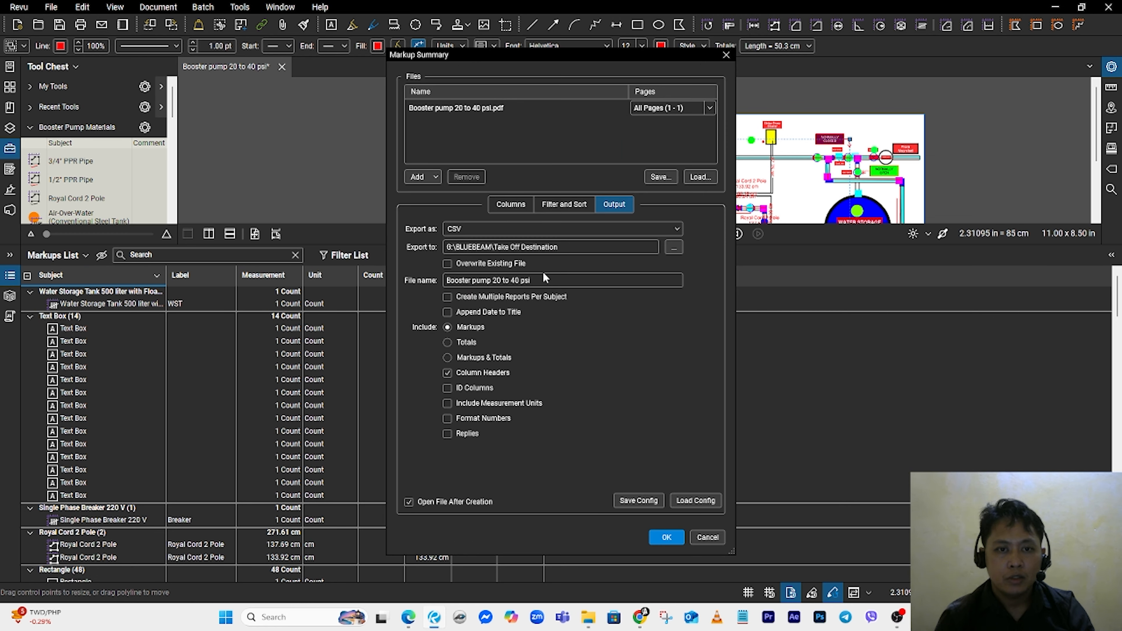
left_click(512, 205)
scroll(514, 411, "down", 2)
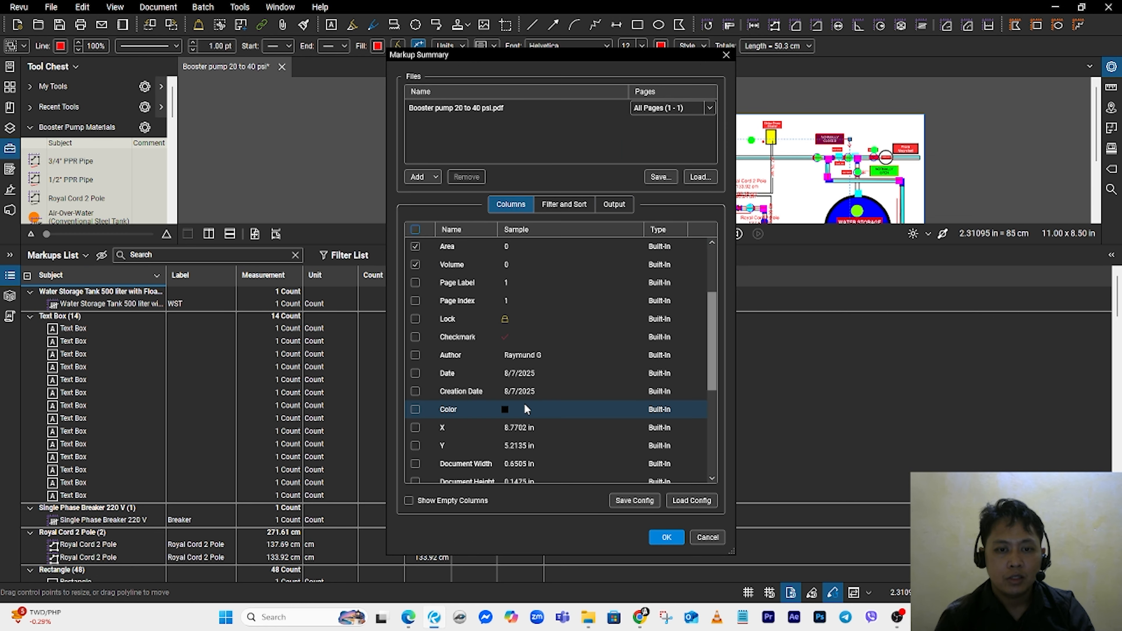
scroll(502, 342, "up", 2)
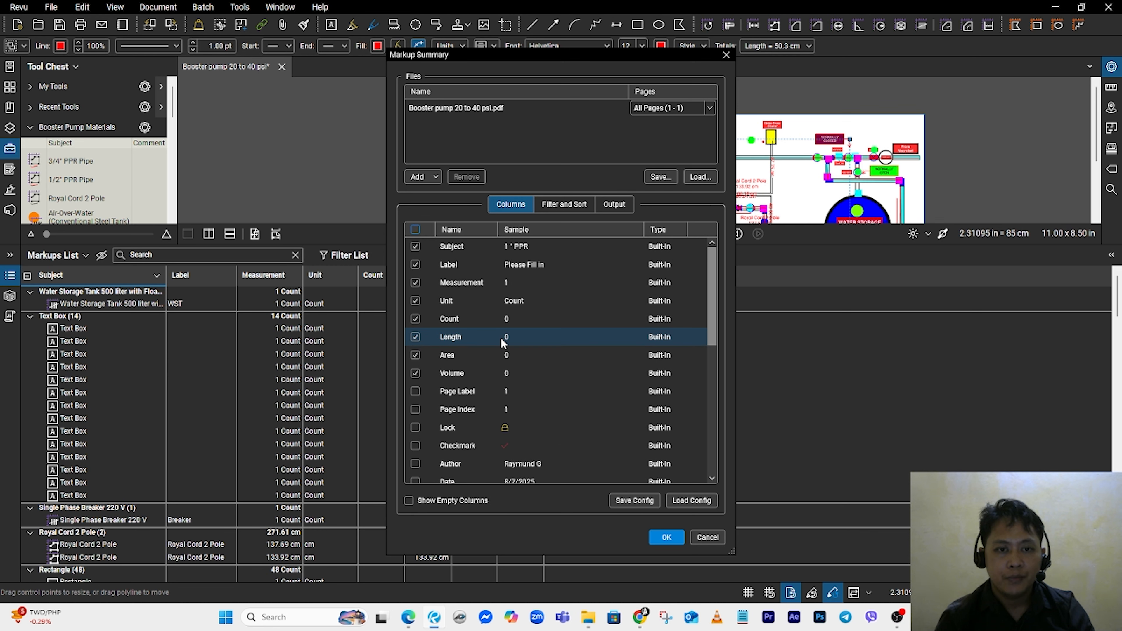
scroll(502, 342, "down", 4)
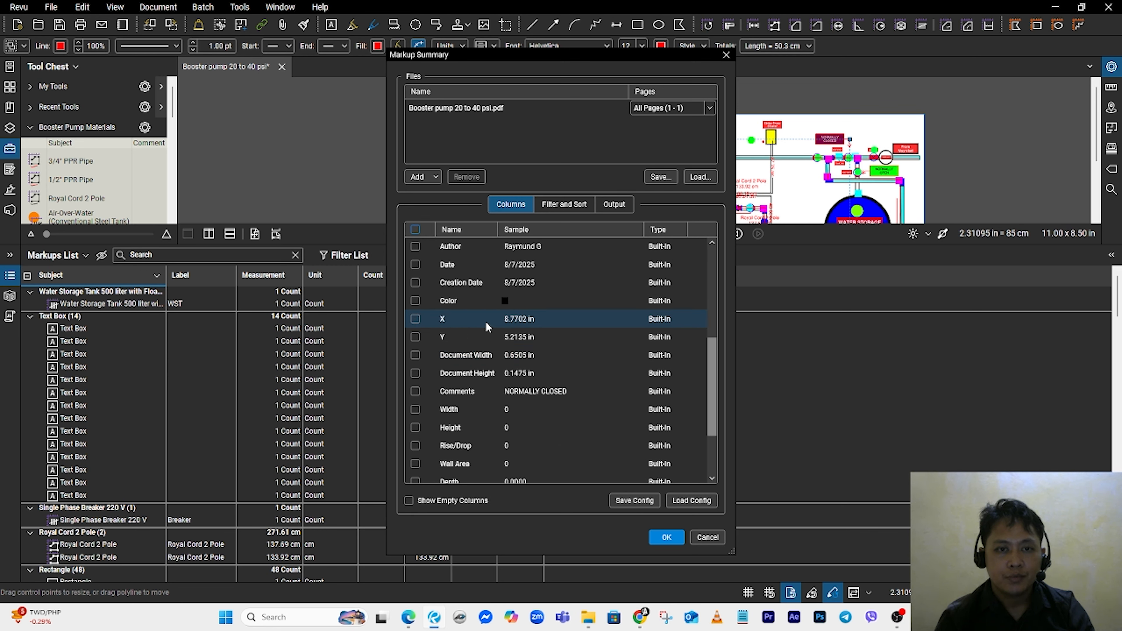
left_click(412, 287)
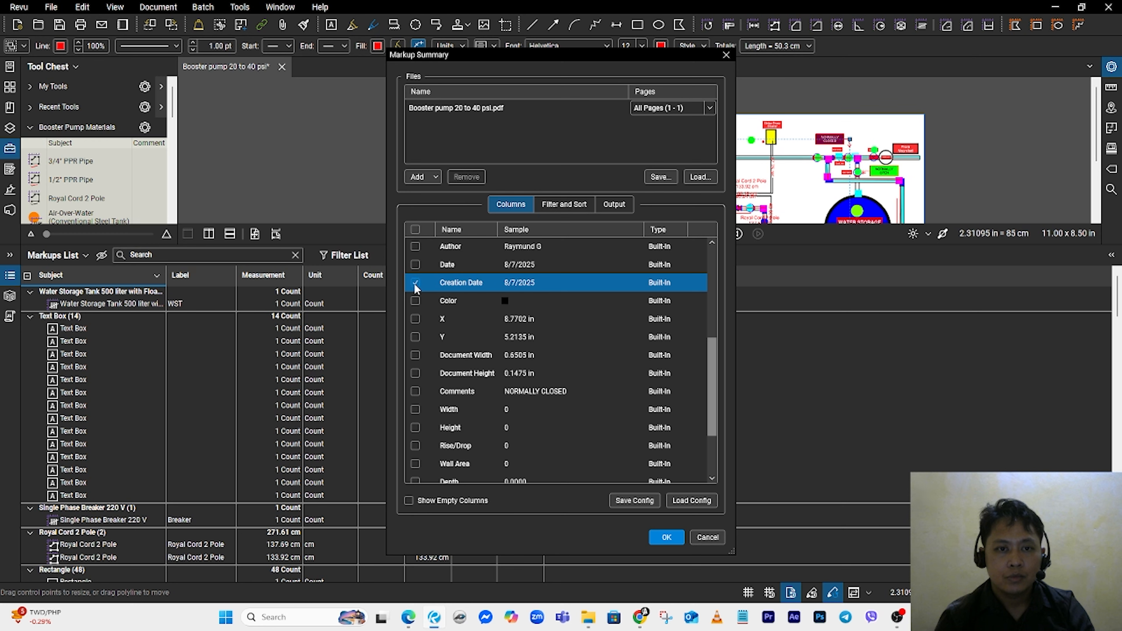
left_click(415, 283)
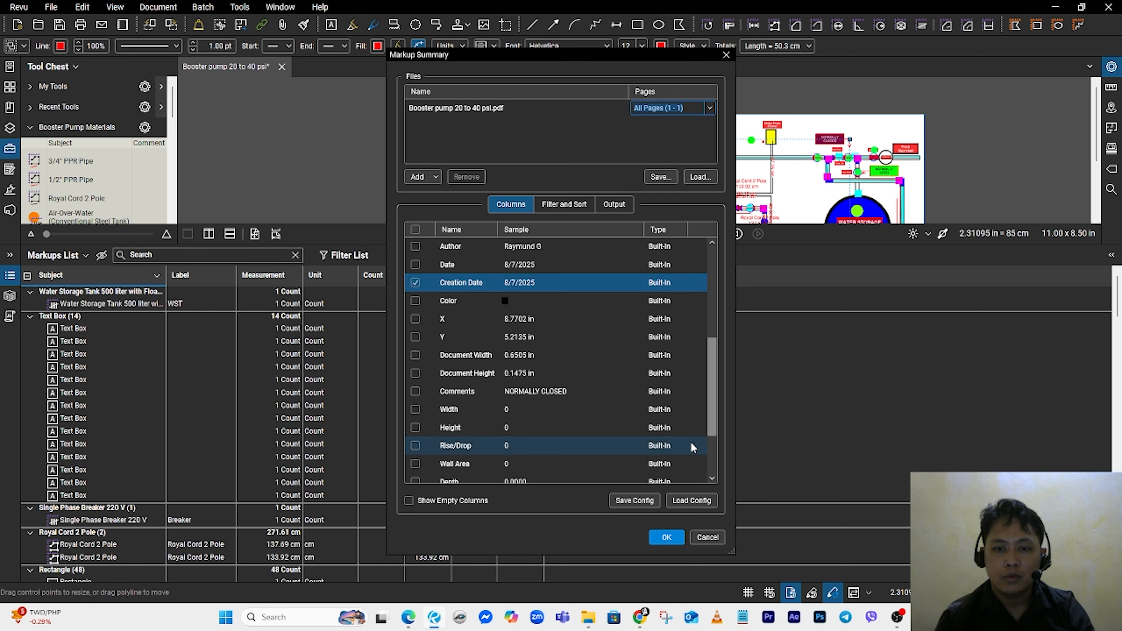
scroll(535, 373, "down", 2)
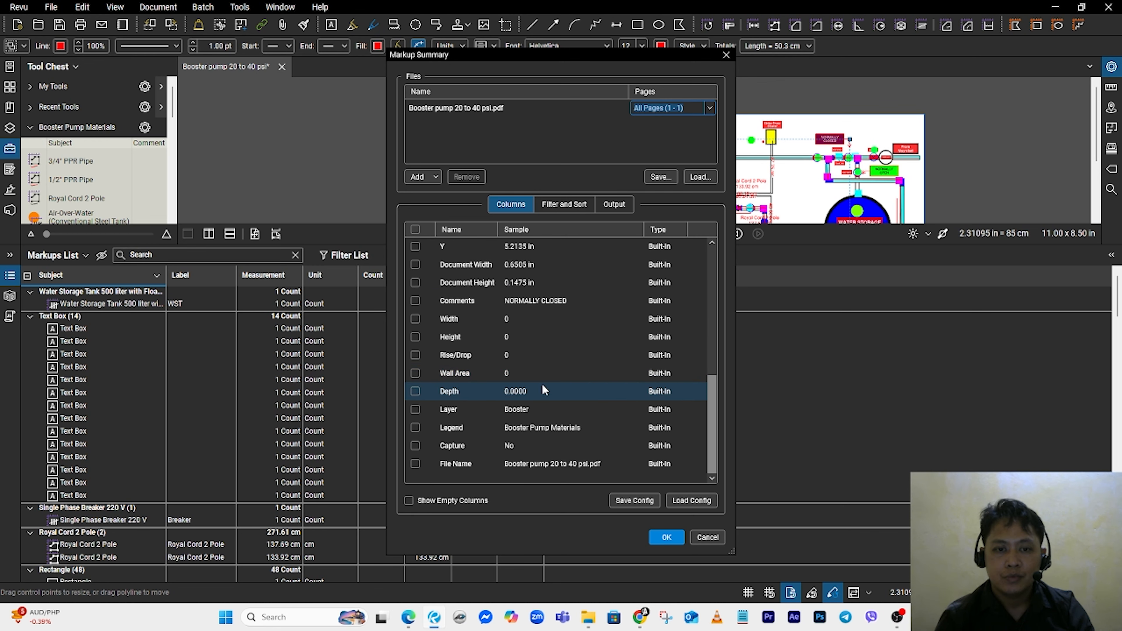
left_click(665, 537)
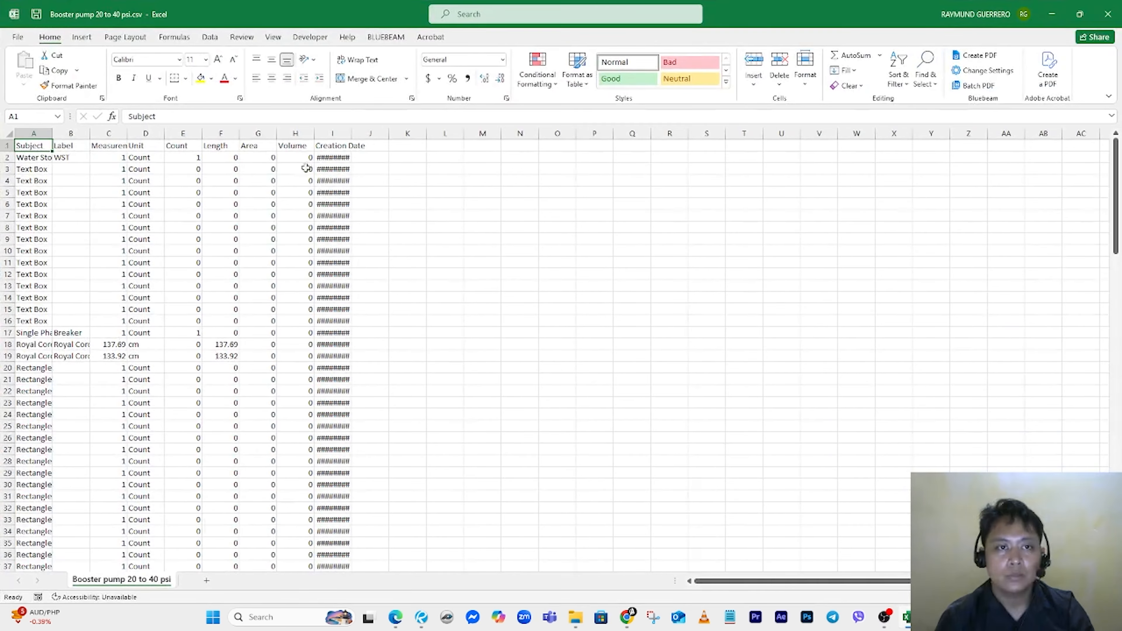
Step: Widen the Creation Date column to show its full dates and review the exported markup rows
left_click_drag(354, 133, 431, 132)
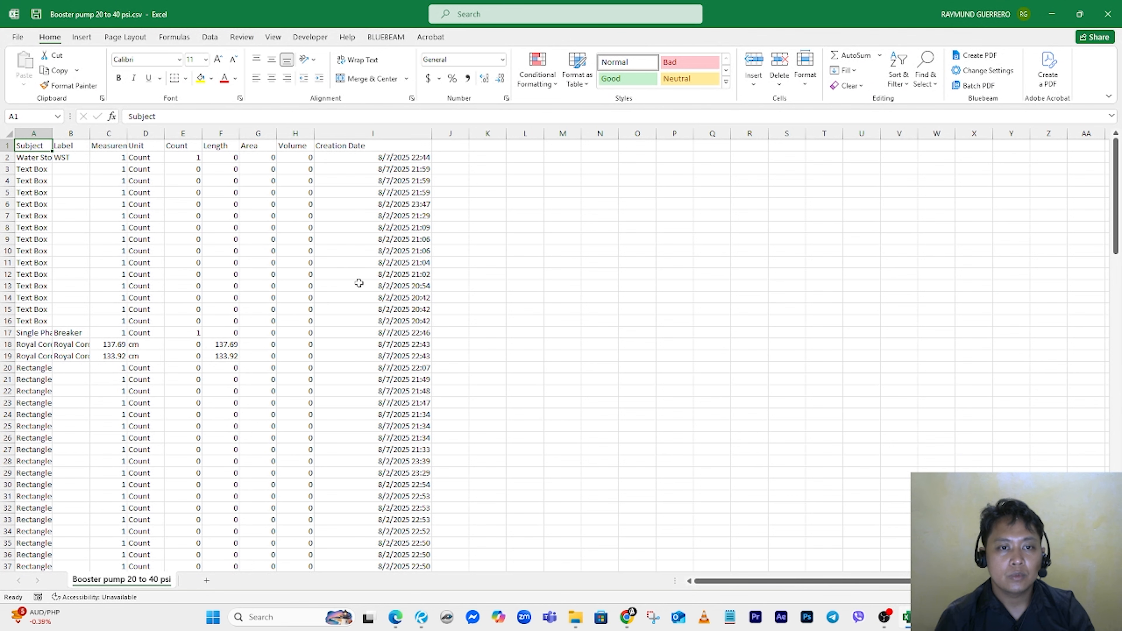
scroll(365, 308, "down", 20)
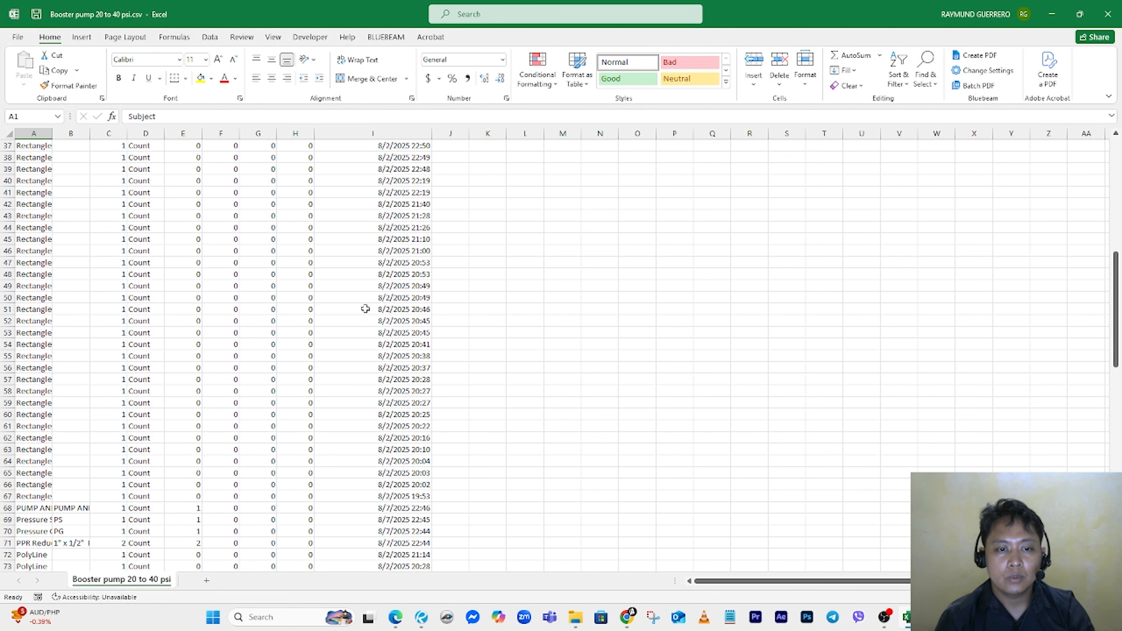
scroll(366, 314, "down", 7)
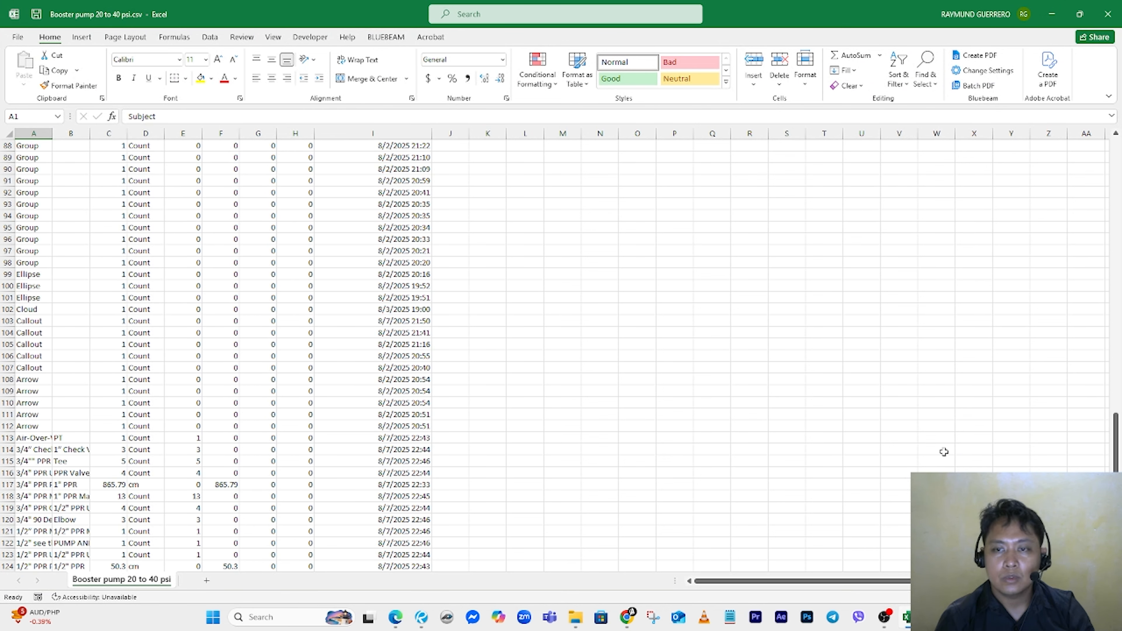
scroll(405, 424, "down", 1)
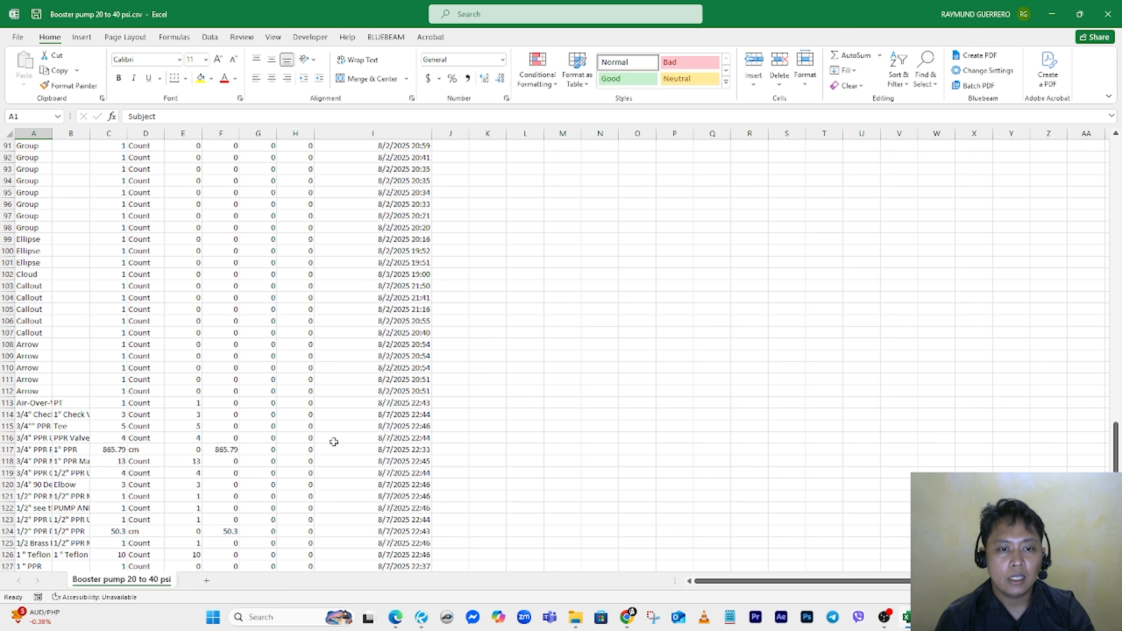
scroll(339, 439, "down", 3)
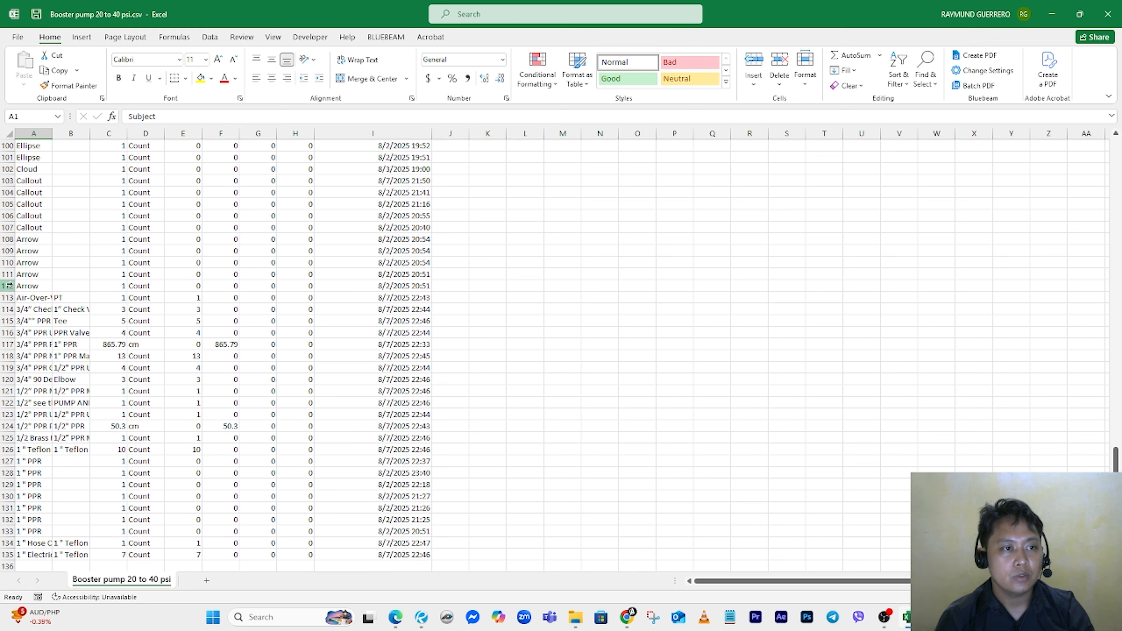
scroll(233, 177, "up", 20)
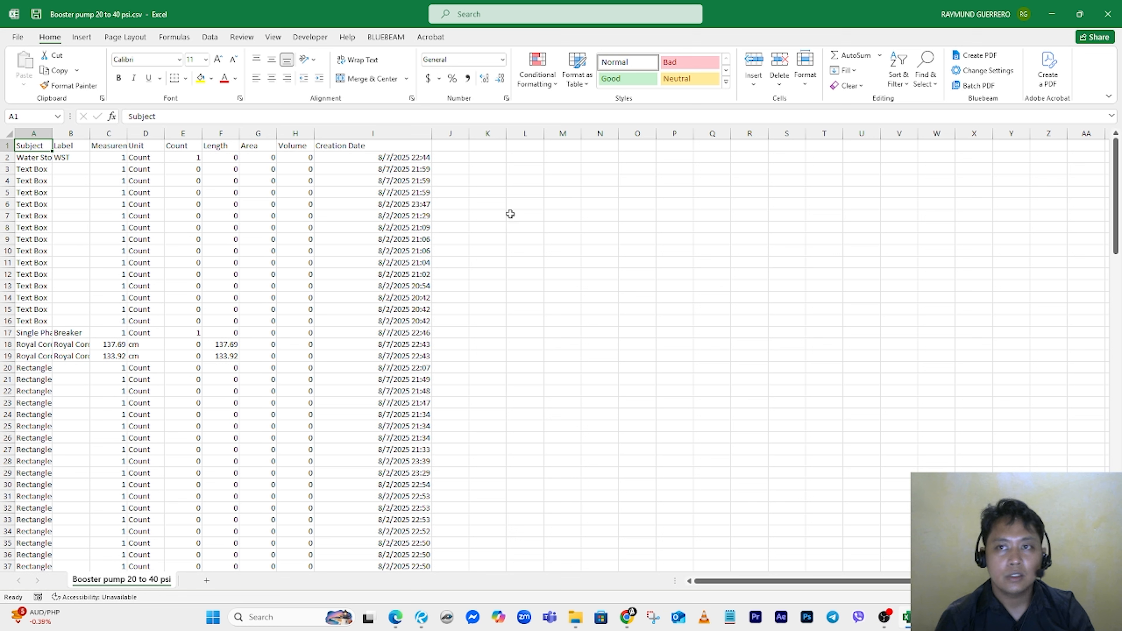
Step: Add filters to the header row and sort the data by Creation Date from oldest to newest
left_click(906, 84)
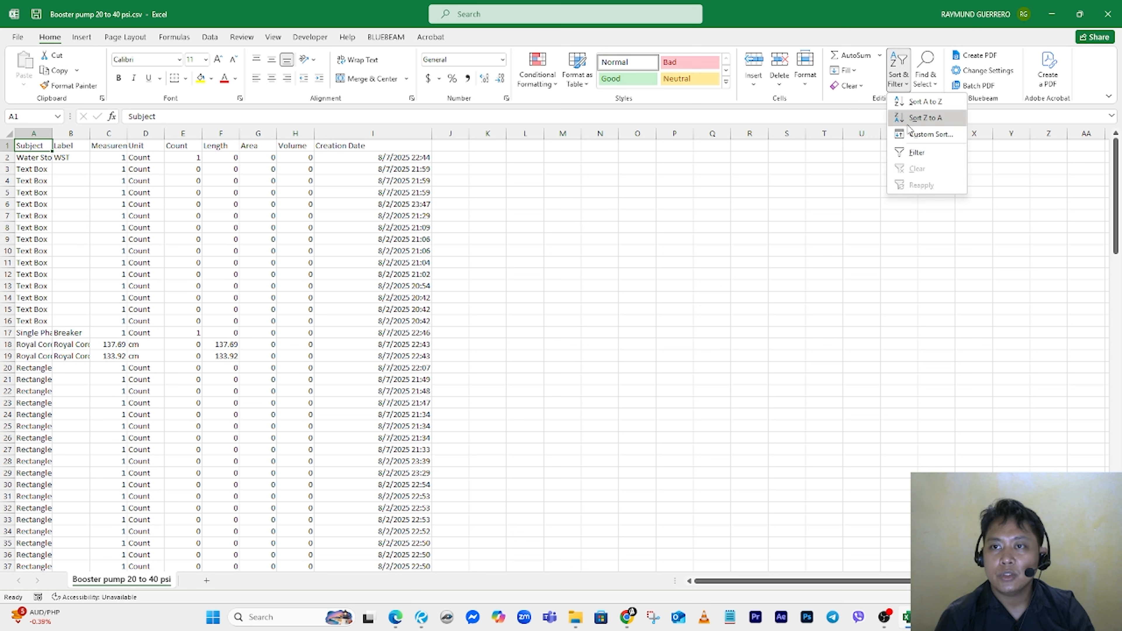
left_click(910, 155)
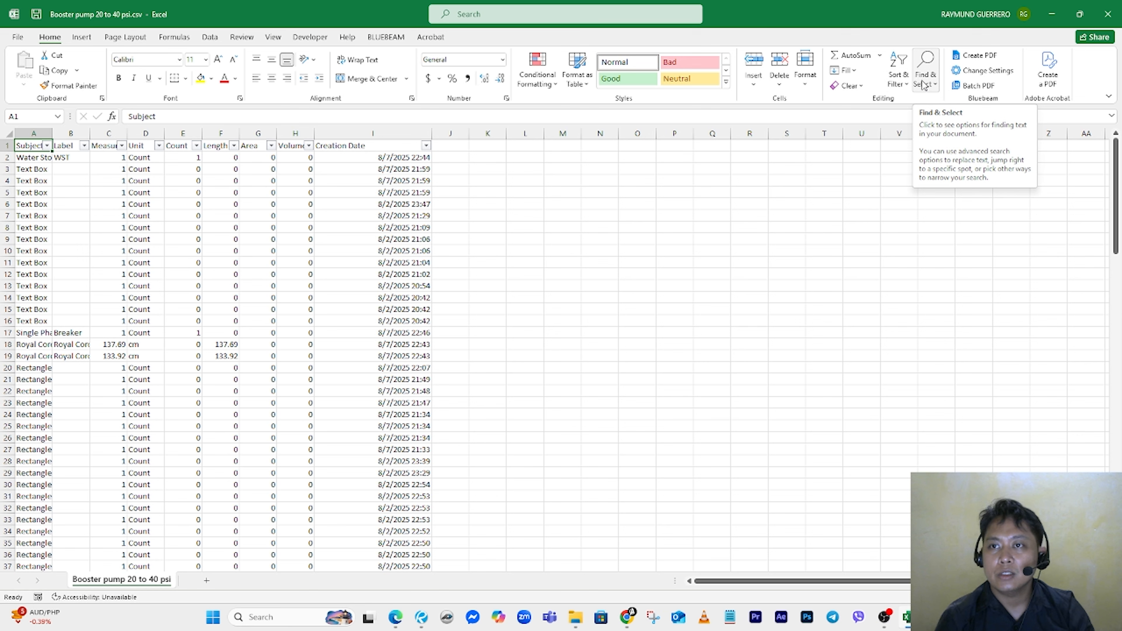
left_click(904, 84)
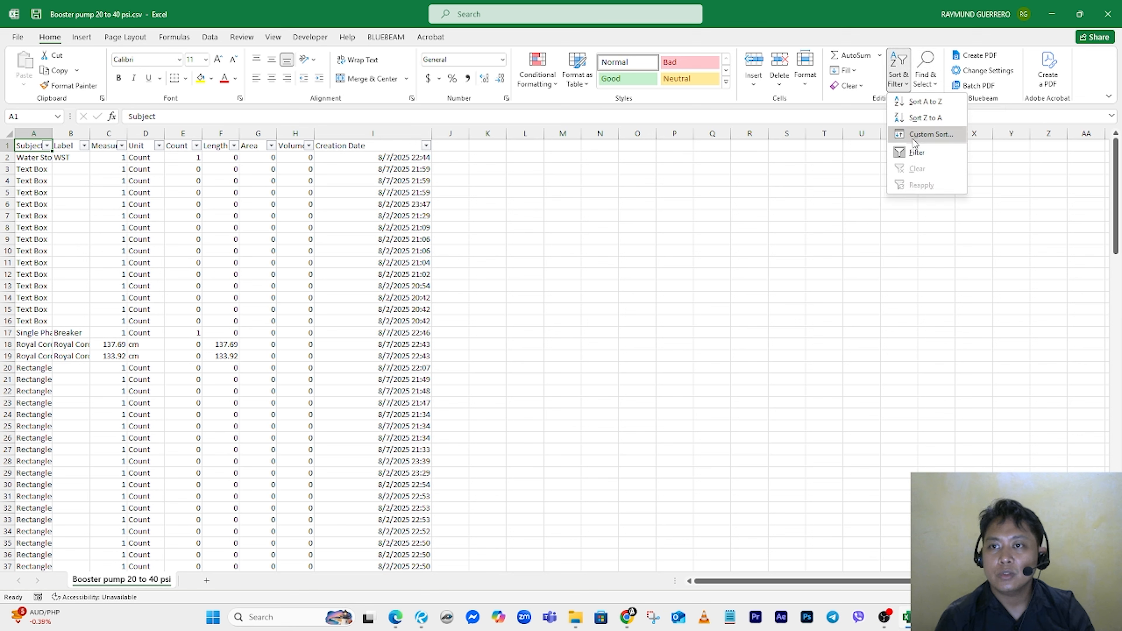
left_click(927, 134)
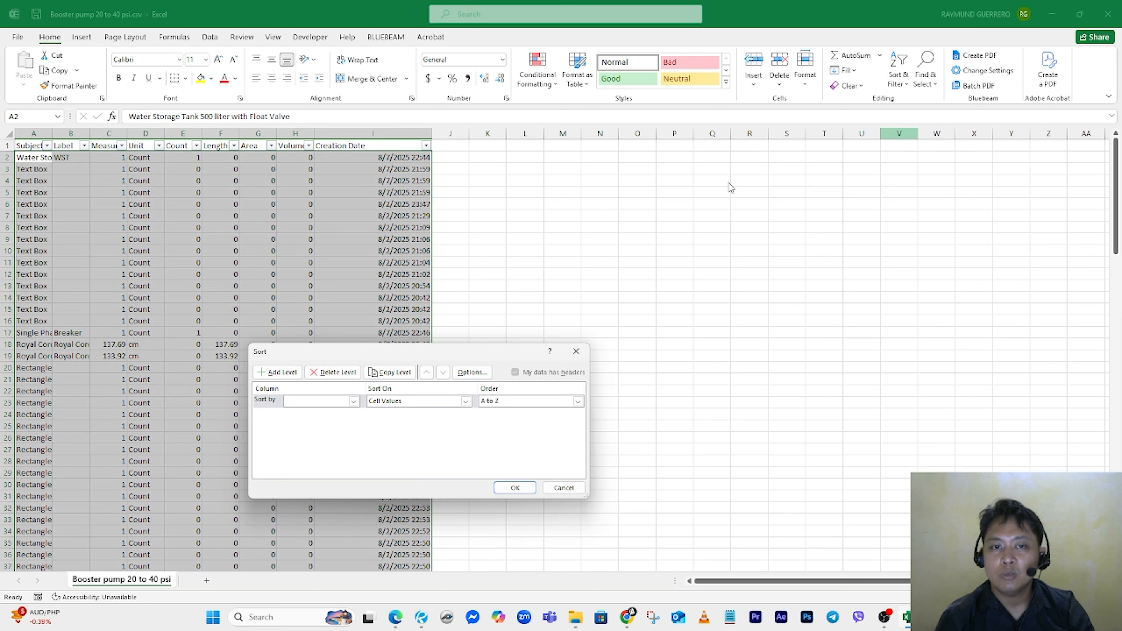
left_click(353, 401)
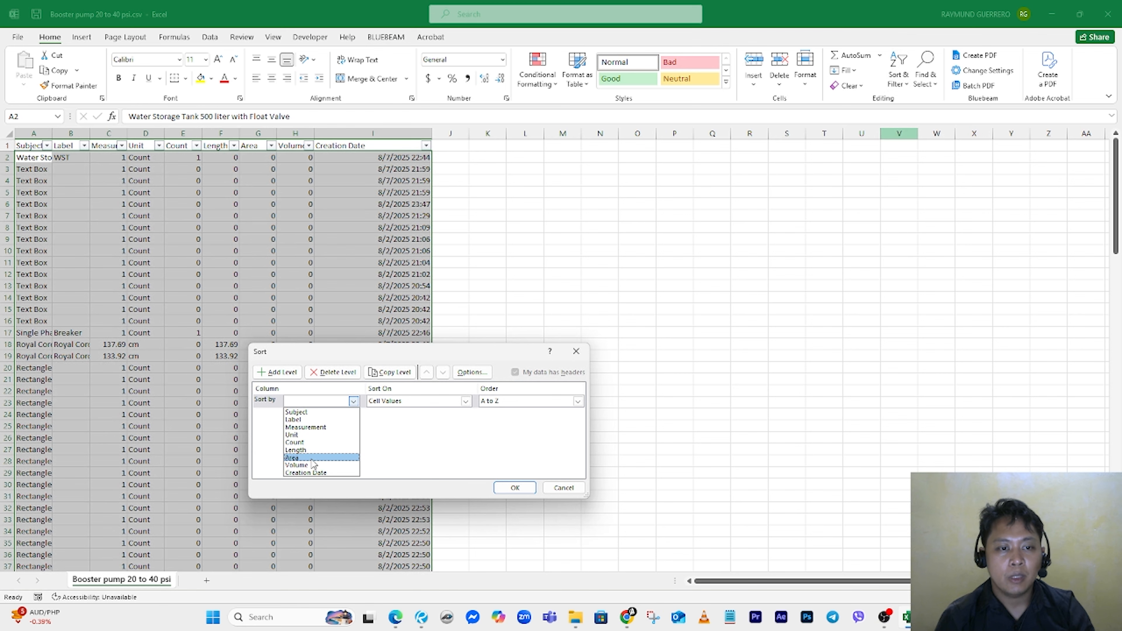
left_click(309, 472)
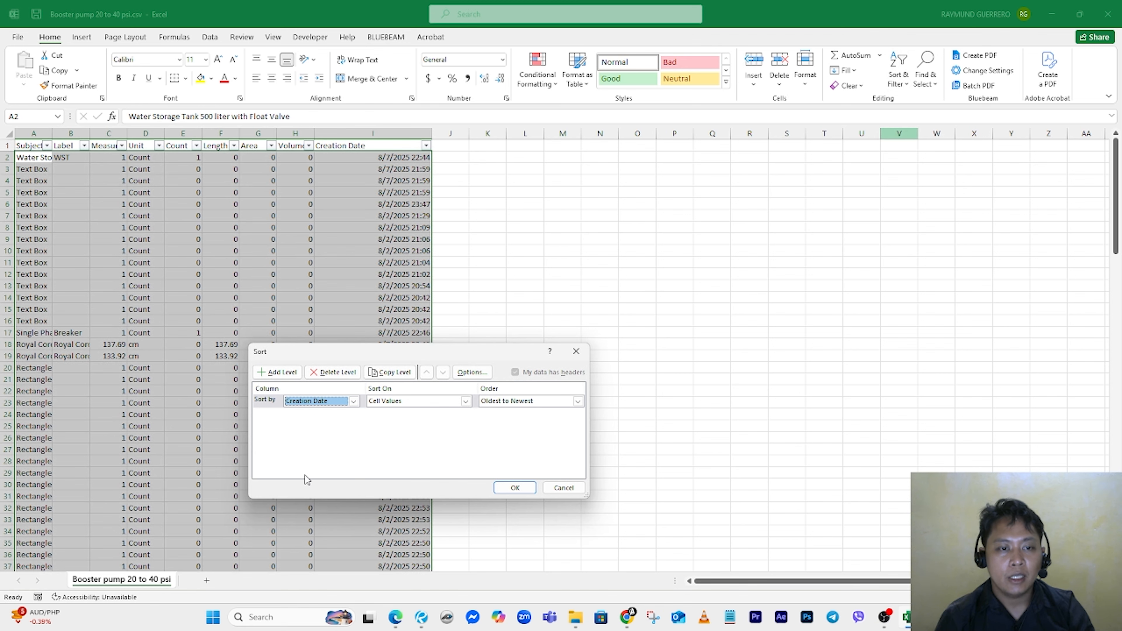
left_click(512, 488)
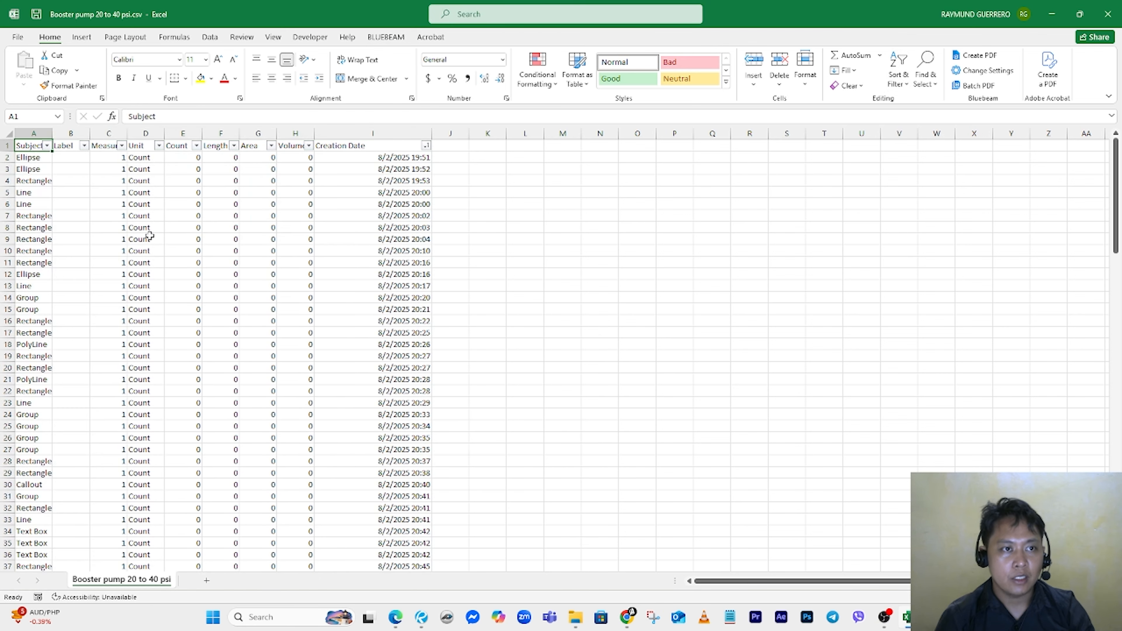
Step: Review the sorted rows and re-sort the data by Creation Date from newest to oldest
scroll(141, 229, "down", 20)
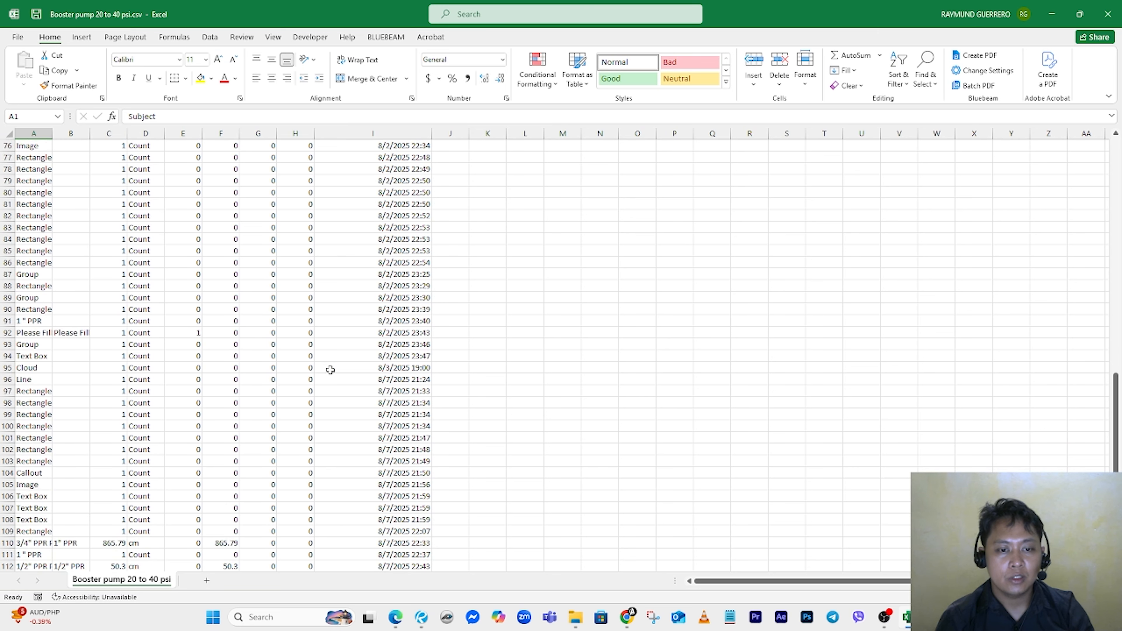
scroll(249, 376, "down", 7)
scroll(247, 375, "up", 9)
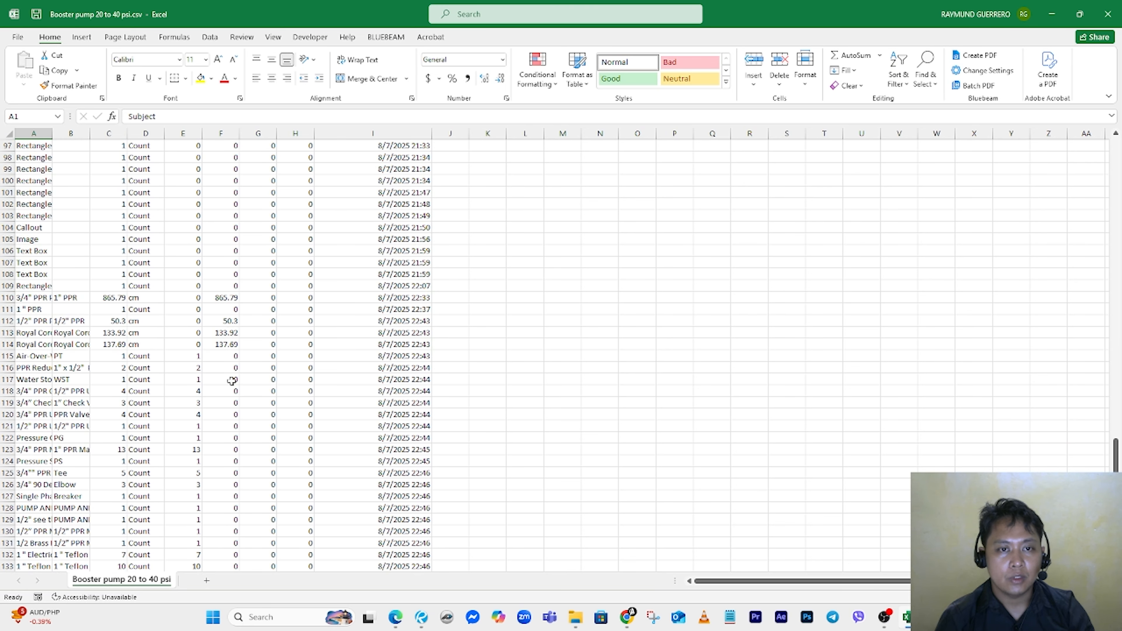
scroll(214, 374, "up", 2)
left_click_drag(1116, 463, 1086, 117)
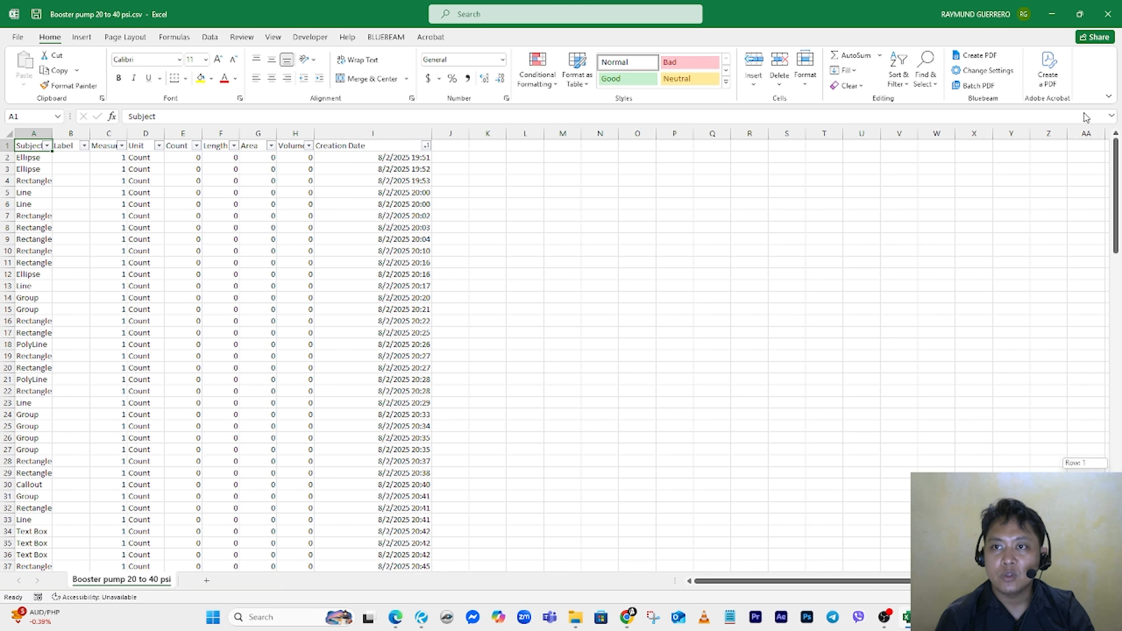
left_click(899, 75)
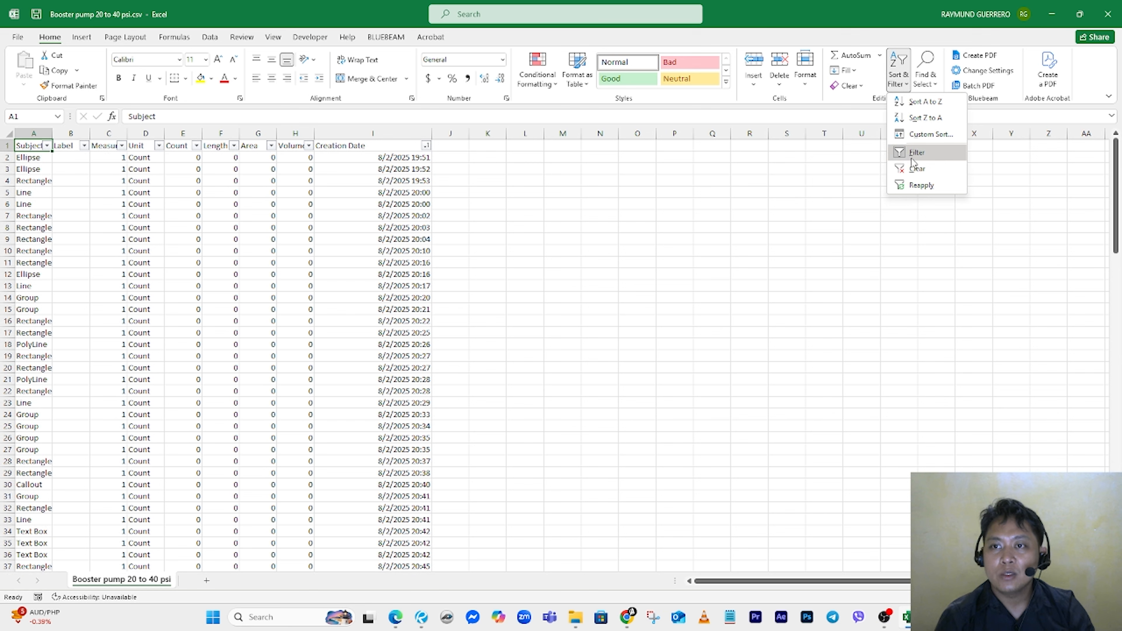
left_click(916, 133)
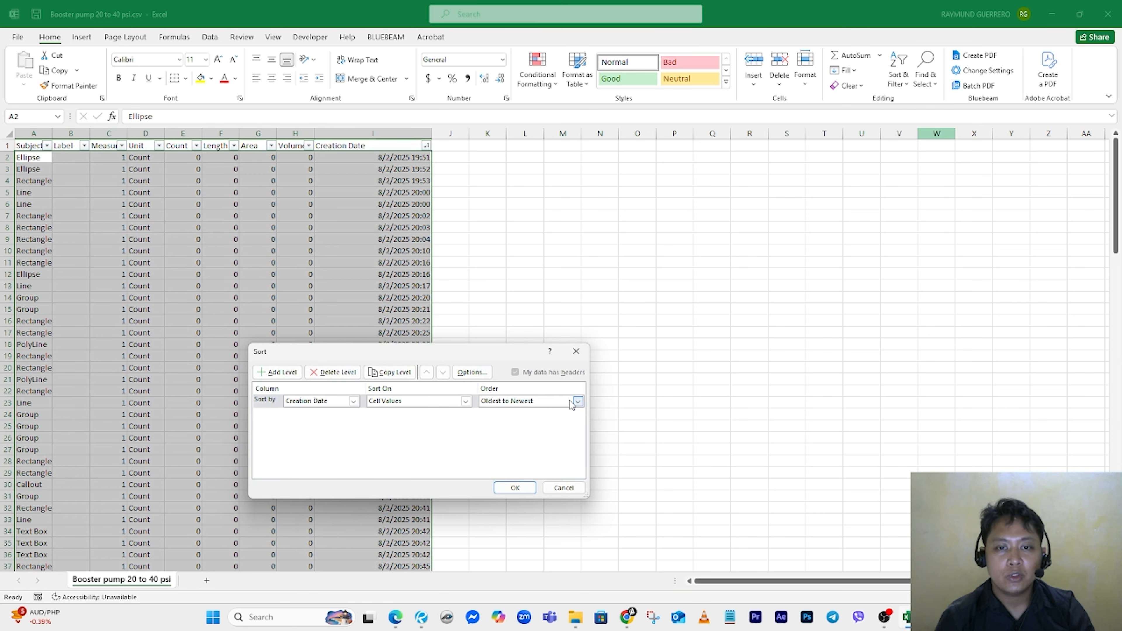
left_click(515, 422)
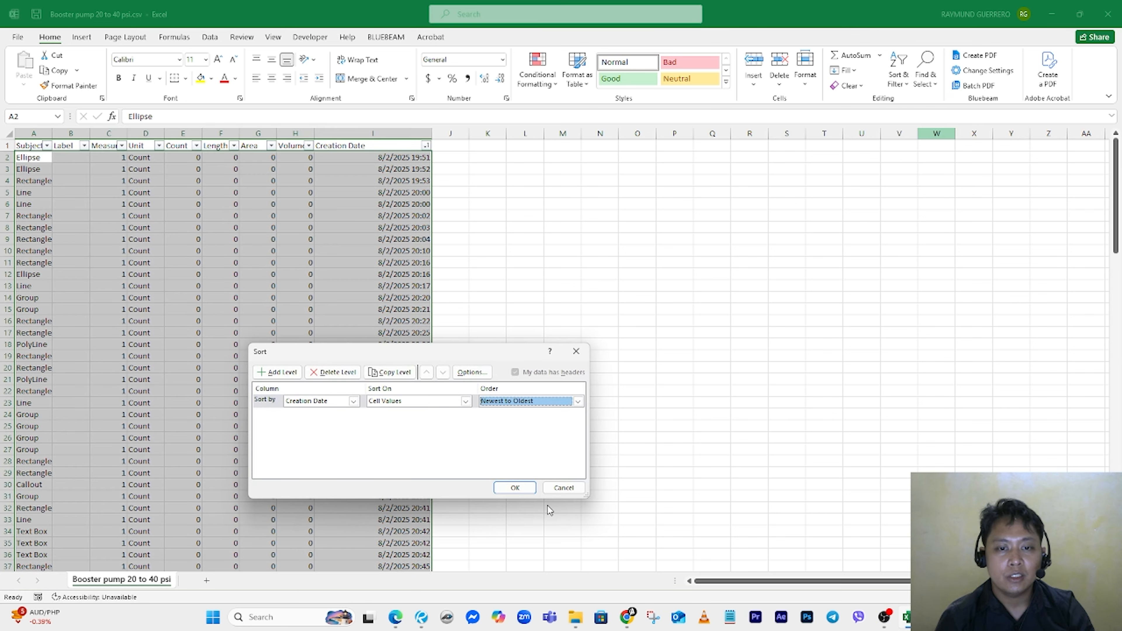
left_click(514, 488)
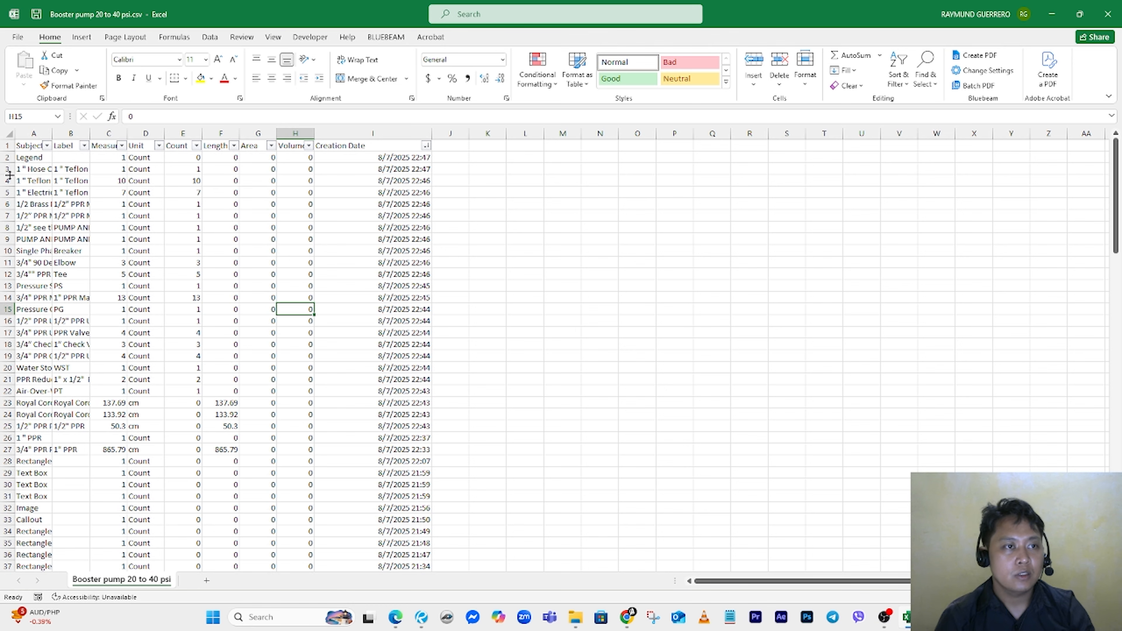
Step: Delete the Legend row and all the leftover markup rows below the 3/4" PPR Pipe row
right_click(6, 157)
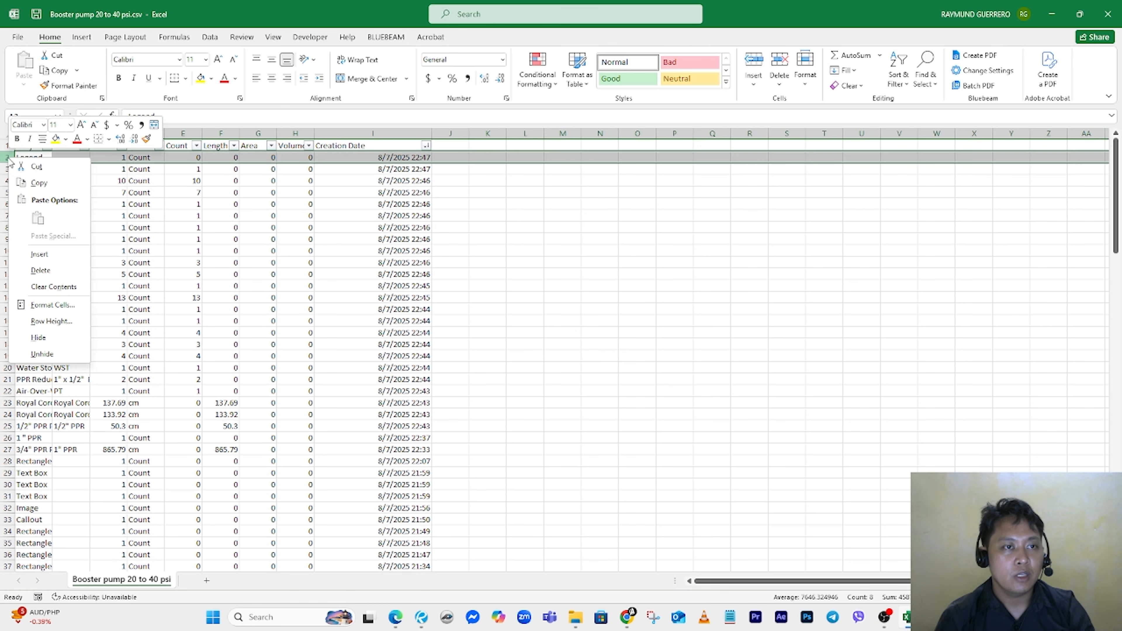
left_click(41, 270)
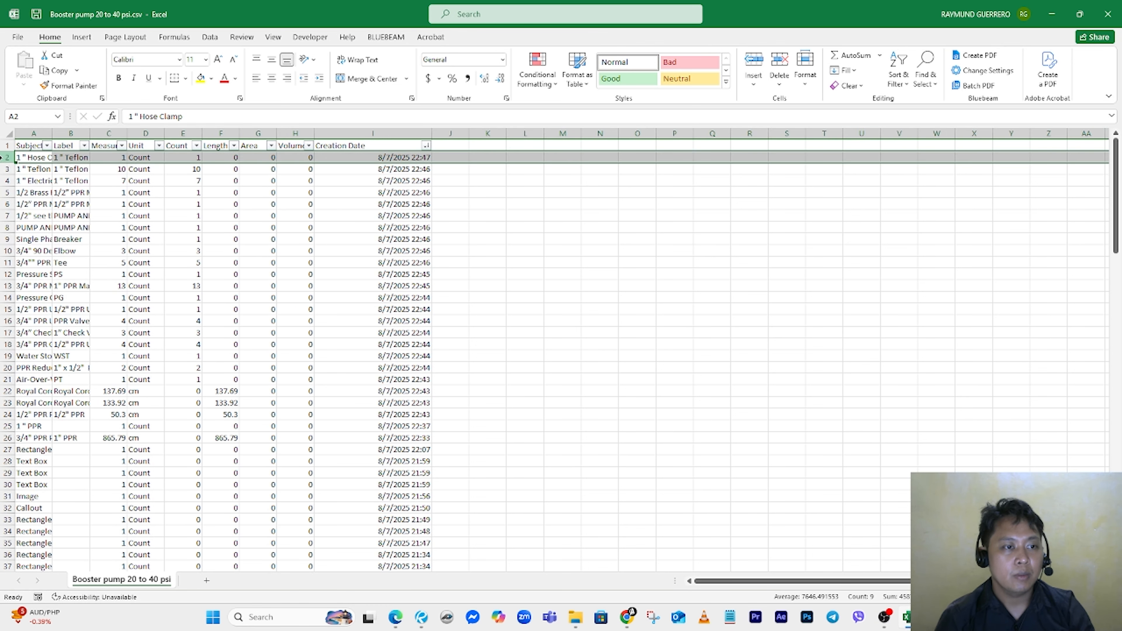
left_click_drag(2, 158, 2, 390)
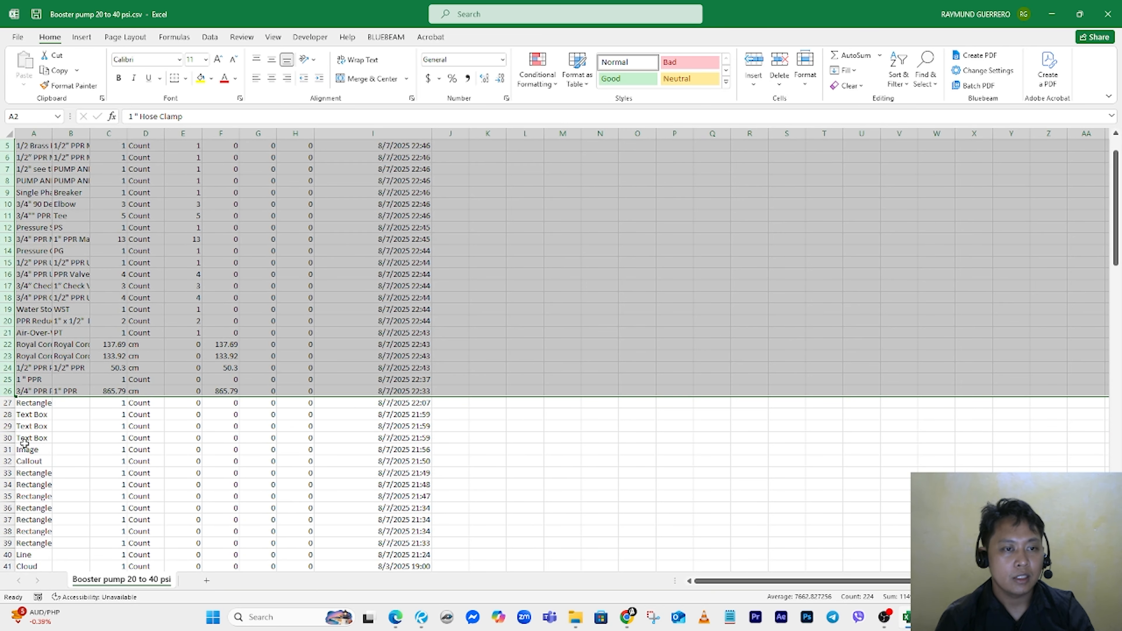
left_click(5, 402)
left_click_drag(5, 403, 8, 532)
right_click(8, 532)
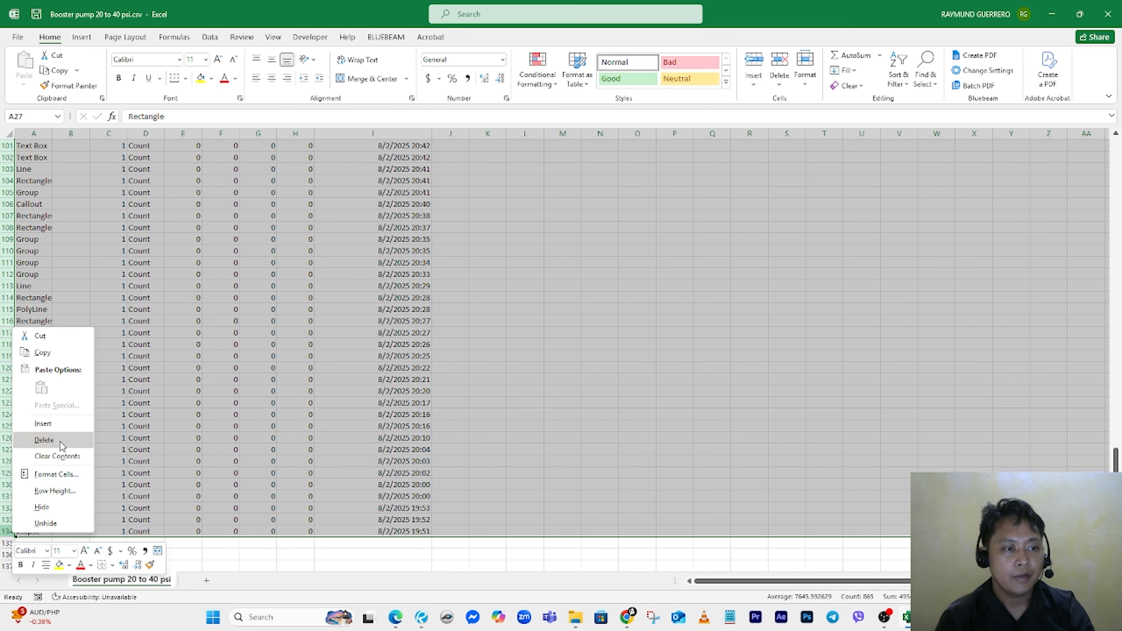
left_click(44, 440)
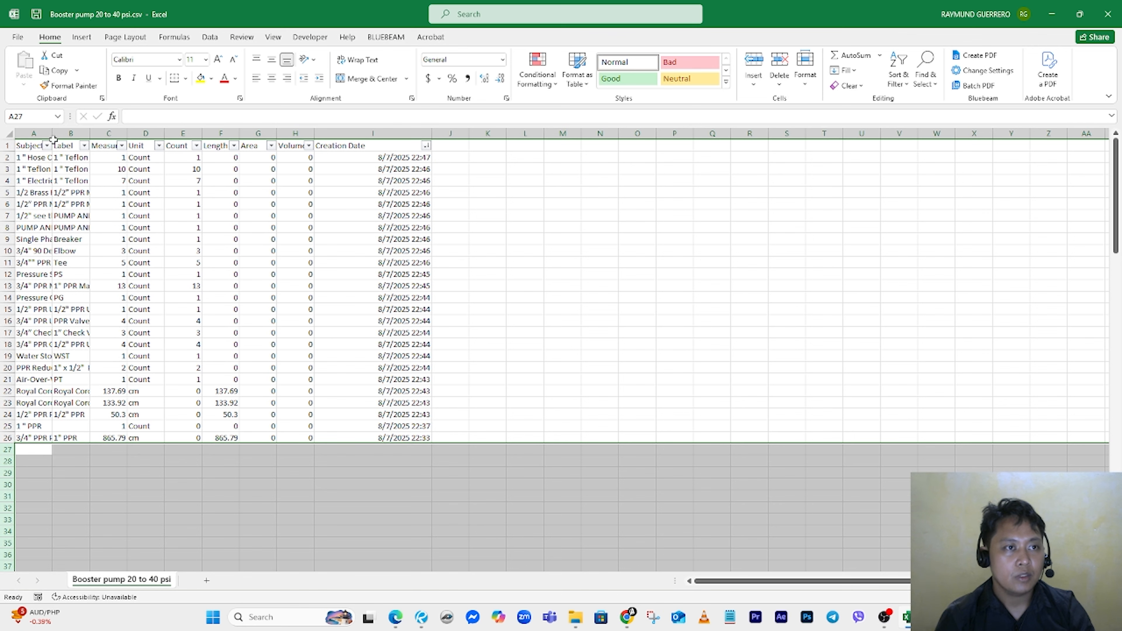
Step: Widen the Subject, Label and Measurement columns and delete the Count, Length, Area, Volume and Creation Date columns
left_click_drag(53, 139, 237, 134)
left_click_drag(122, 133, 165, 133)
left_click_drag(354, 133, 639, 312)
right_click(639, 145)
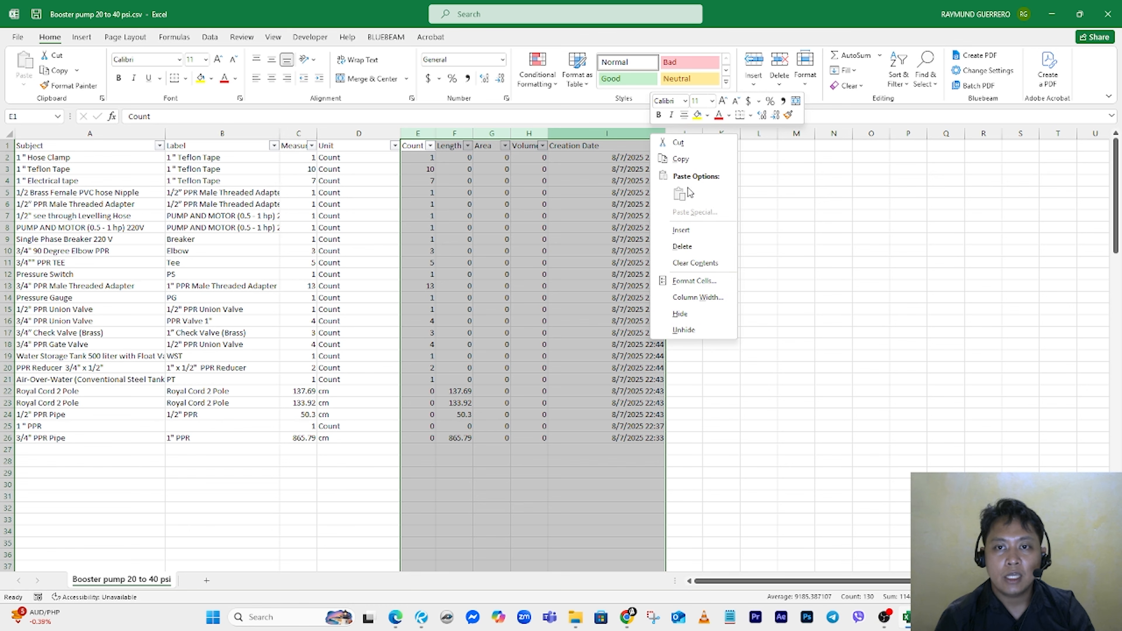
left_click(672, 248)
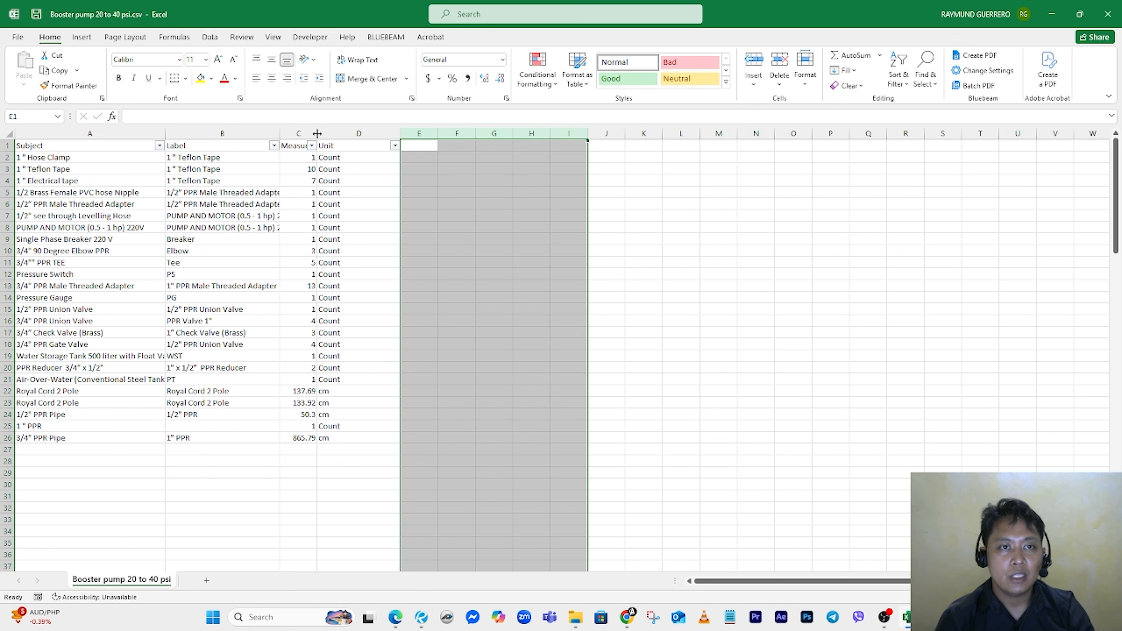
left_click_drag(317, 133, 345, 133)
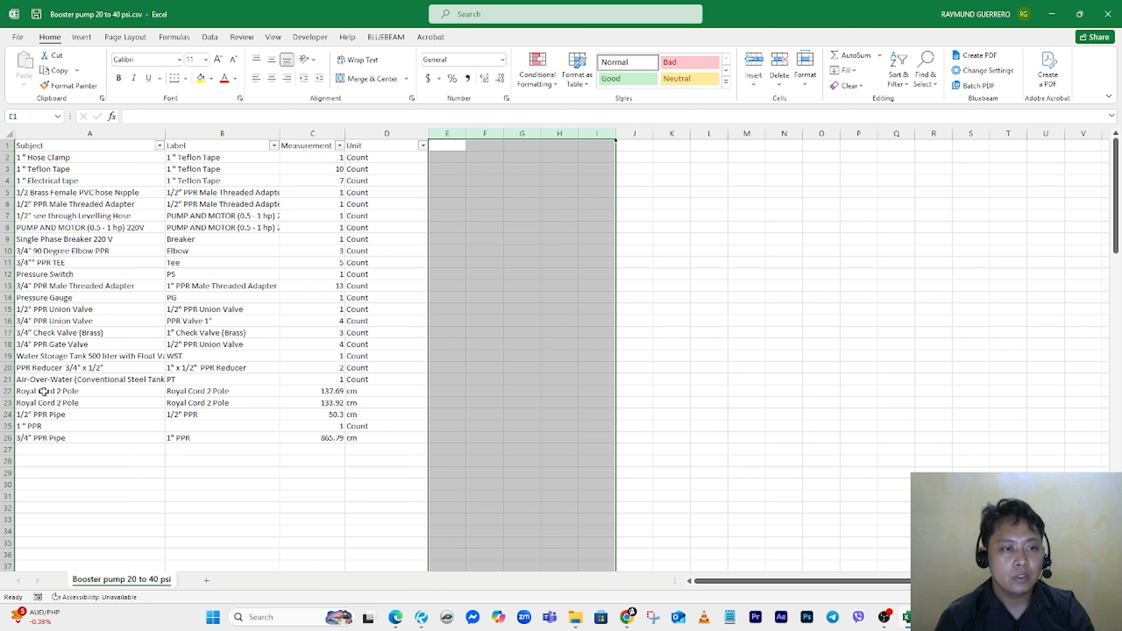
left_click(7, 391)
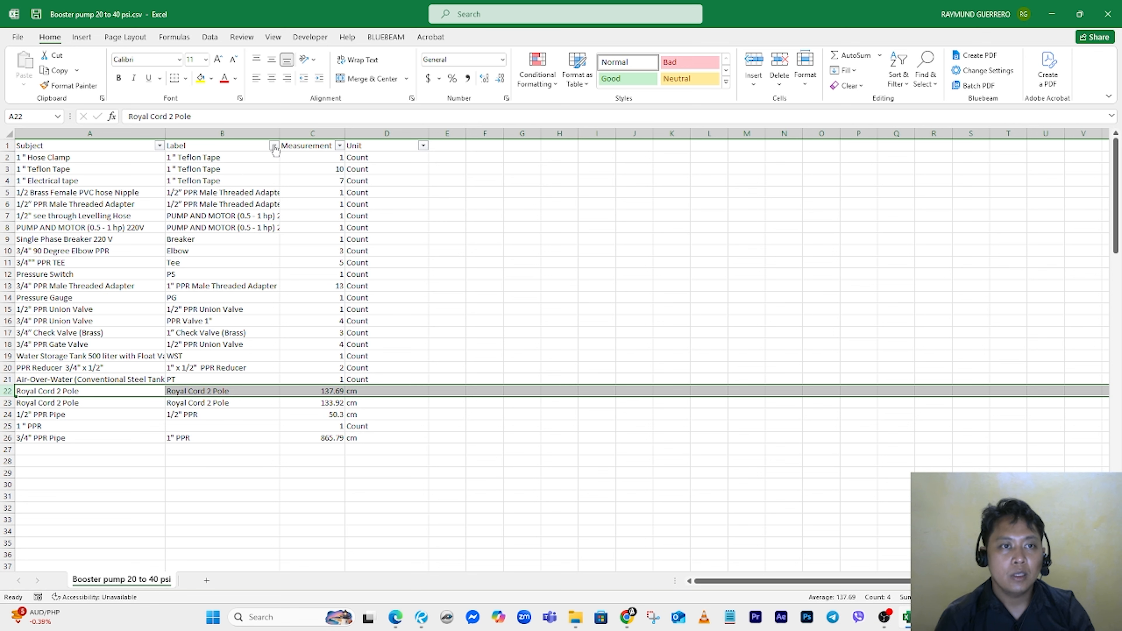
left_click(159, 146)
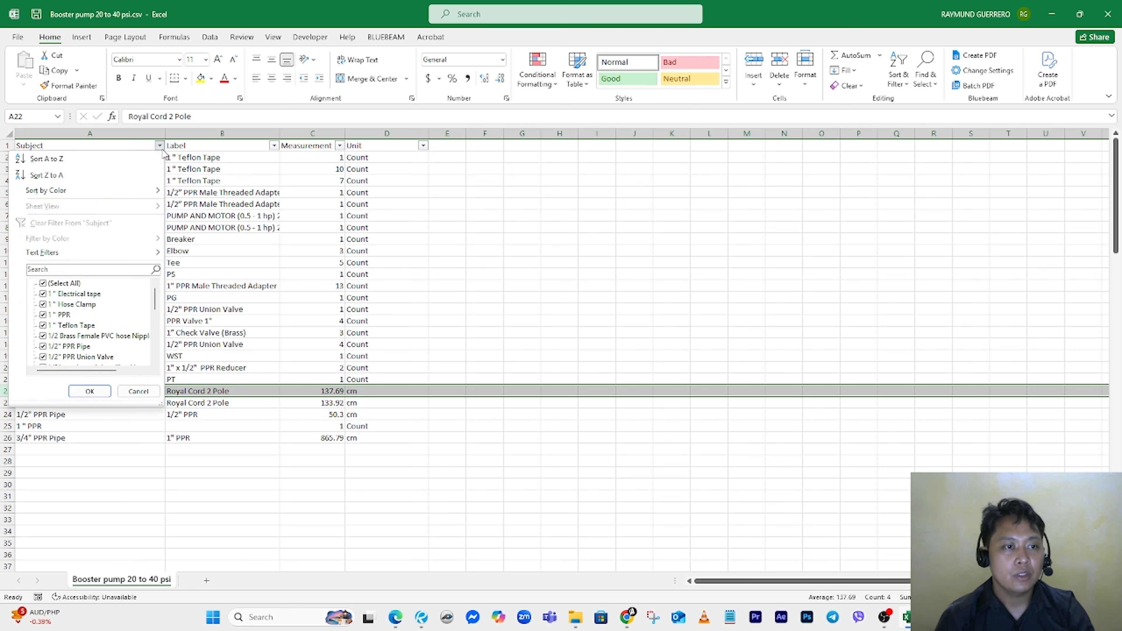
left_click(162, 149)
left_click(148, 204)
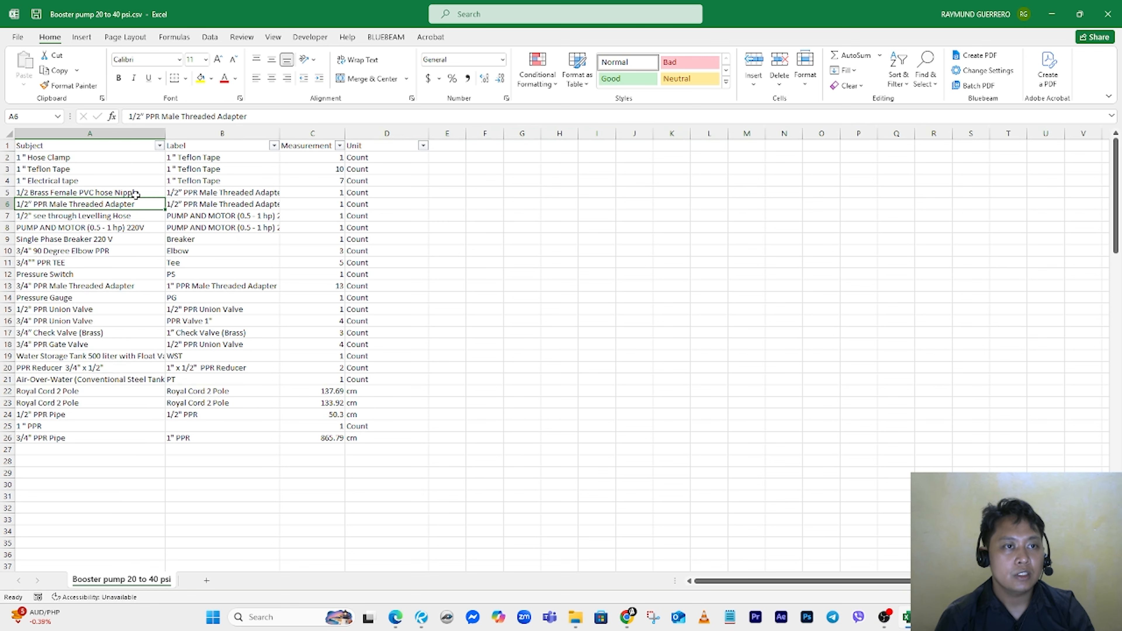
Step: Make the header row taller and fill its cells A1:D1 with orange
left_click_drag(12, 153, 353, 157)
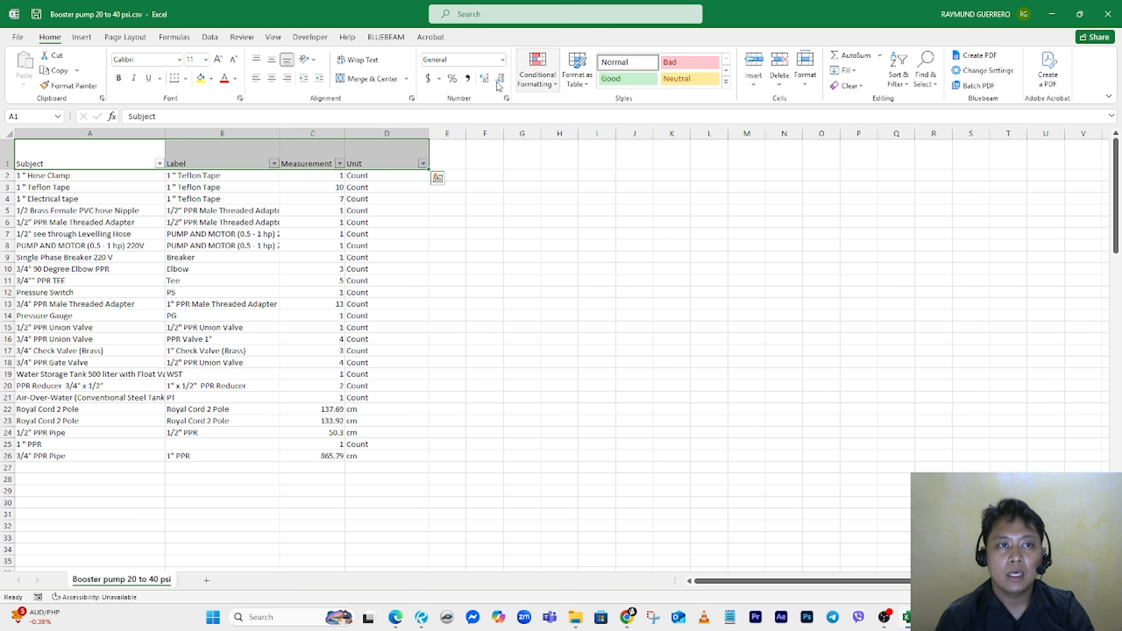
left_click(212, 78)
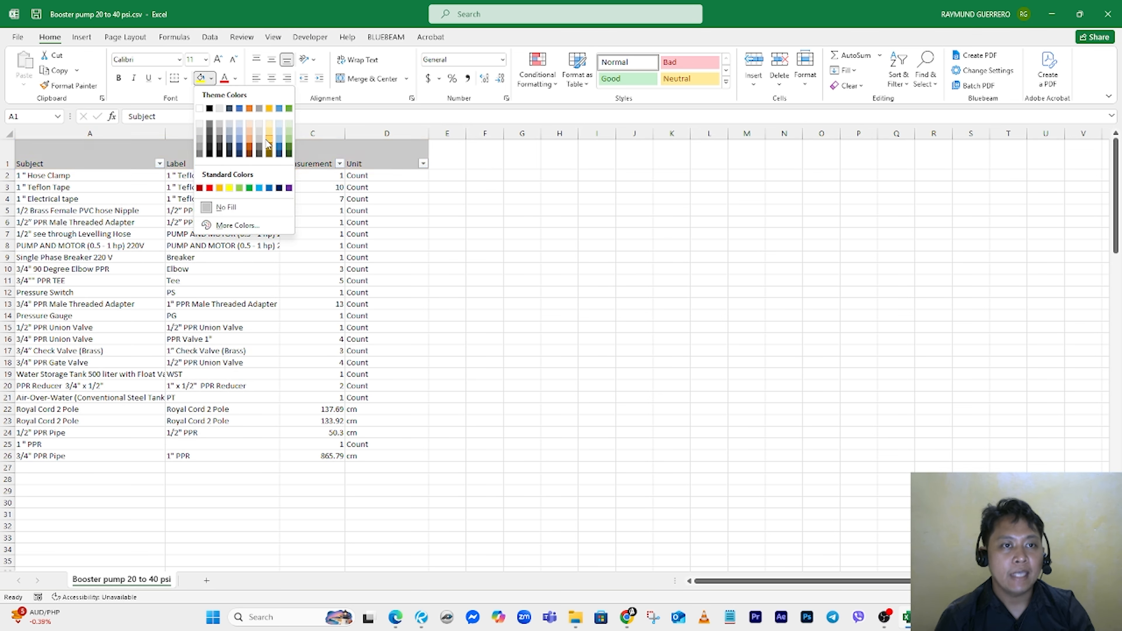
left_click(219, 188)
left_click(194, 233)
Step: Apply all borders to the whole materials table, A1:D26
left_click_drag(90, 166, 420, 460)
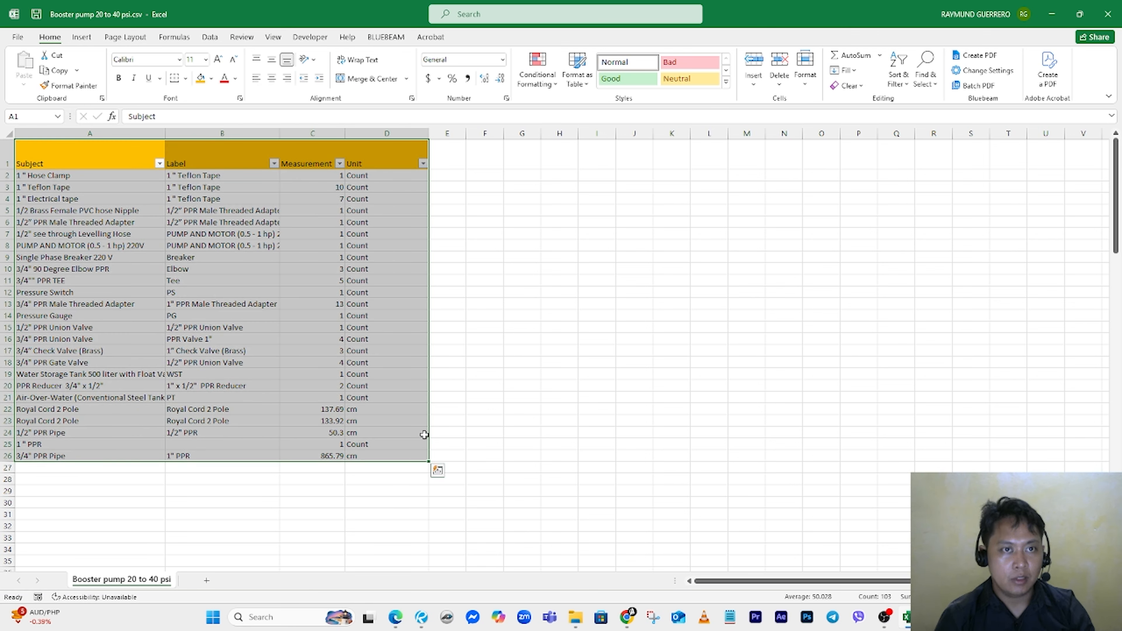
left_click(186, 78)
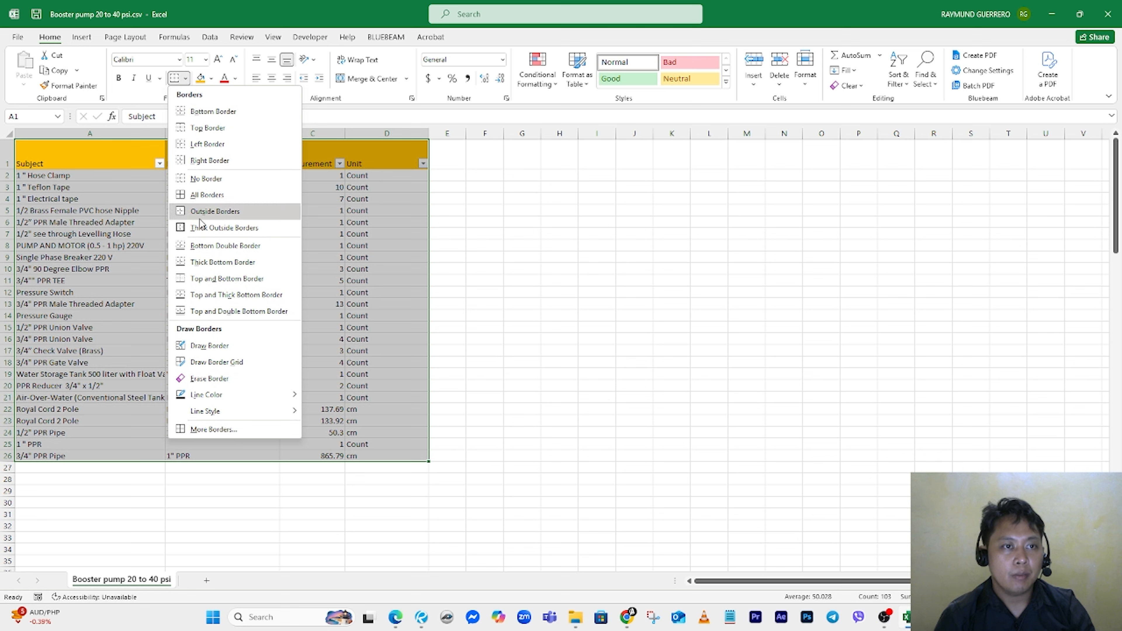
left_click(207, 196)
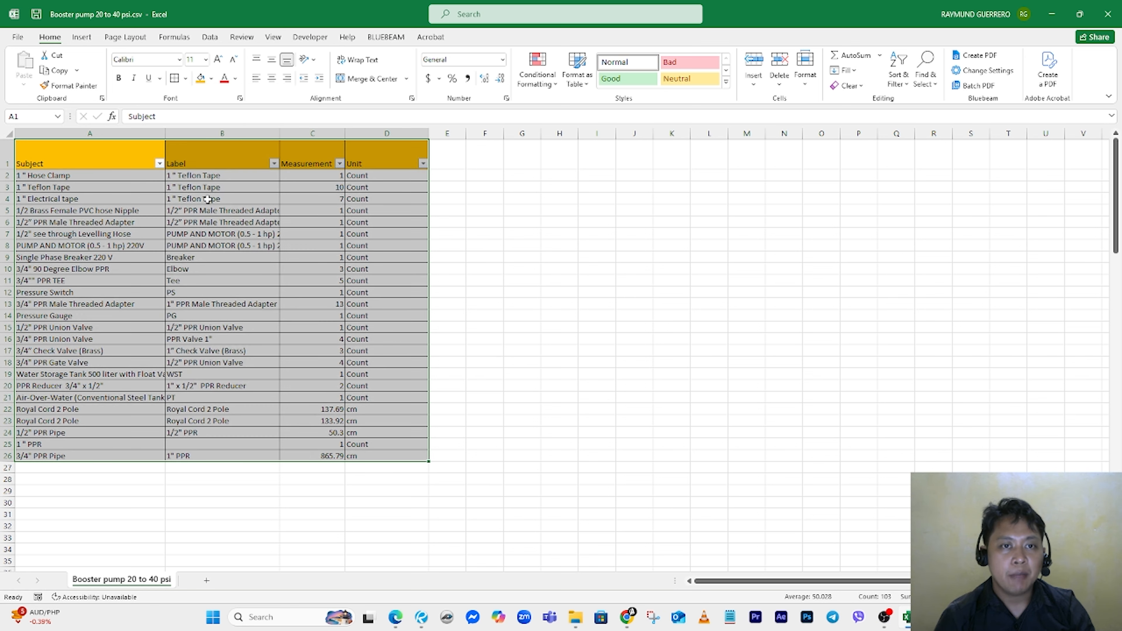
Step: Add UNIT COST and TOTAL headers in cells E1 and F1, beside the Unit column
left_click(470, 160)
double_click(451, 157)
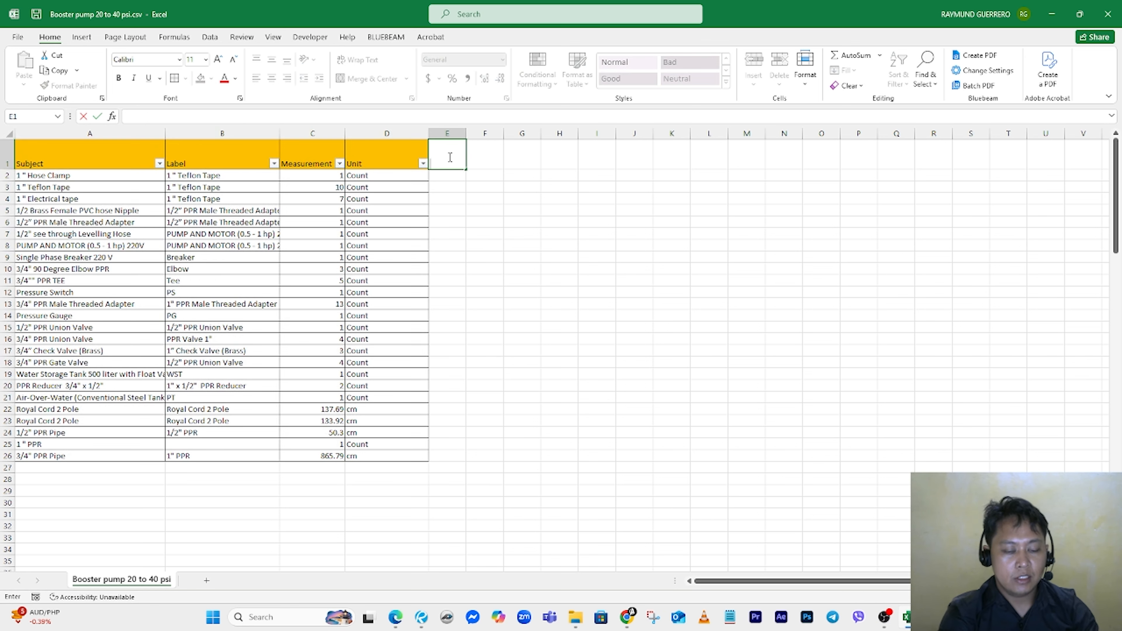
type("UNIT COST")
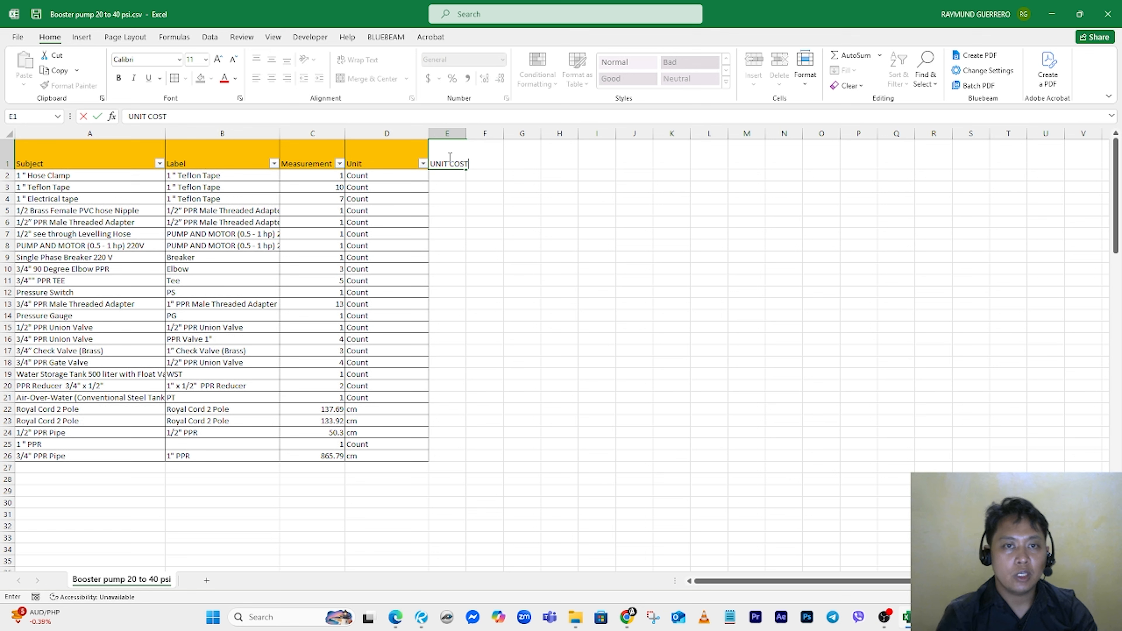
key("Return")
left_click(472, 156)
double_click(473, 155)
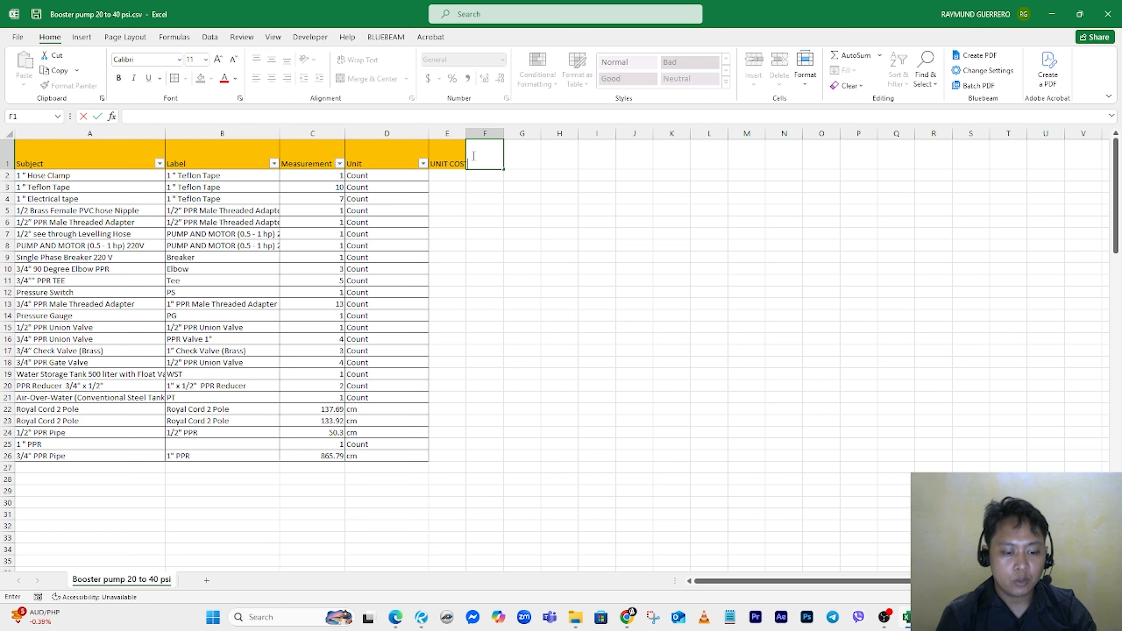
key("Return")
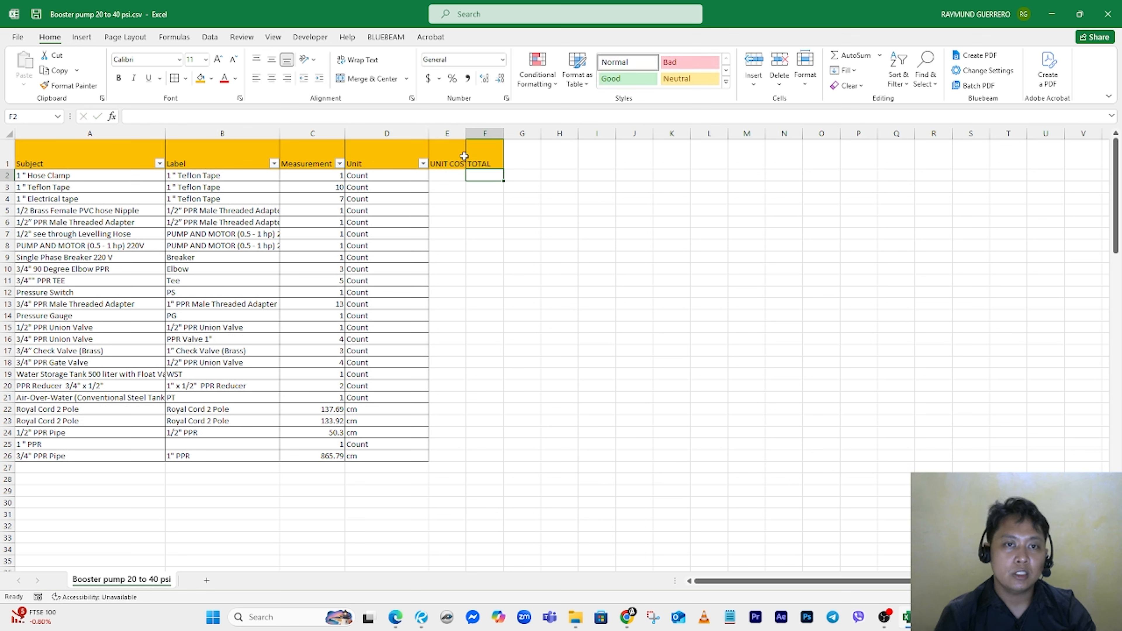
Step: Enter the formula =C2*E2 in cell F2 and widen the UNIT COST and TOTAL columns
double_click(483, 177)
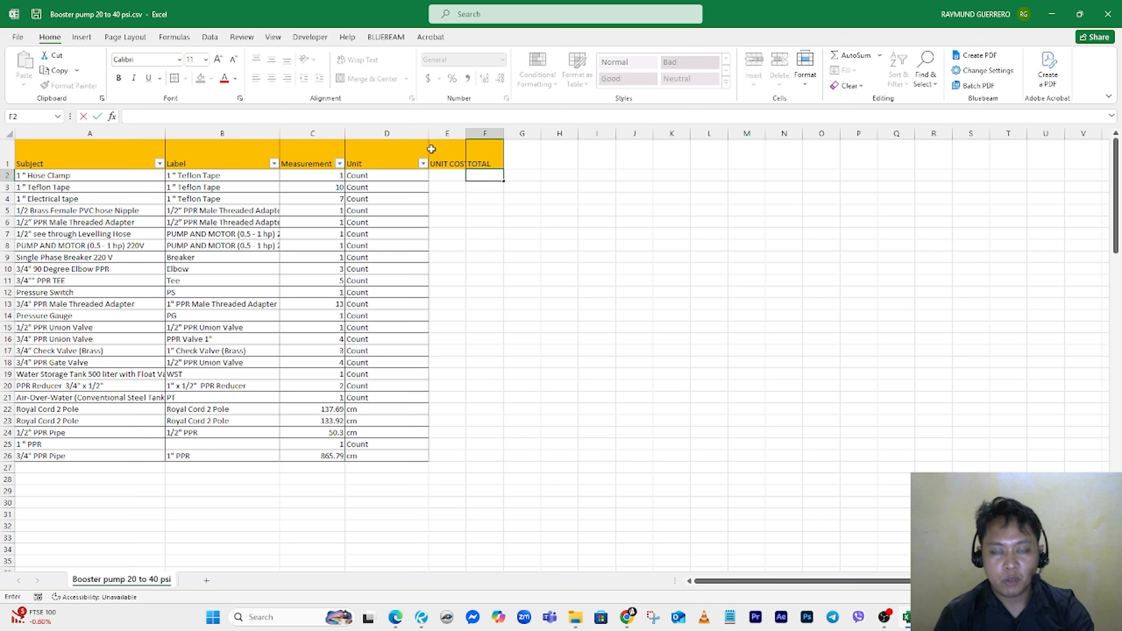
key("Escape")
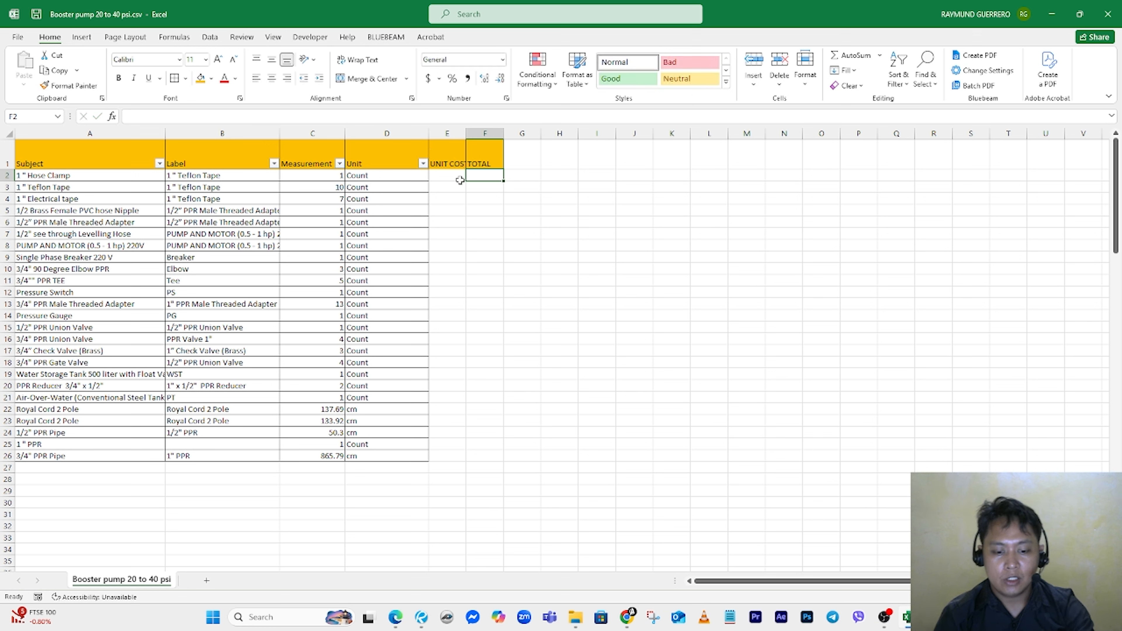
type("=")
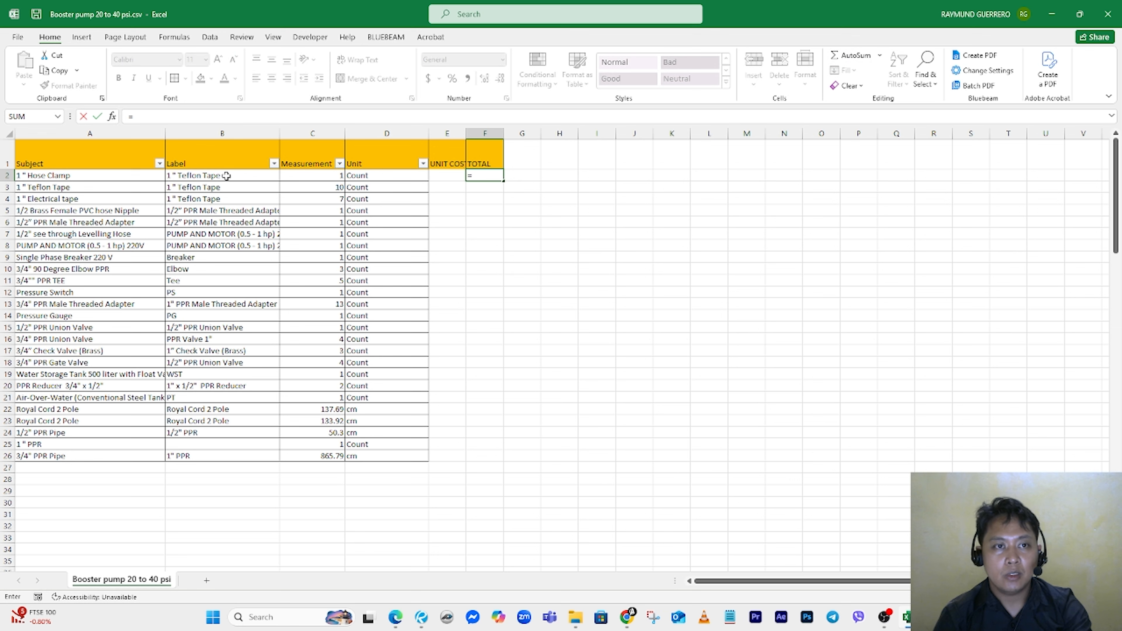
left_click(311, 178)
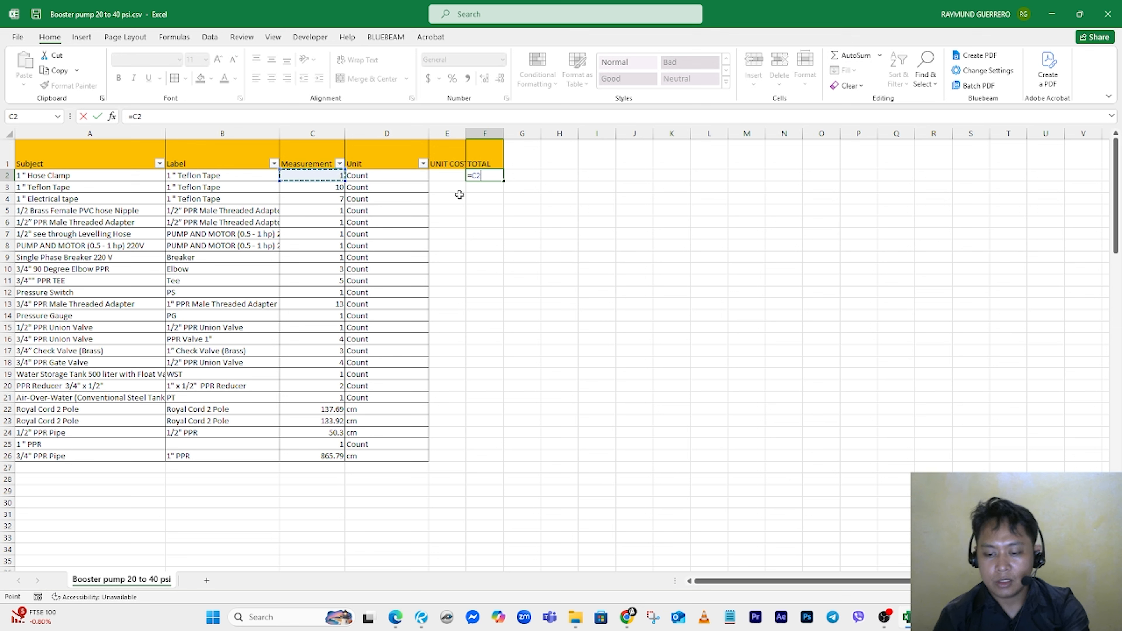
type("*")
left_click(448, 176)
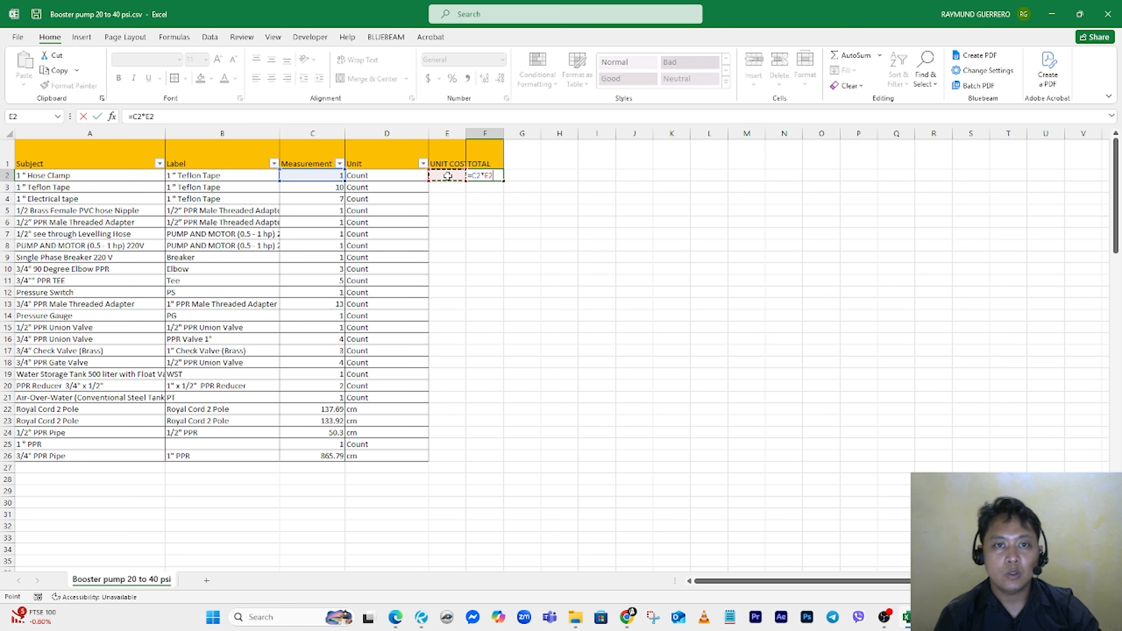
key("Return")
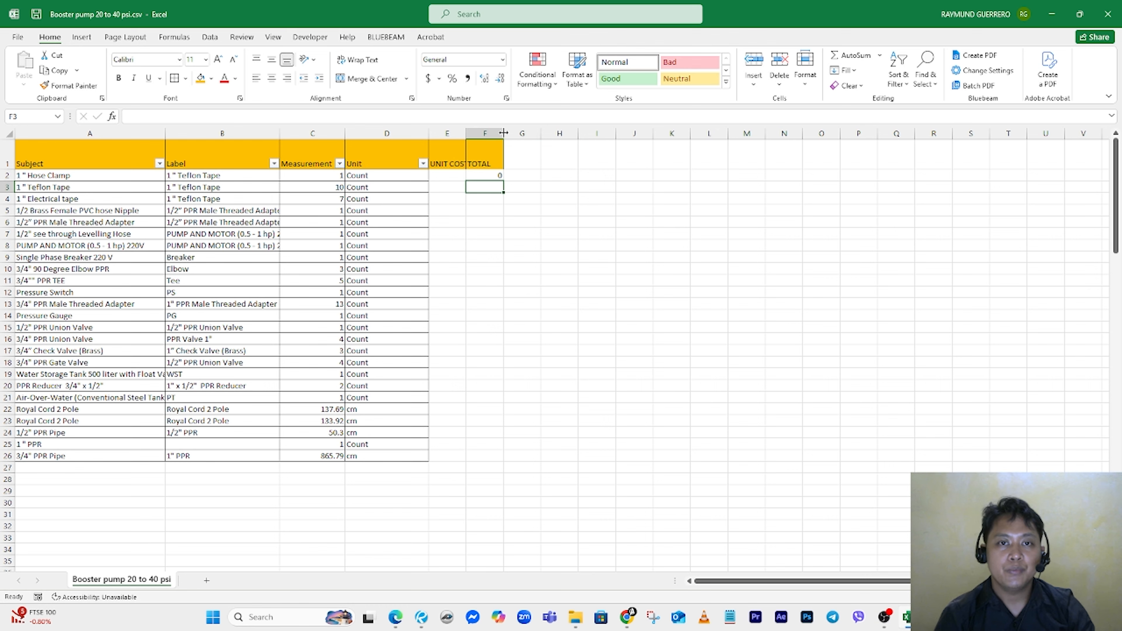
left_click_drag(503, 133, 554, 131)
left_click_drag(466, 130, 497, 131)
Step: Insert a blank row above the 1/2" PPR Pipe row
left_click(439, 397)
left_click(8, 432)
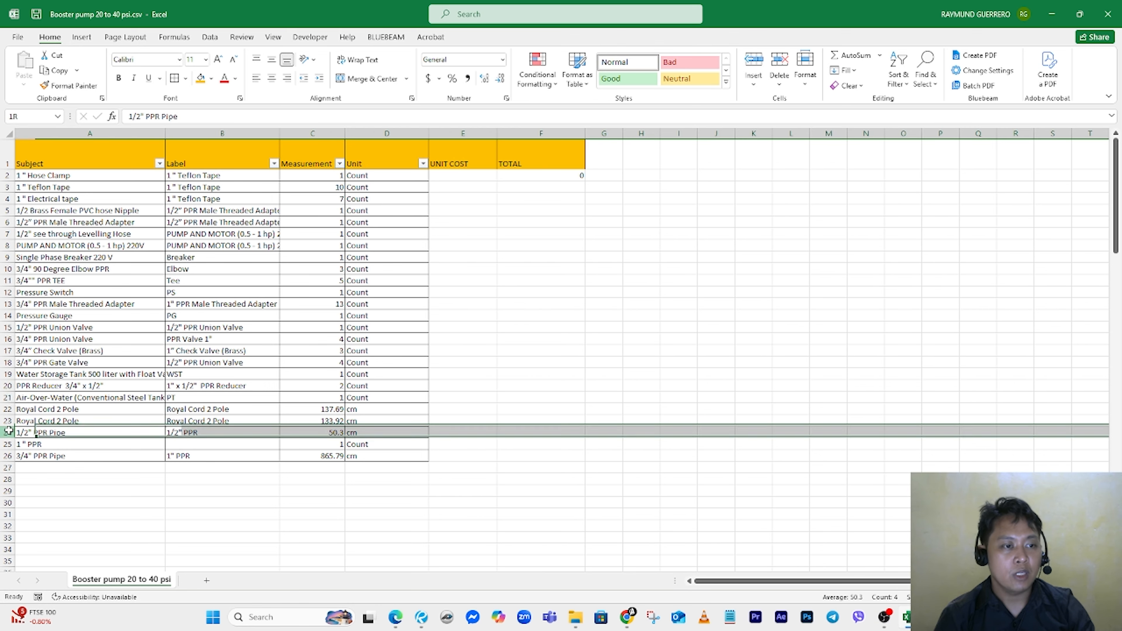
right_click(8, 432)
left_click(45, 325)
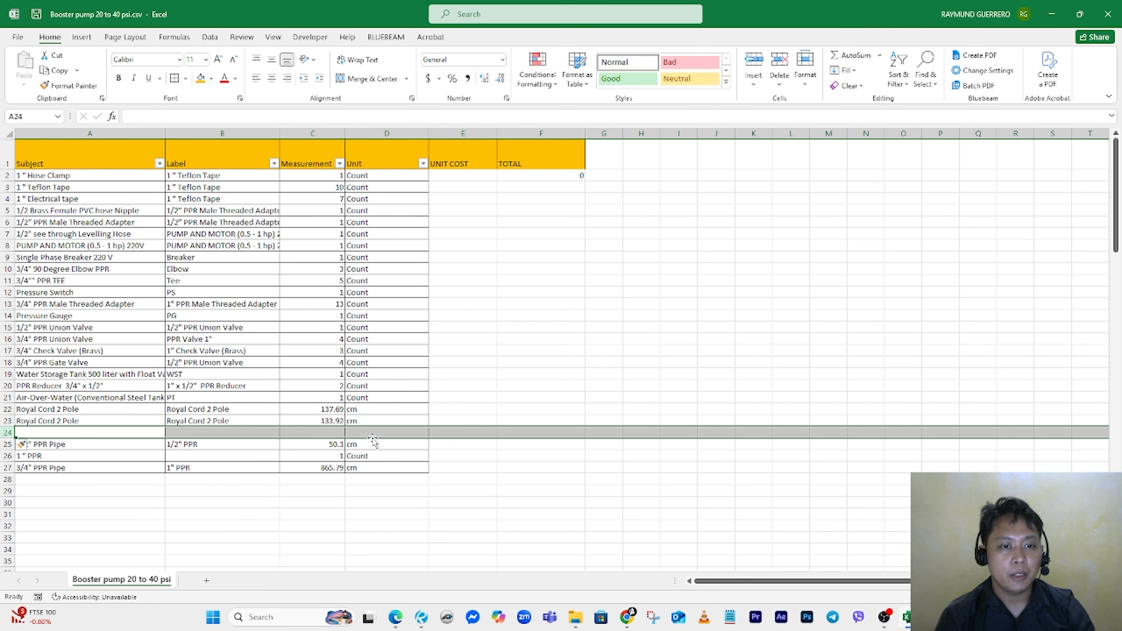
Step: Sum the two Royal Cord 2 Pole lengths in cell C24 with the formula =C23+137.69
left_click(314, 431)
type("=")
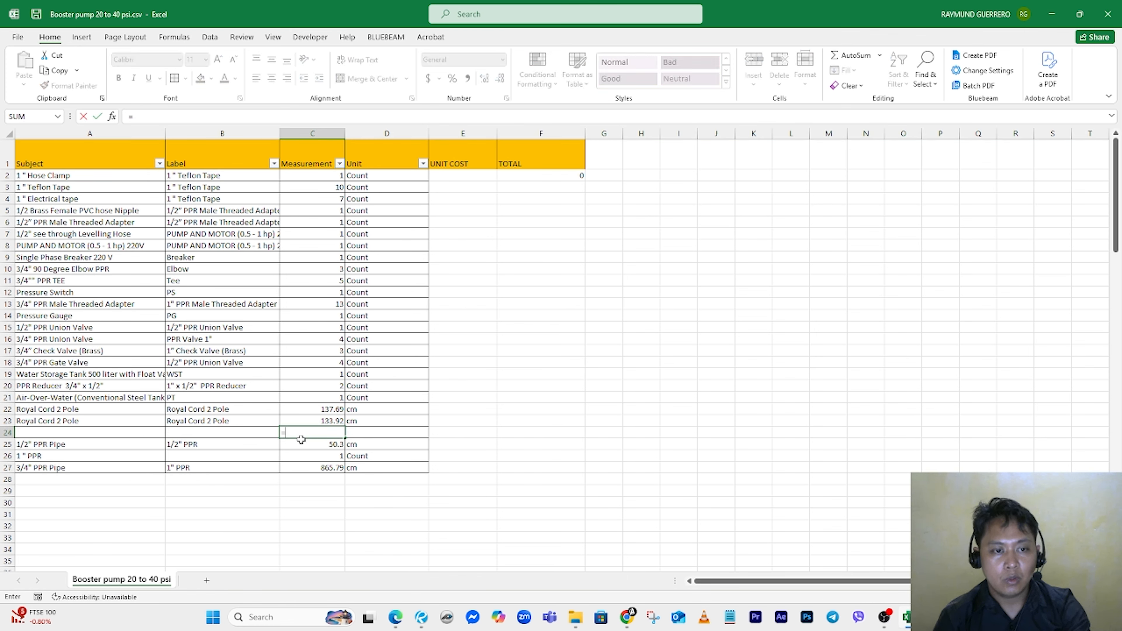
key("Up")
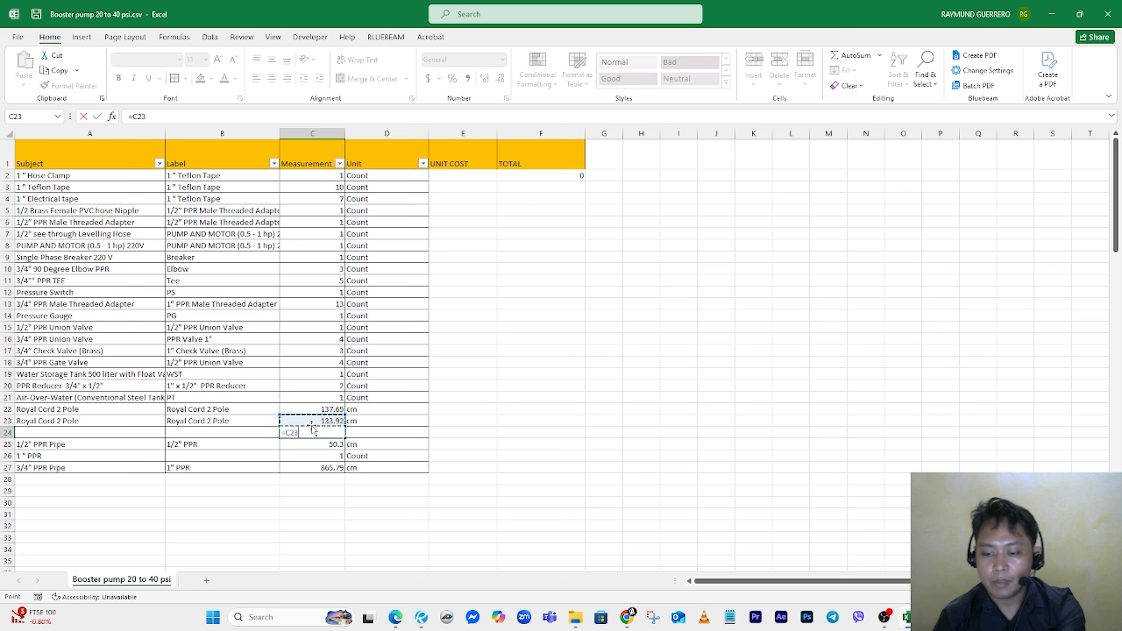
type("+")
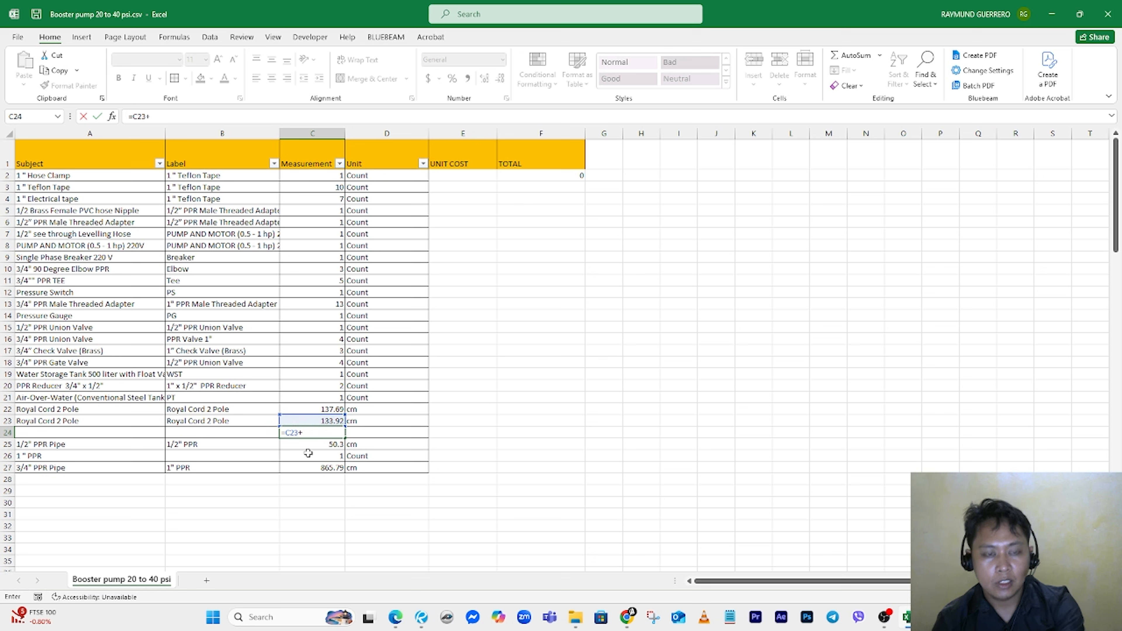
type("137.6")
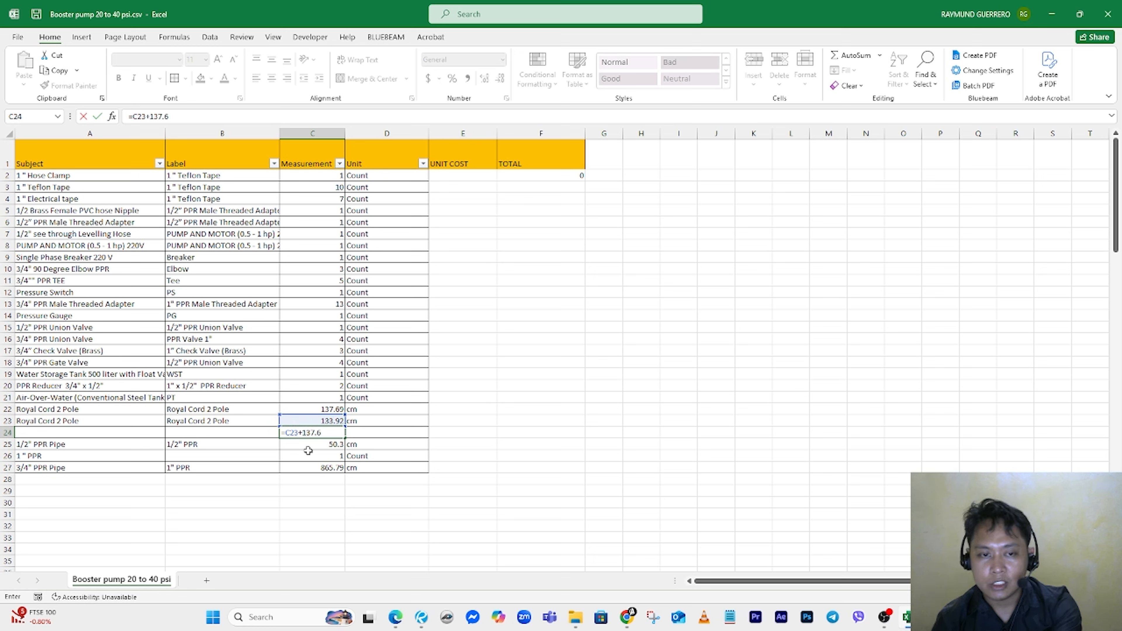
type("9")
key("Return")
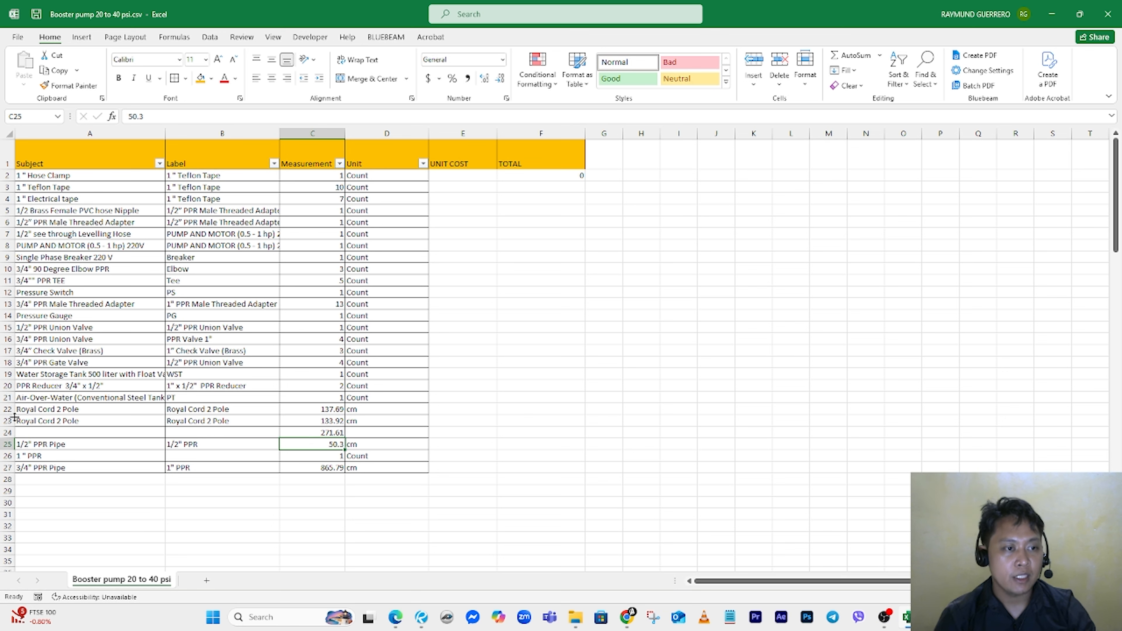
Step: Delete the first of the two Royal Cord 2 Pole rows, row 22
right_click(7, 408)
left_click(35, 319)
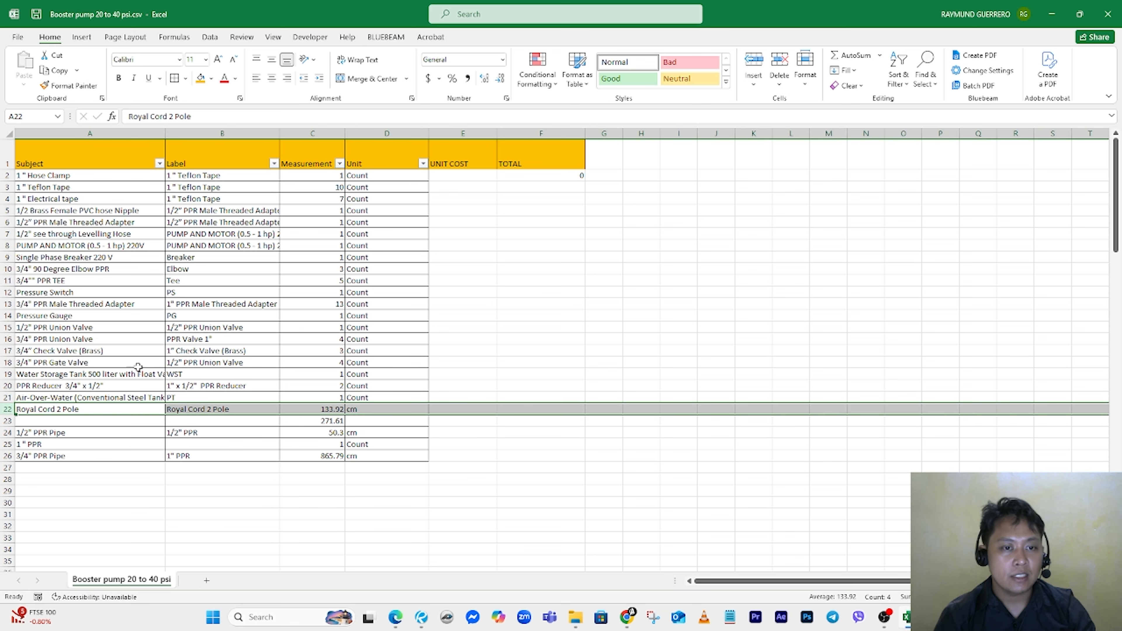
left_click(326, 421)
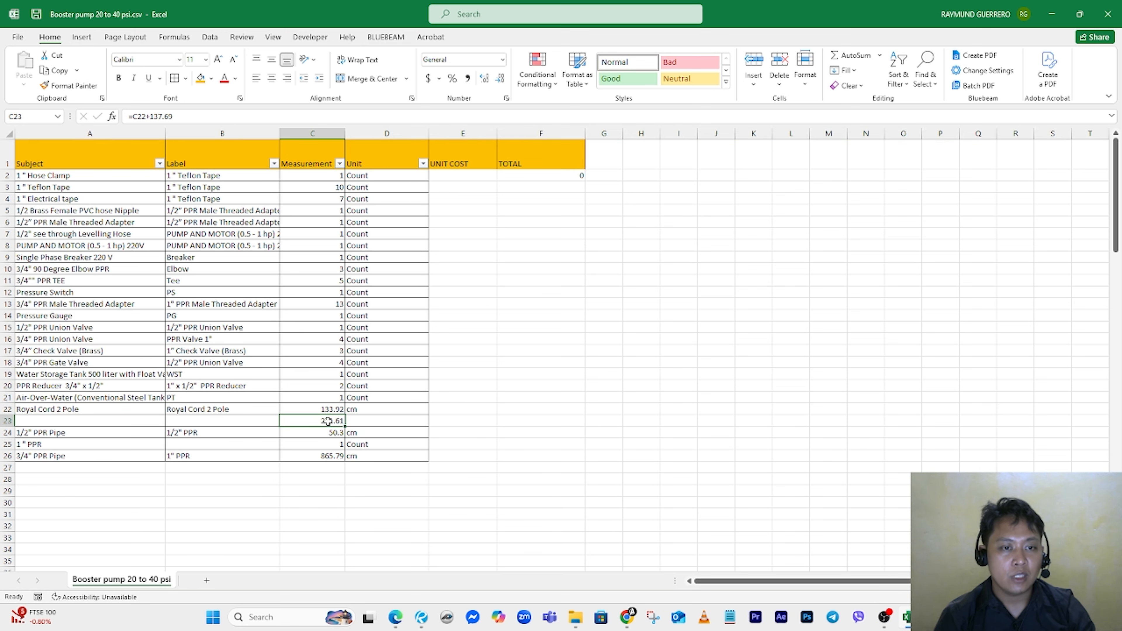
Step: Set the remaining Royal Cord 2 Pole measurement in C22 to 271.61 and delete the helper sum row beneath it
double_click(301, 409)
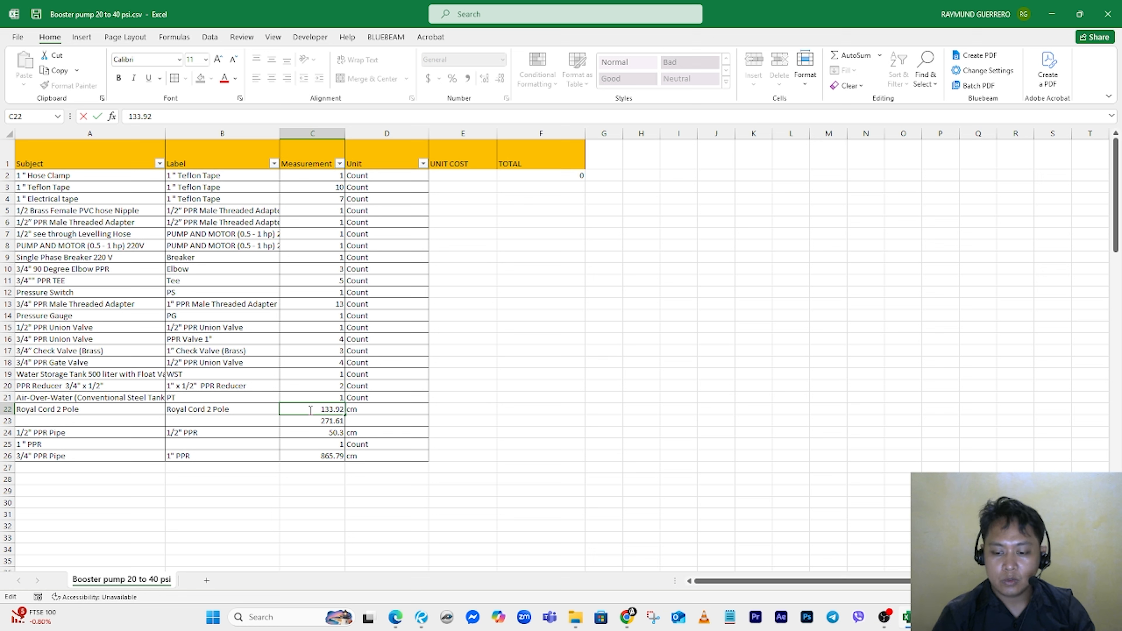
type("271.61")
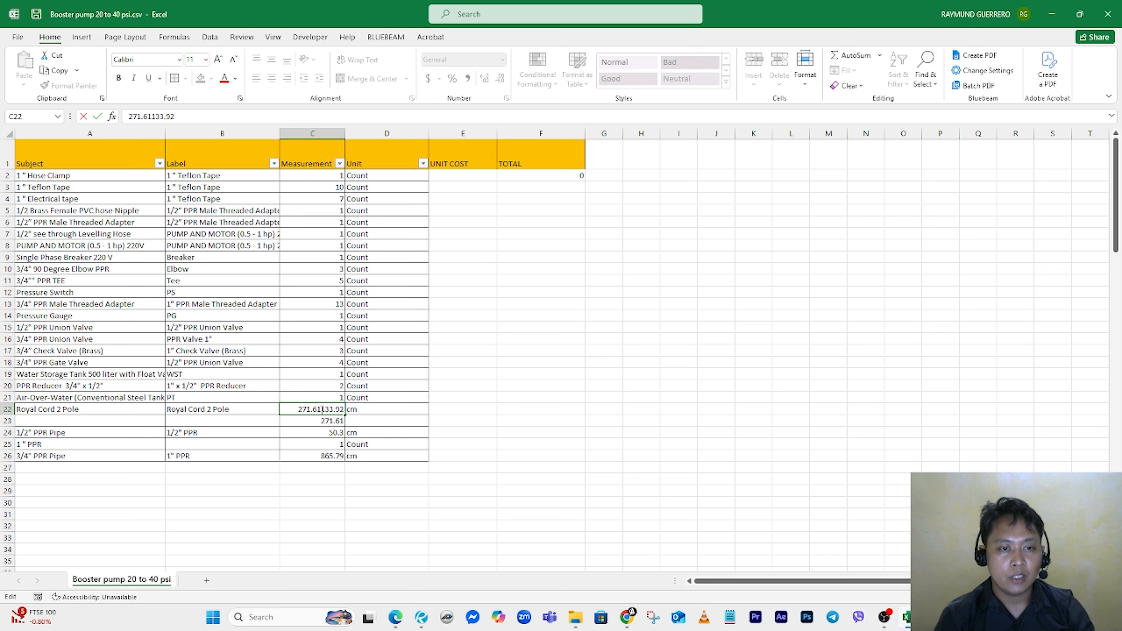
left_click_drag(321, 409, 344, 409)
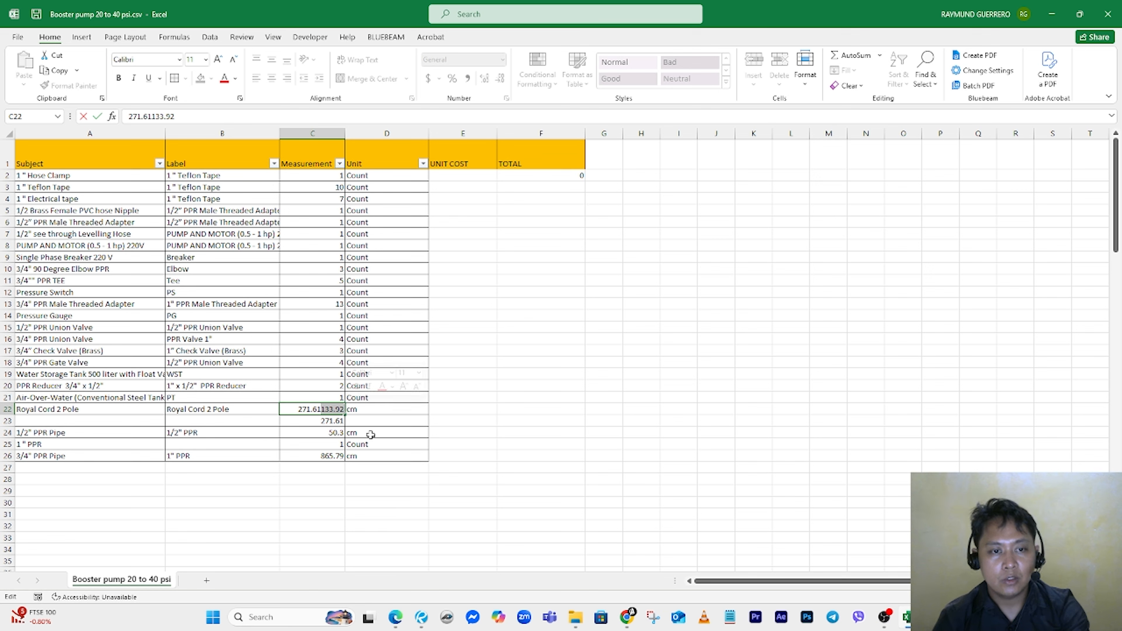
key("Delete")
key("Return")
right_click(7, 421)
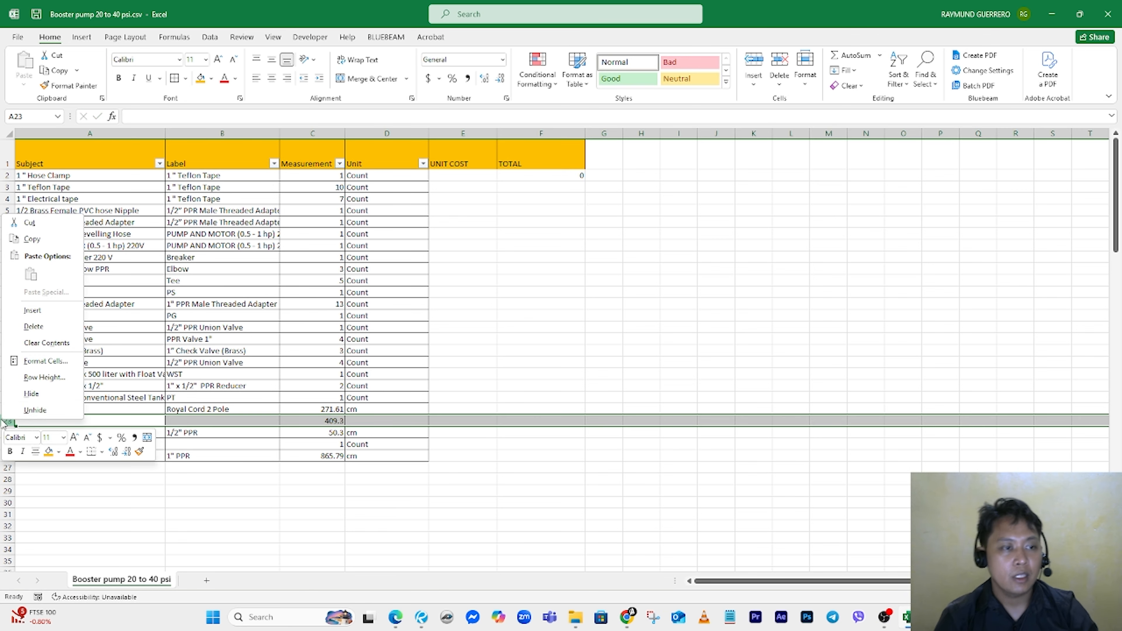
left_click(33, 326)
left_click(241, 430)
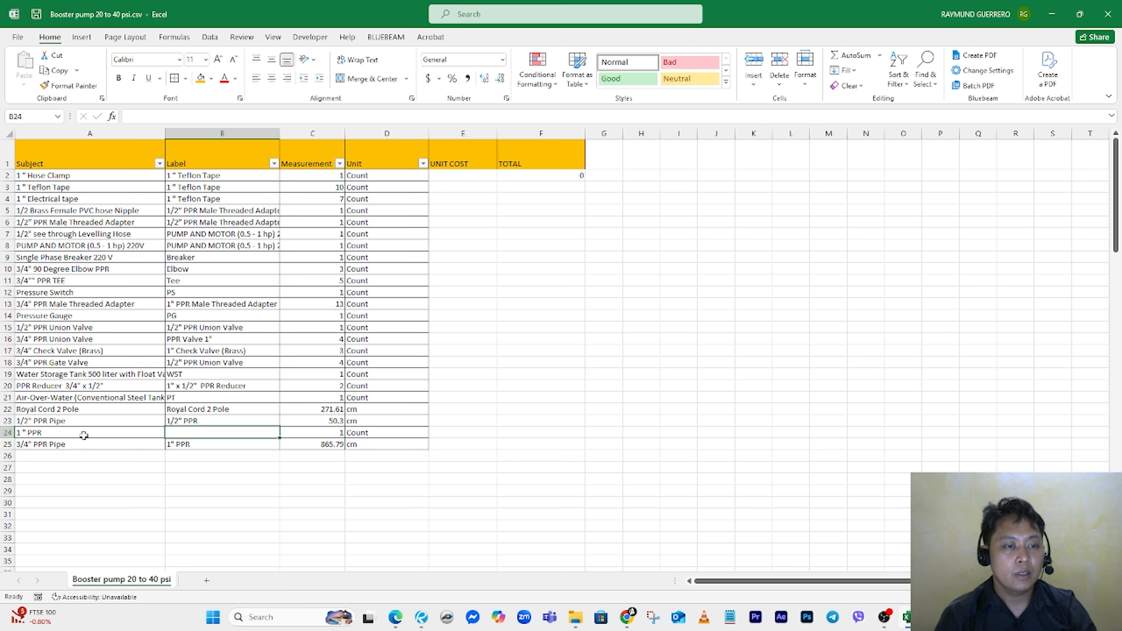
Step: Delete the 1" PPR row, row 24, which has no label
left_click(25, 433)
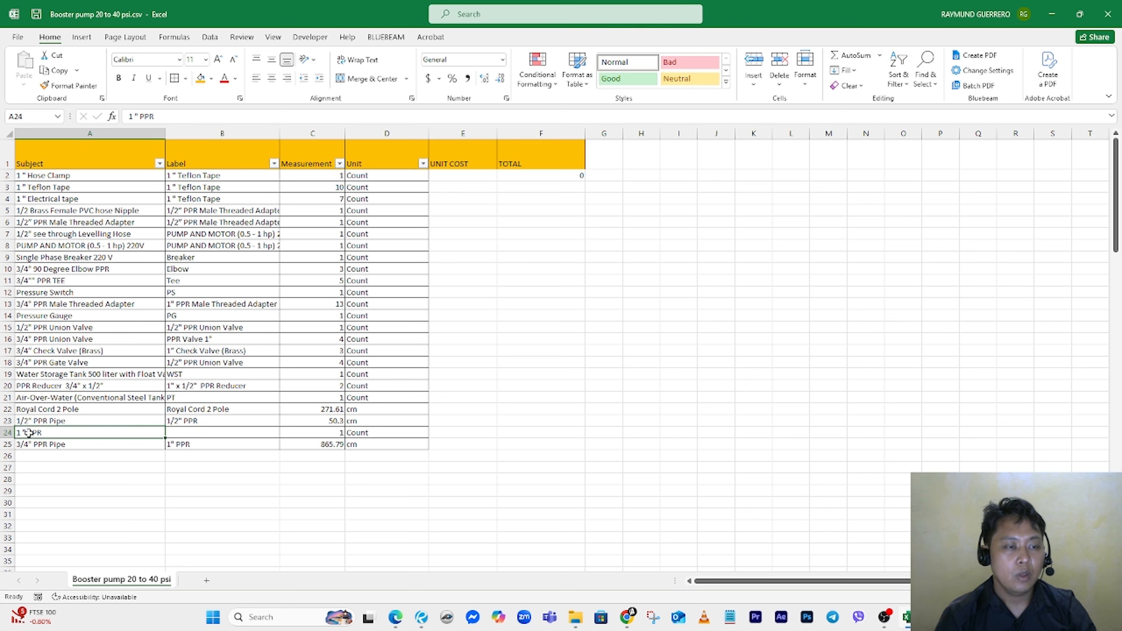
right_click(2, 431)
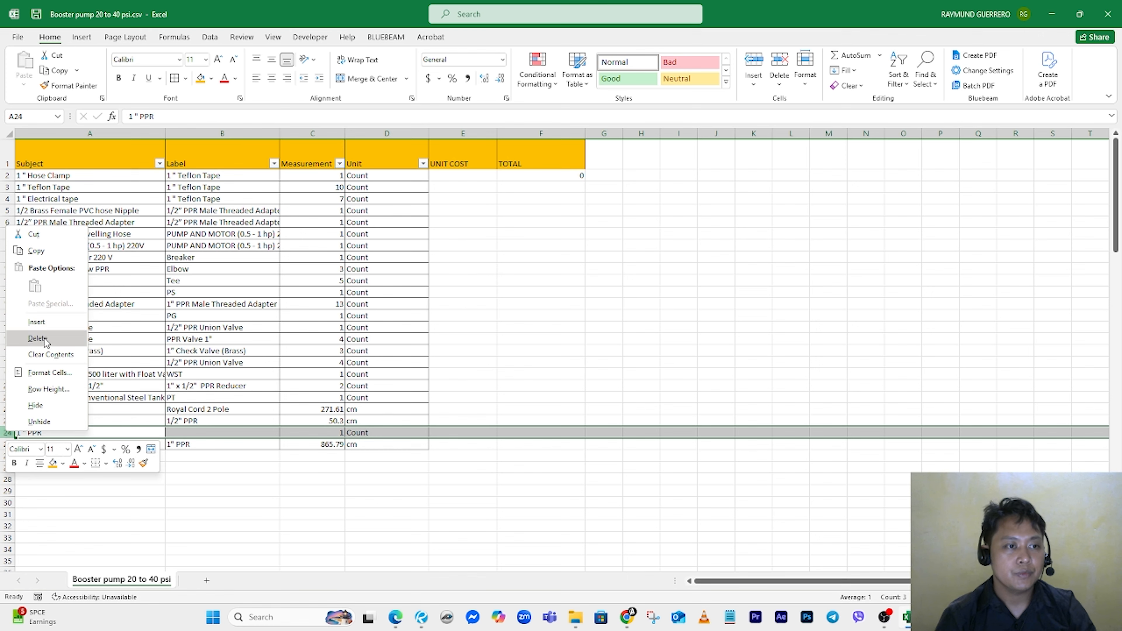
left_click(37, 339)
left_click(221, 373)
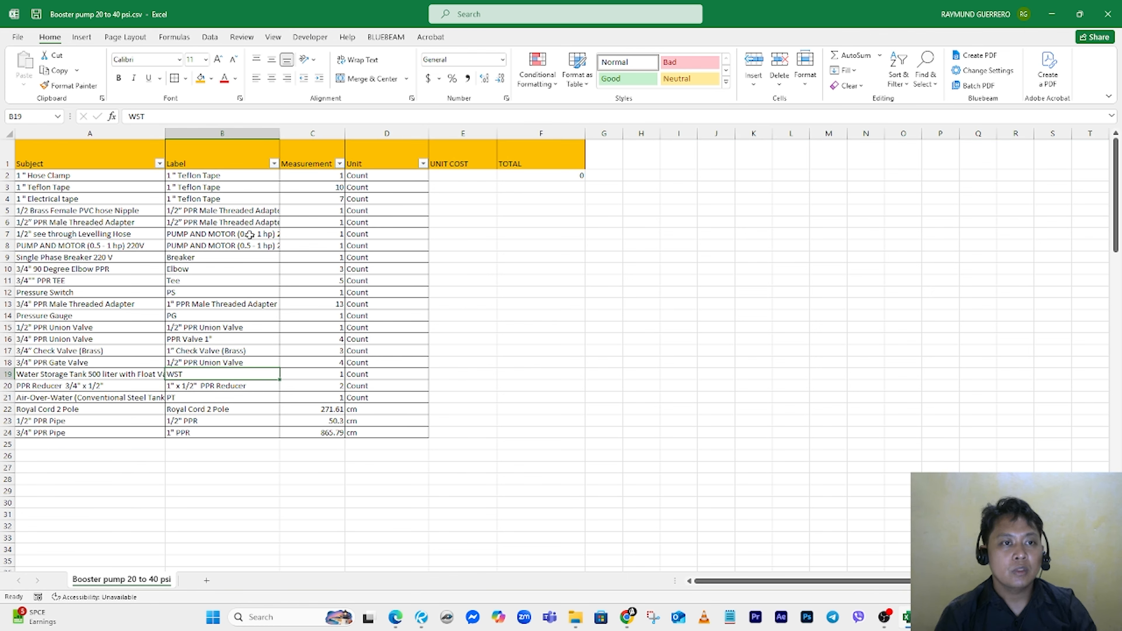
Step: Center the TOTAL column and all the material rows in A2:F24 horizontally
left_click(536, 129)
left_click(271, 79)
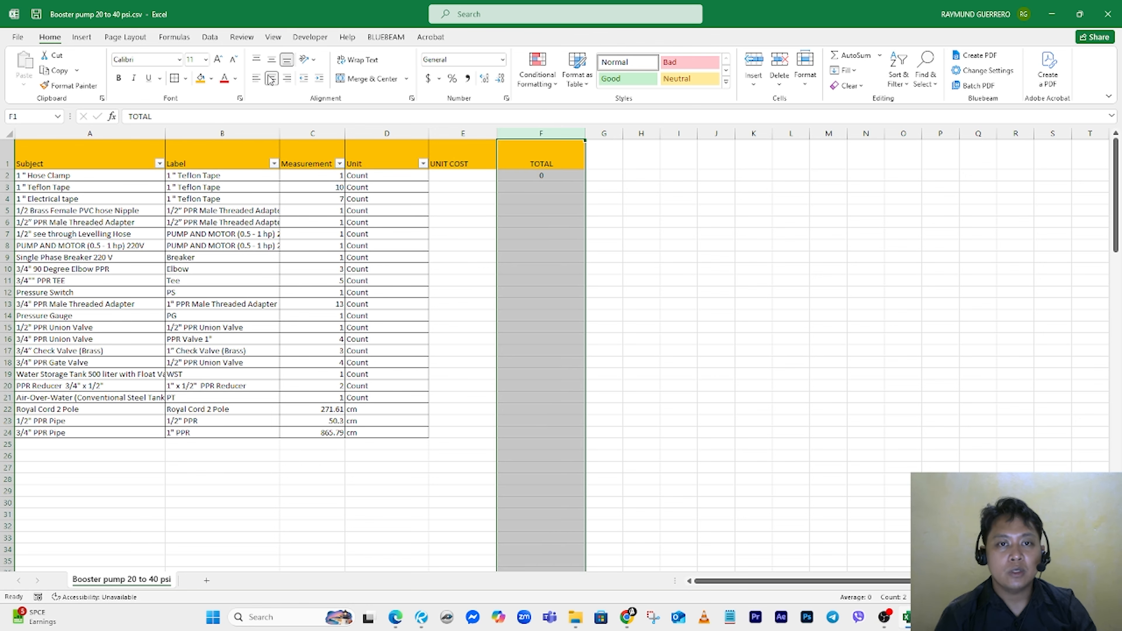
left_click(463, 315)
left_click_drag(26, 175, 514, 430)
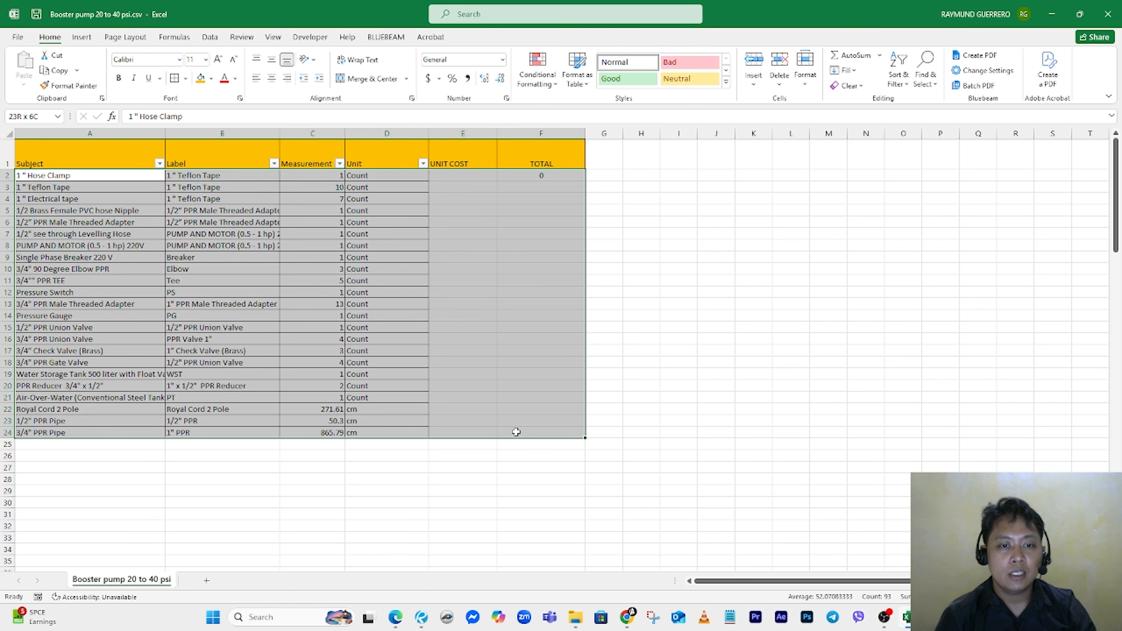
left_click(270, 80)
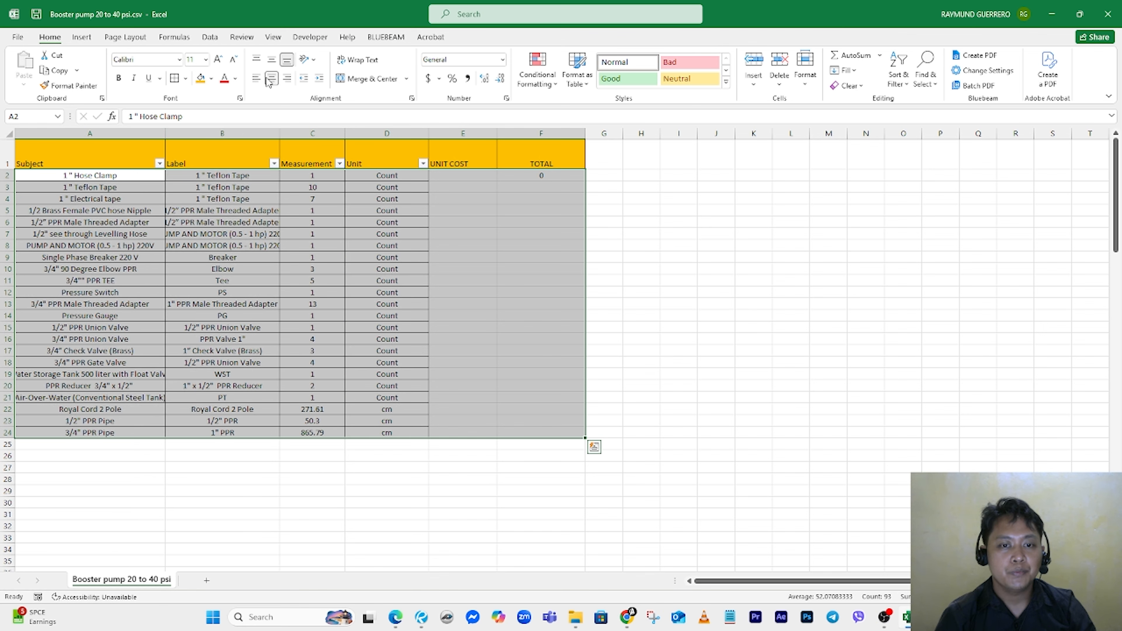
Step: Apply all borders to A2:F24 and center the UNIT COST column horizontally
left_click(185, 79)
left_click(197, 195)
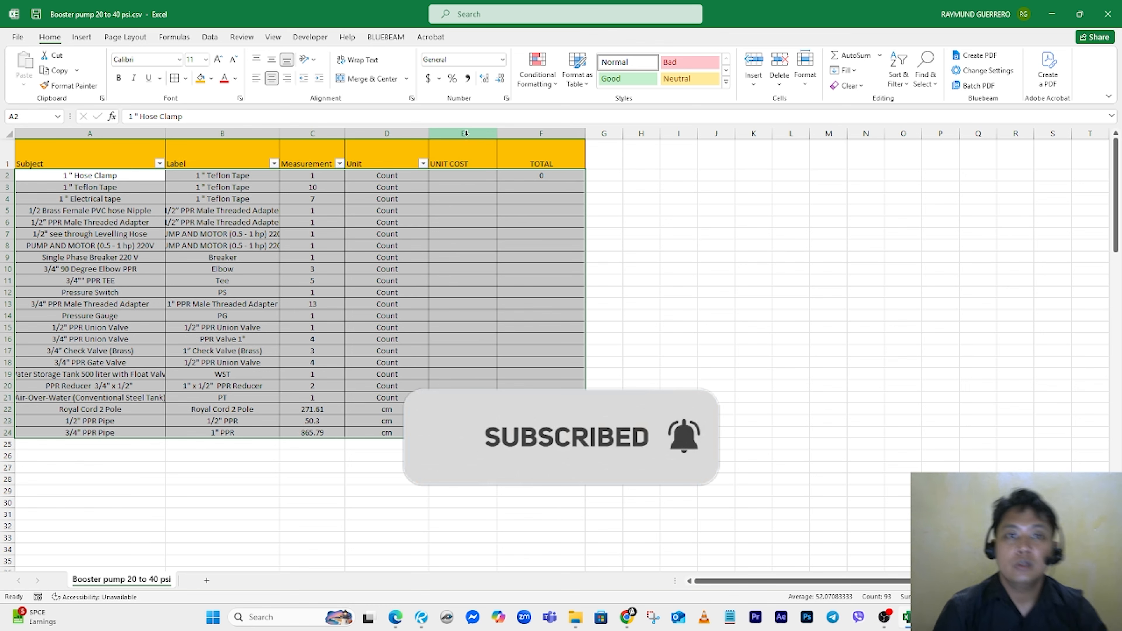
left_click(454, 131)
left_click(272, 79)
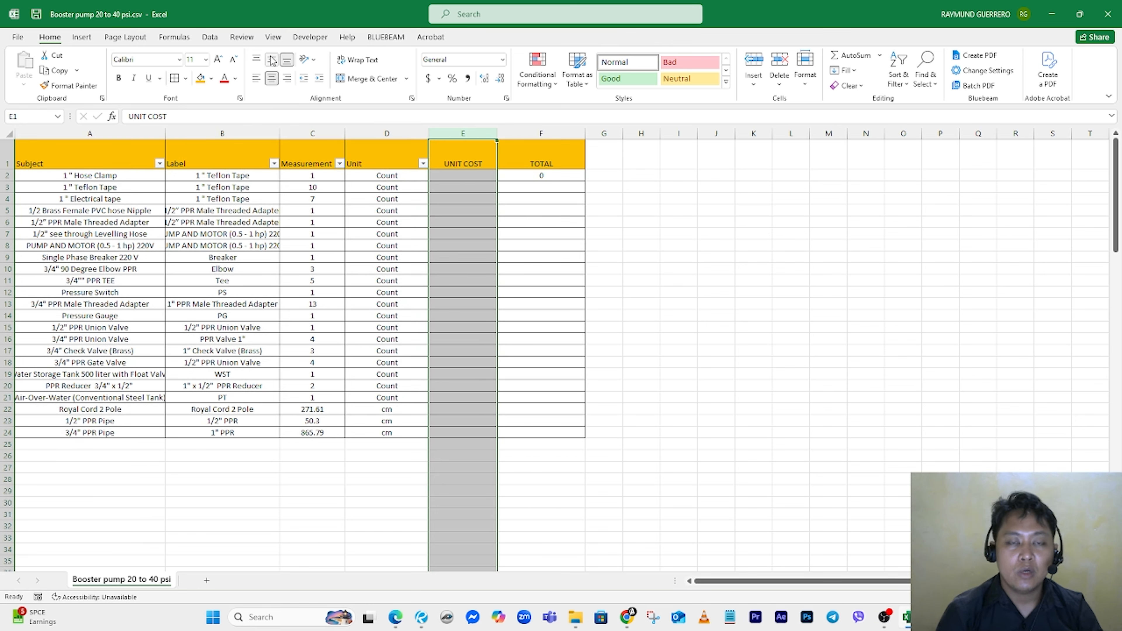
Step: Center the Unit column horizontally and align it to the middle vertically
double_click(387, 444)
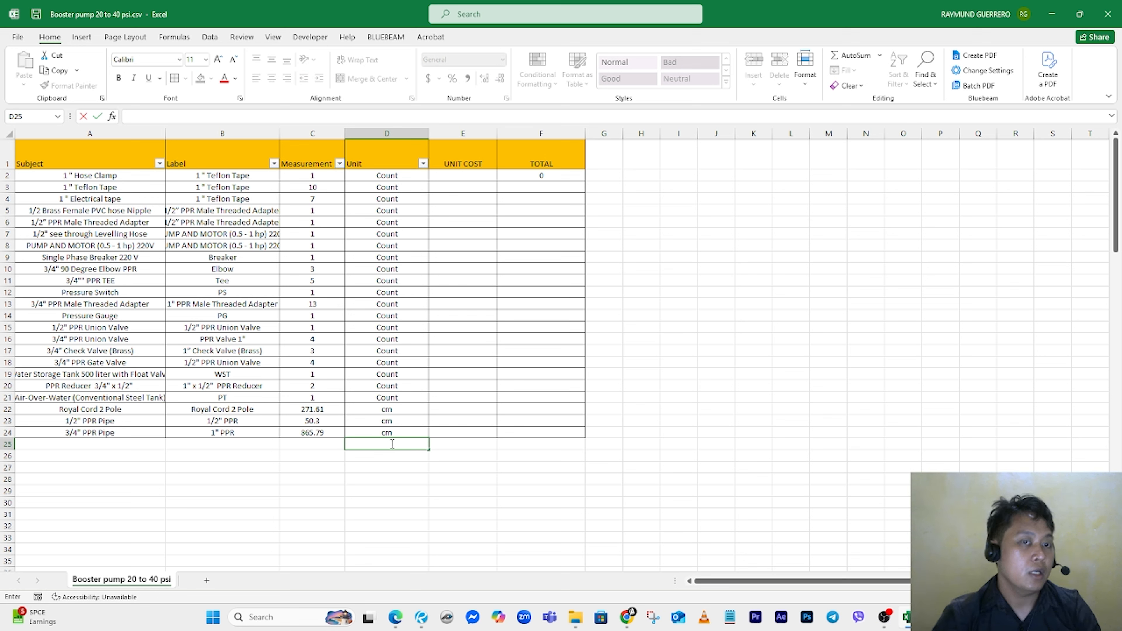
left_click(389, 130)
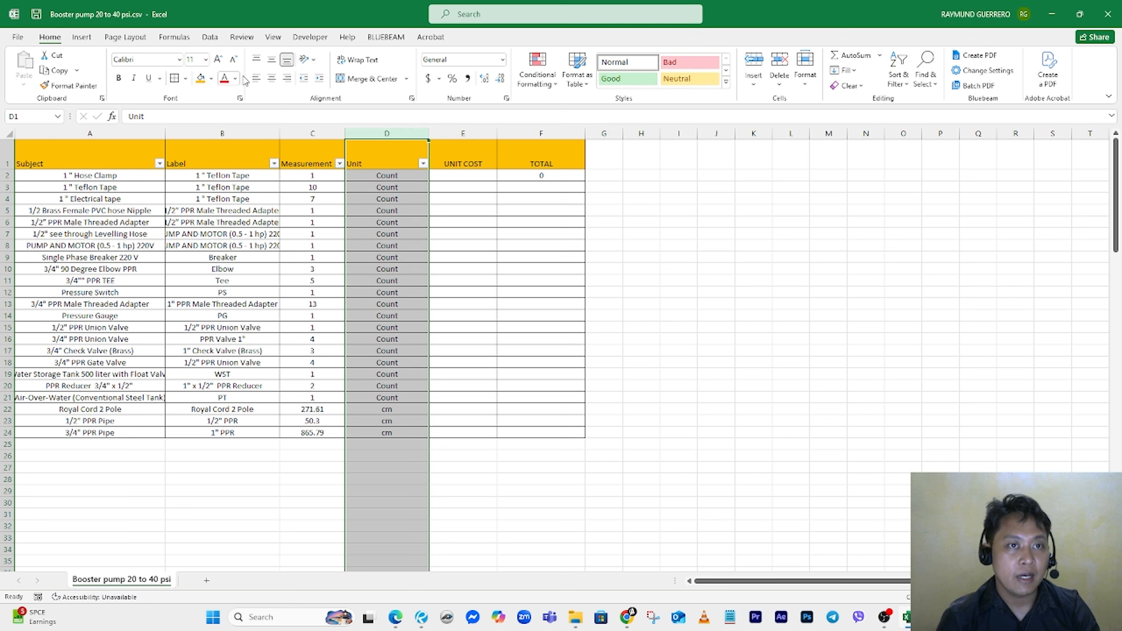
left_click(272, 78)
left_click(272, 59)
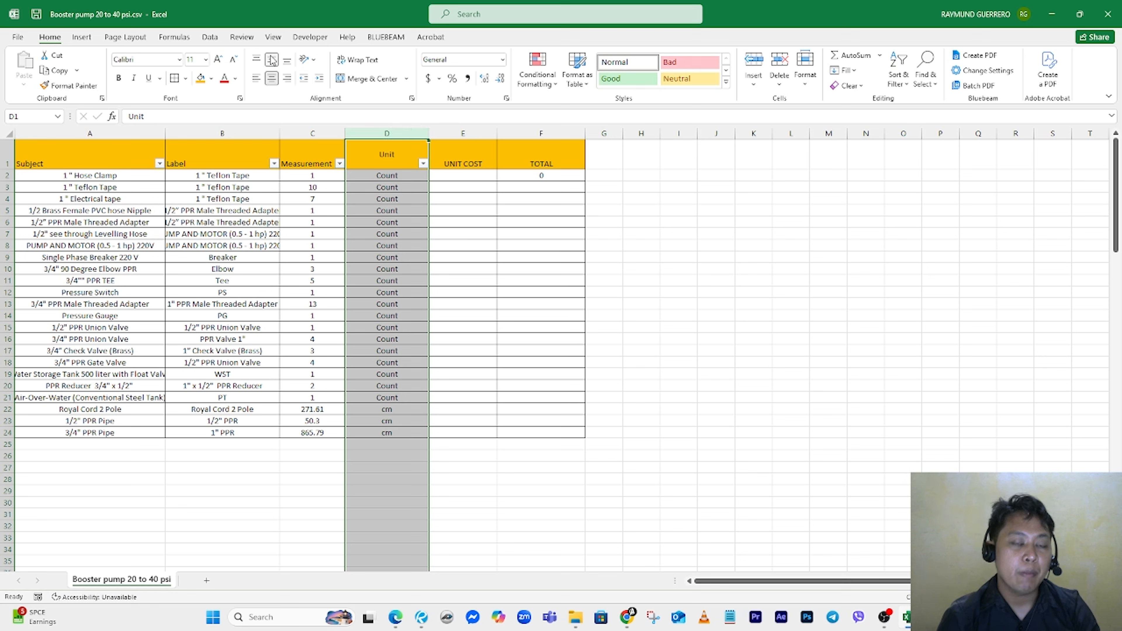
left_click(272, 78)
left_click(272, 79)
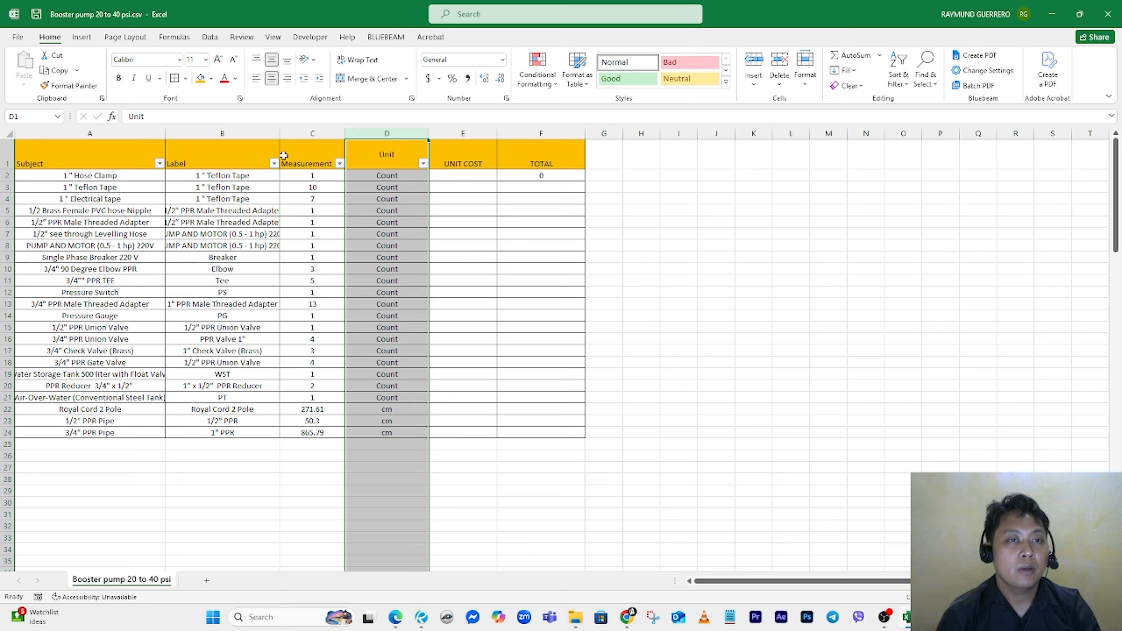
Step: Turn on text wrapping for the Unit column and align its contents to the bottom of the cells
left_click(423, 163)
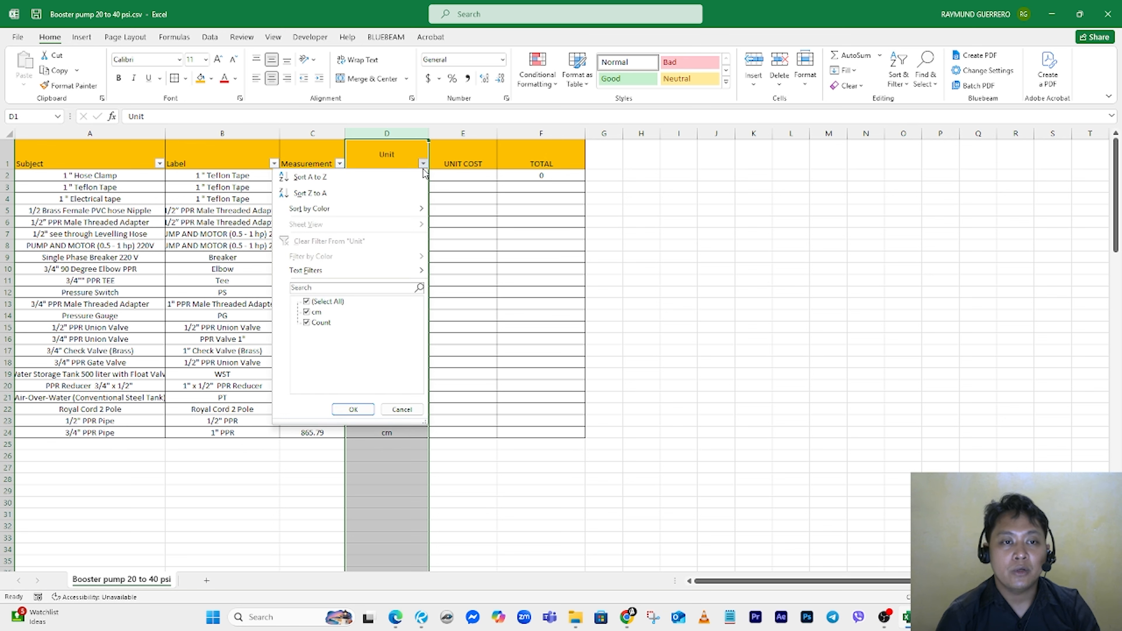
left_click(460, 244)
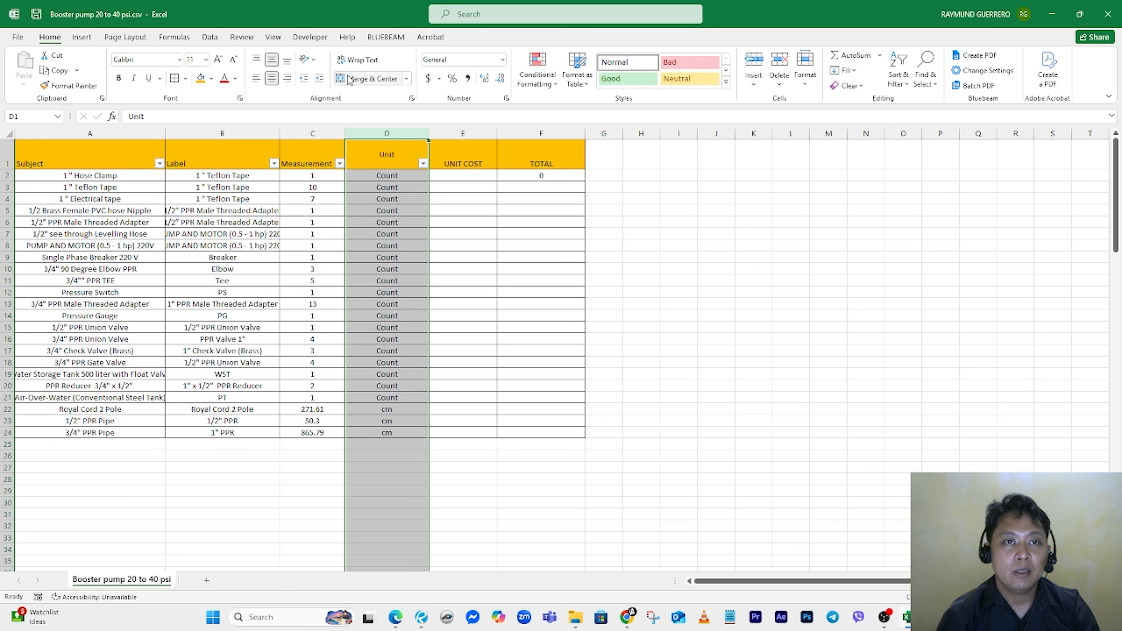
left_click(358, 59)
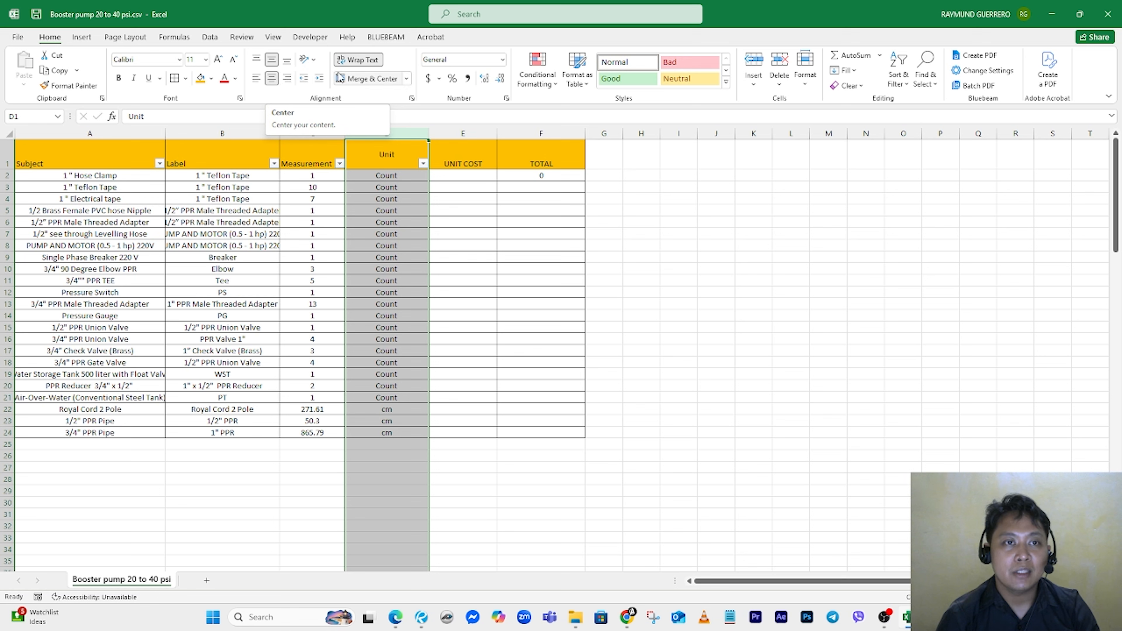
left_click(287, 59)
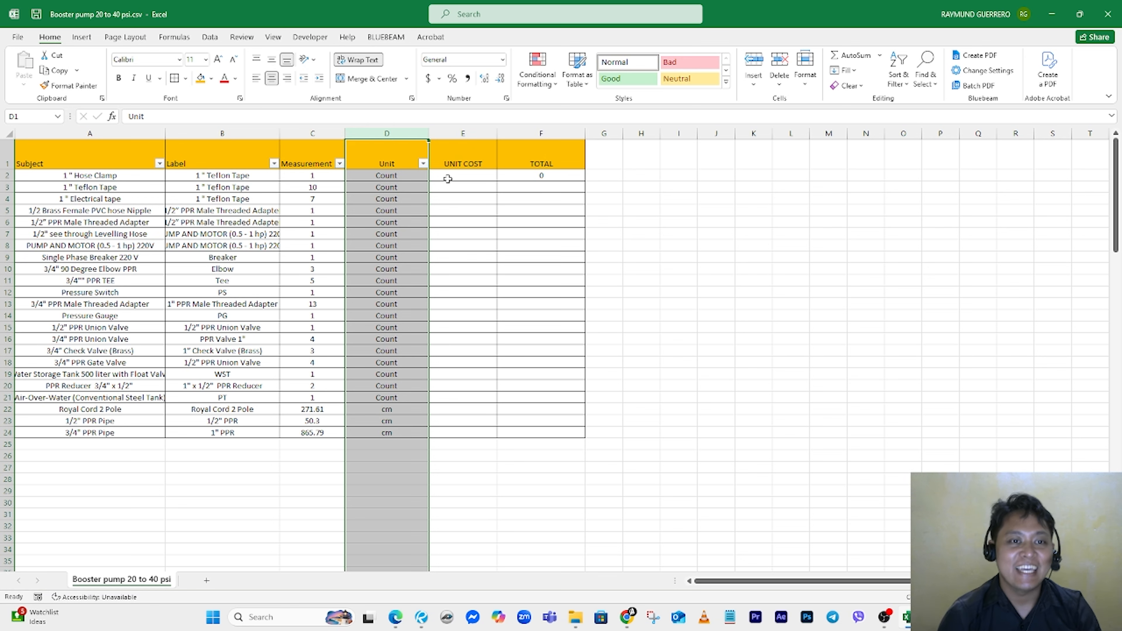
left_click(437, 221)
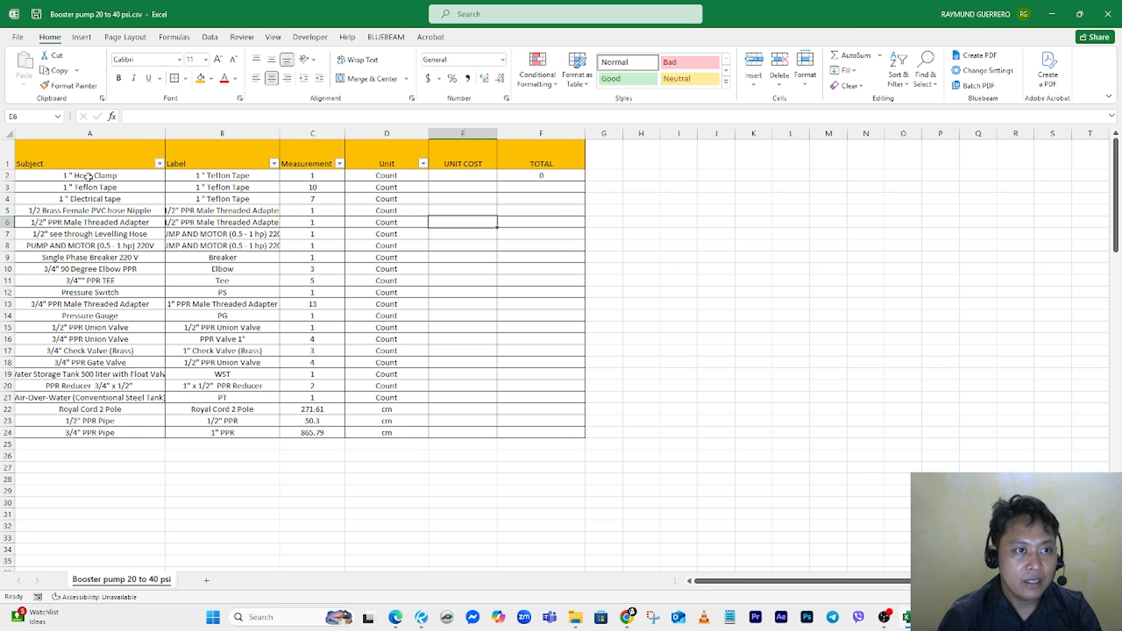
Step: Custom-sort the table by Subject from A to Z and widen the Label column to fit its text
left_click(897, 75)
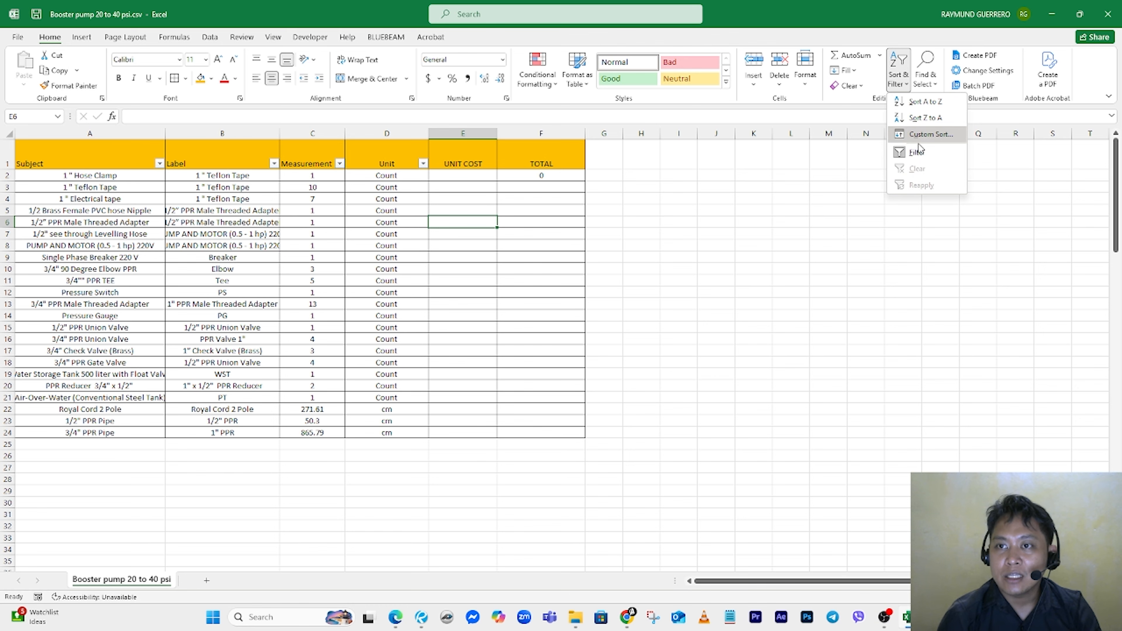
left_click(924, 134)
left_click(354, 401)
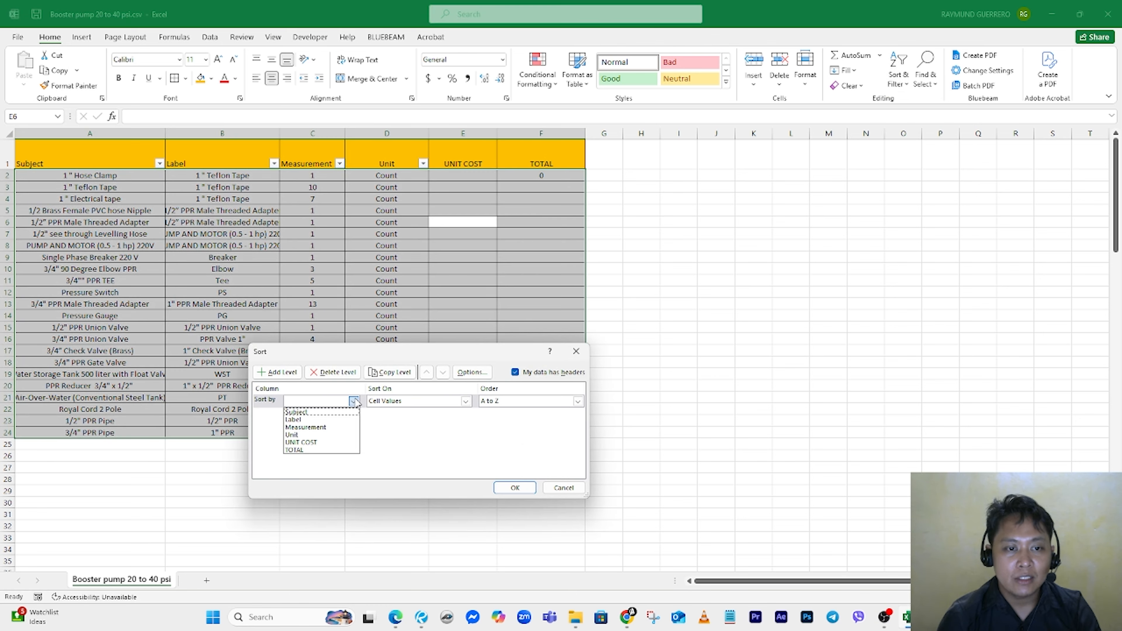
left_click(356, 412)
left_click(515, 487)
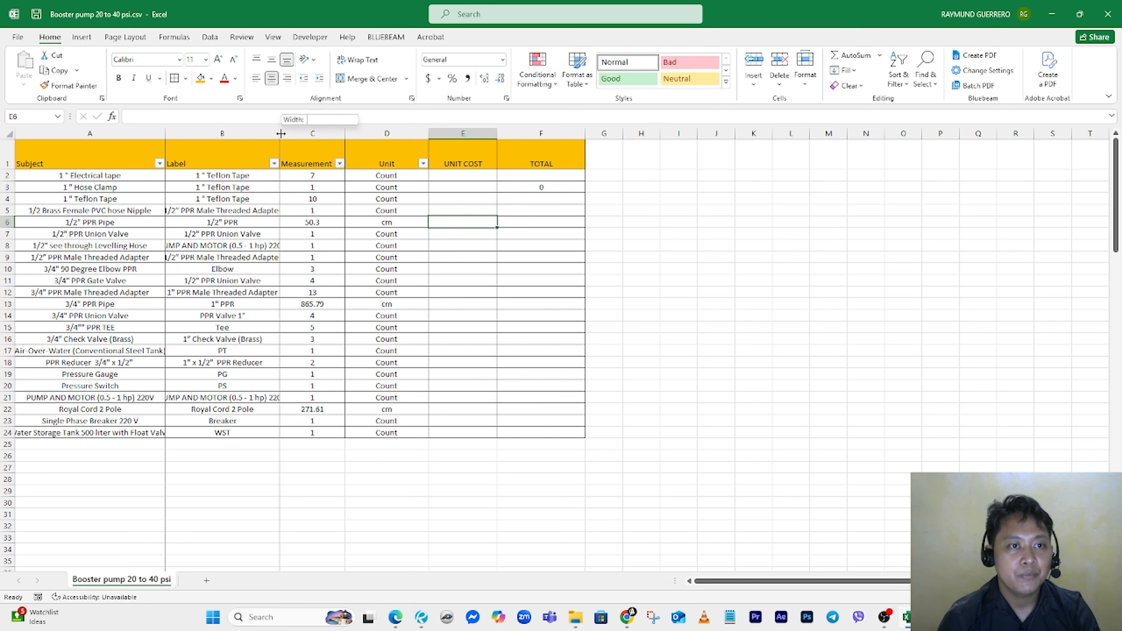
left_click_drag(279, 134, 314, 136)
left_click(283, 277)
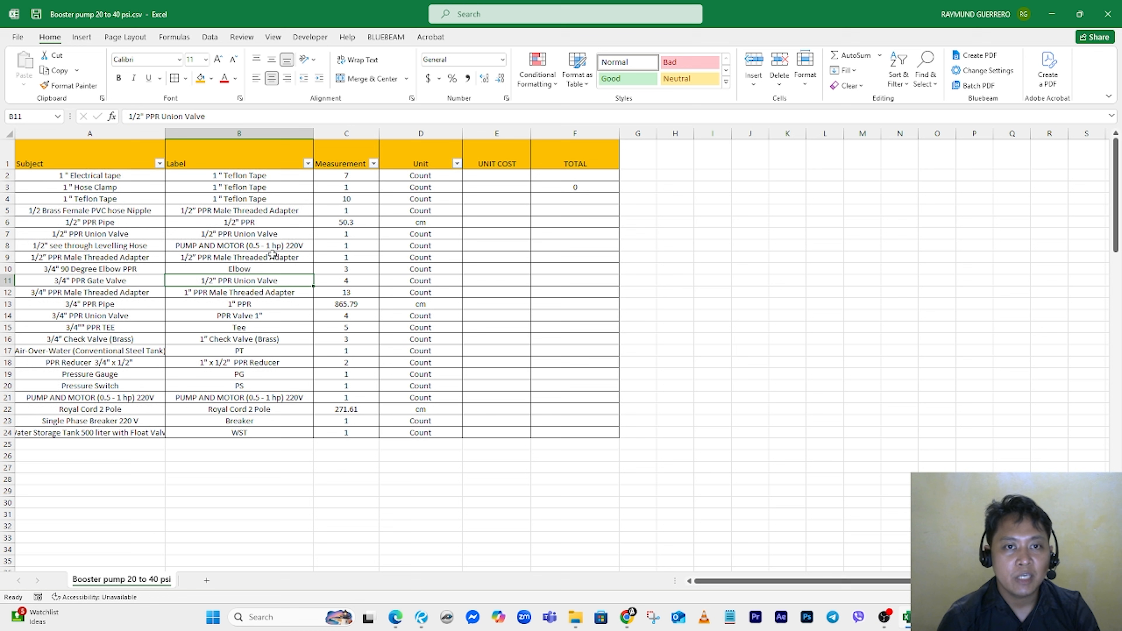
Step: Enter unit costs of 50 for Electrical tape, 80 for Hose Clamp and 30 for Teflon Tape in E2:E4
double_click(472, 177)
left_click(473, 243)
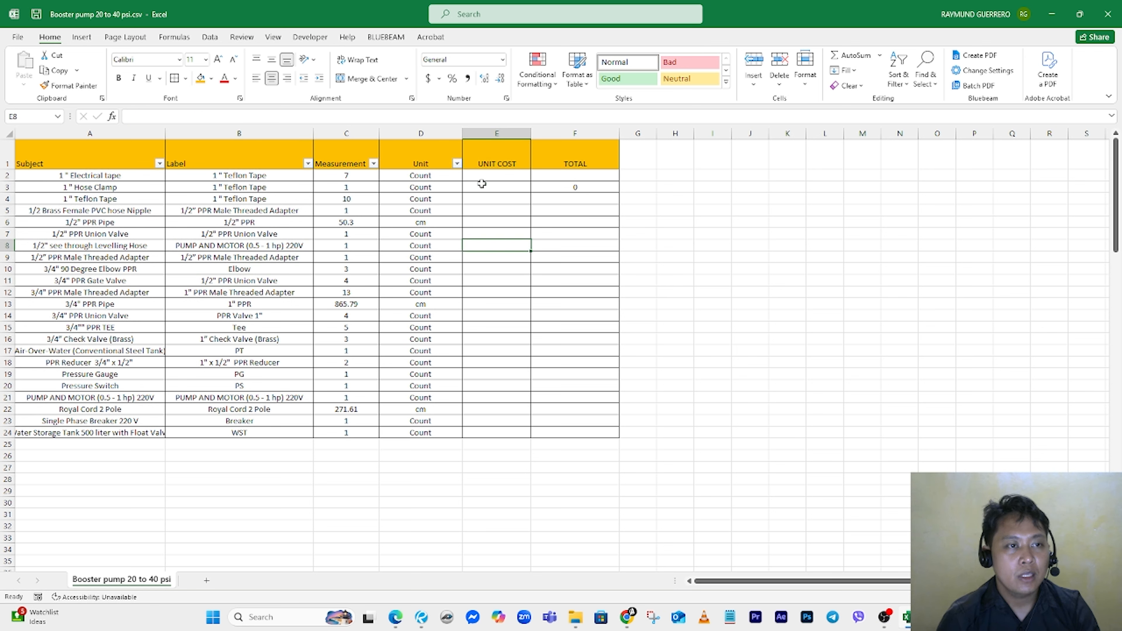
left_click(486, 183)
left_click(488, 178)
double_click(493, 173)
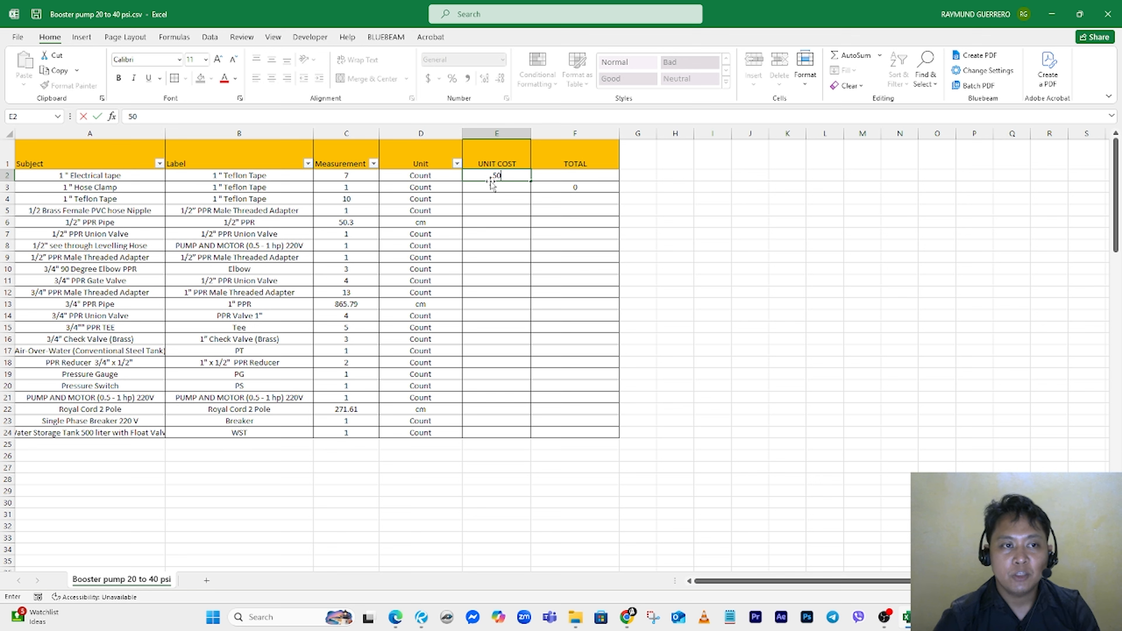
key("Return")
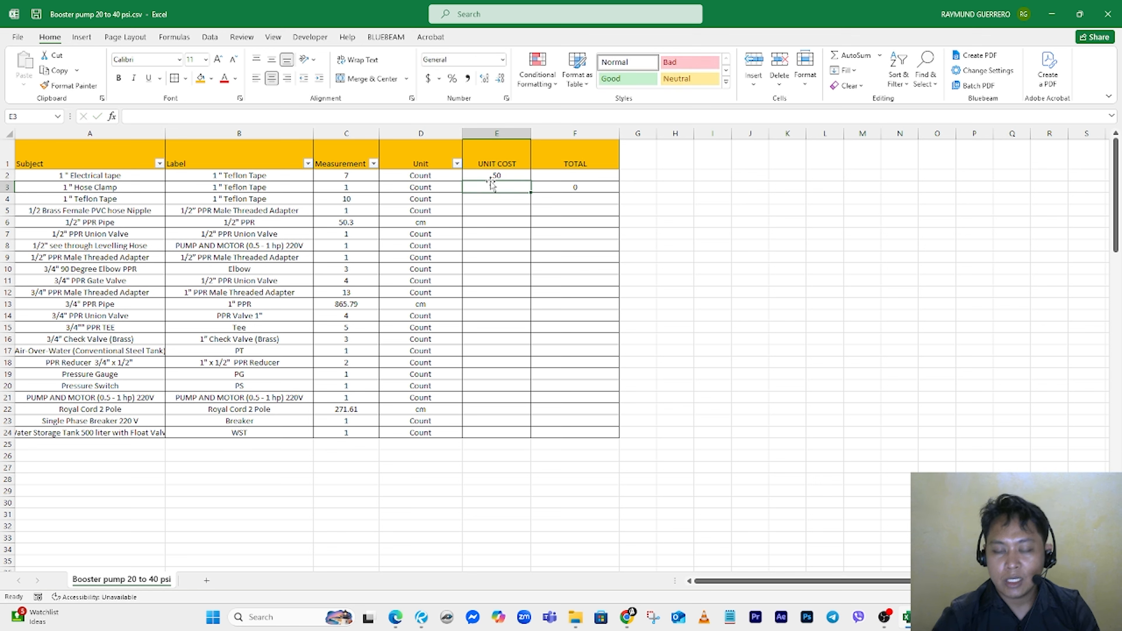
type("80")
key("Return")
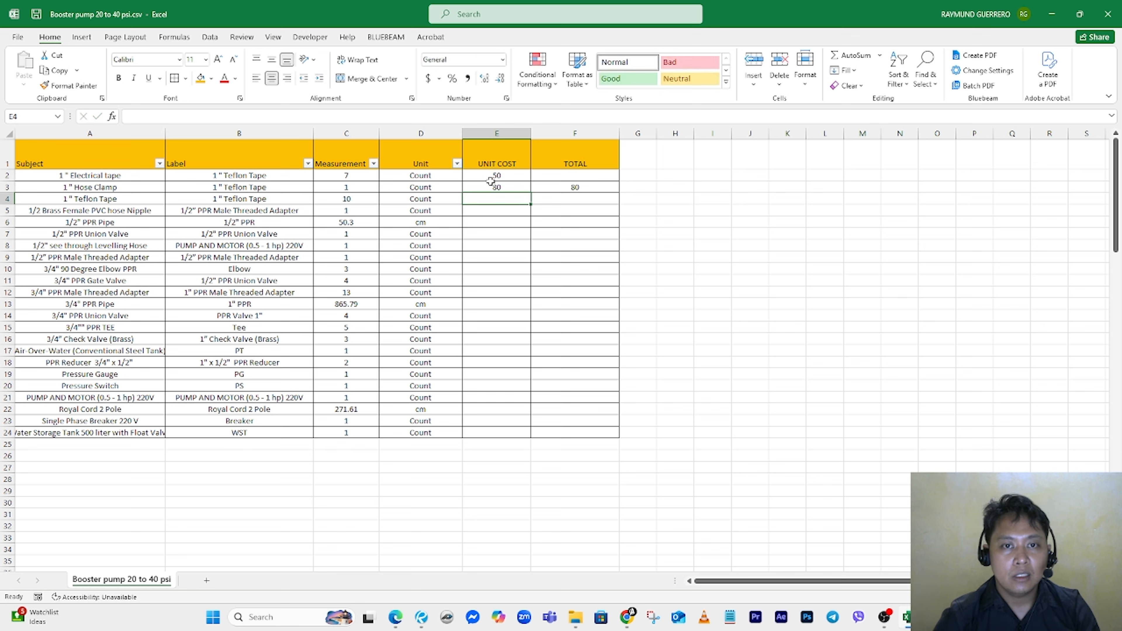
type("30")
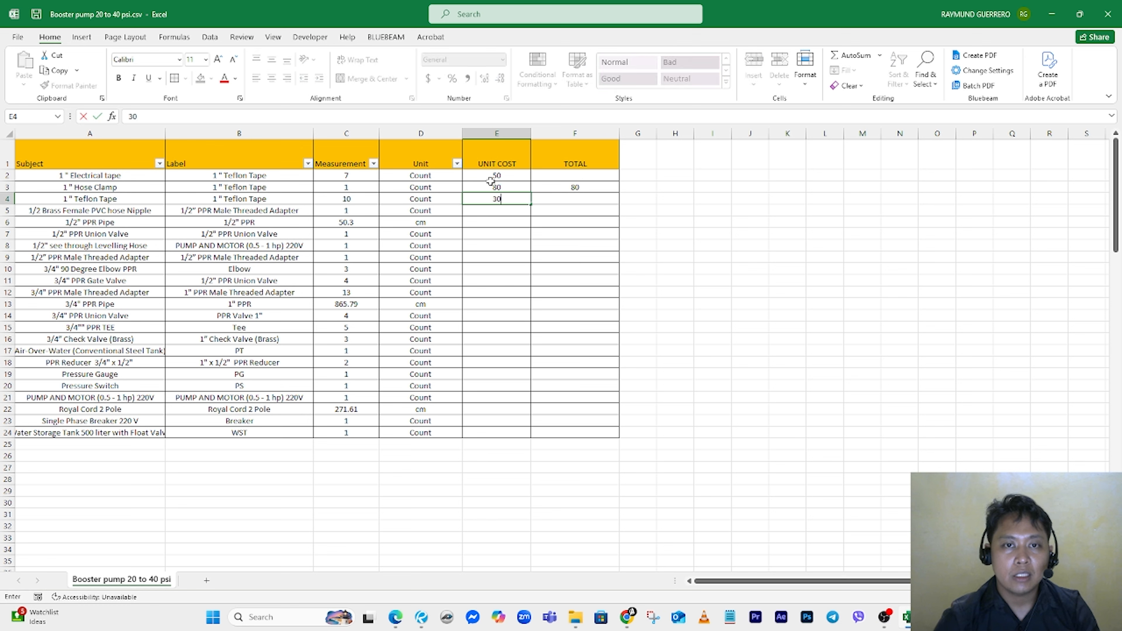
key("Return")
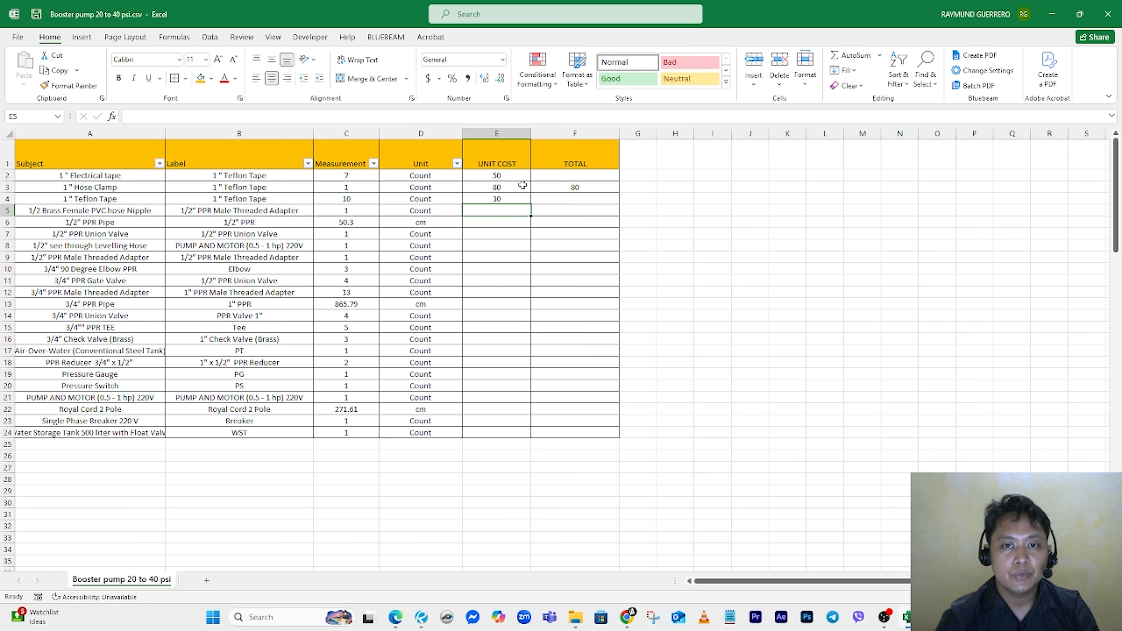
Step: Calculate the Electrical tape total in F2 with the formula =C2*E2
left_click(583, 176)
type("=")
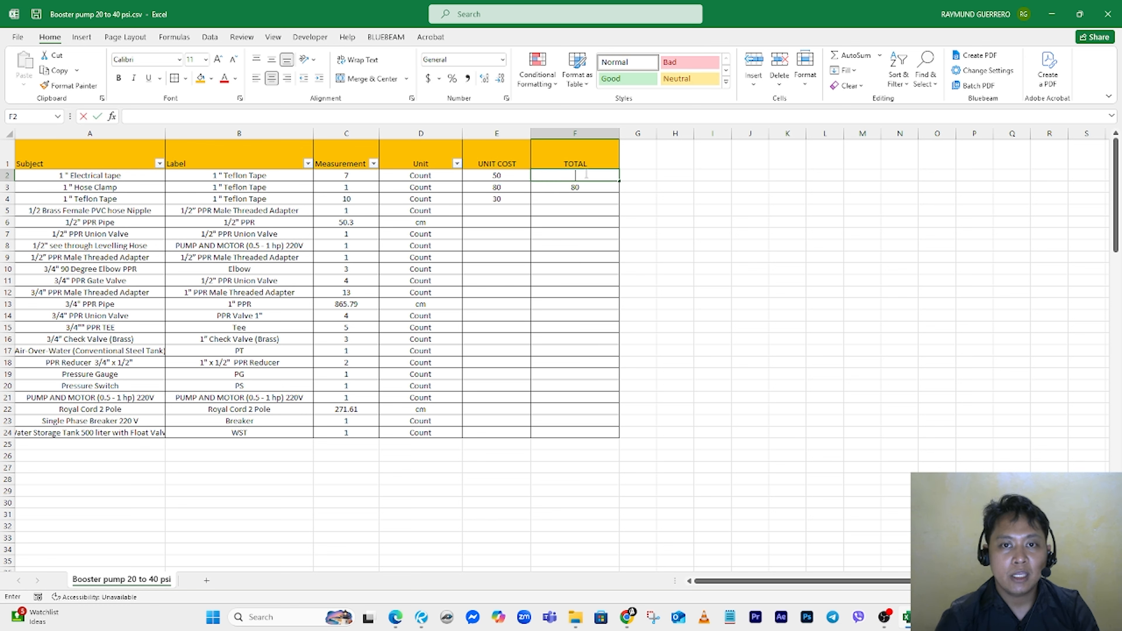
left_click(351, 176)
type("*")
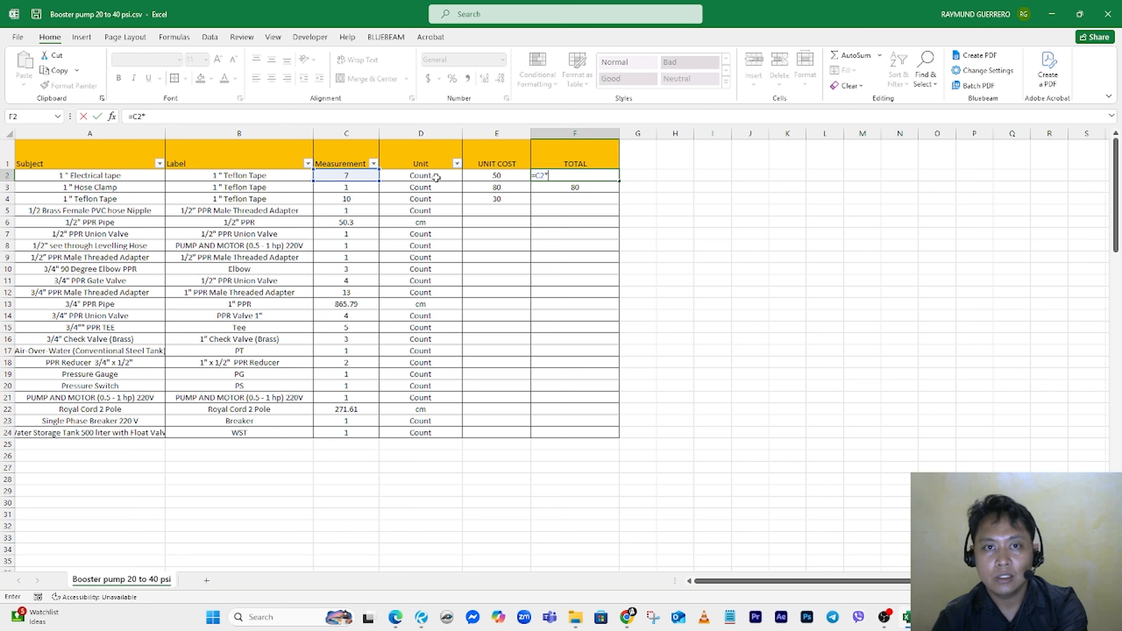
left_click(494, 175)
key("Return")
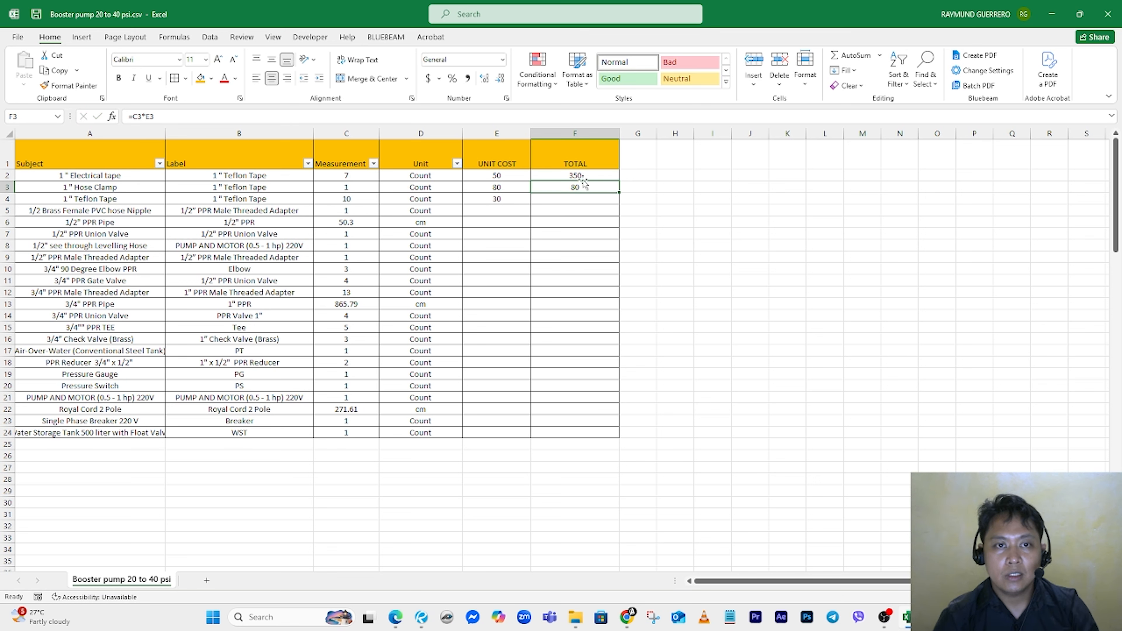
Step: Fill the TOTAL formula down column F through row 24
left_click_drag(569, 176, 596, 188)
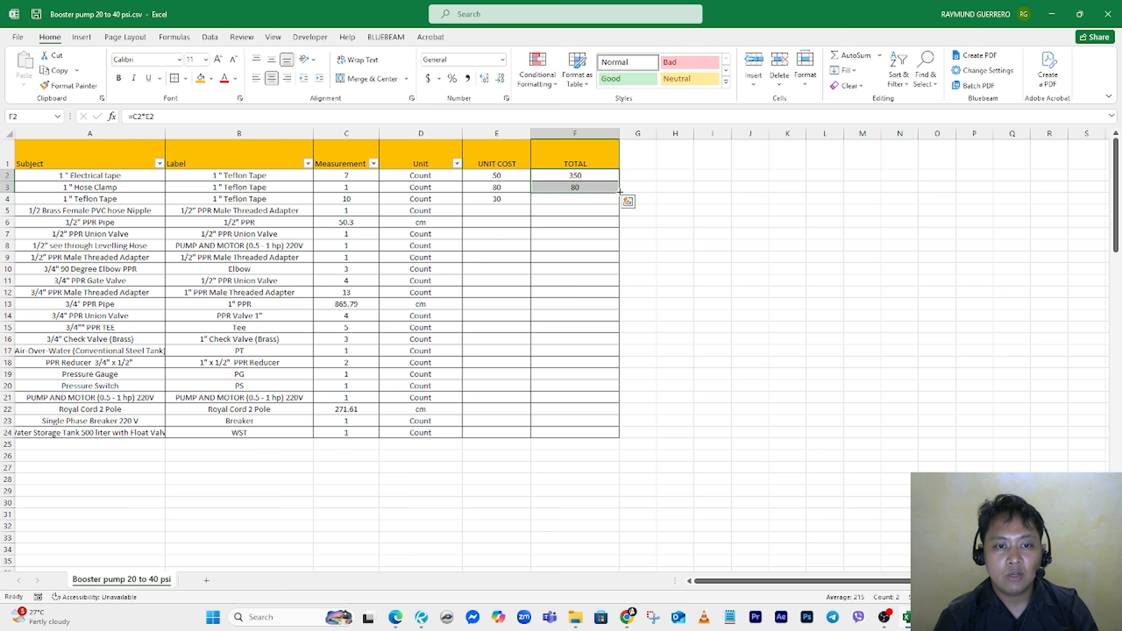
left_click(616, 190)
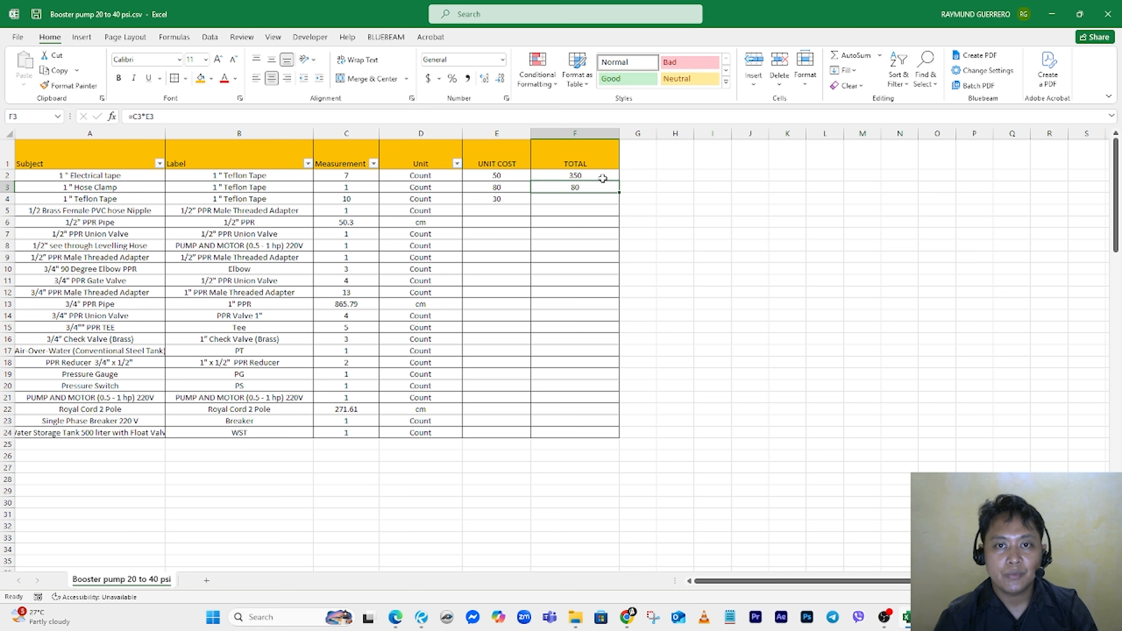
left_click_drag(603, 179, 616, 437)
left_click(366, 372)
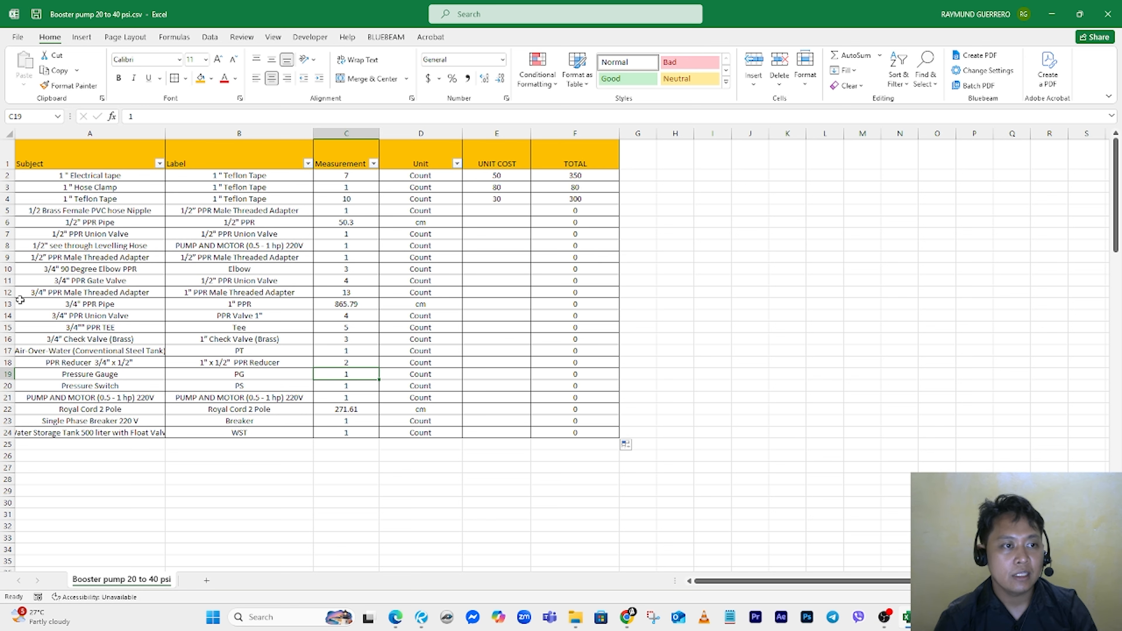
Step: Highlight the three rows measured in cm, 3/4" PPR Pipe, Royal Cord 2 Pole and 1/2" PPR Pipe, with the header's orange fill
left_click(8, 303)
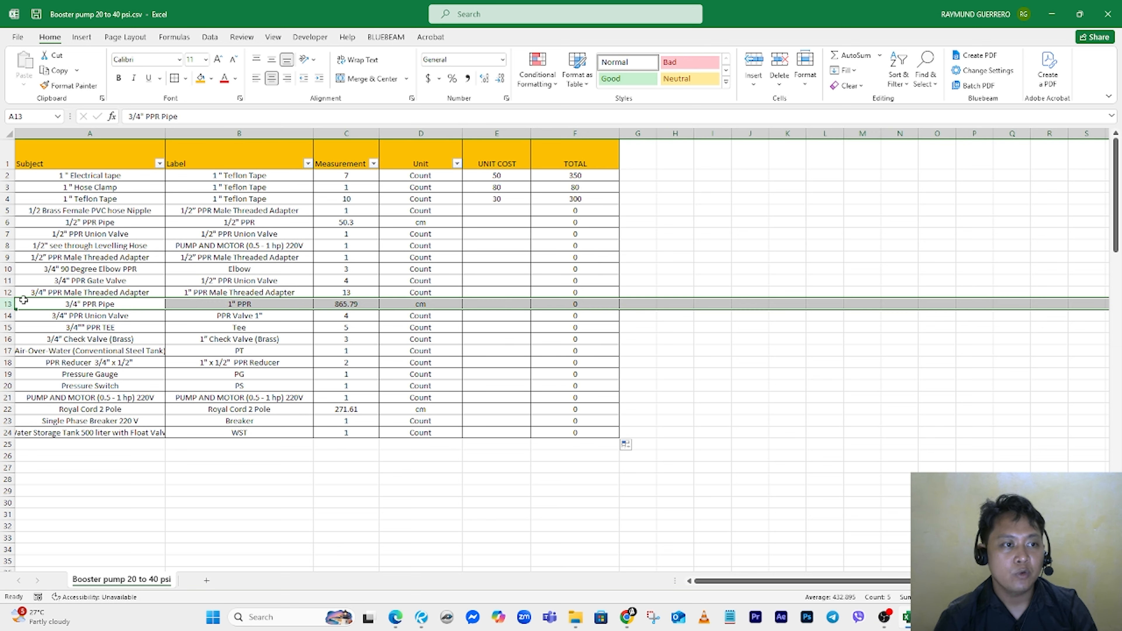
left_click(201, 78)
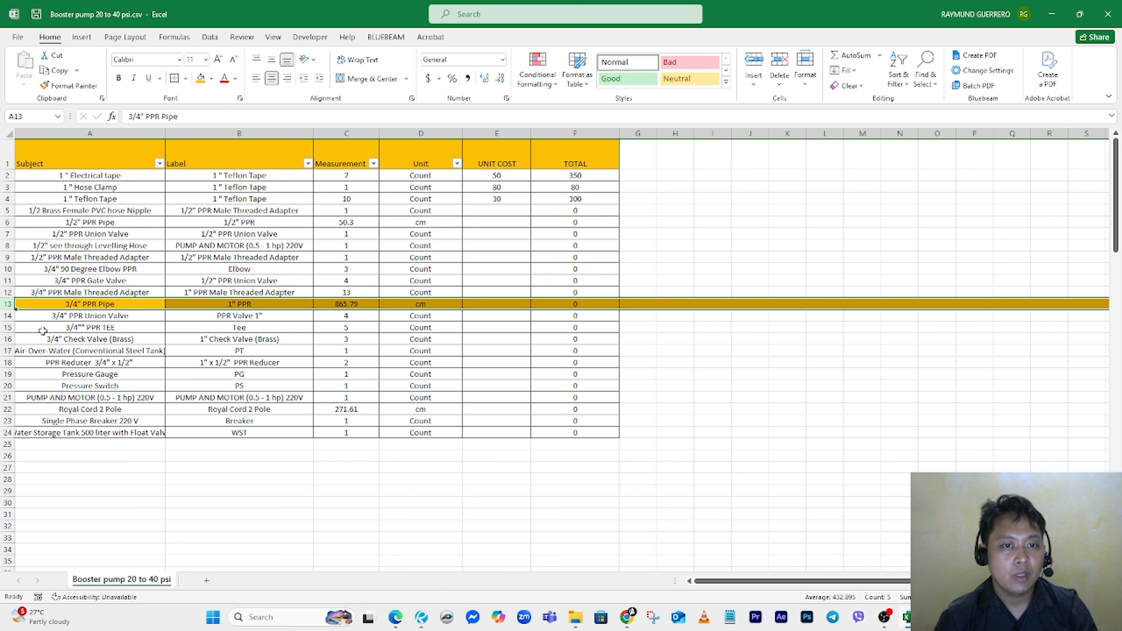
left_click(8, 409)
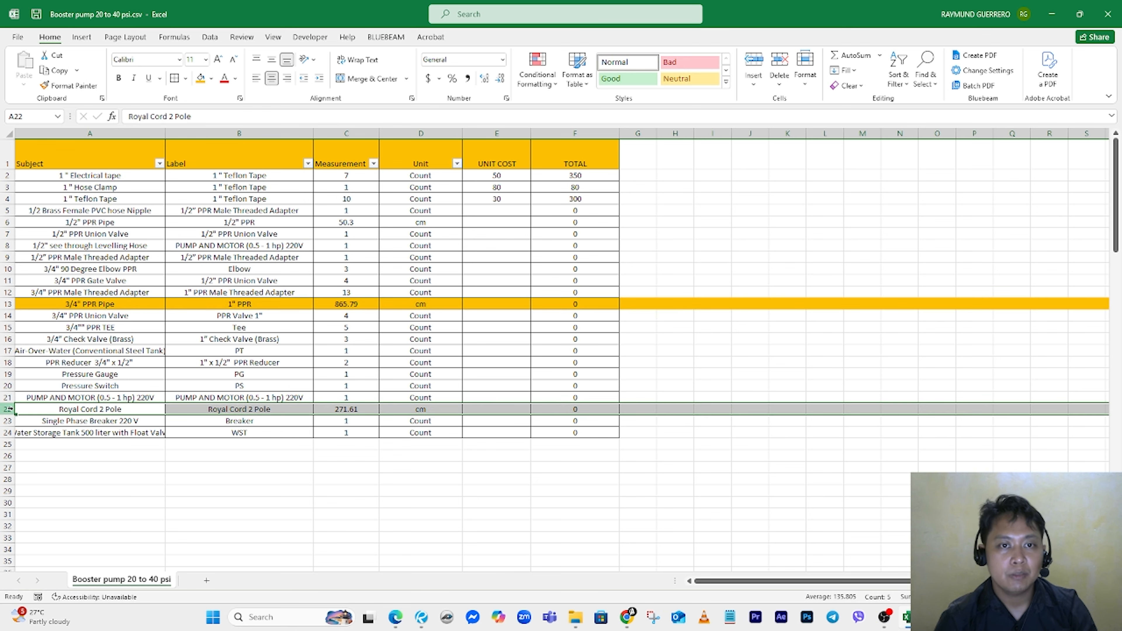
left_click(202, 80)
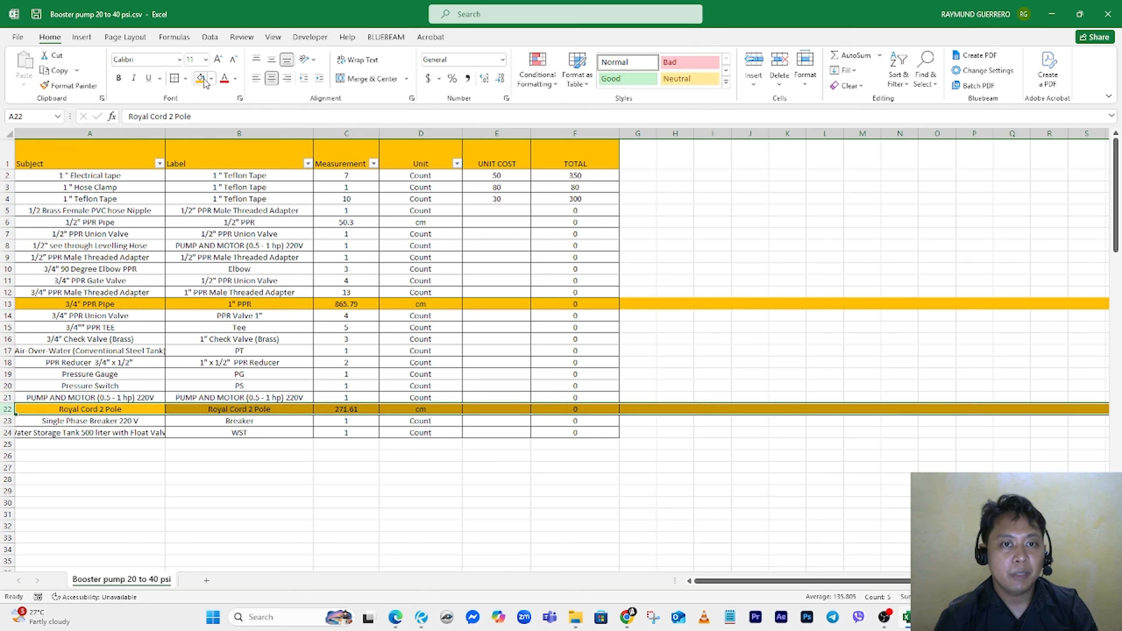
left_click(8, 210)
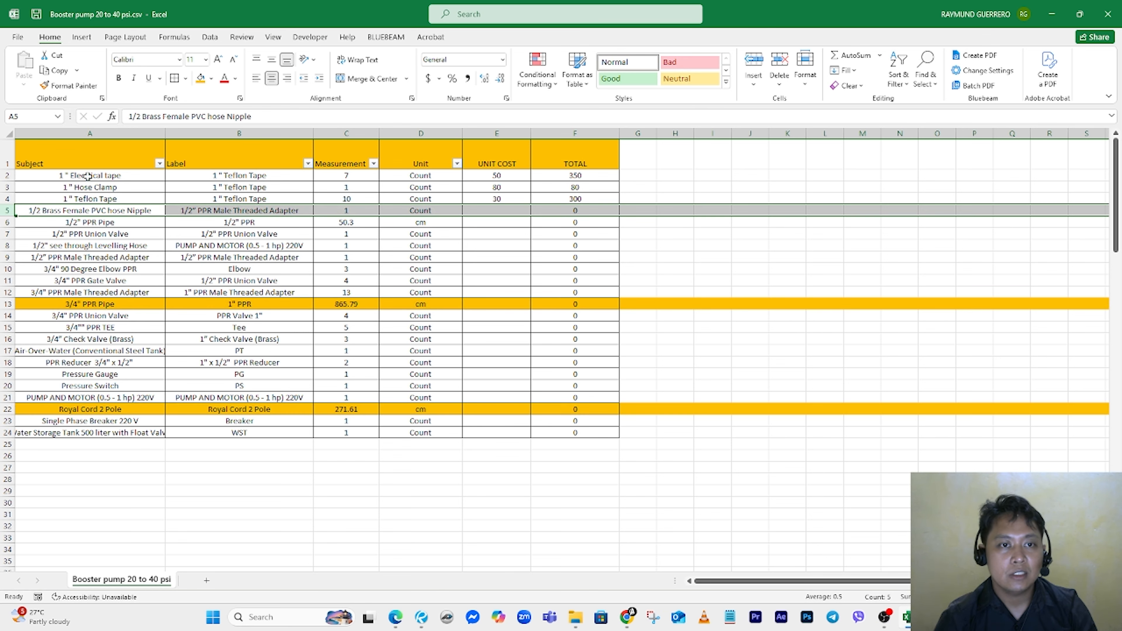
left_click(7, 221)
left_click(201, 79)
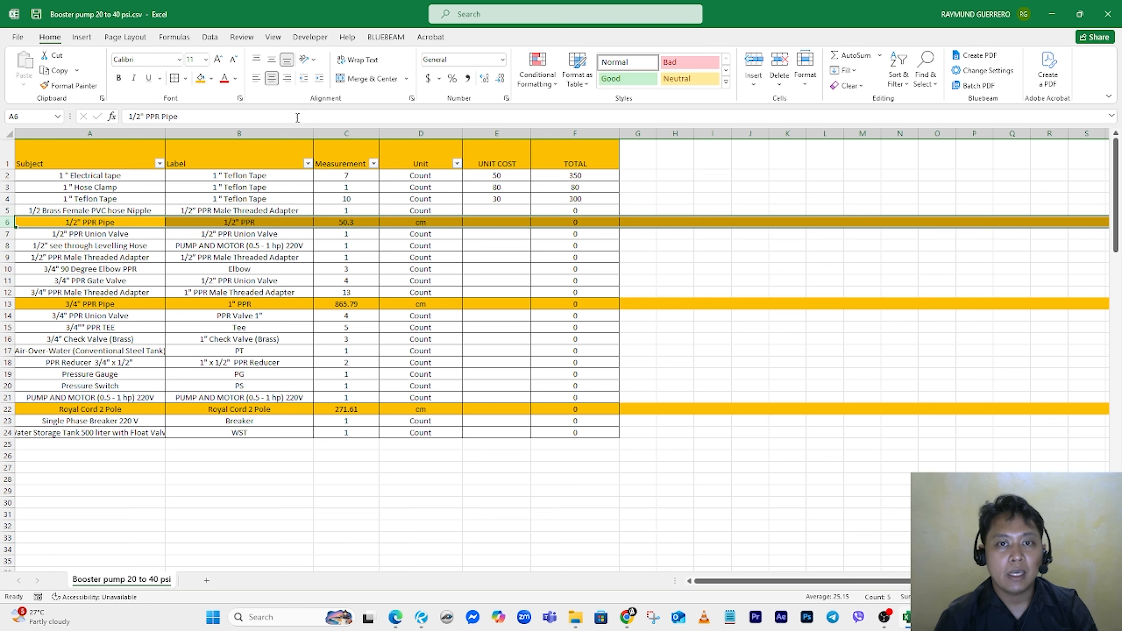
Step: Enter a unit cost of 150 for both the 1/2 Brass Female PVC hose Nipple and the 1/2" PPR Union Valve
double_click(486, 210)
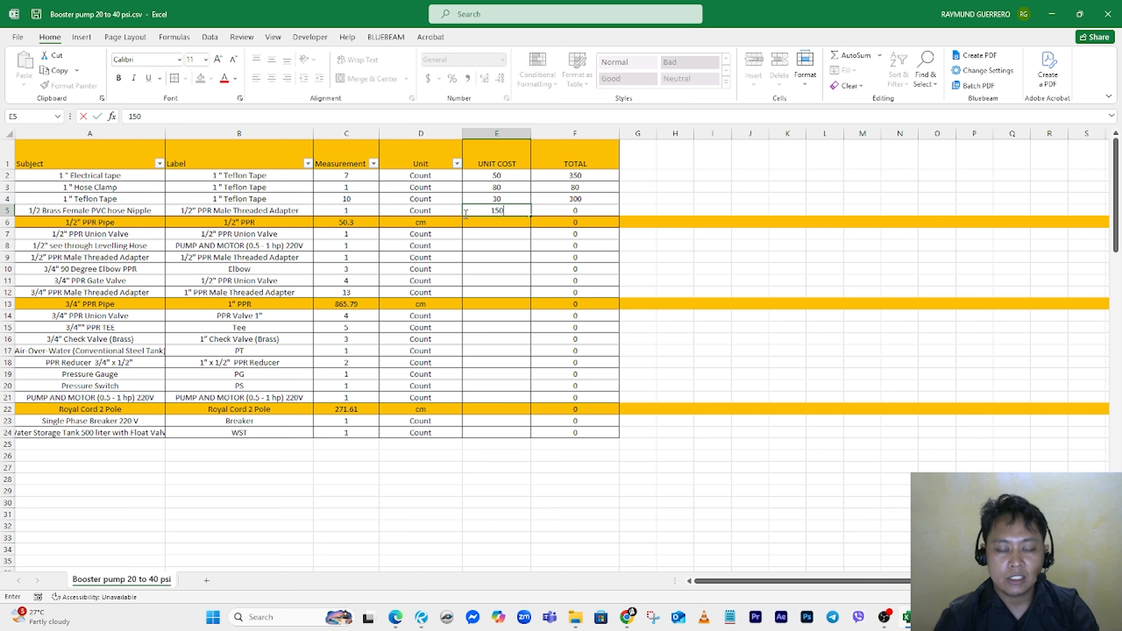
key("Return")
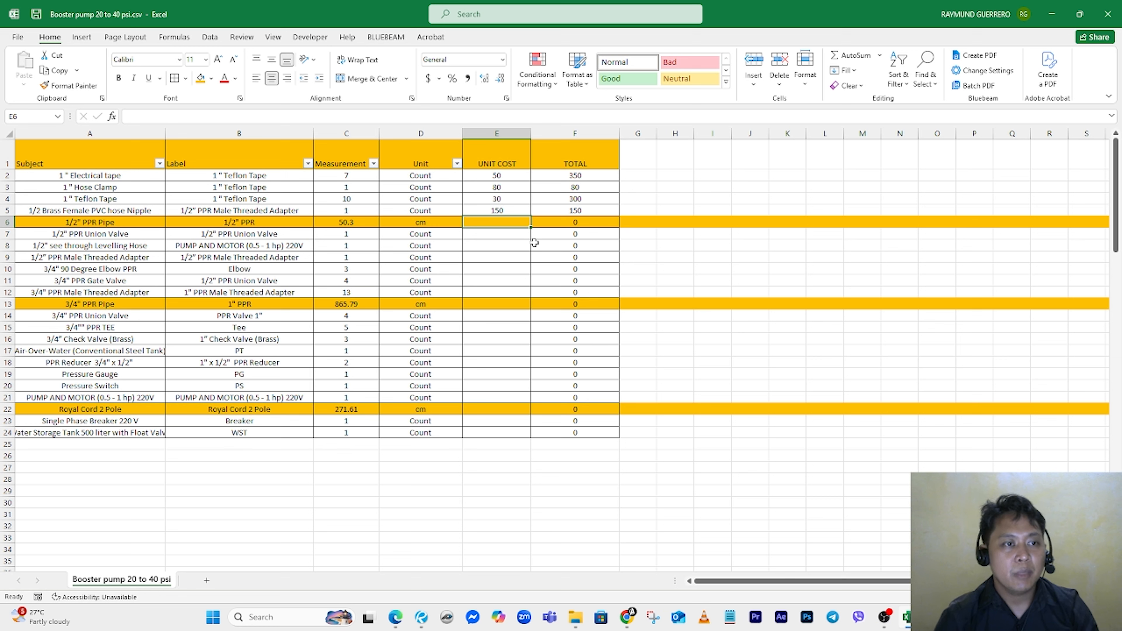
left_click(499, 233)
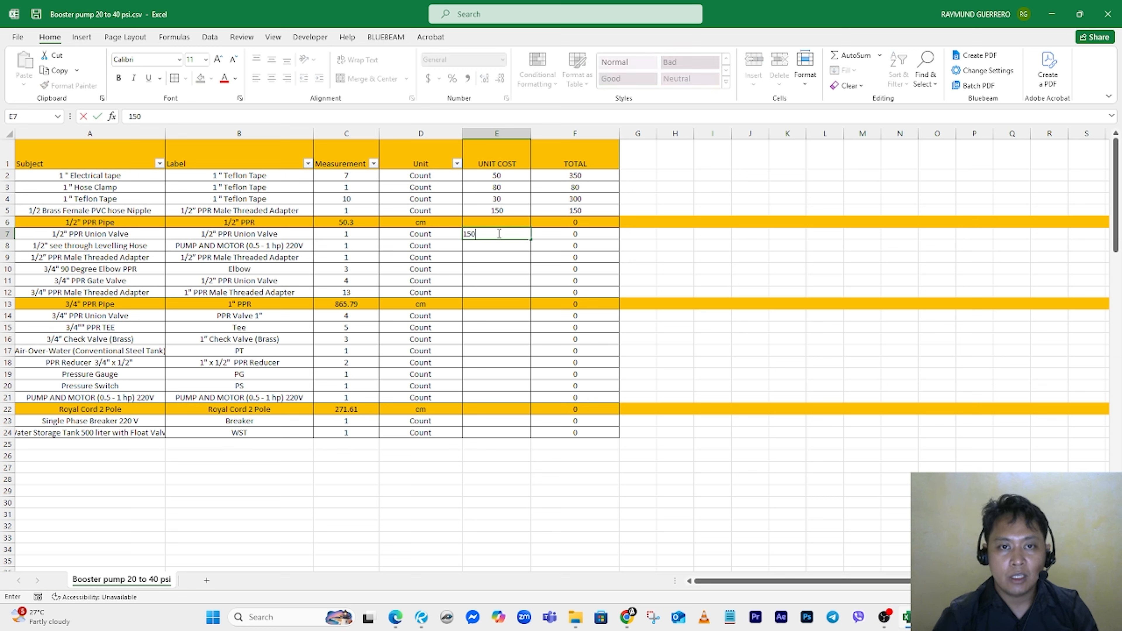
key("Return")
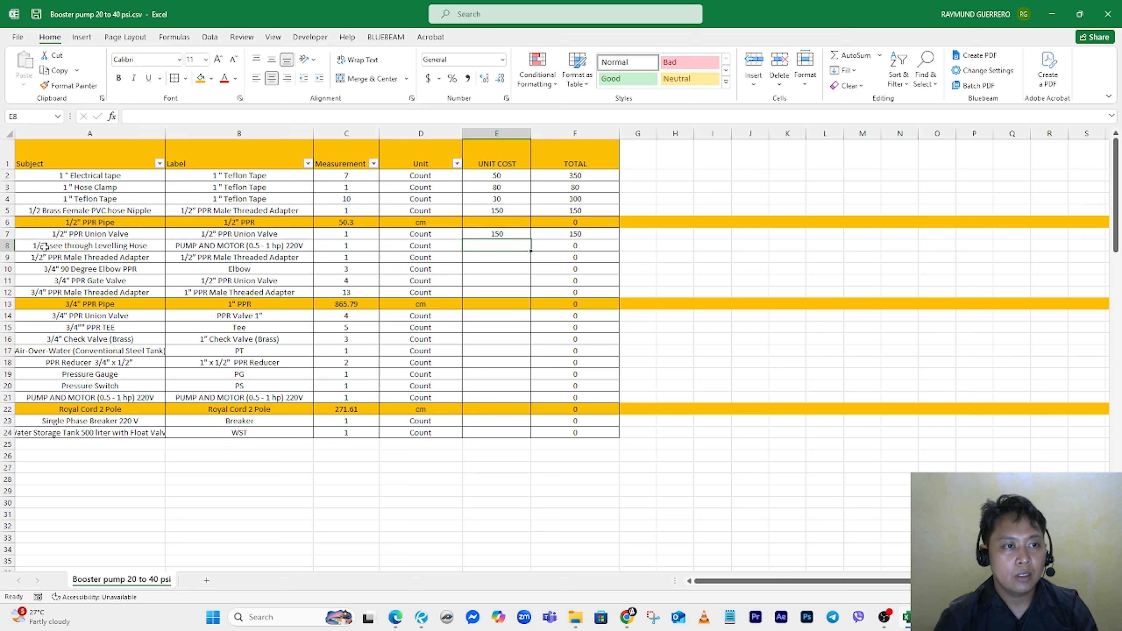
Step: Replace the label in B8 with a copy of its subject text, 1/2" see through Levelling Hose
left_click(486, 248)
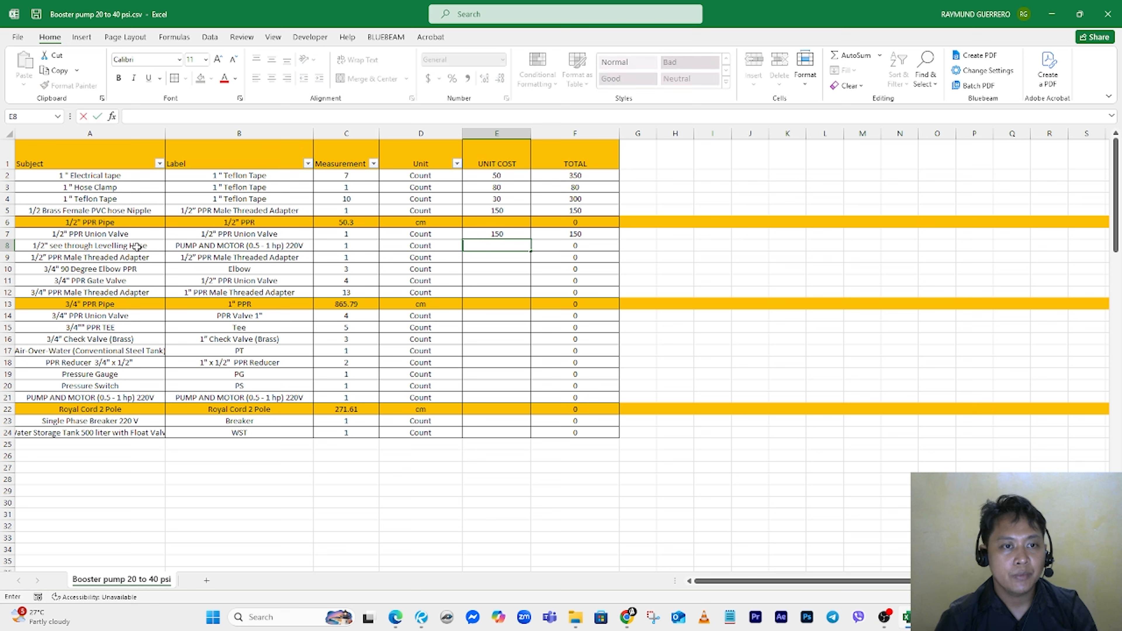
left_click(2, 245)
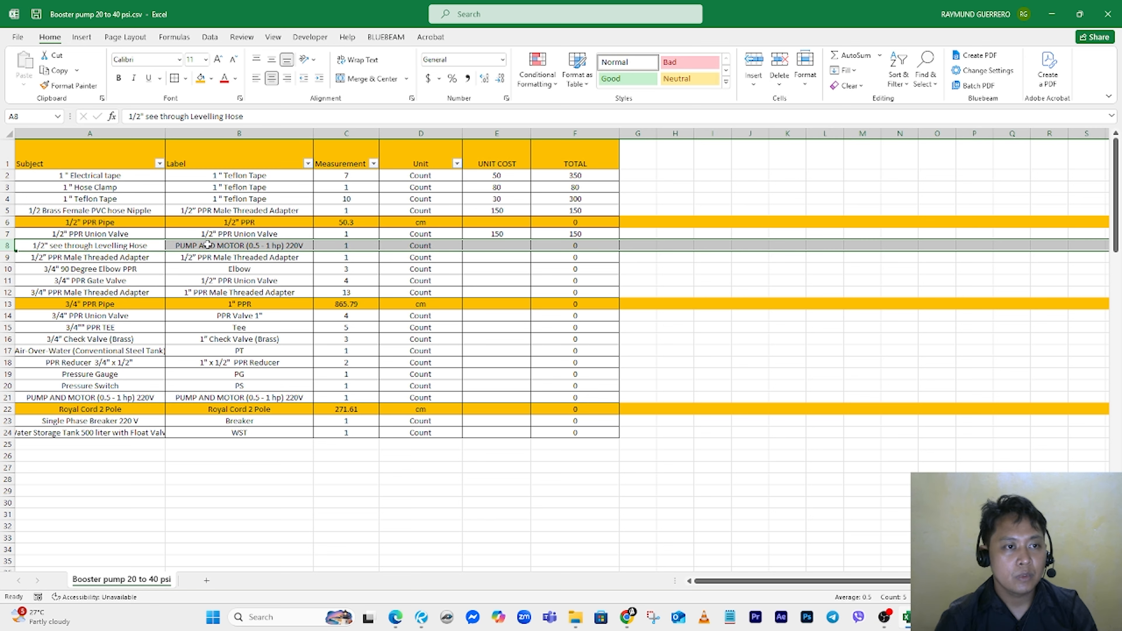
double_click(138, 244)
left_click_drag(139, 245, 1, 245)
key("ctrl+c")
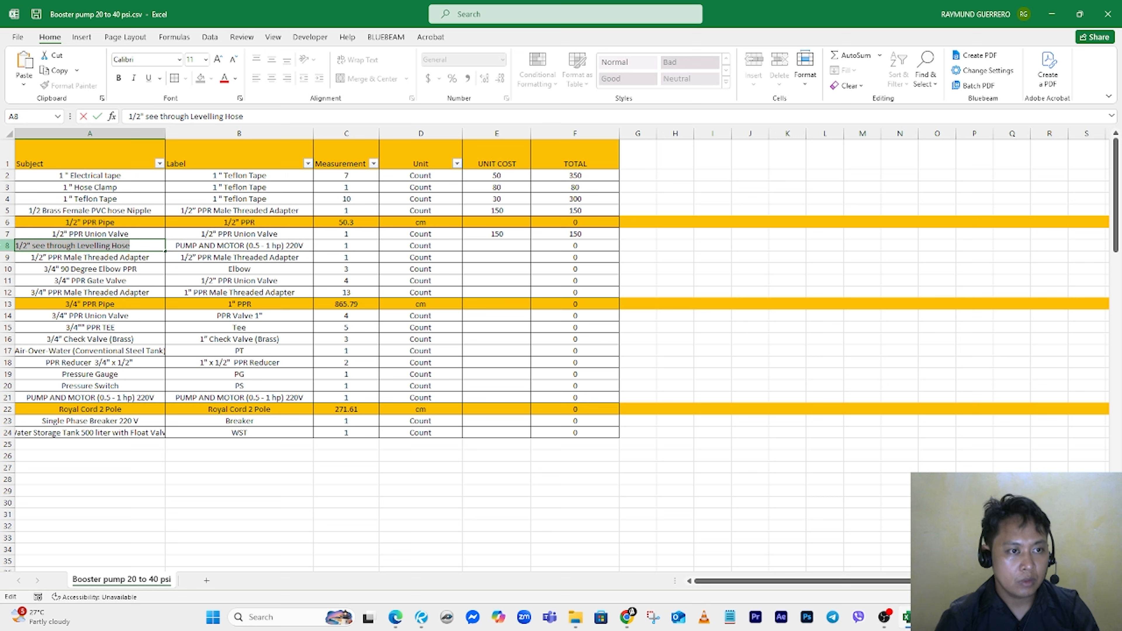
left_click(295, 245)
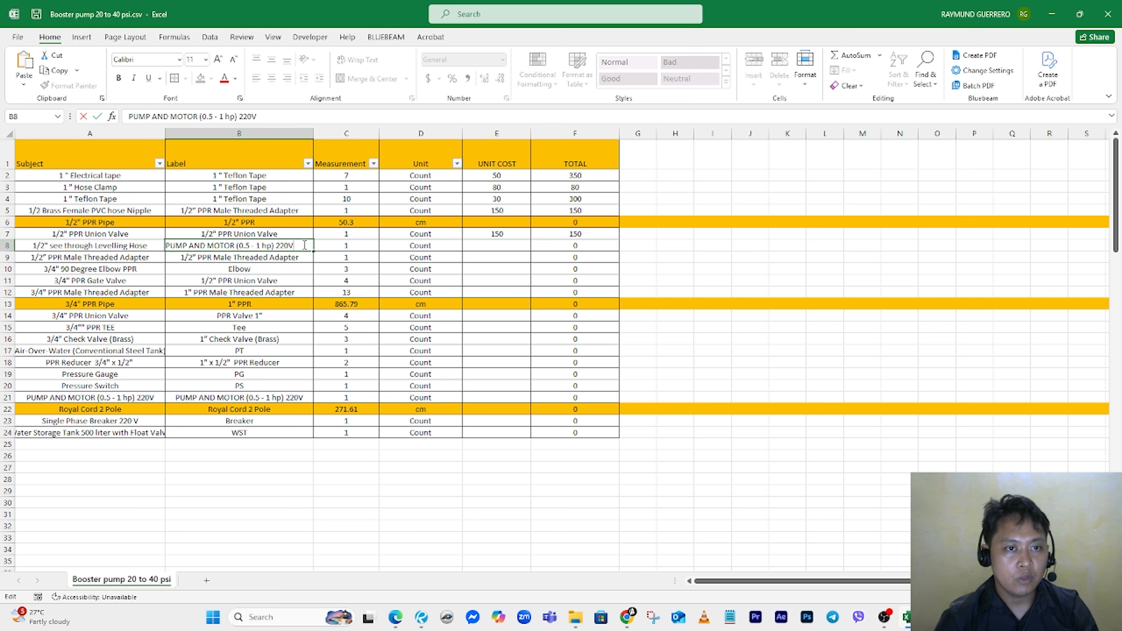
double_click(295, 245)
left_click_drag(295, 245, 150, 235)
key("ctrl+v")
key("Return")
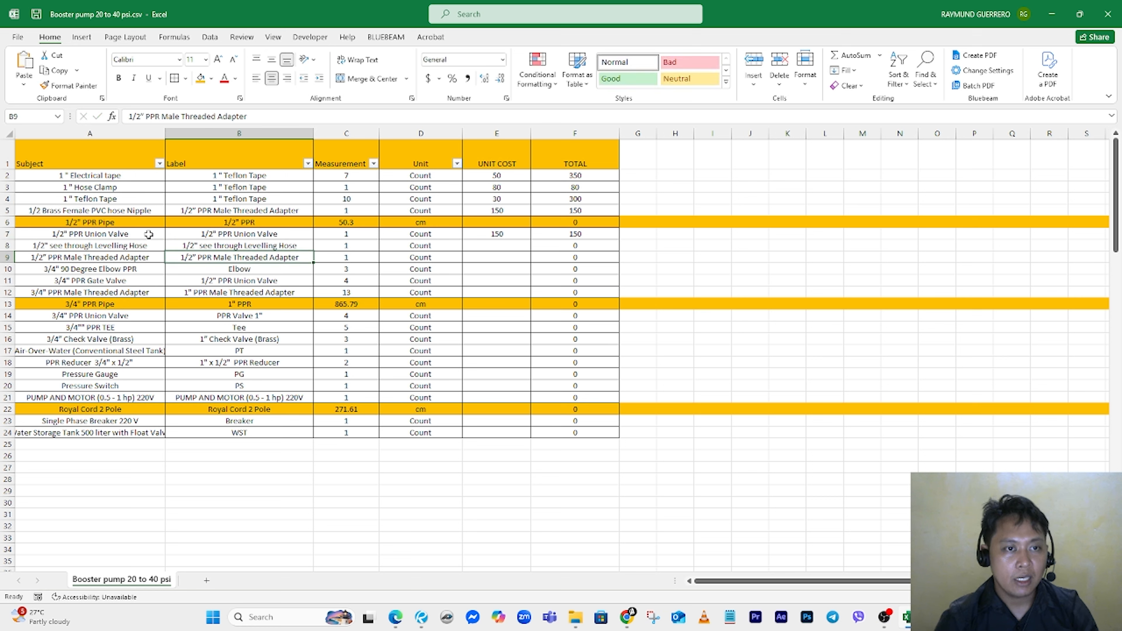
Step: Highlight the 1/2" see through Levelling Hose row in orange and change its quantity to 3 with unit m
double_click(498, 244)
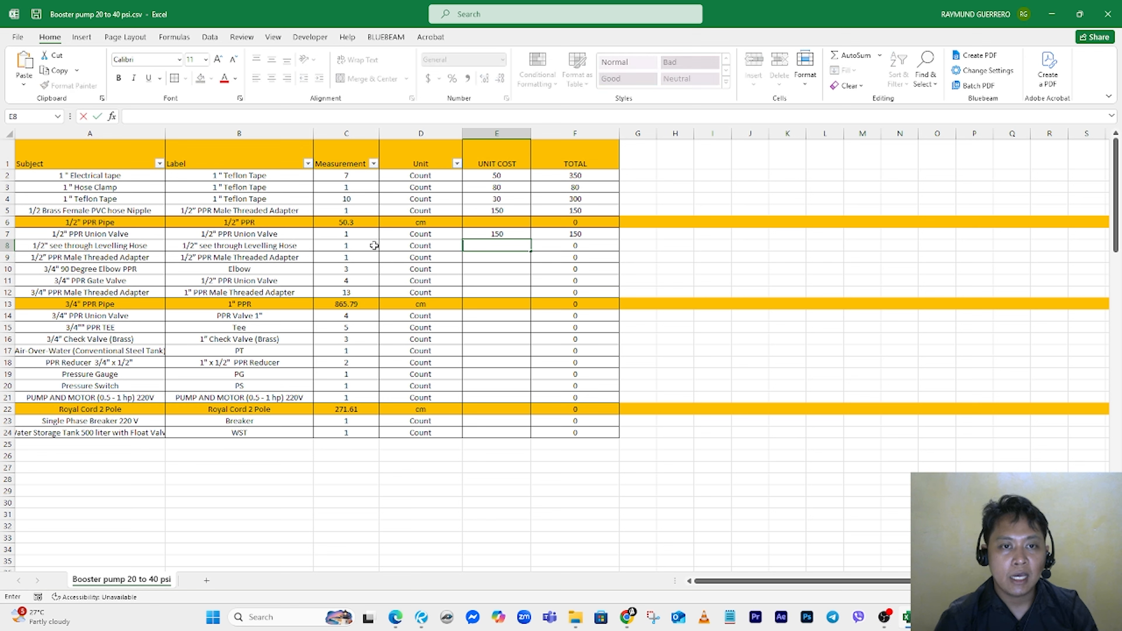
left_click(8, 246)
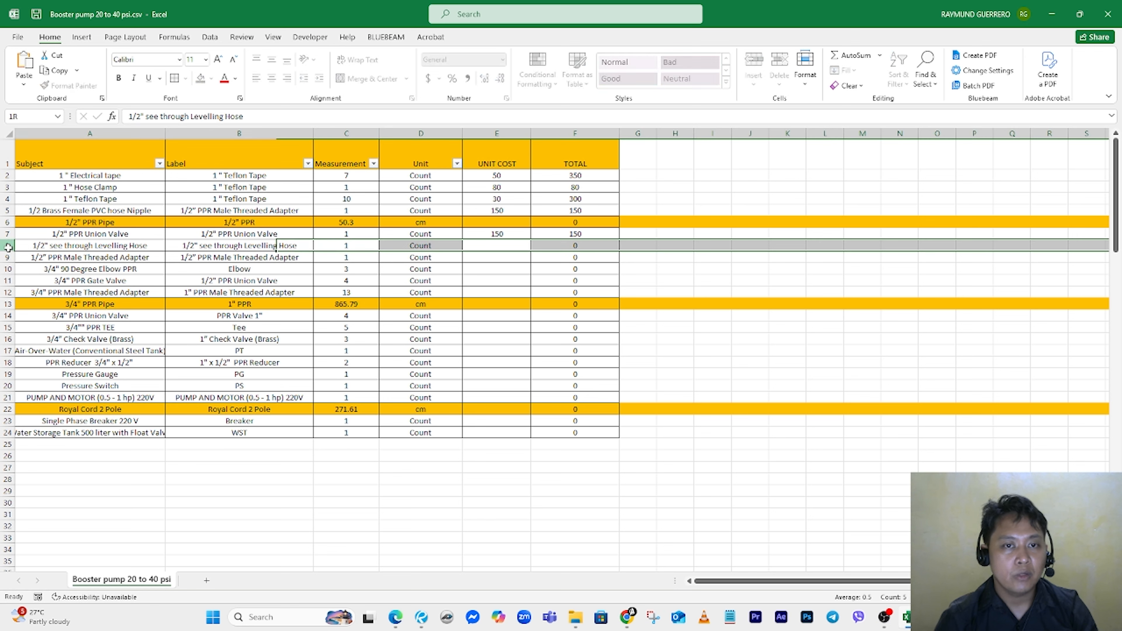
double_click(437, 247)
left_click_drag(438, 247, 344, 242)
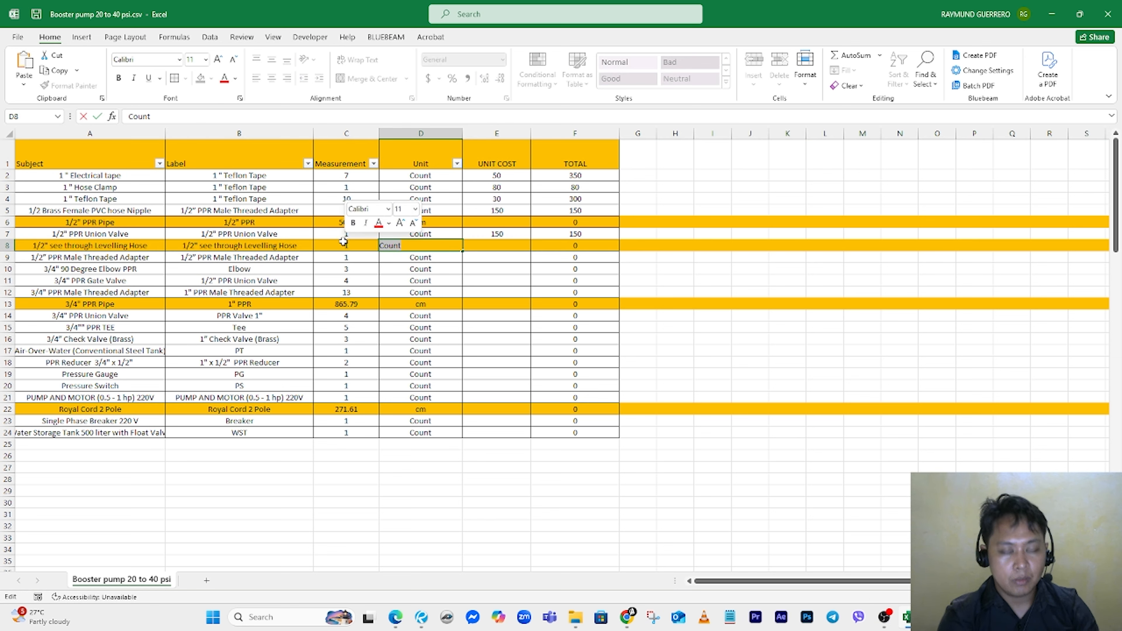
type("m")
key("Return")
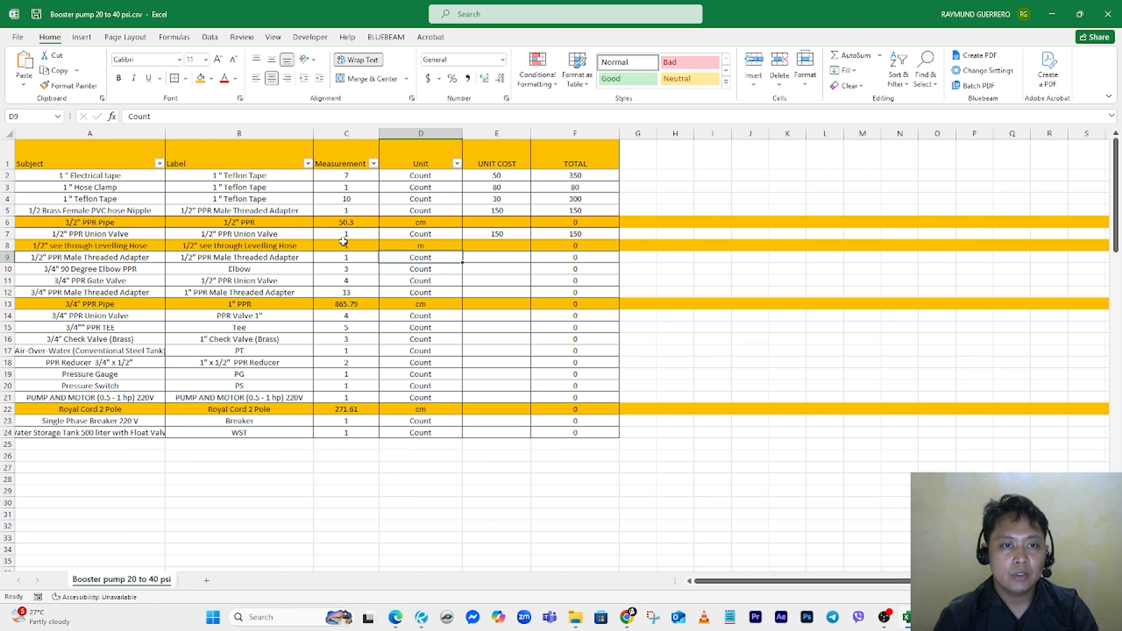
left_click(357, 246)
type("3")
key("Return")
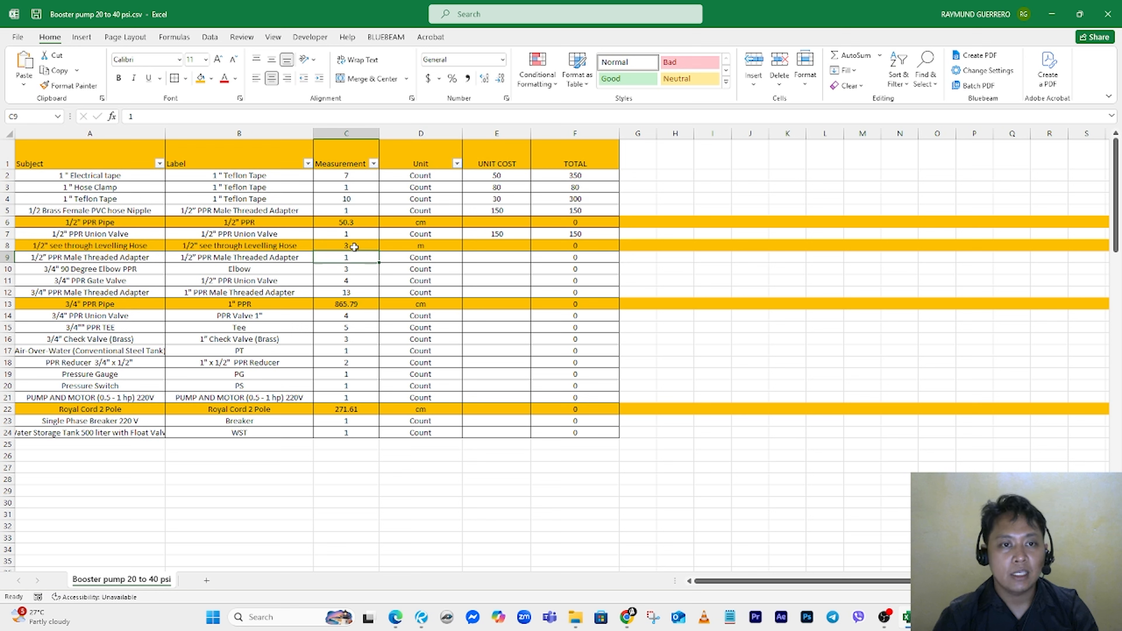
Step: Enter unit costs of 50 for the 1/2" see through Levelling Hose and 150 for the 1/2" PPR Male Threaded Adapter
left_click(509, 241)
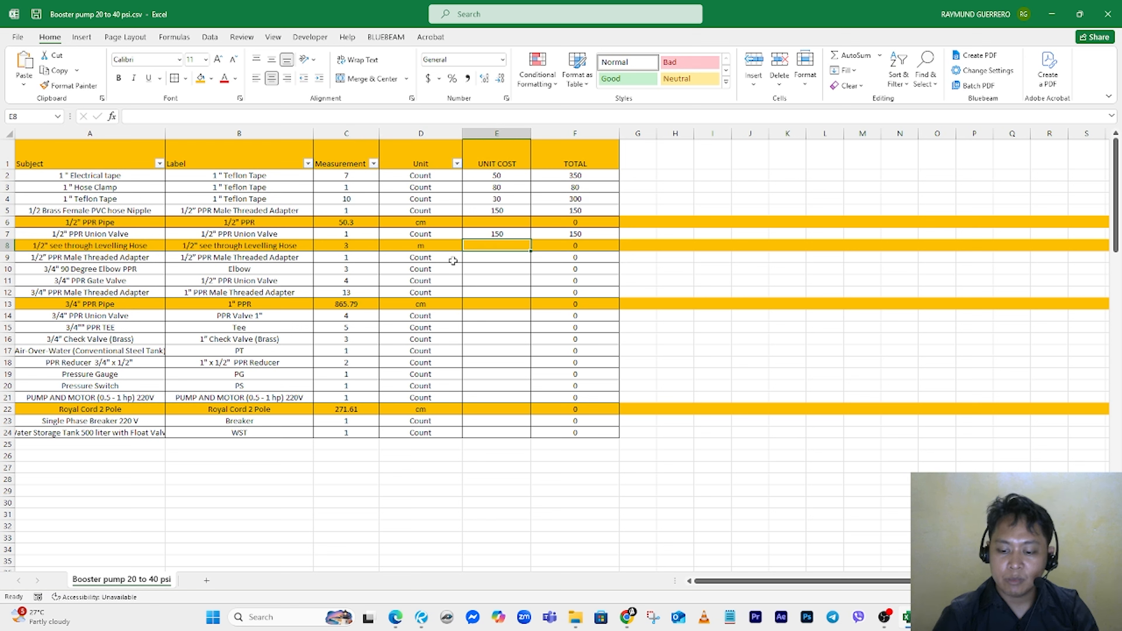
type("50")
key("Return")
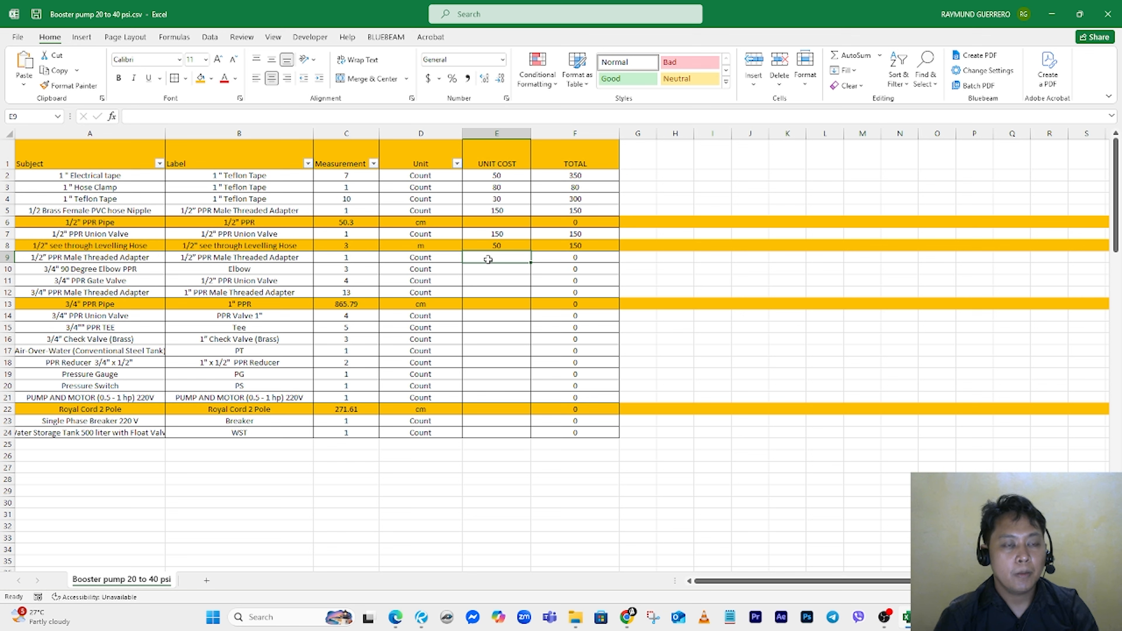
type("150")
key("Return")
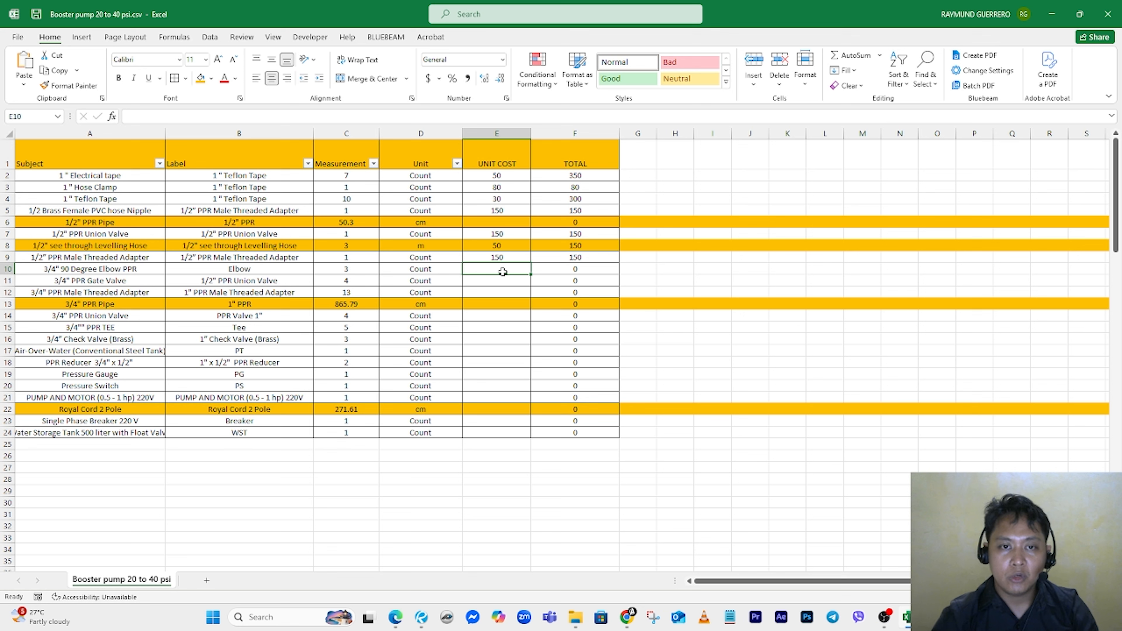
Step: Enter unit costs of 100 for the 3/4" 90 Degree Elbow PPR, 200 for the 3/4" PPR Gate Valve and 200 for the 3/4" PPR Male Threaded Adapter
type("100")
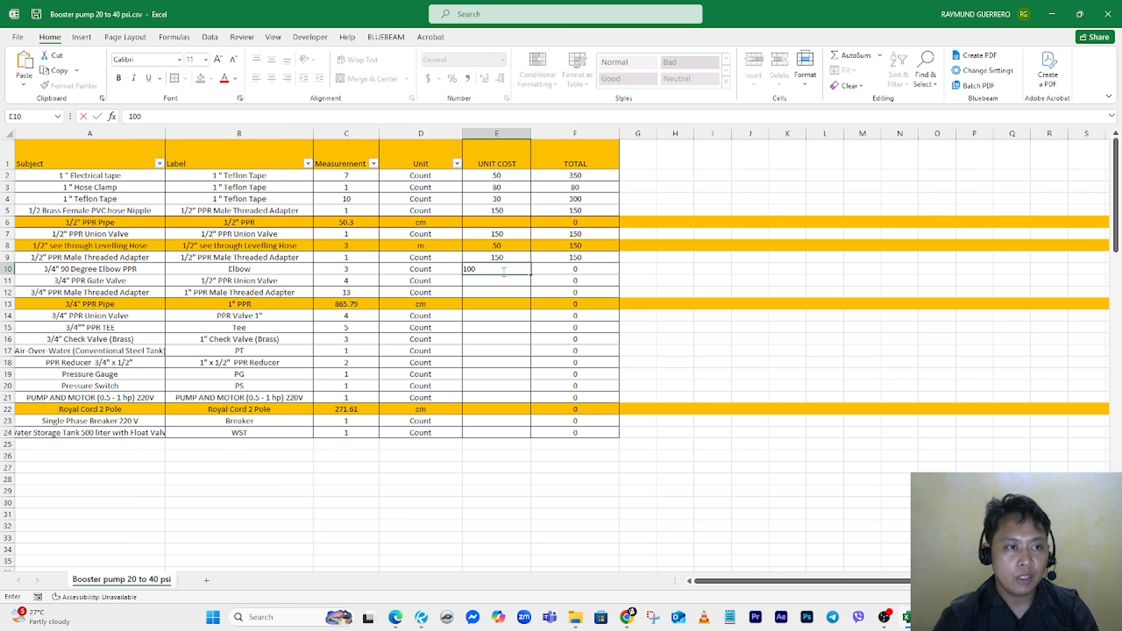
key("Return")
type("200")
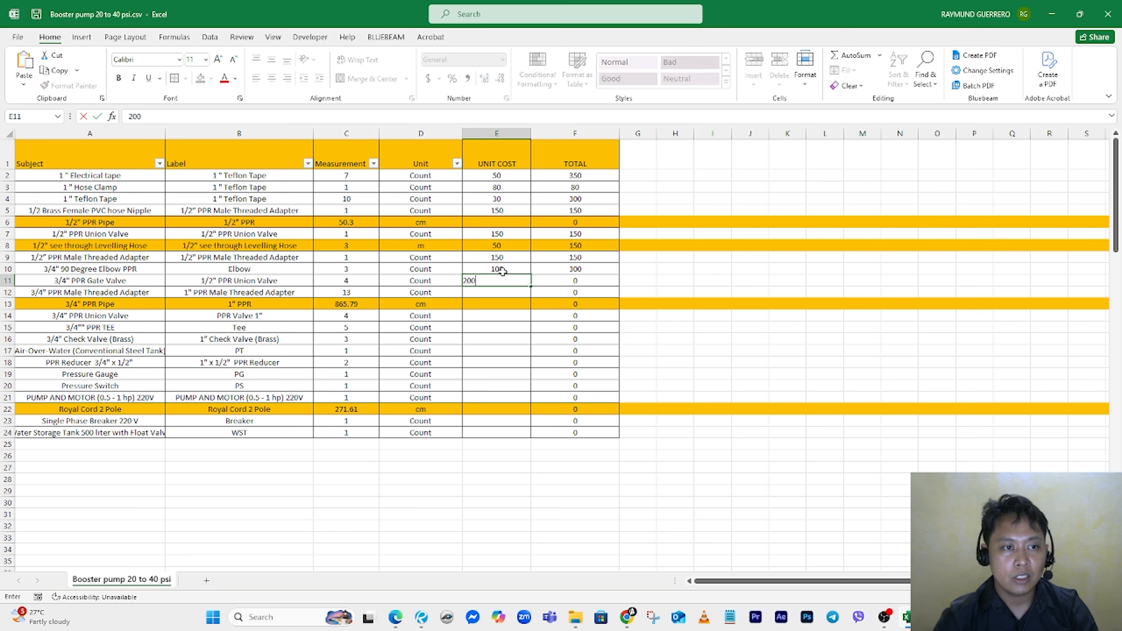
key("Return")
type("500")
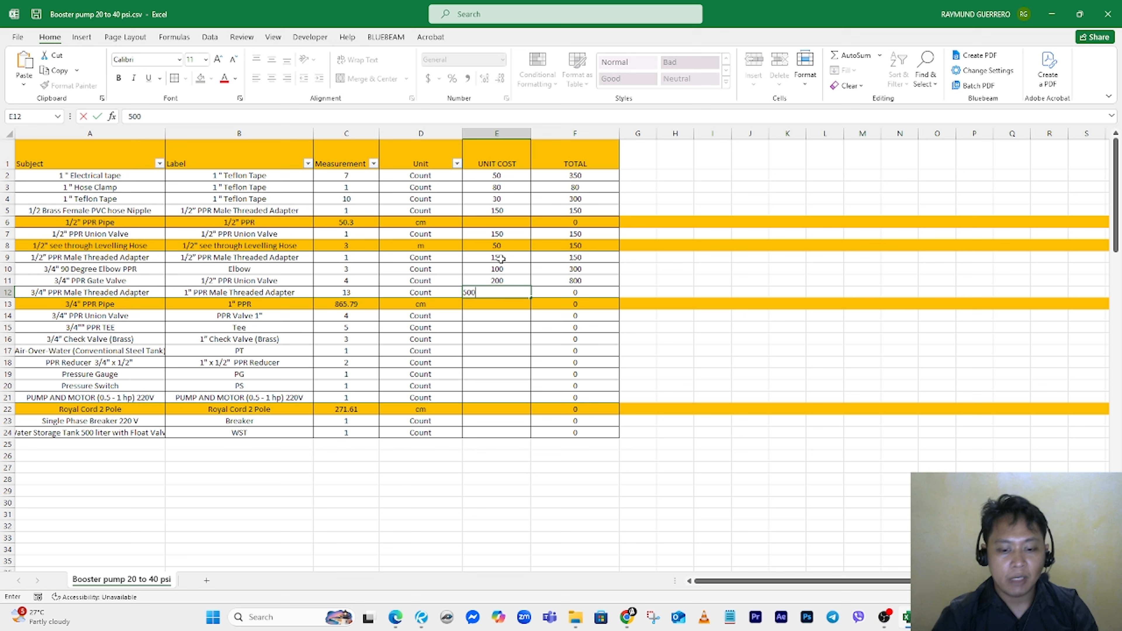
key("BackSpace")
key("BackSpace")
type("00")
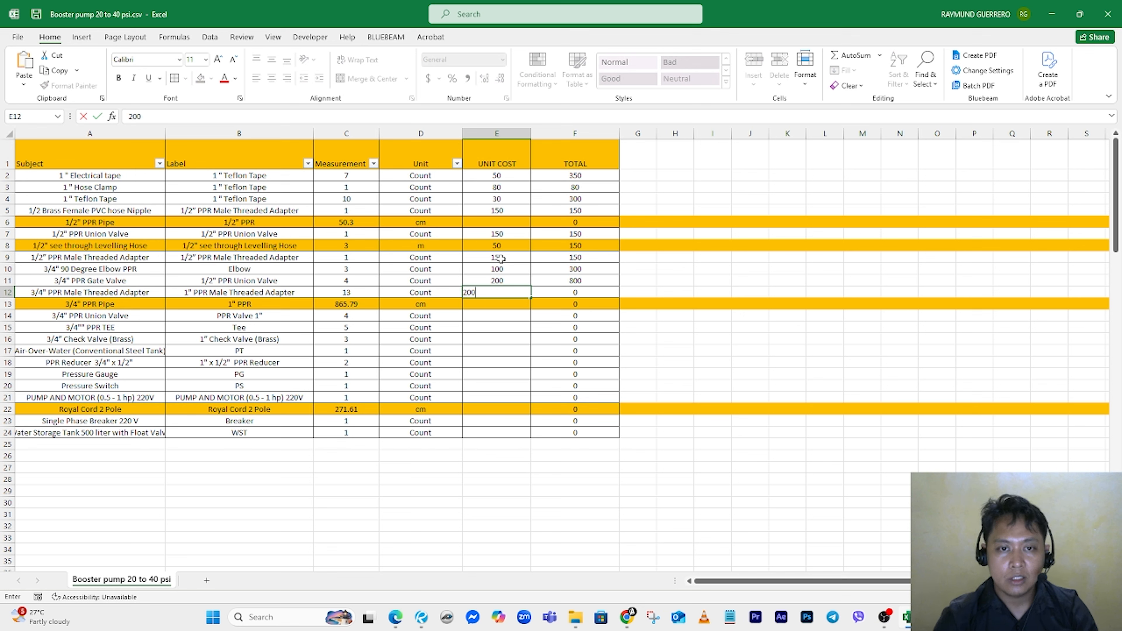
key("Return")
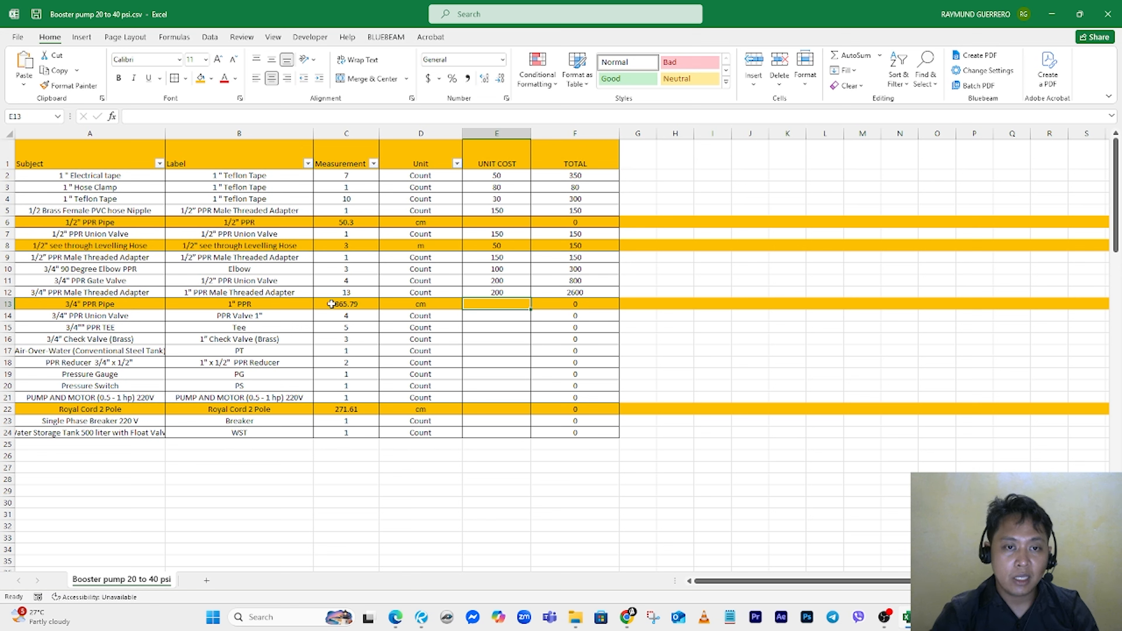
Step: Change the unit of the 3/4" PPR Pipe row to Length
left_click(340, 302)
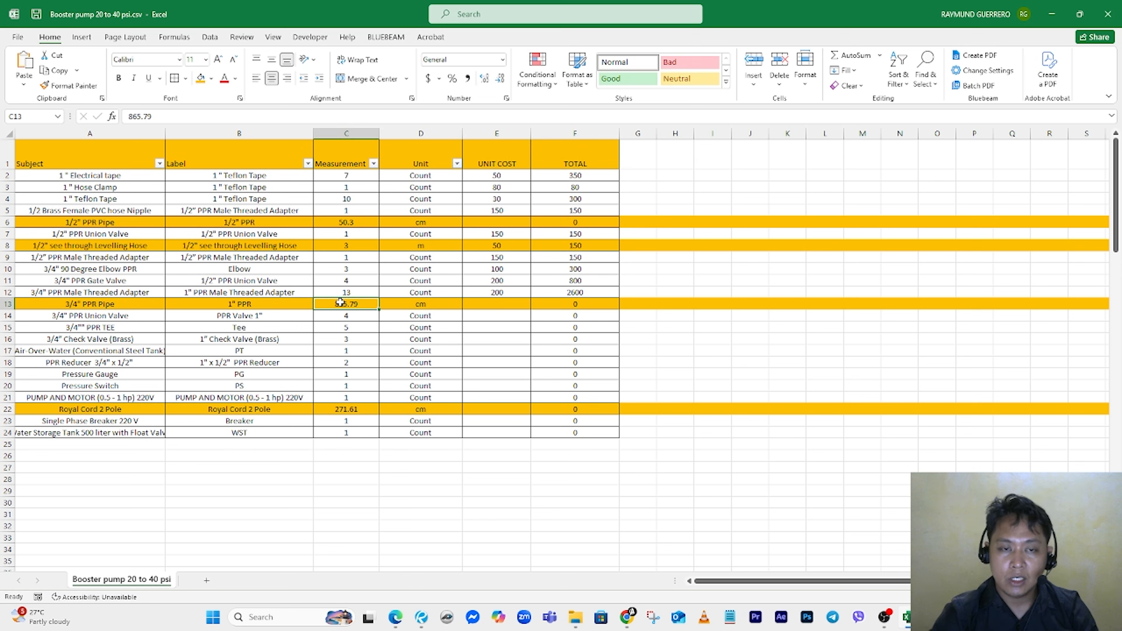
left_click(397, 306)
double_click(416, 304)
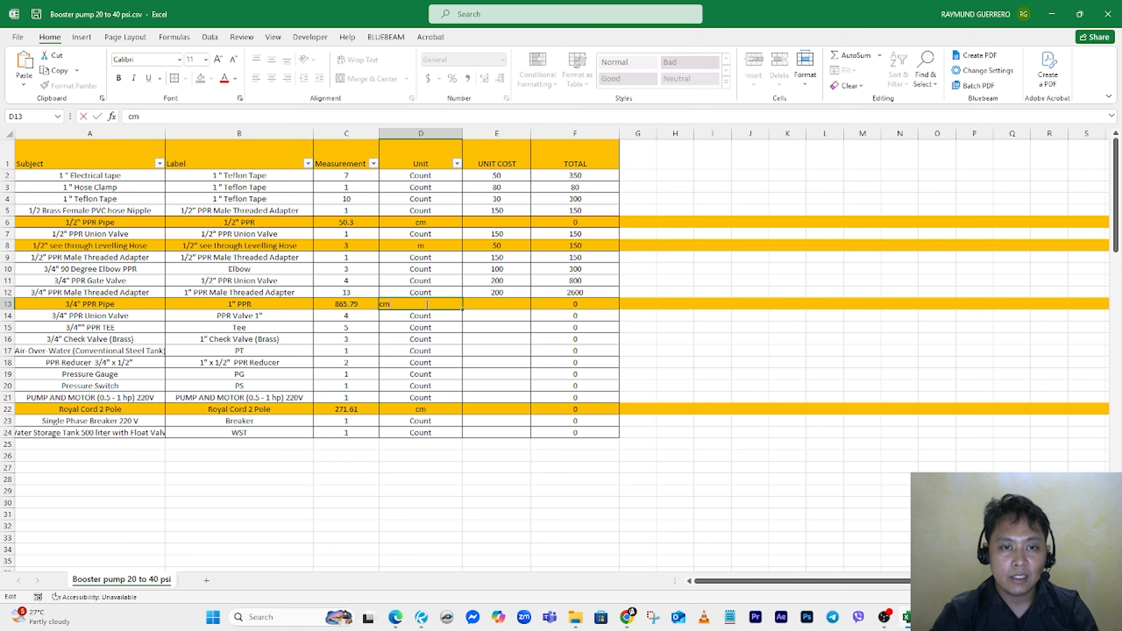
double_click(383, 304)
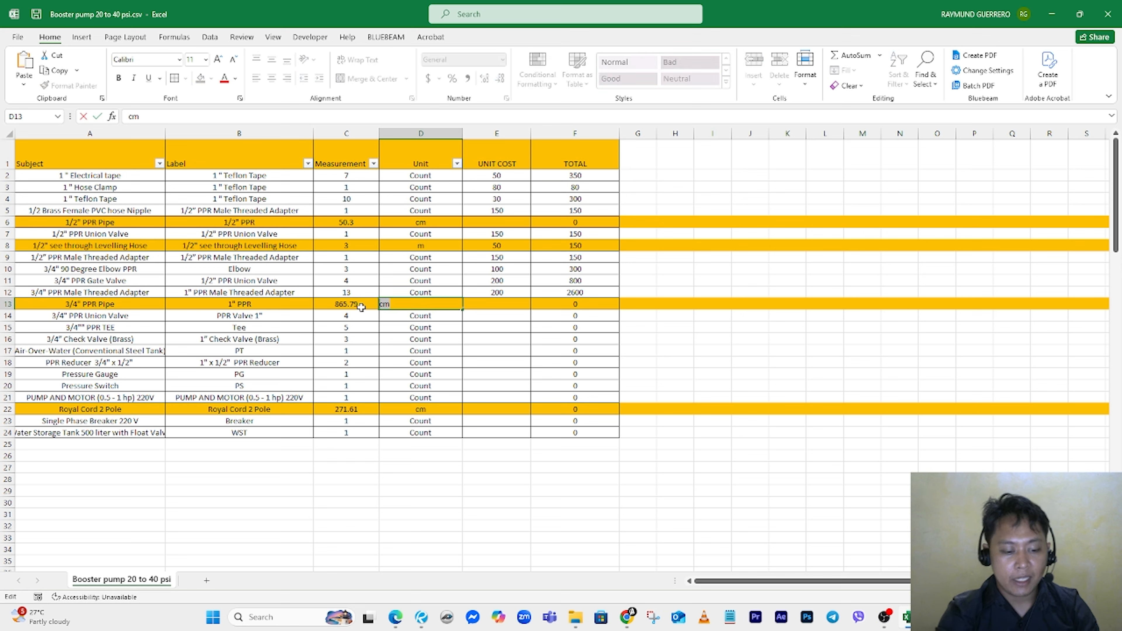
type("len")
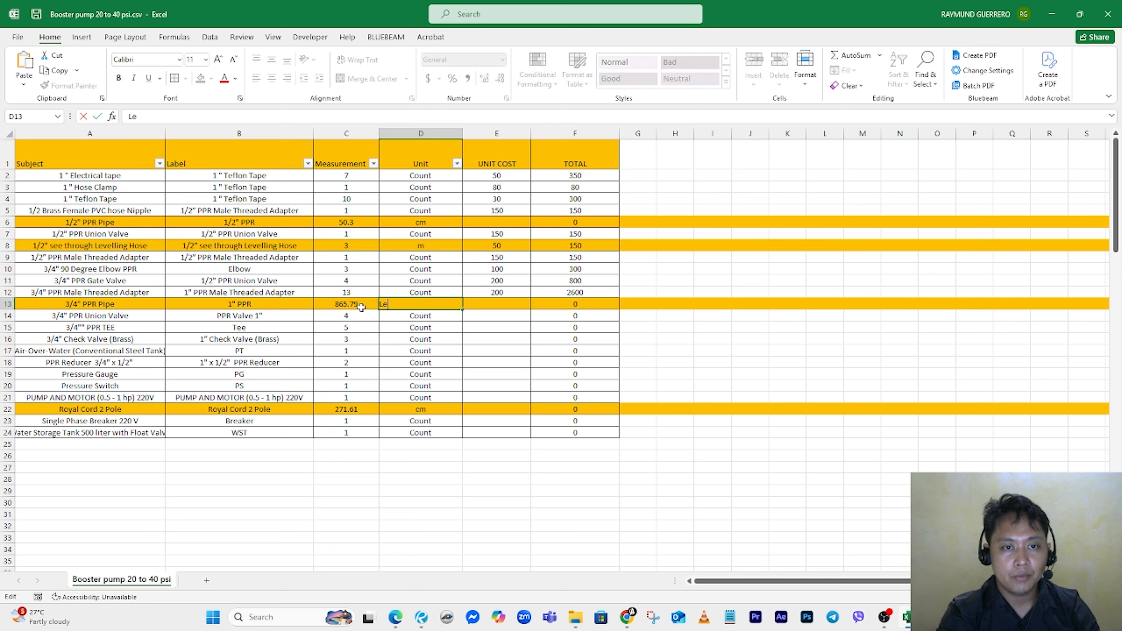
type("ght")
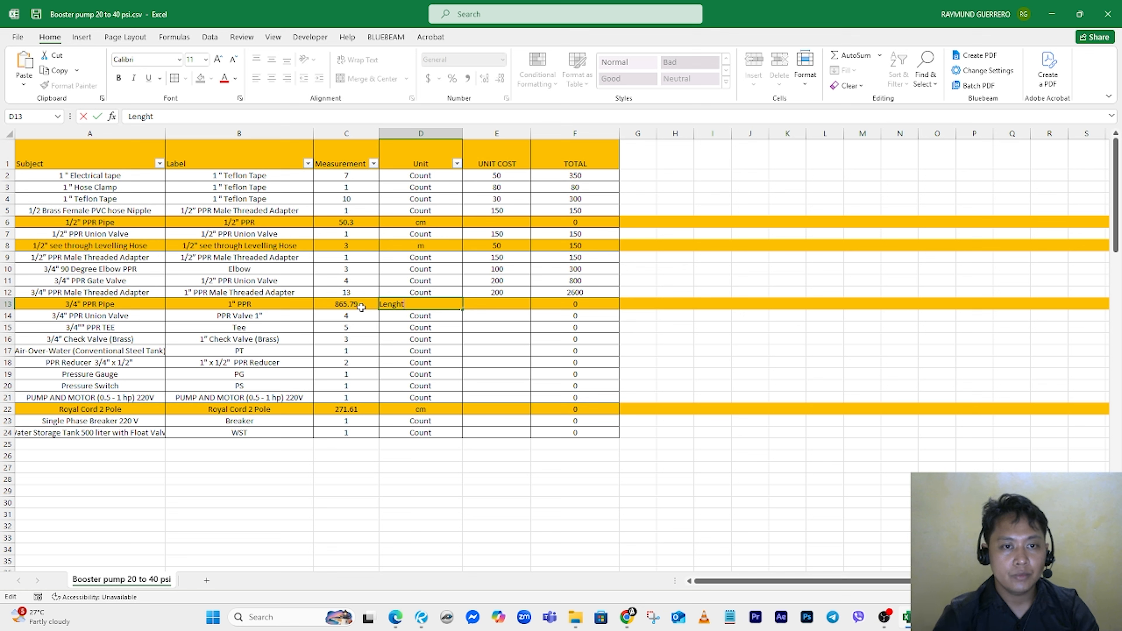
key("BackSpace")
key("BackSpace")
type("th")
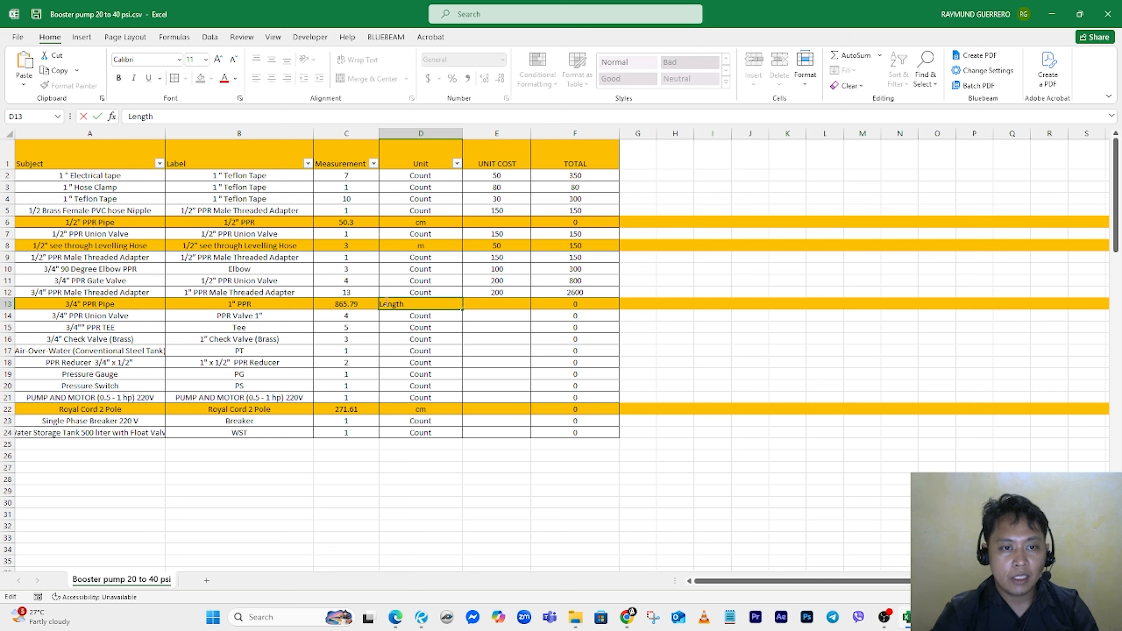
Step: Copy the word Length from the 3/4" PPR Pipe's unit and paste it over the 1/2" PPR Pipe's unit
double_click(386, 304)
key("ctrl+c")
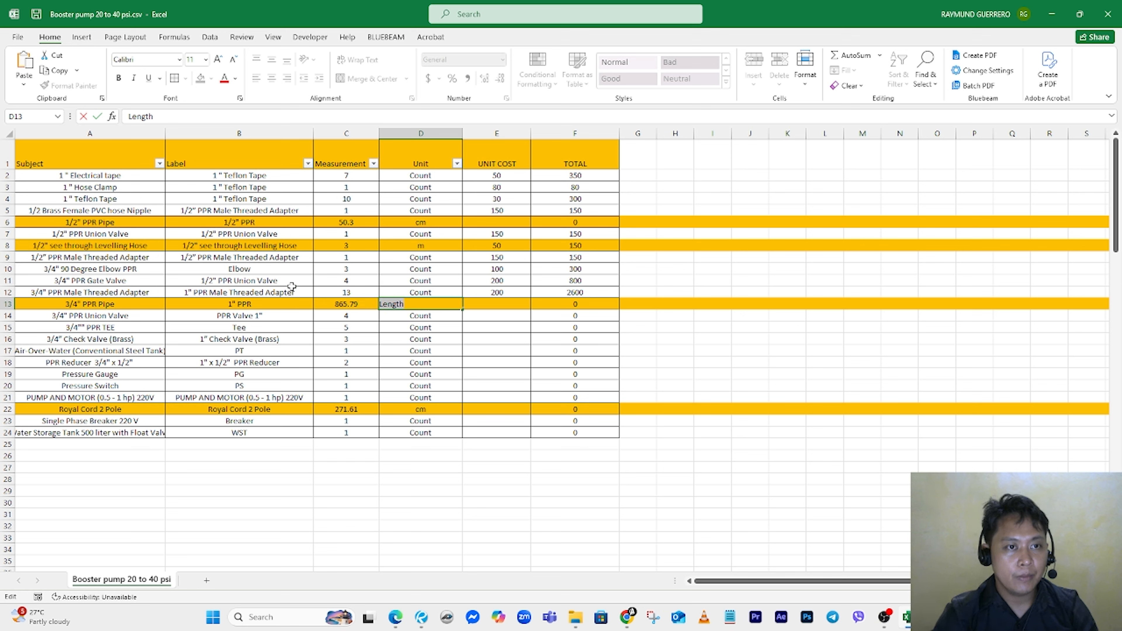
left_click(411, 220)
double_click(410, 221)
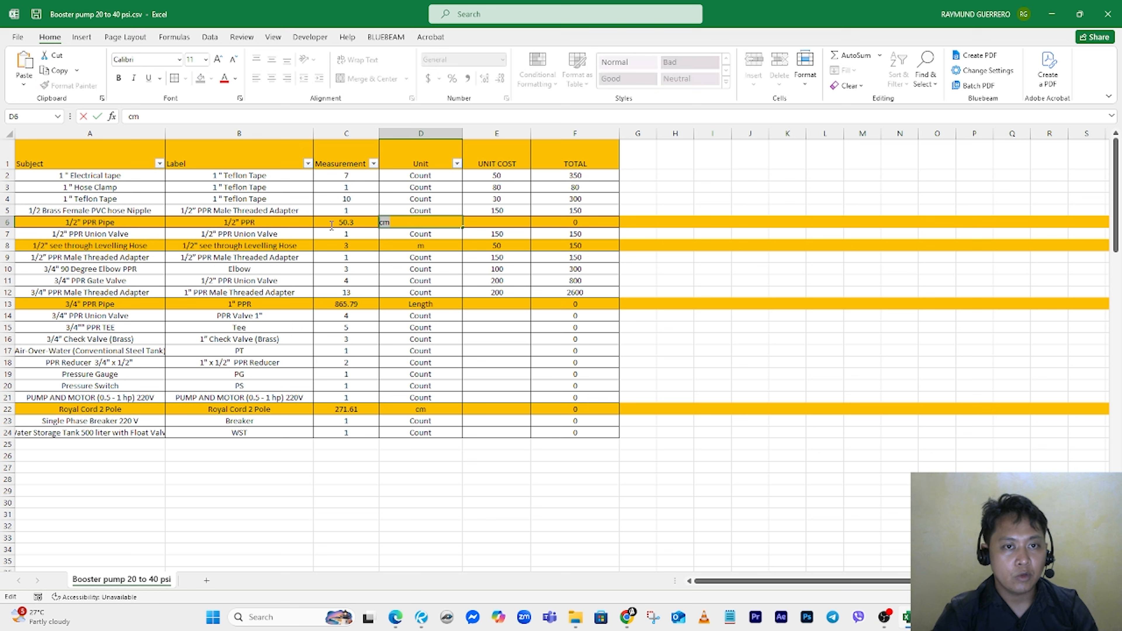
key("ctrl+v")
key("Return")
Step: Change the unit of the Royal Cord 2 Pole row to m
double_click(424, 409)
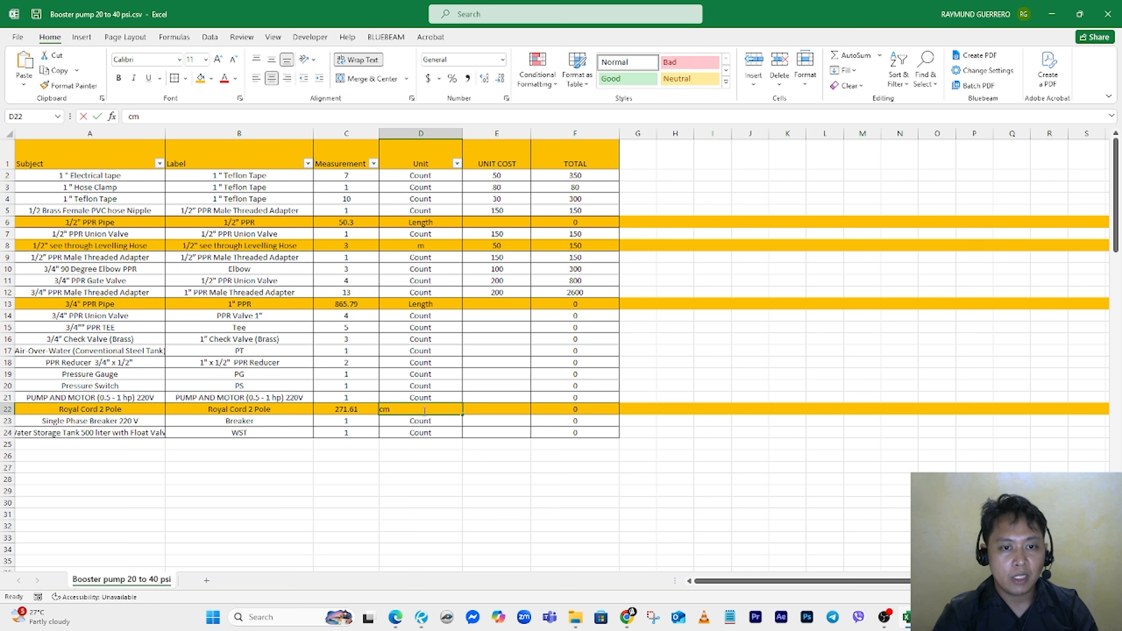
type("m")
key("Return")
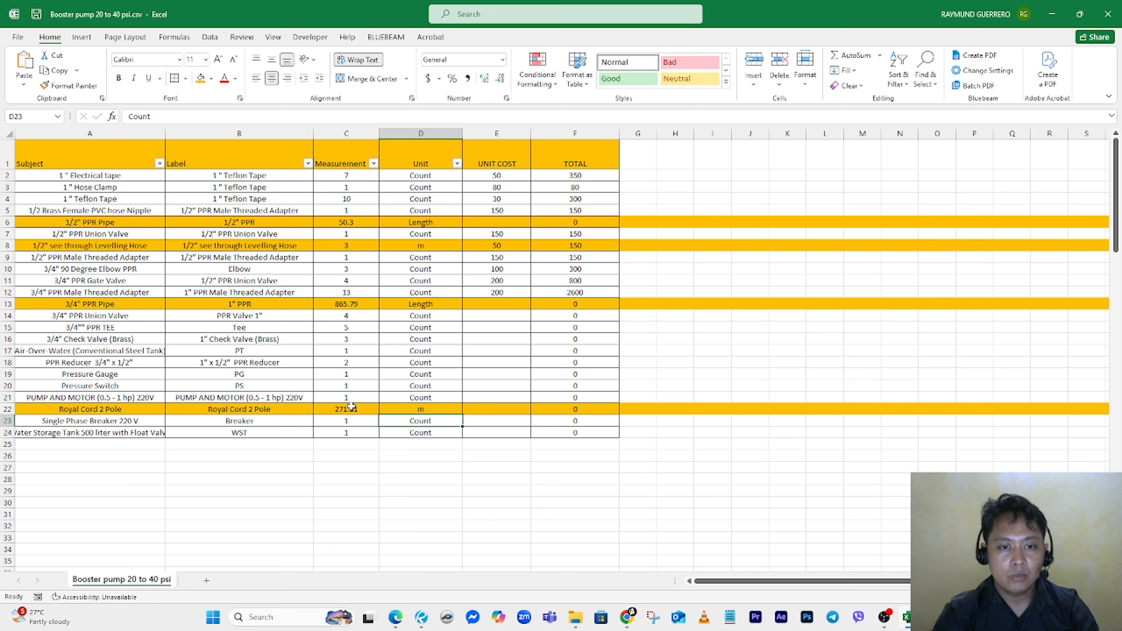
Step: Give the 3/4" PPR Pipe a unit cost of 500 and set its quantity to 3
double_click(494, 304)
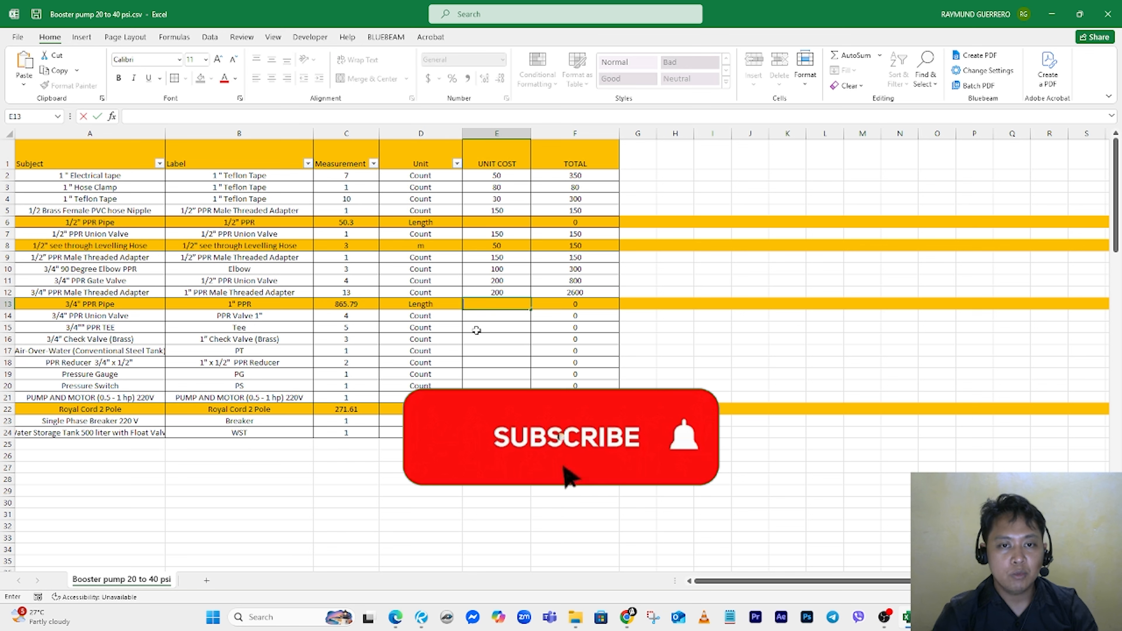
type("500")
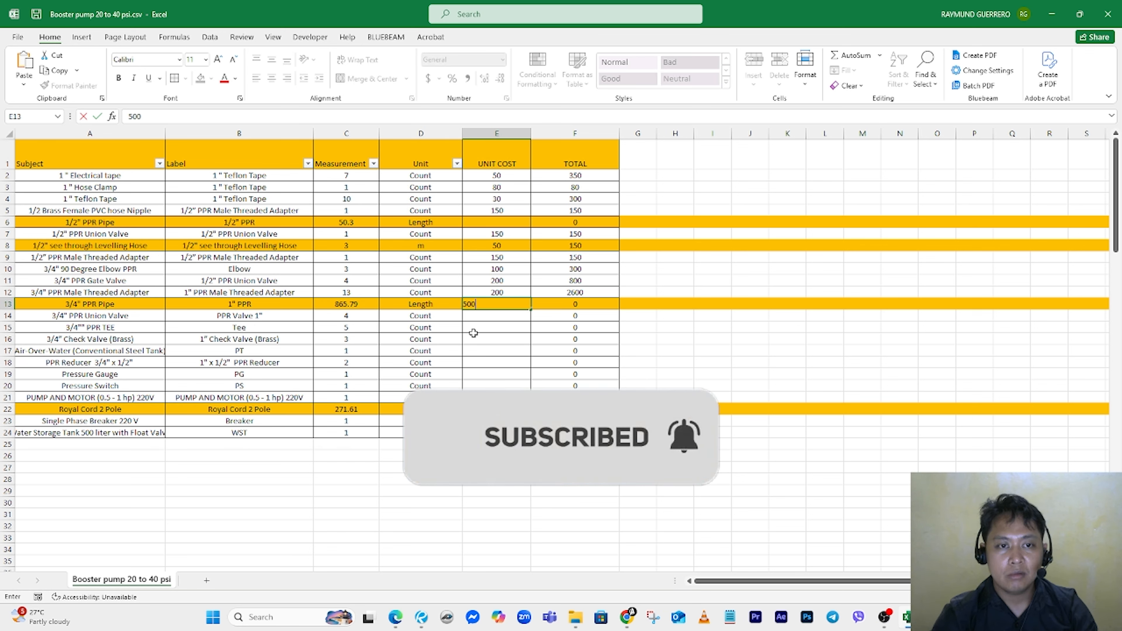
key("Return")
left_click(361, 307)
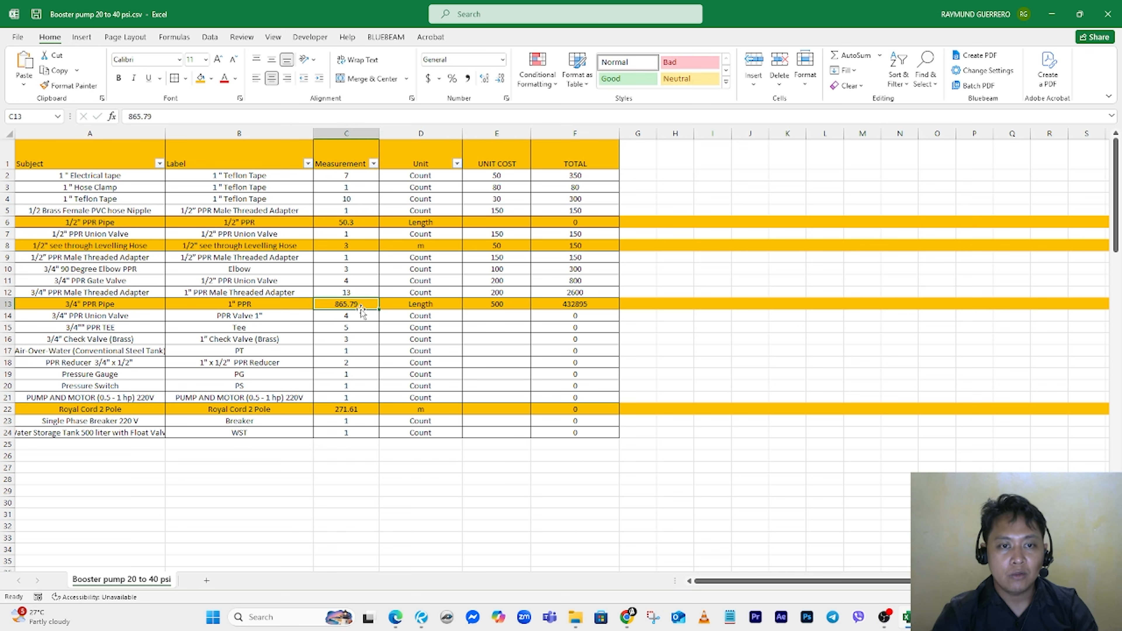
type("3")
key("Return")
Step: Set the 1/2" PPR Pipe's quantity to 1 and its unit cost to 300
left_click(355, 224)
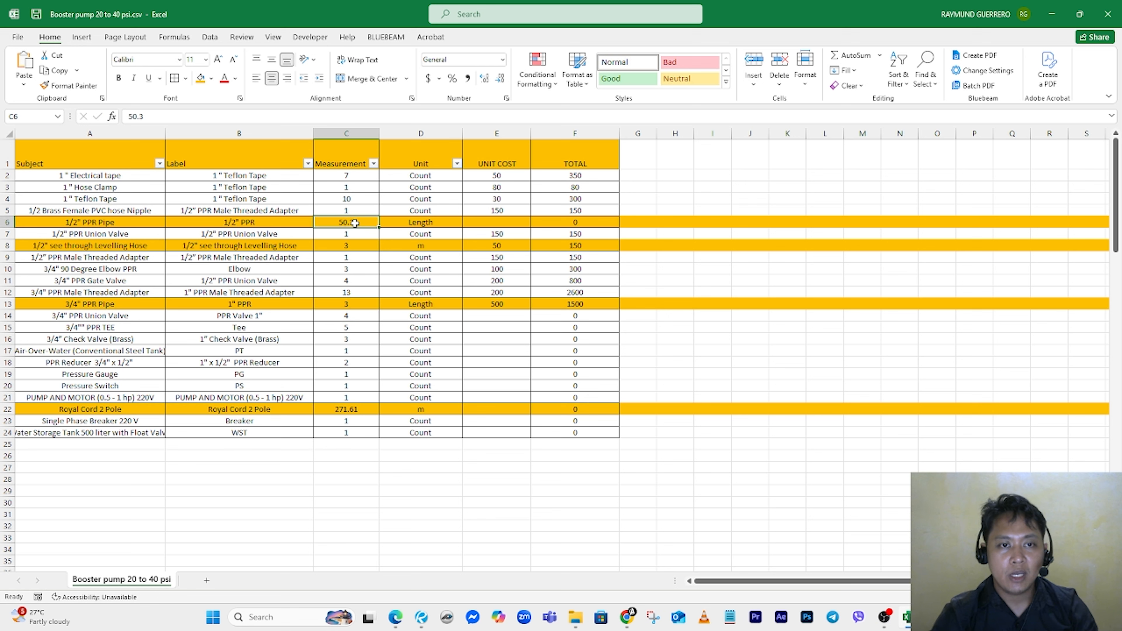
type("1")
key("Return")
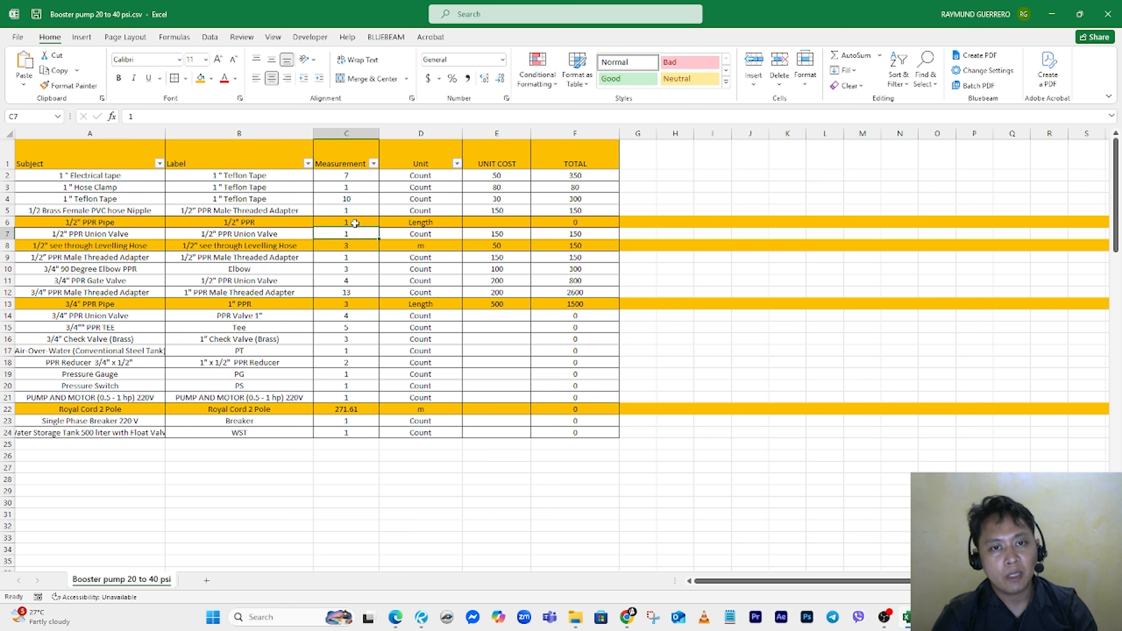
left_click(512, 223)
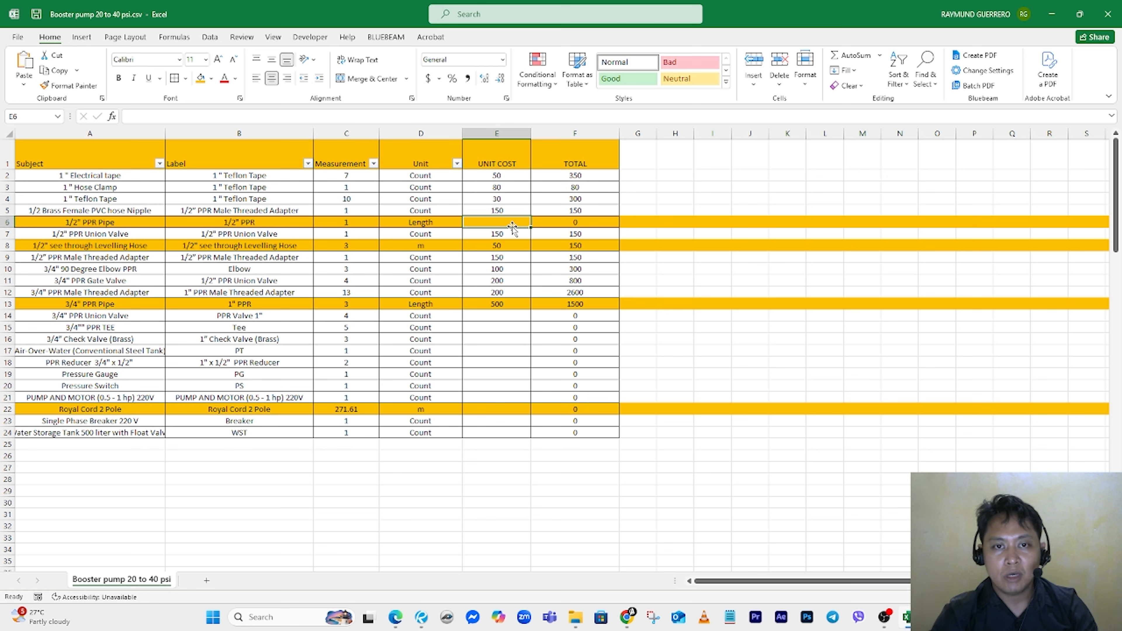
type("300")
key("Return")
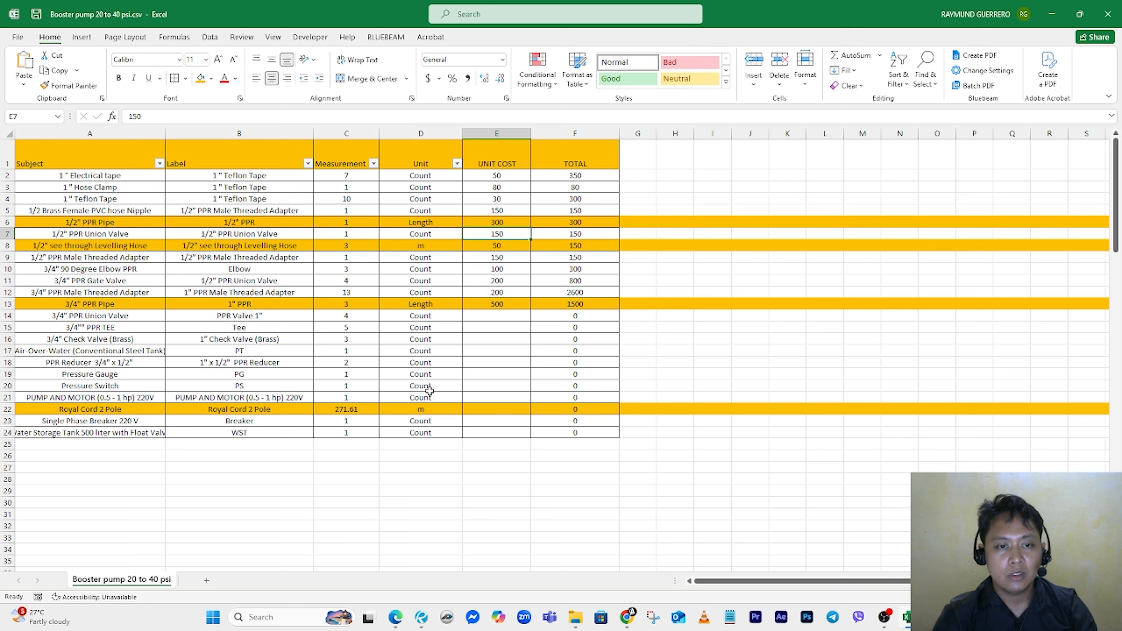
Step: Set the Royal Cord 2 Pole's quantity to 3 and its unit cost to 200
left_click(345, 410)
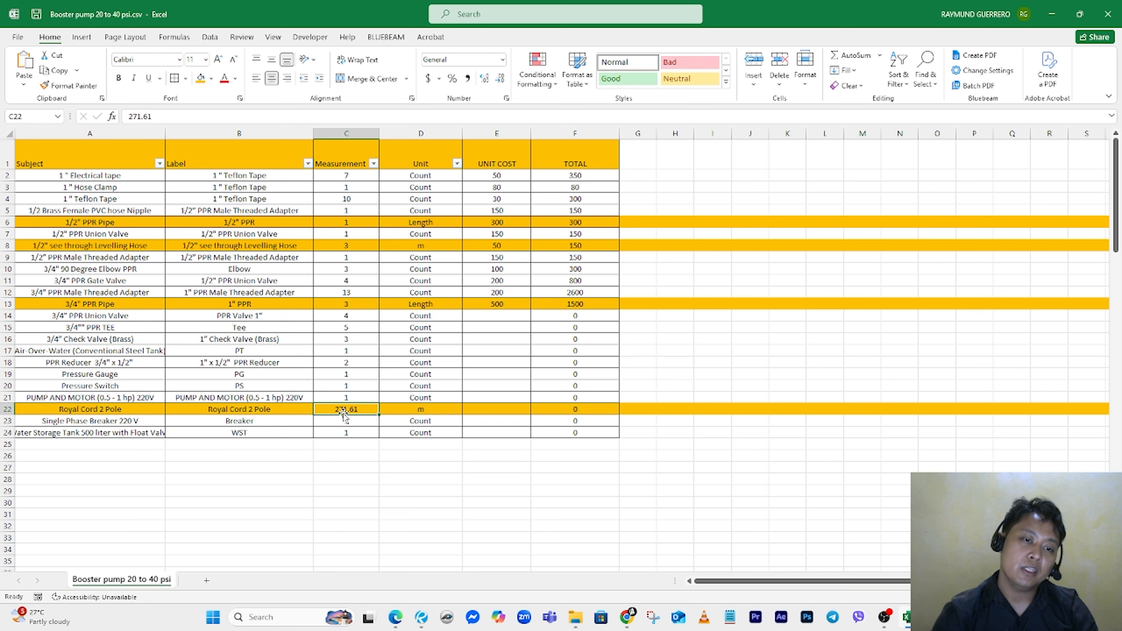
double_click(358, 409)
left_click_drag(358, 408, 275, 399)
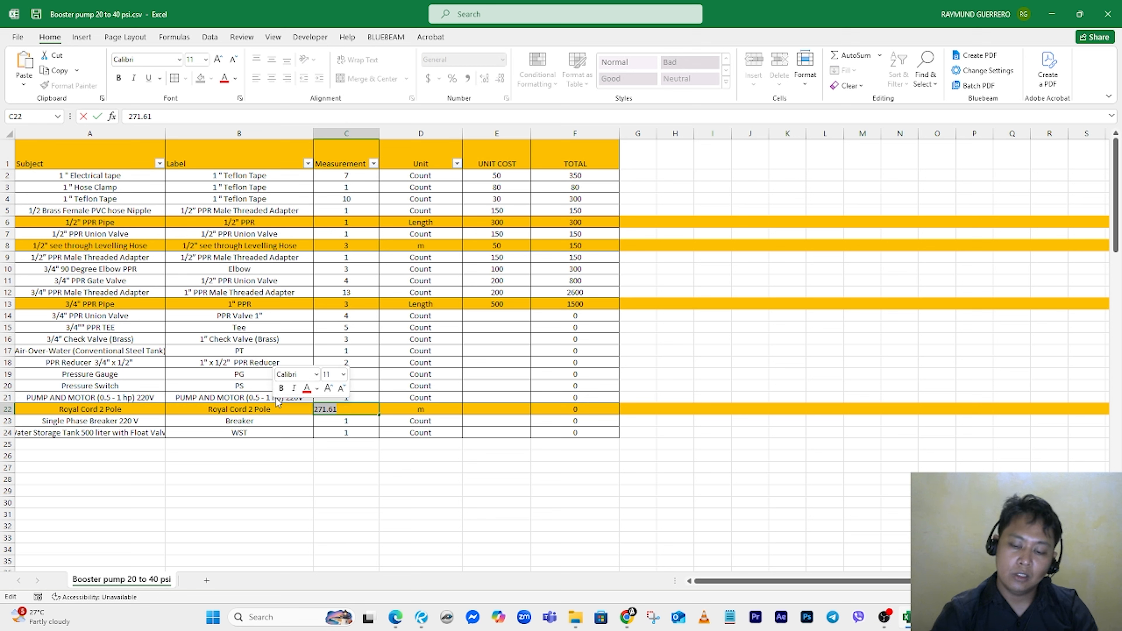
type("3")
key("Return")
double_click(498, 408)
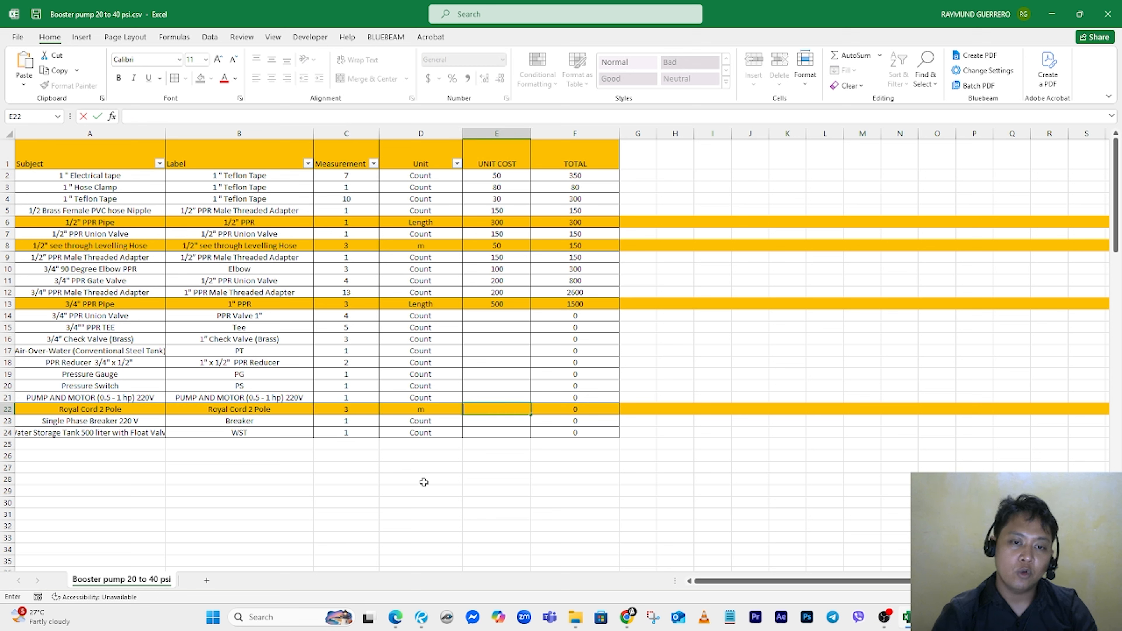
type("200")
key("Return")
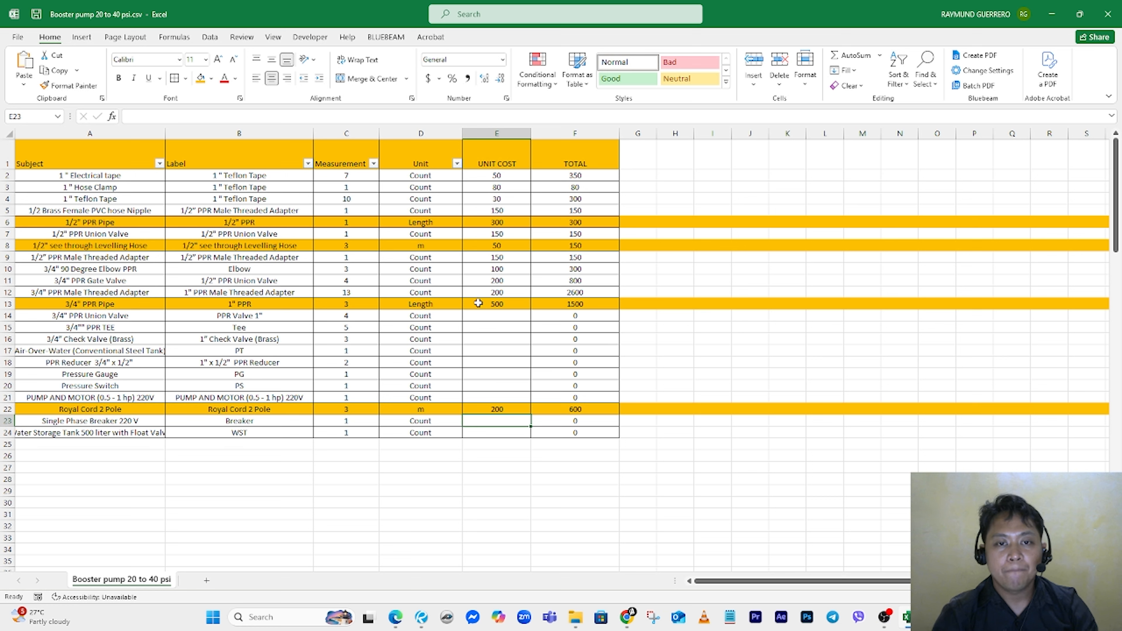
Step: Enter unit costs of 200 for the 3/4" PPR Union Valve, 100 for the 3/4" PPR TEE and 250 for the 3/4" Check Valve (Brass)
left_click(486, 315)
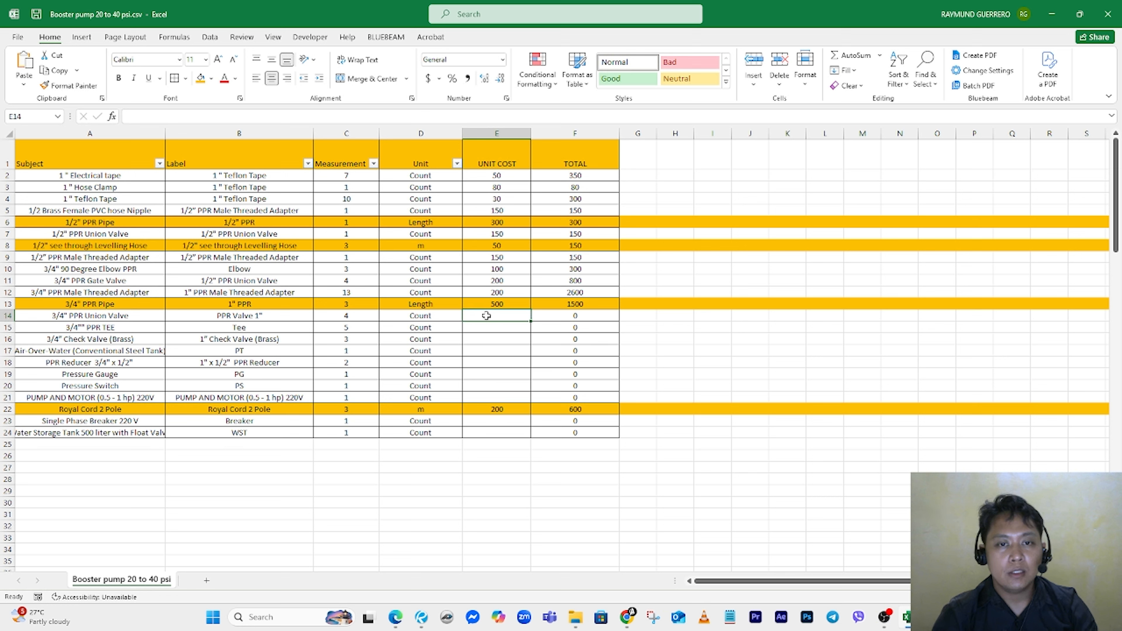
type("200")
key("Return")
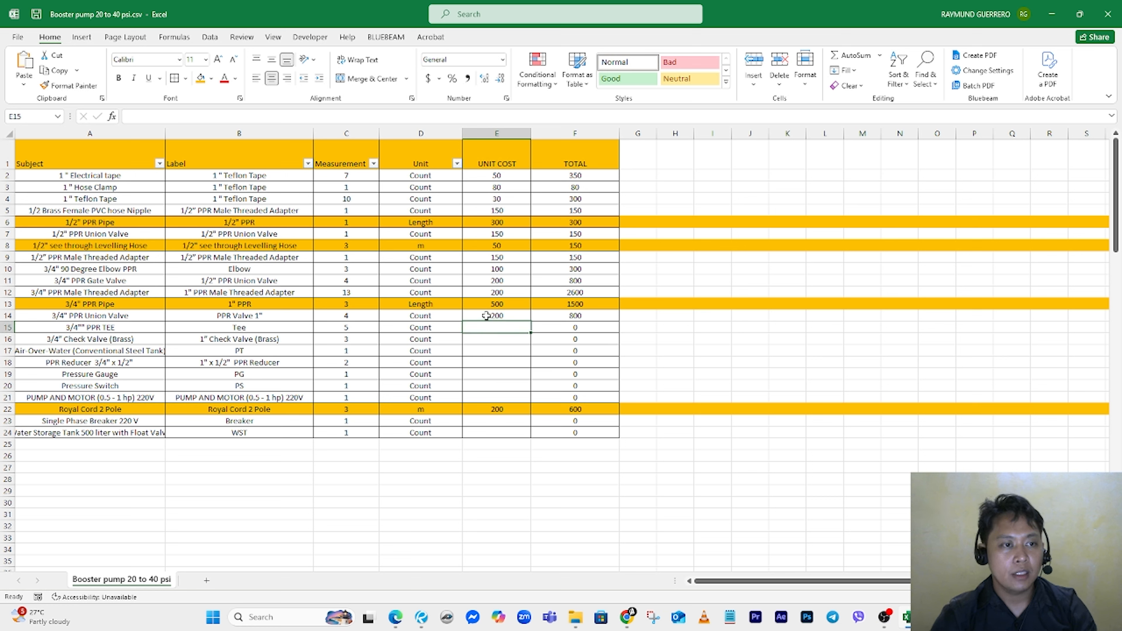
type("100")
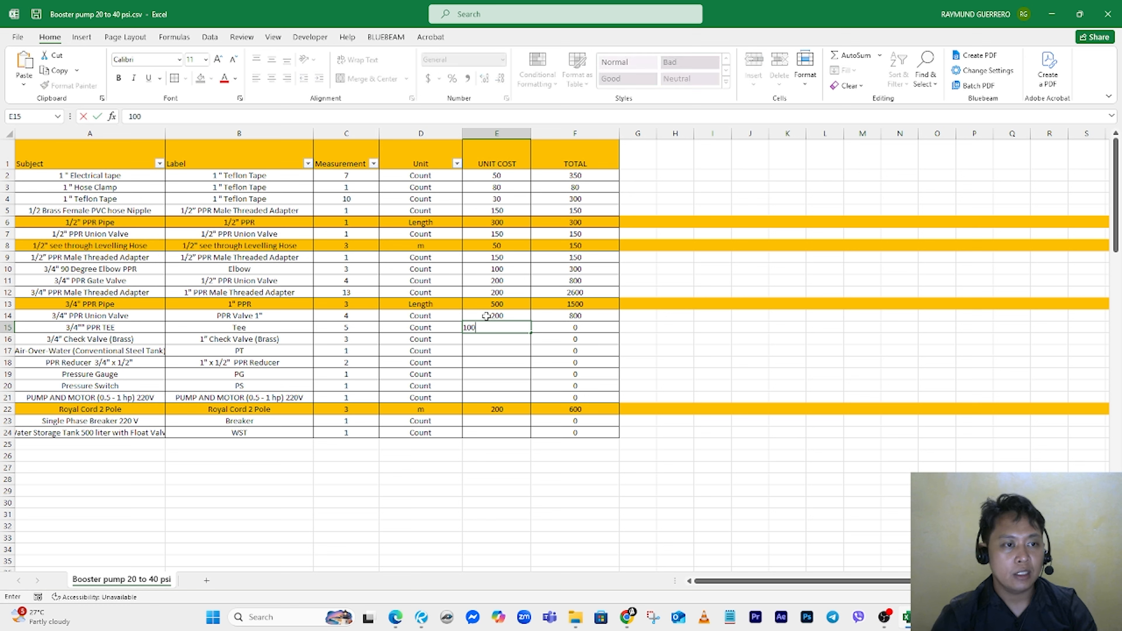
key("Return")
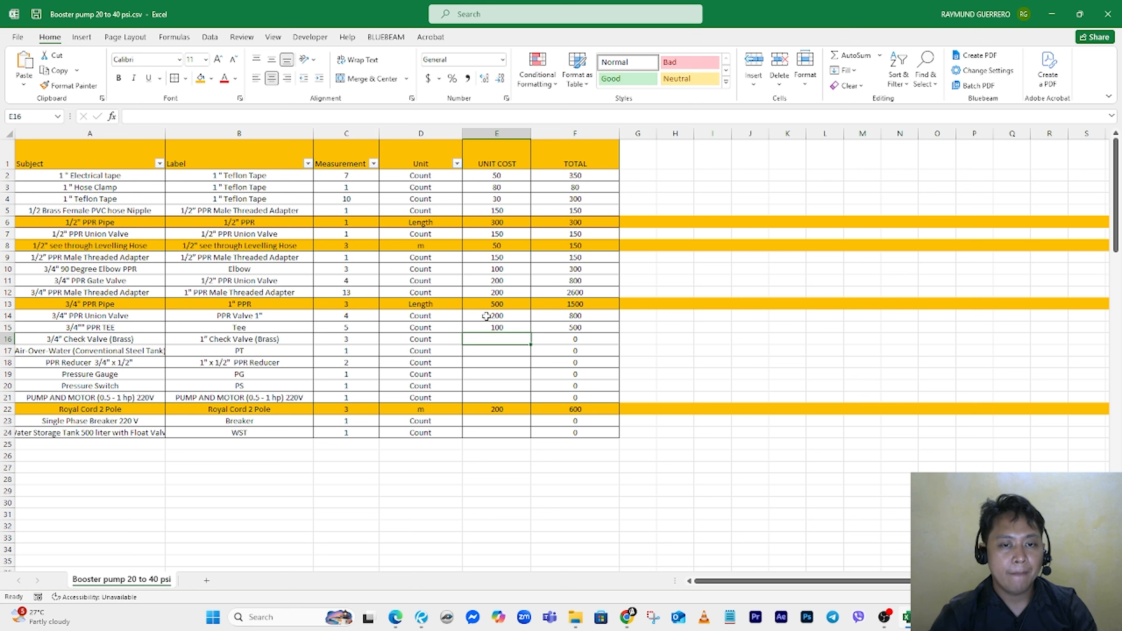
type("250")
key("Return")
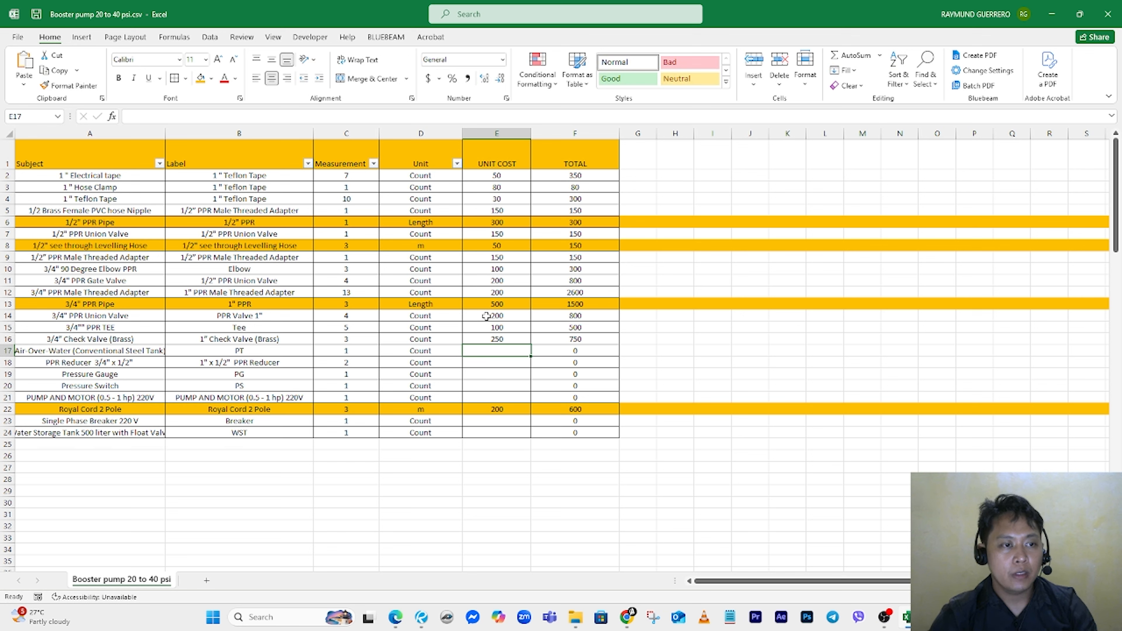
Step: Enter unit costs of 9000 for the Air-Over-Water (Conventional Steel Tank) and 200 for the 3/4" x 1/2" PPR Reducer
type("12")
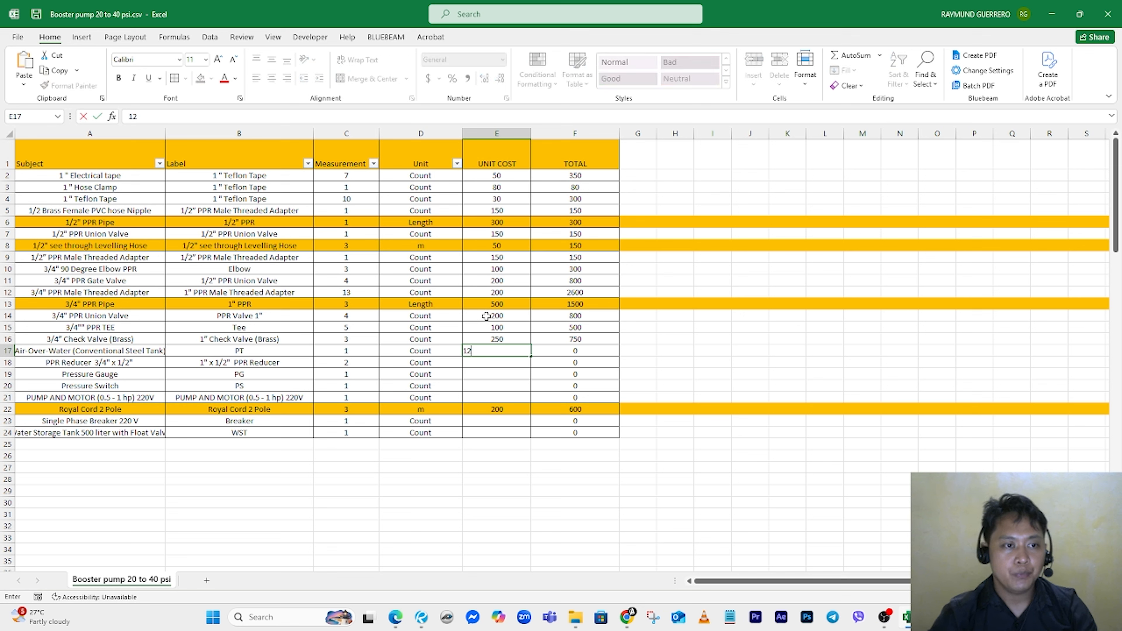
key("BackSpace")
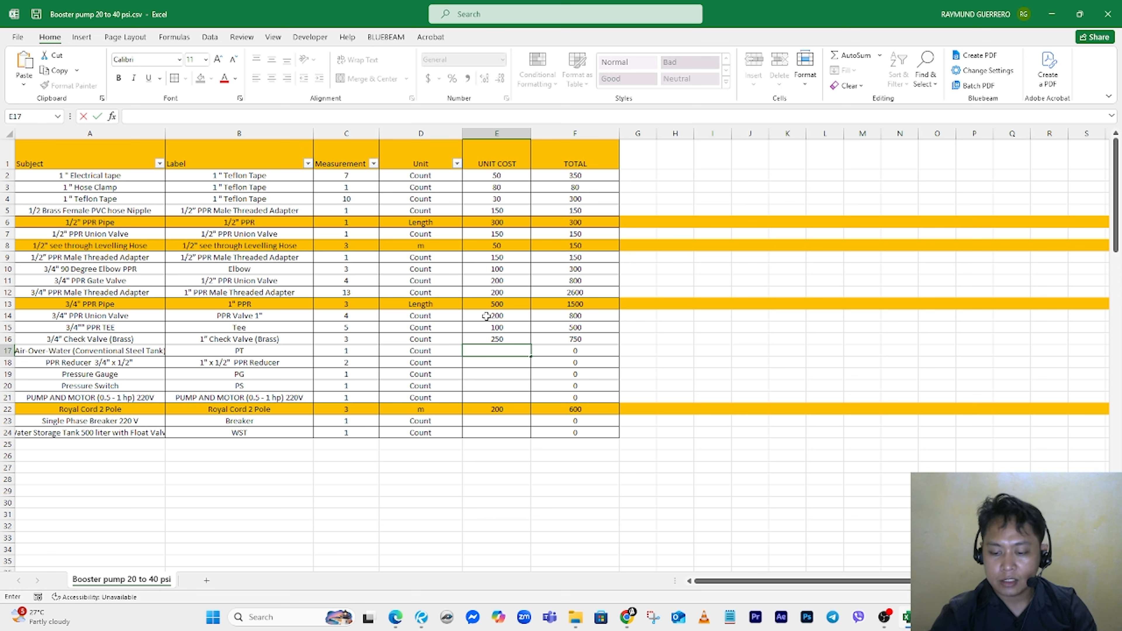
type("9000")
key("Return")
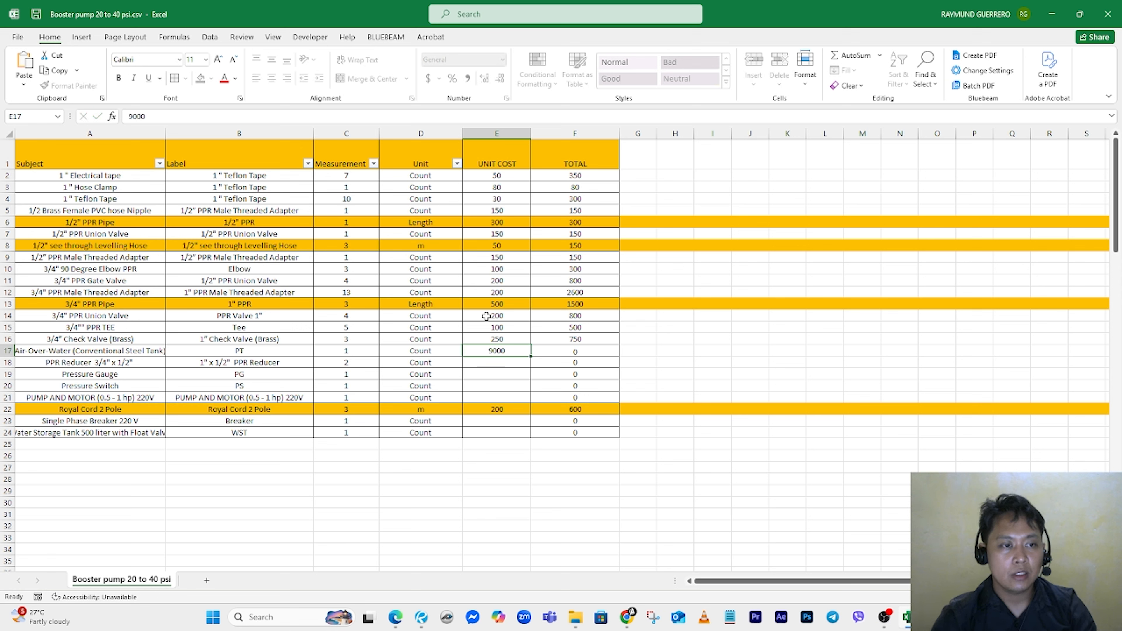
type("200")
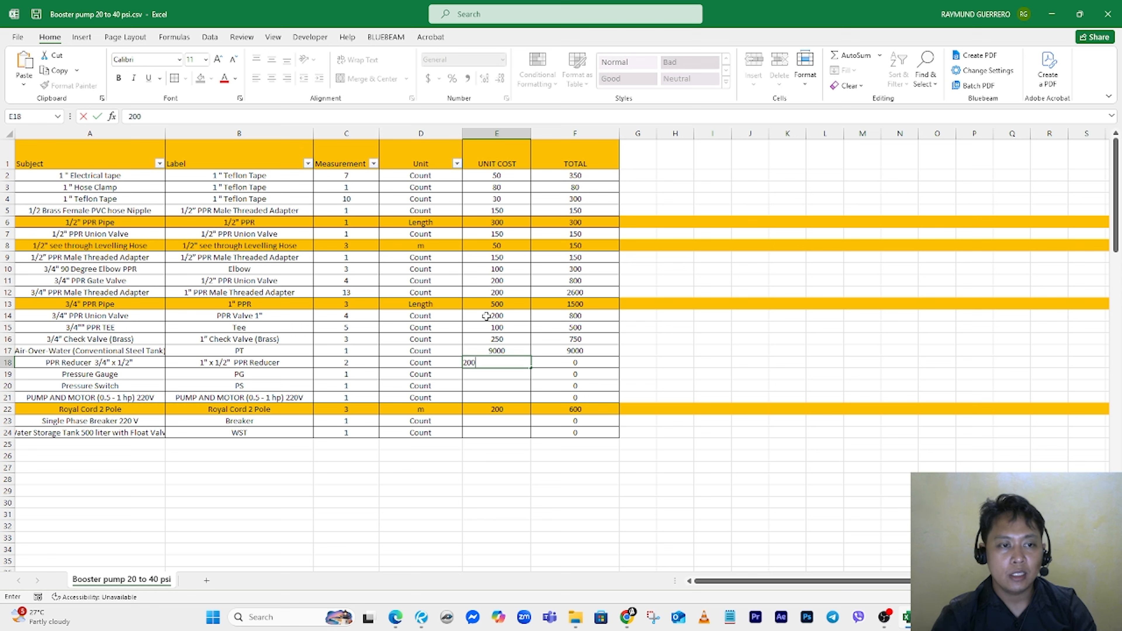
key("Return")
Step: Set the unit cost of the Pressure Gauge to 100 and of the Pressure Switch to 450
type("100")
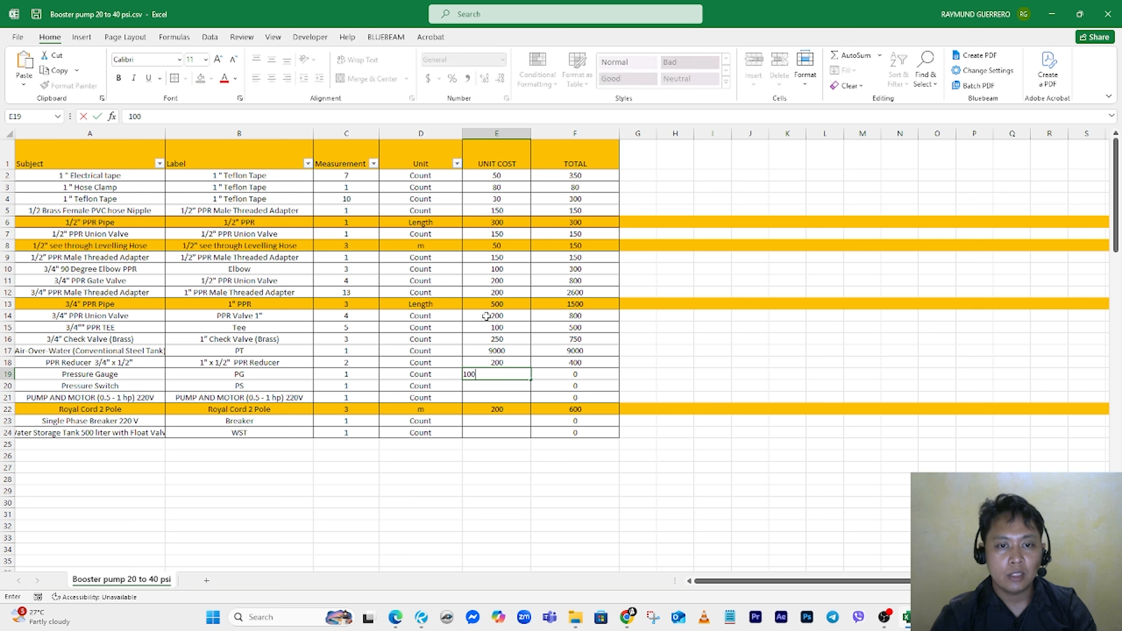
key("Return")
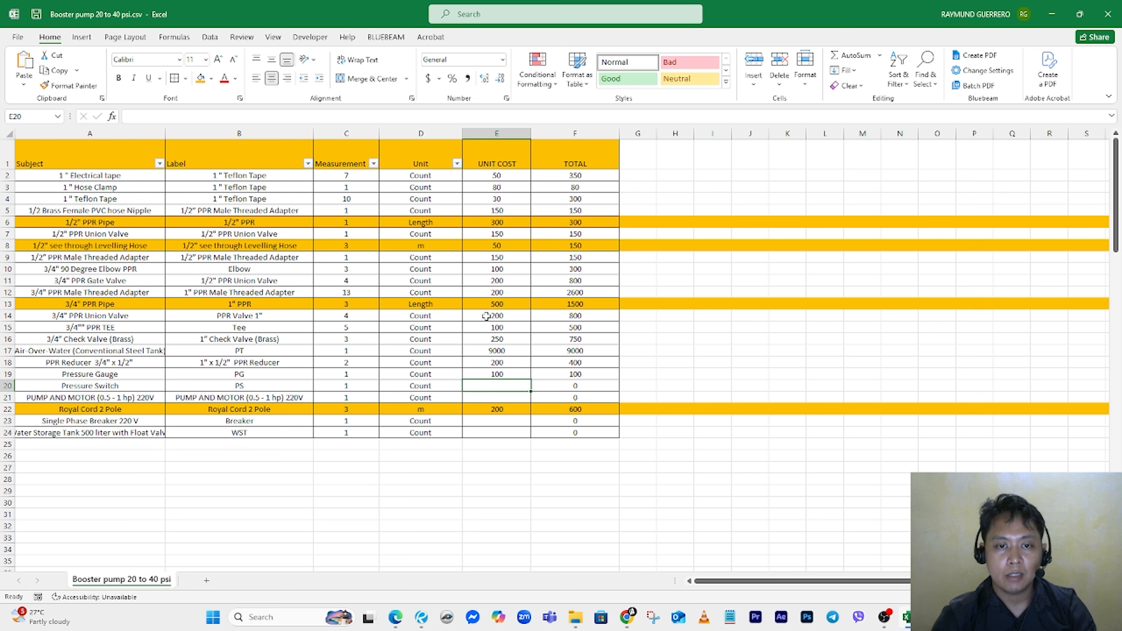
type("450")
key("Return")
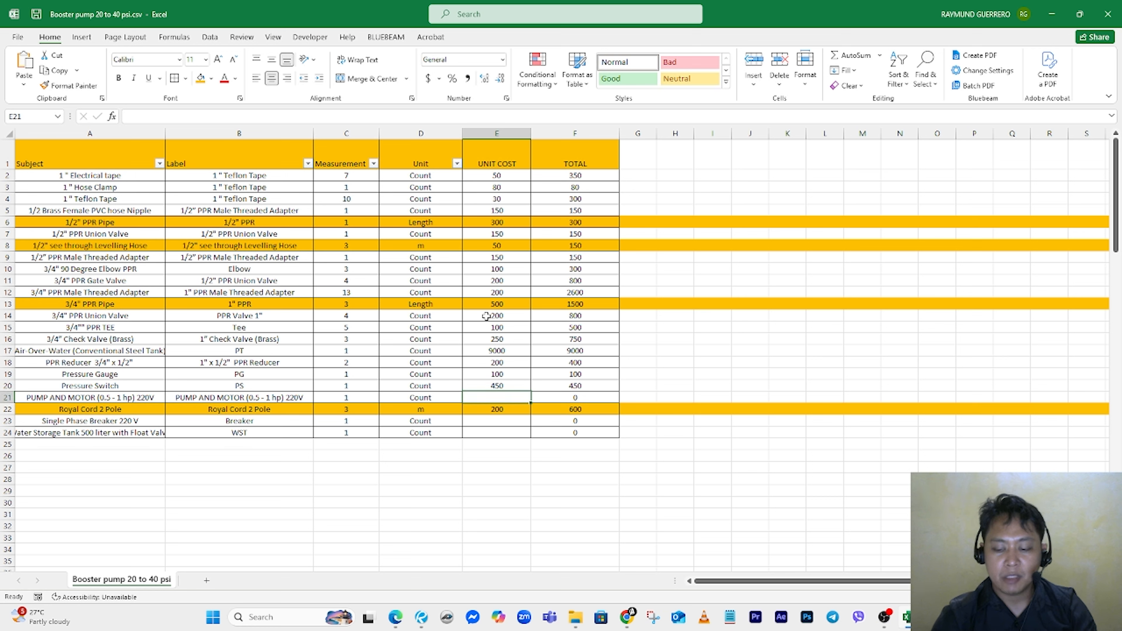
Step: Give the PUMP AND MOTOR (0.5 - 1 hp) 220V a unit cost of 40000
type("40000")
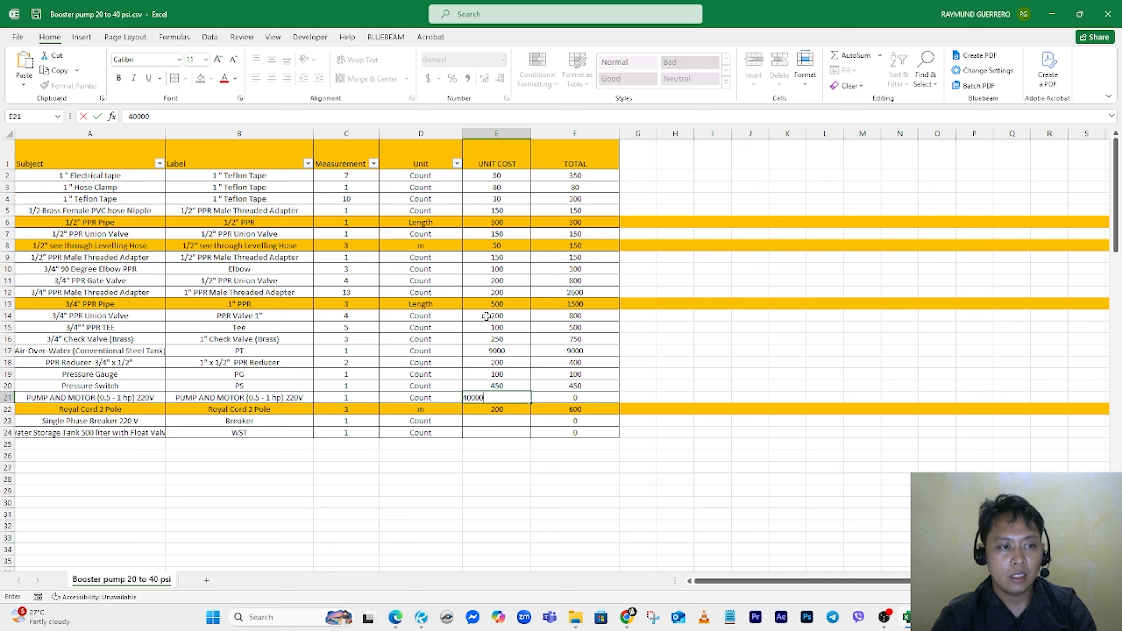
key("Return")
key("Return")
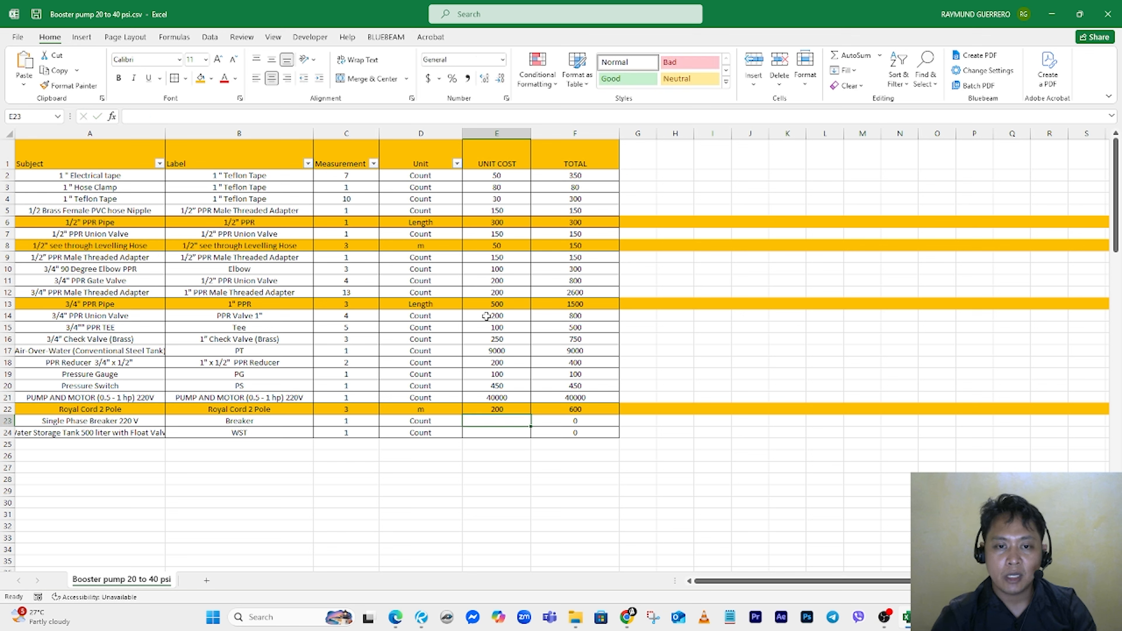
Step: Enter a unit cost of 2000 for the Single Phase Breaker 220 V
type("2")
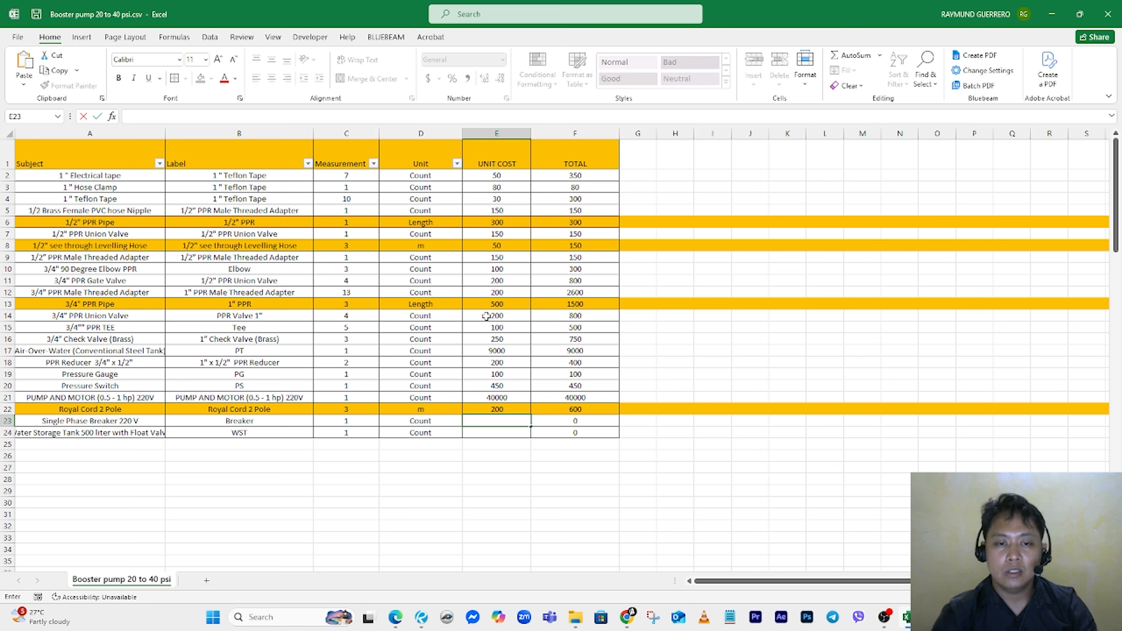
type("2000")
key("Return")
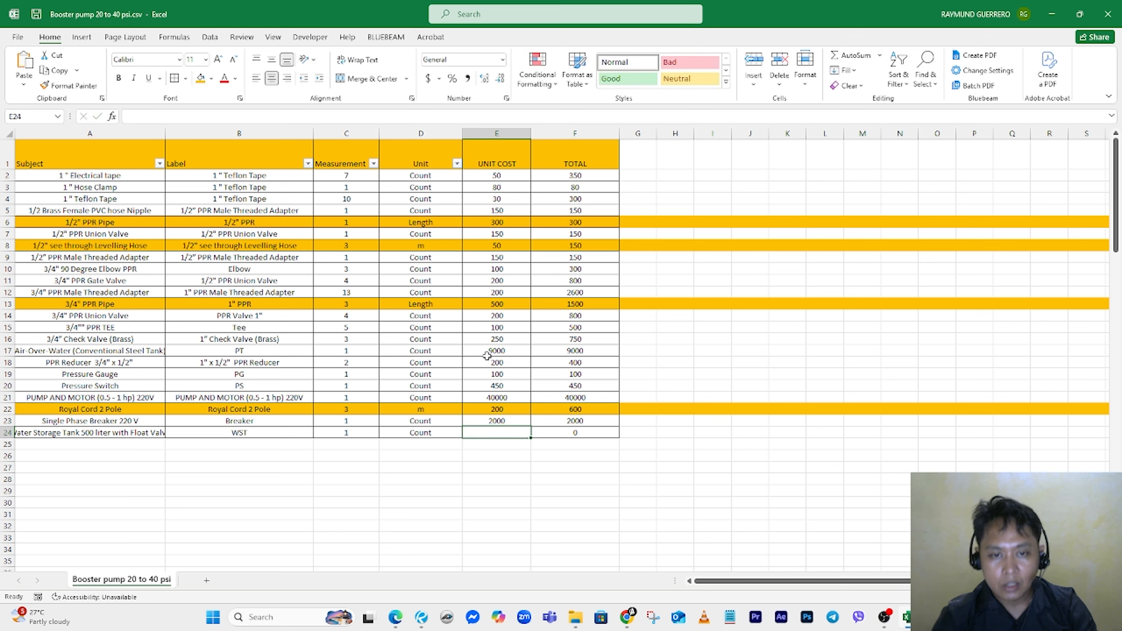
Step: Set the pump and motor's unit cost to 4000 and the 500 liter Water Storage Tank's to 12000
double_click(509, 396)
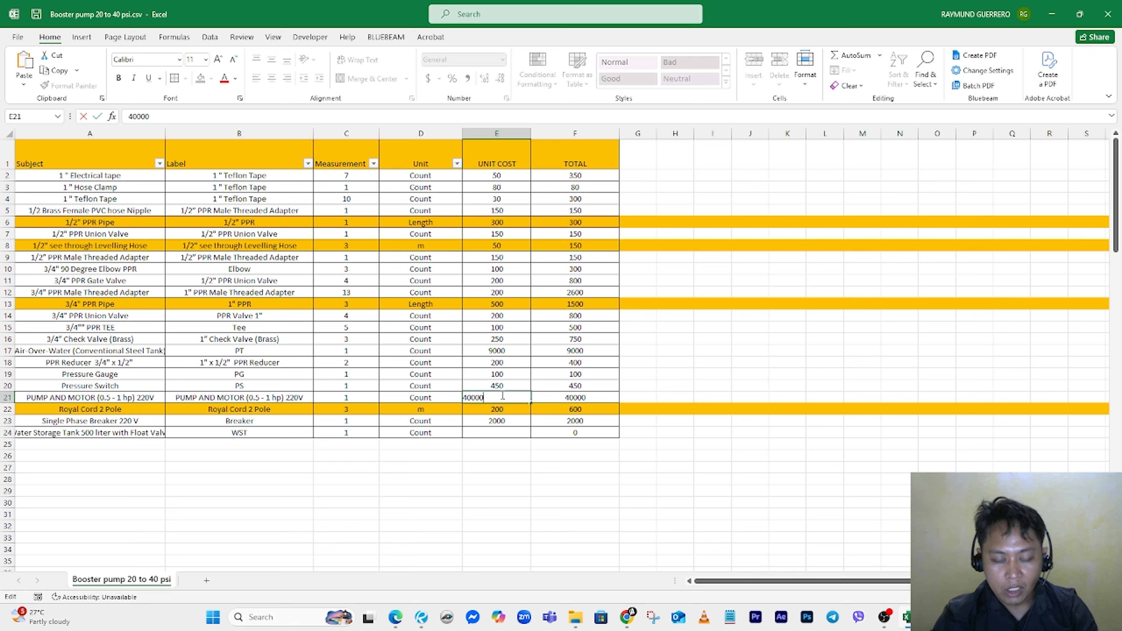
key("Return")
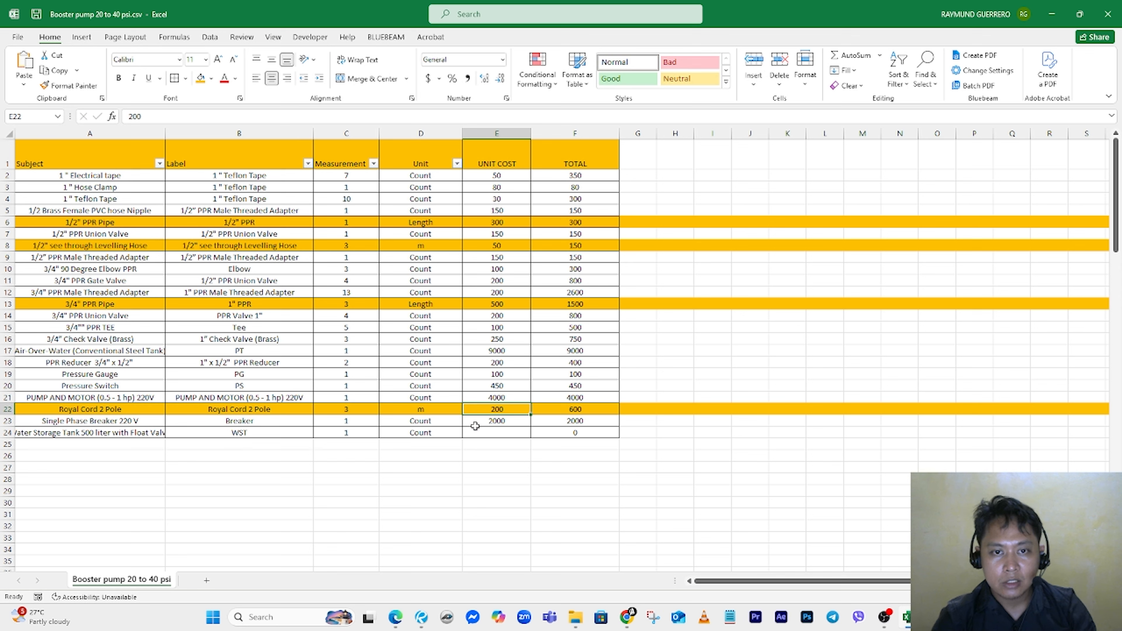
double_click(487, 434)
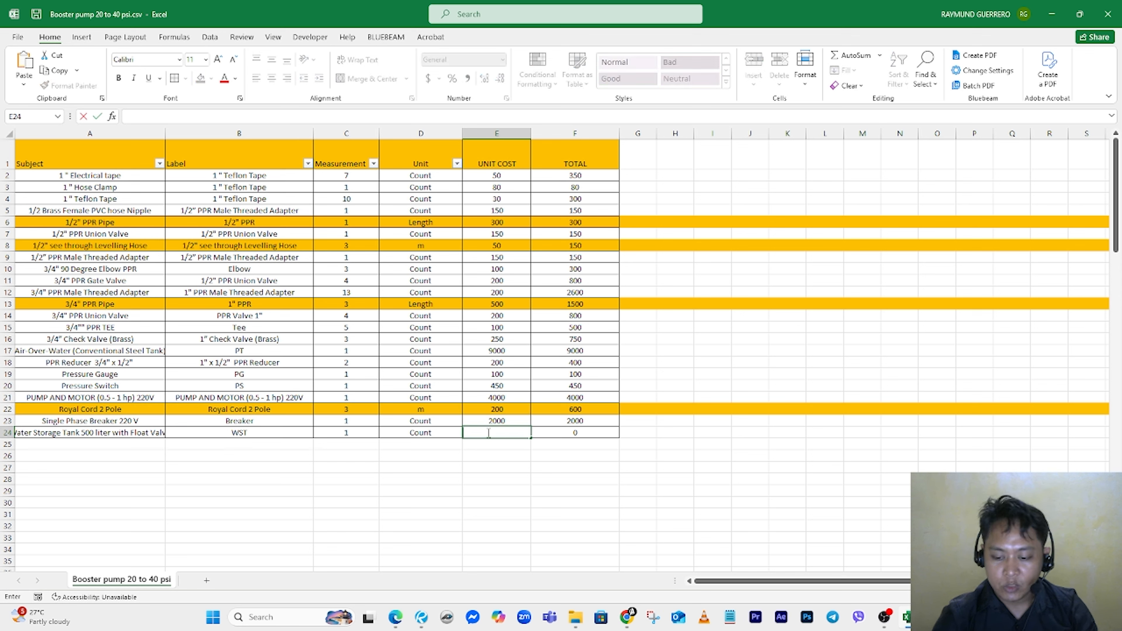
type("12000")
key("Return")
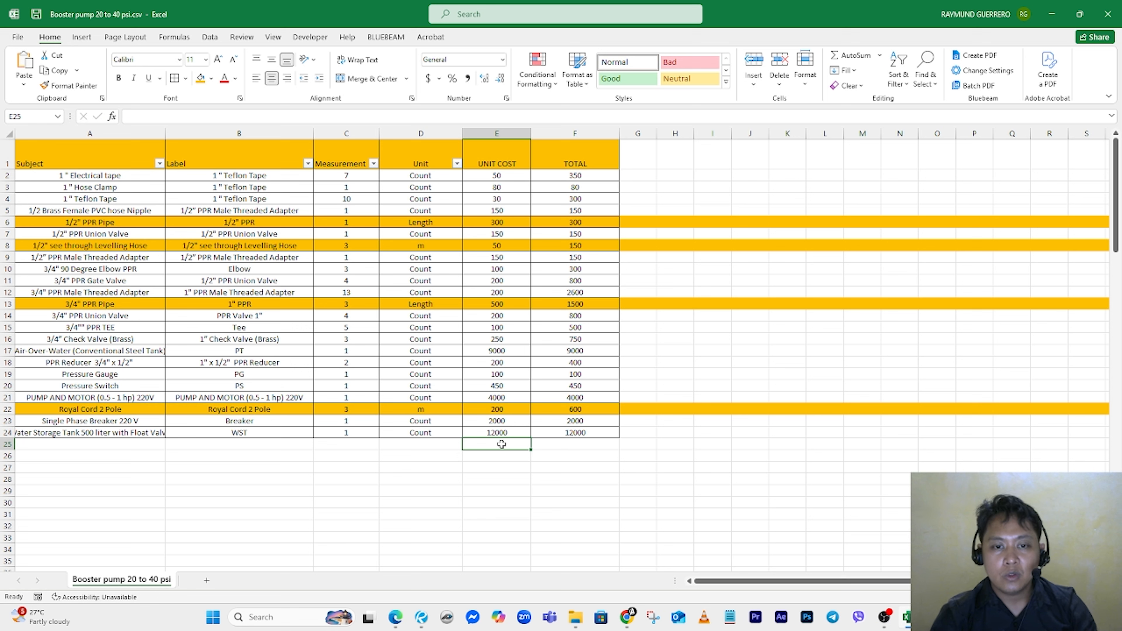
Step: Label cell E25, directly below the last unit cost, as Subtotal
type("Aubr")
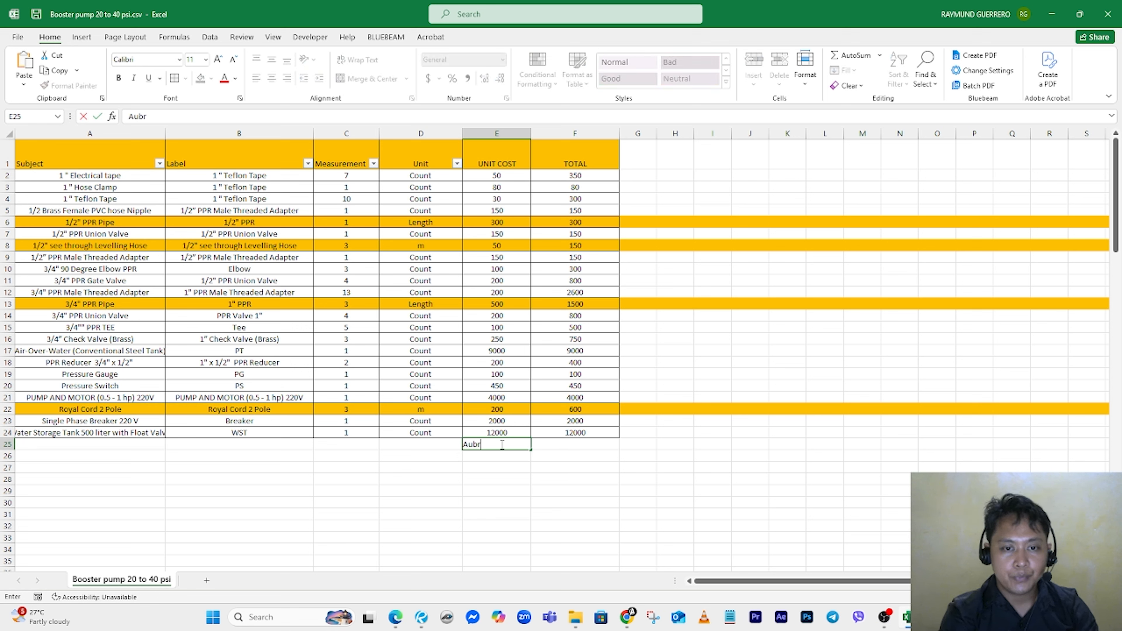
key("BackSpace")
key("BackSpace")
key("BackSpace")
key("BackSpace")
type("Aub")
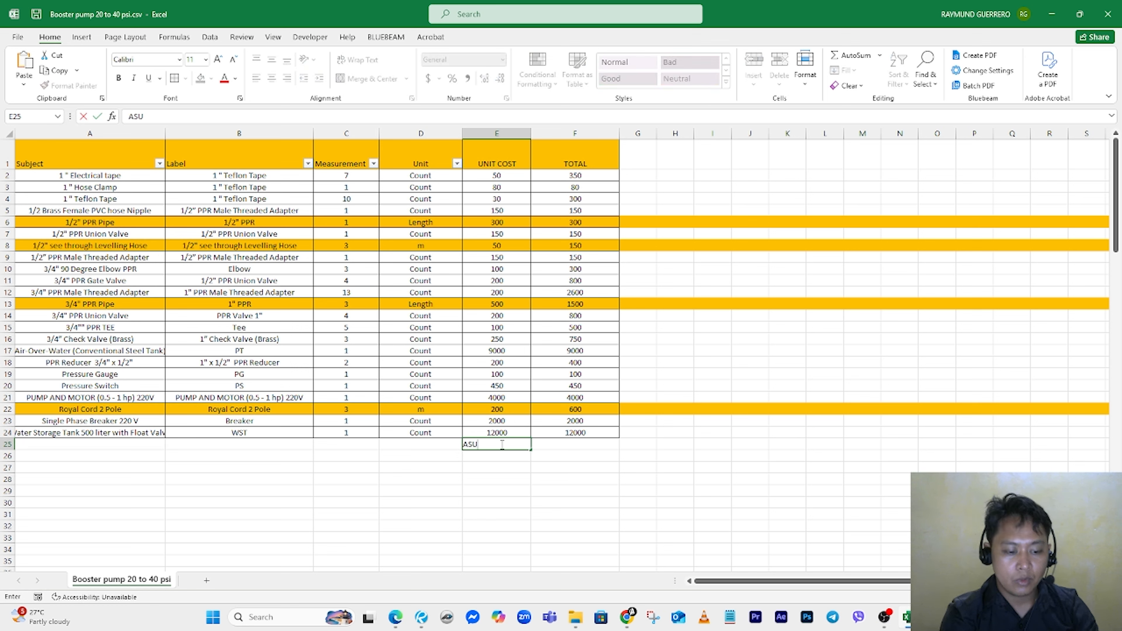
key("BackSpace")
key("BackSpace")
key("BackSpace")
type("A")
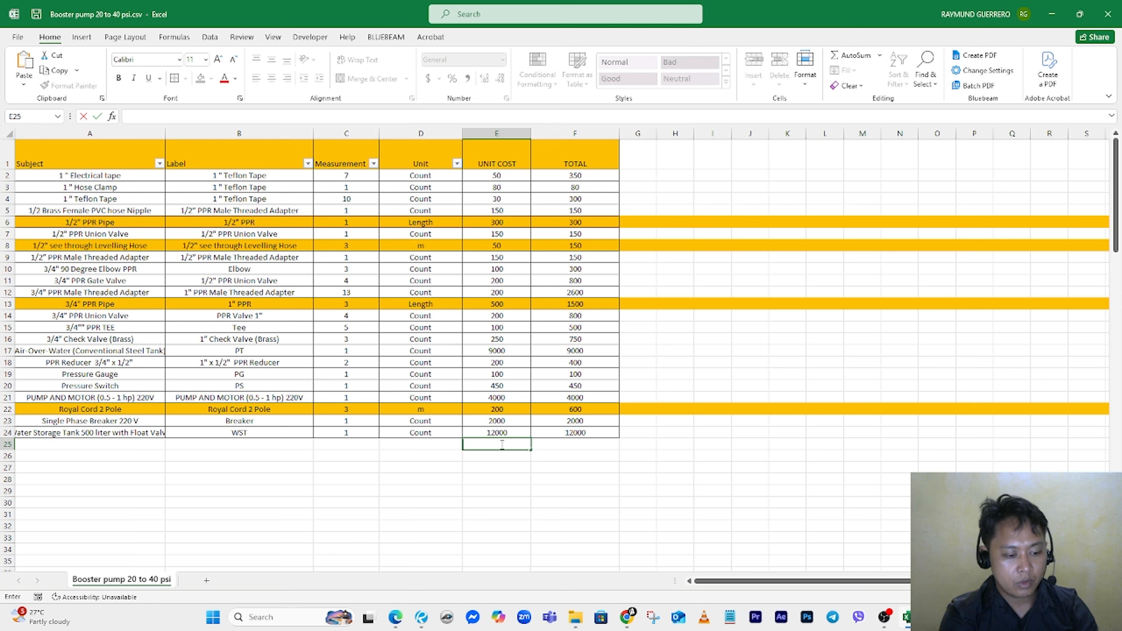
type("Subtotal")
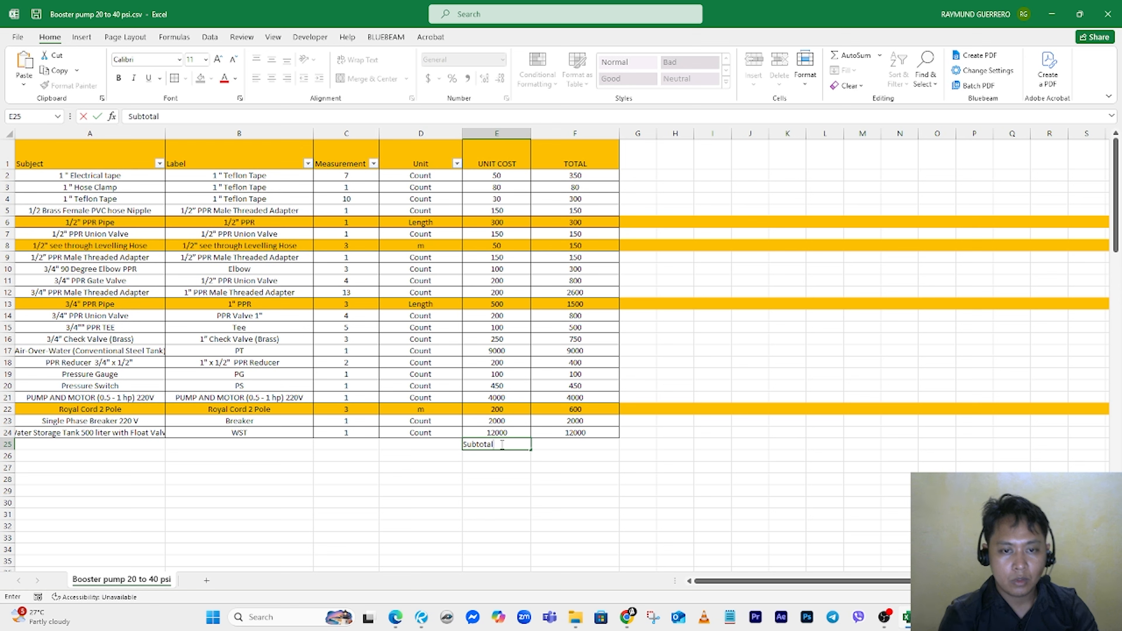
key("Return")
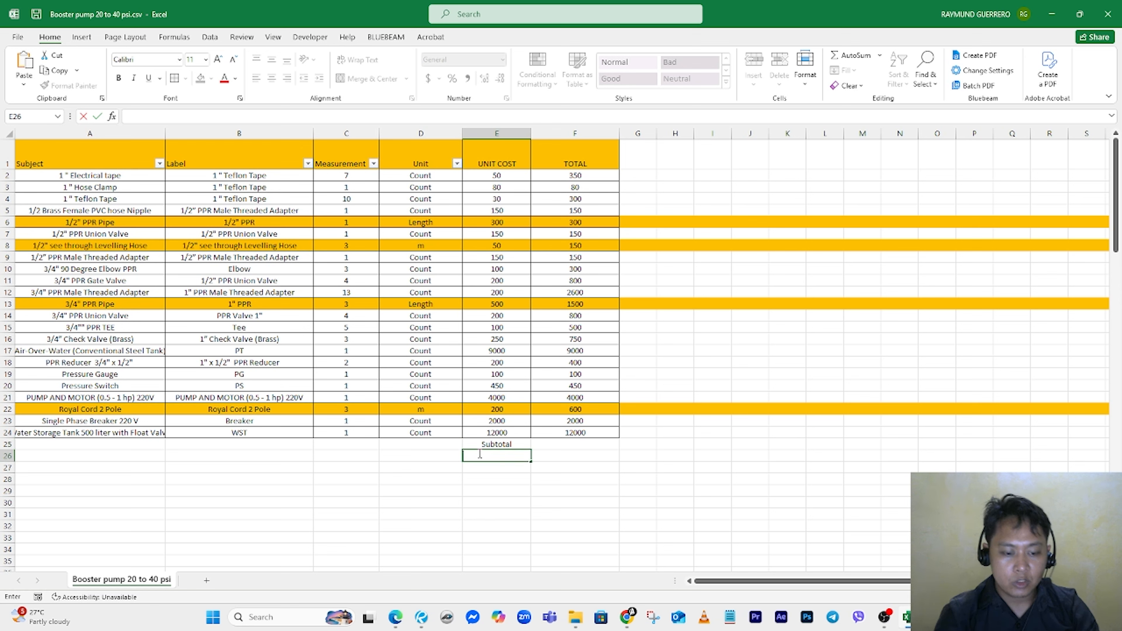
Step: Add the labels Contigency and Grandtotal in the two cells beneath Subtotal
type("Conti")
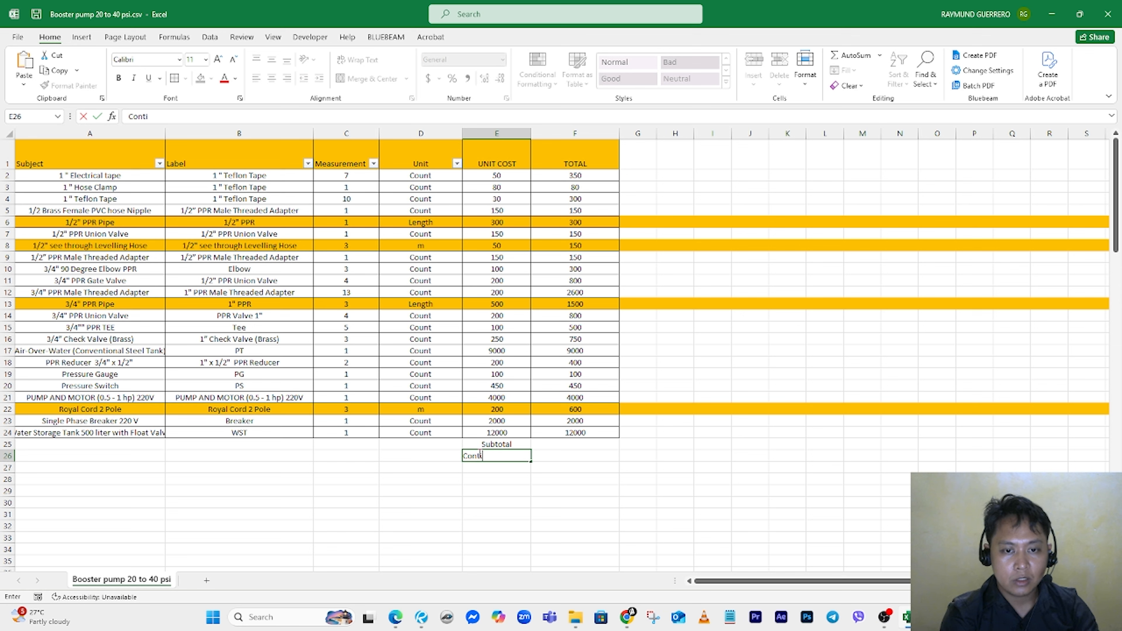
type("gne")
key("BackSpace")
key("BackSpace")
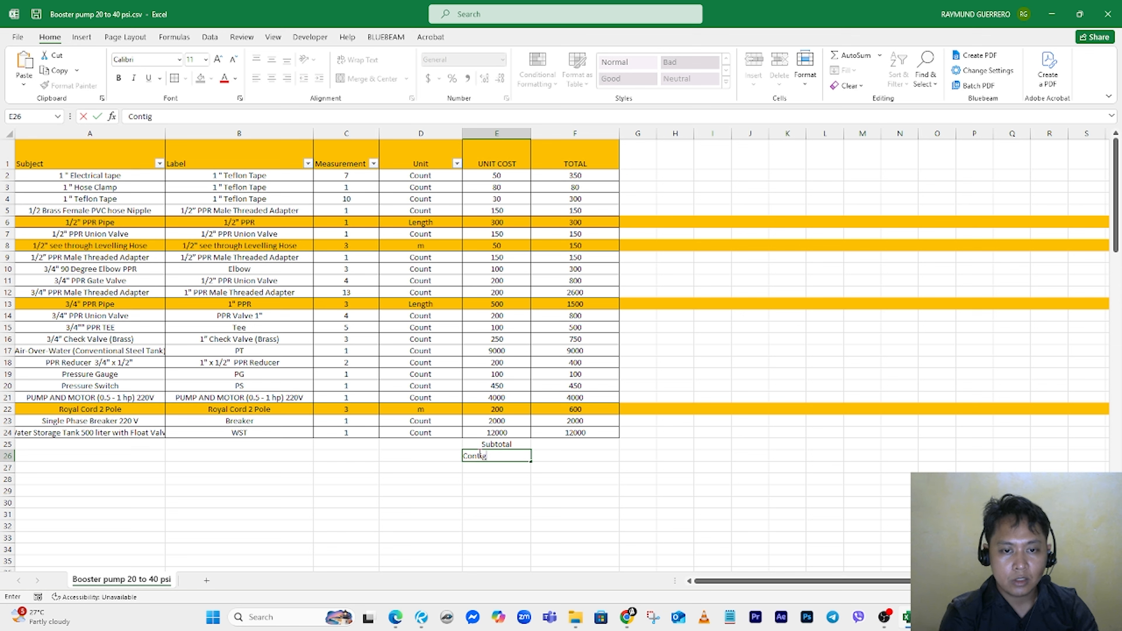
key("BackSpace")
type("ngency")
key("Return")
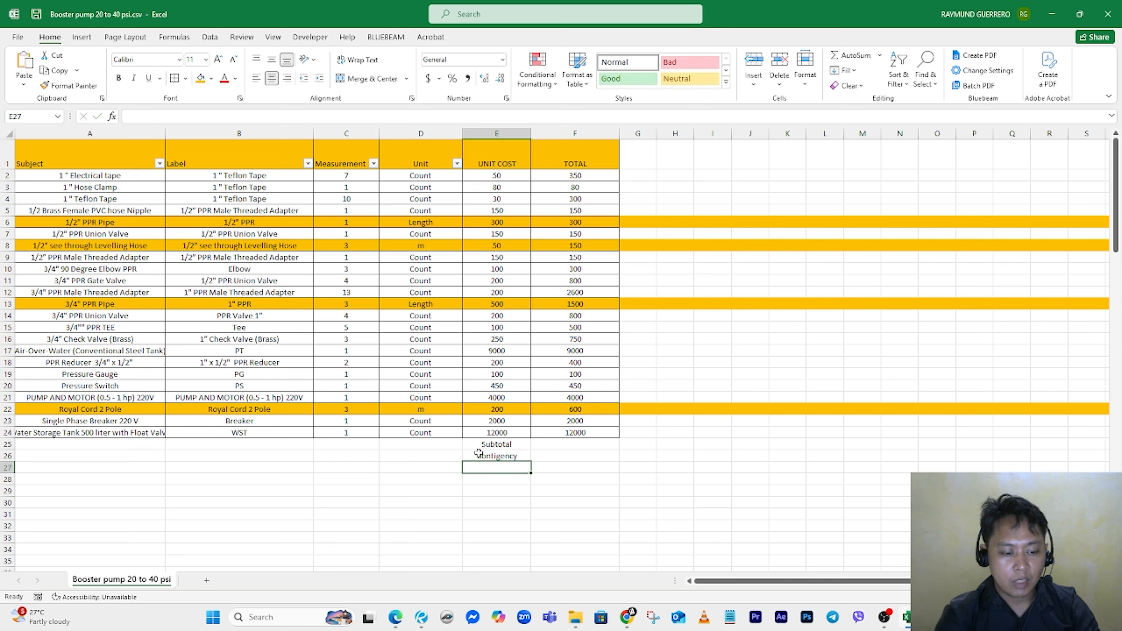
type("Grandtotal")
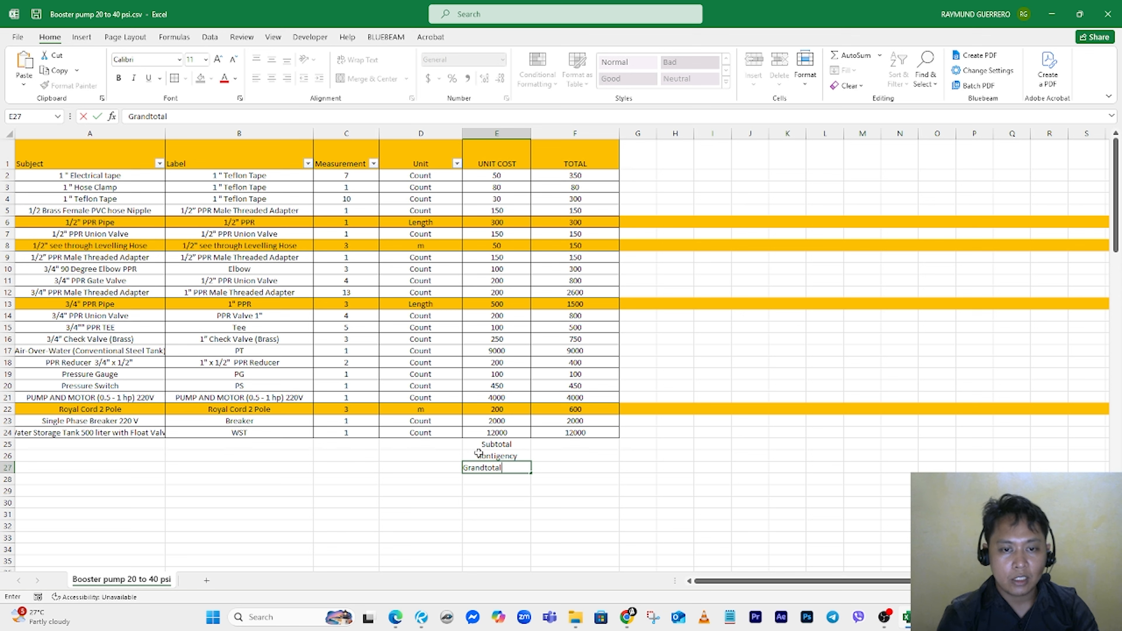
key("Return")
Step: Calculate the contingency in F26 as 10% of the subtotal with the formula =F25*0.1
left_click(577, 457)
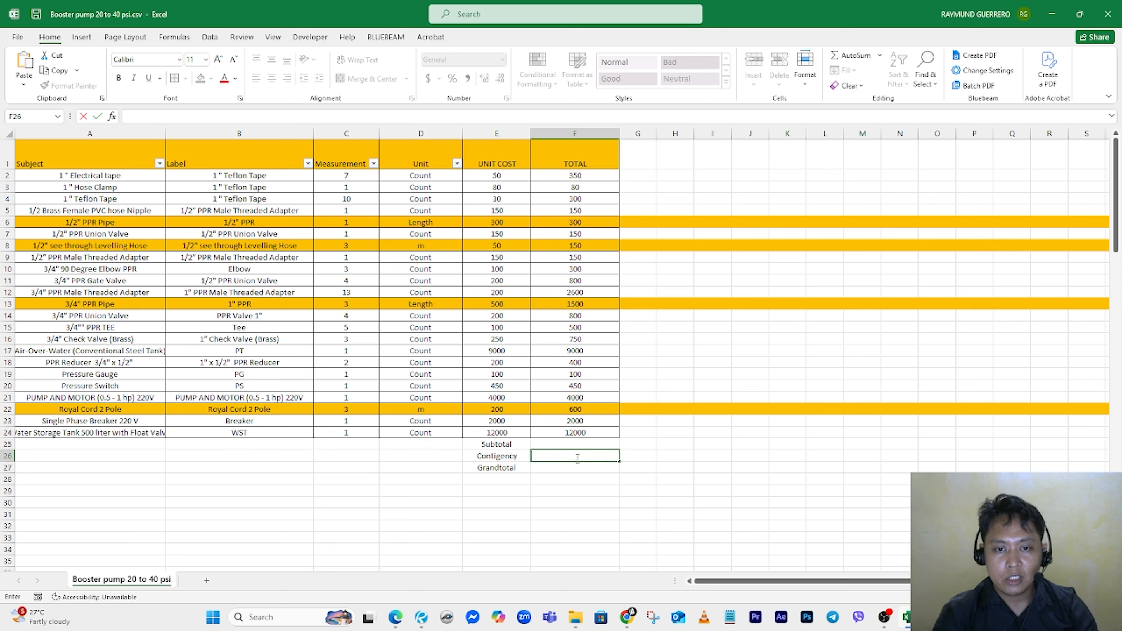
type("=")
left_click(572, 443)
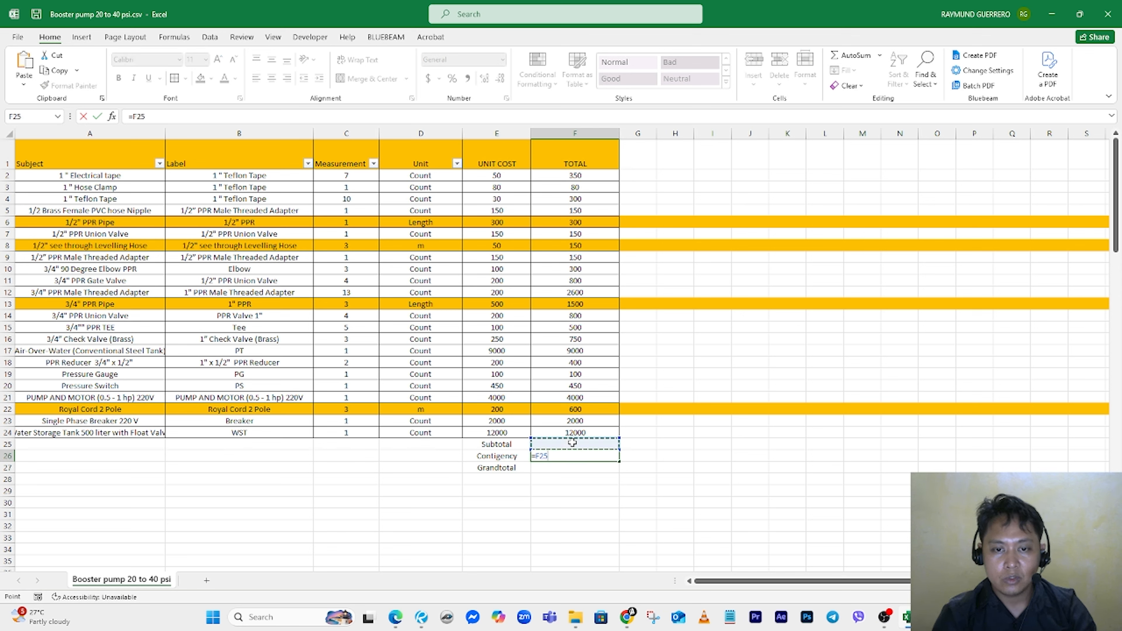
type("*")
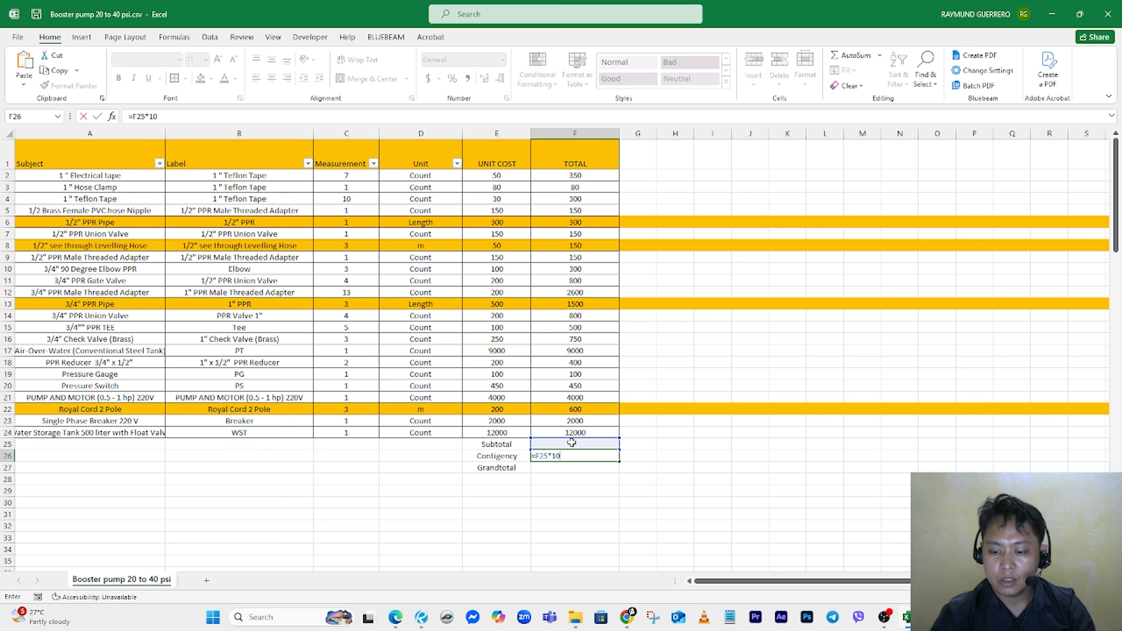
key("BackSpace")
key("BackSpace")
type("0.1")
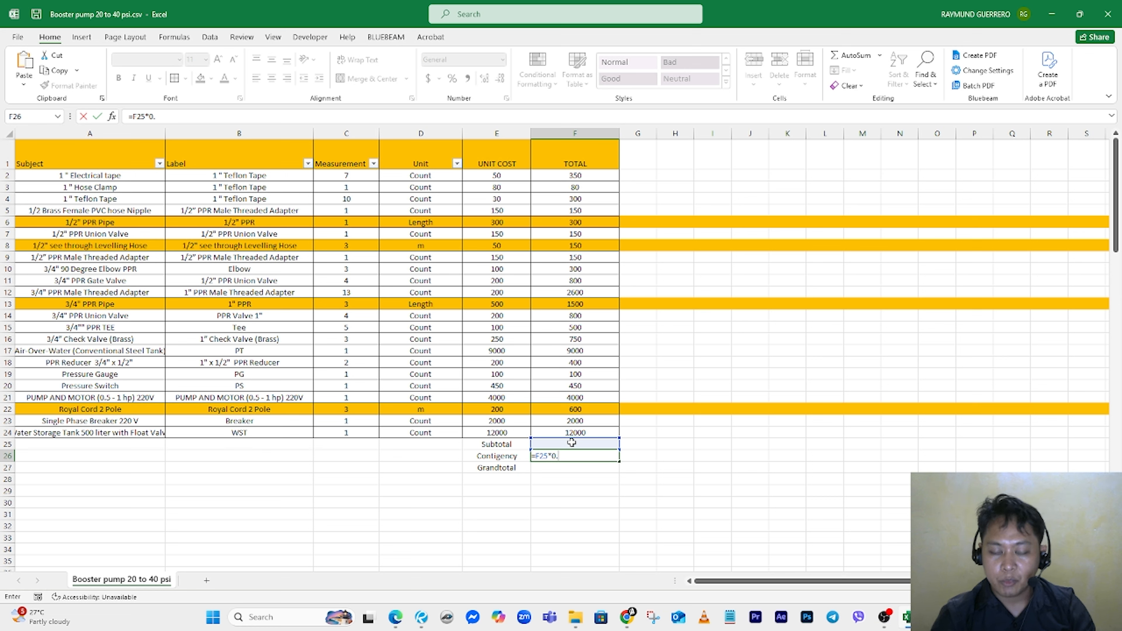
key("Return")
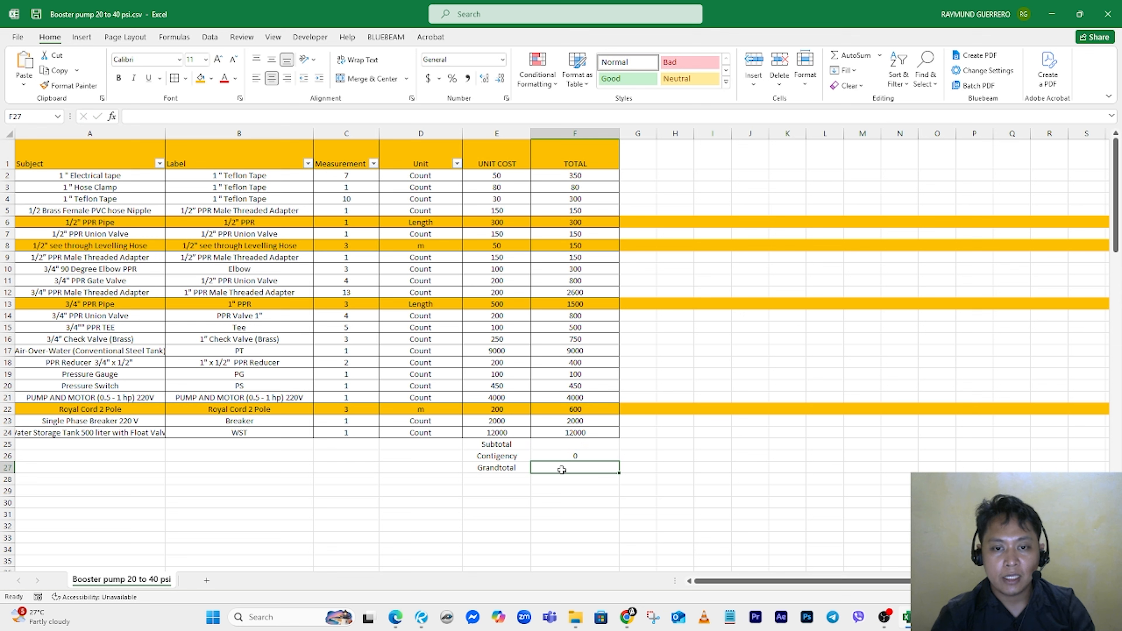
Step: Sum all item totals of the TOTAL column into the Subtotal row's cell F25 with AutoSum
left_click(570, 447)
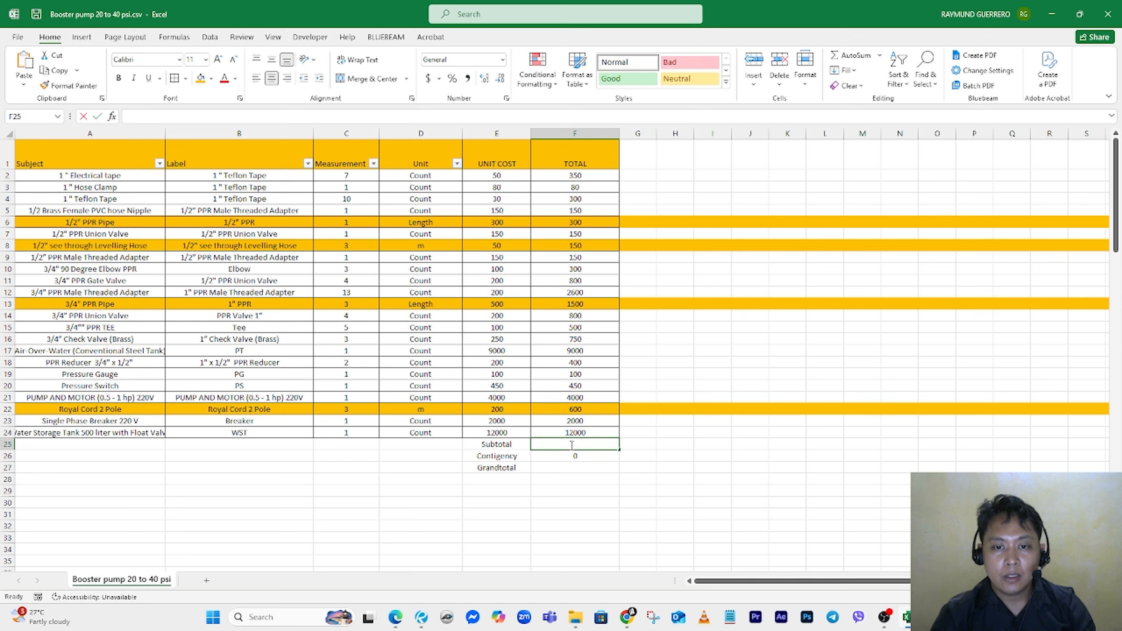
left_click(846, 58)
key("Return")
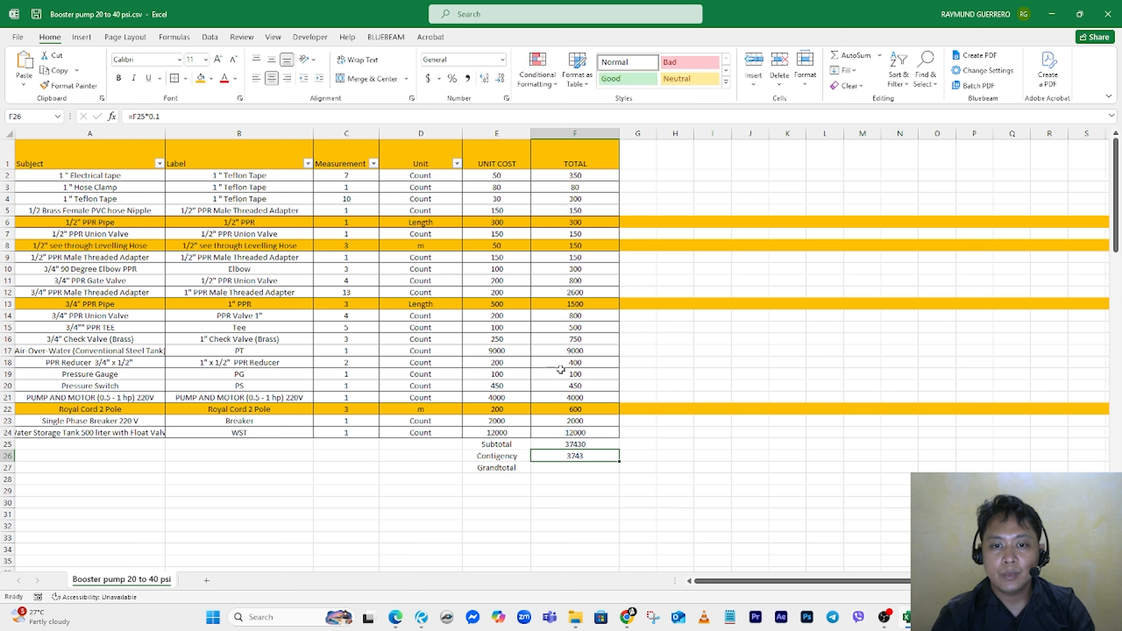
Step: Add the subtotal and contingency amounts together in the Grandtotal row's cell F27 with AutoSum
double_click(559, 468)
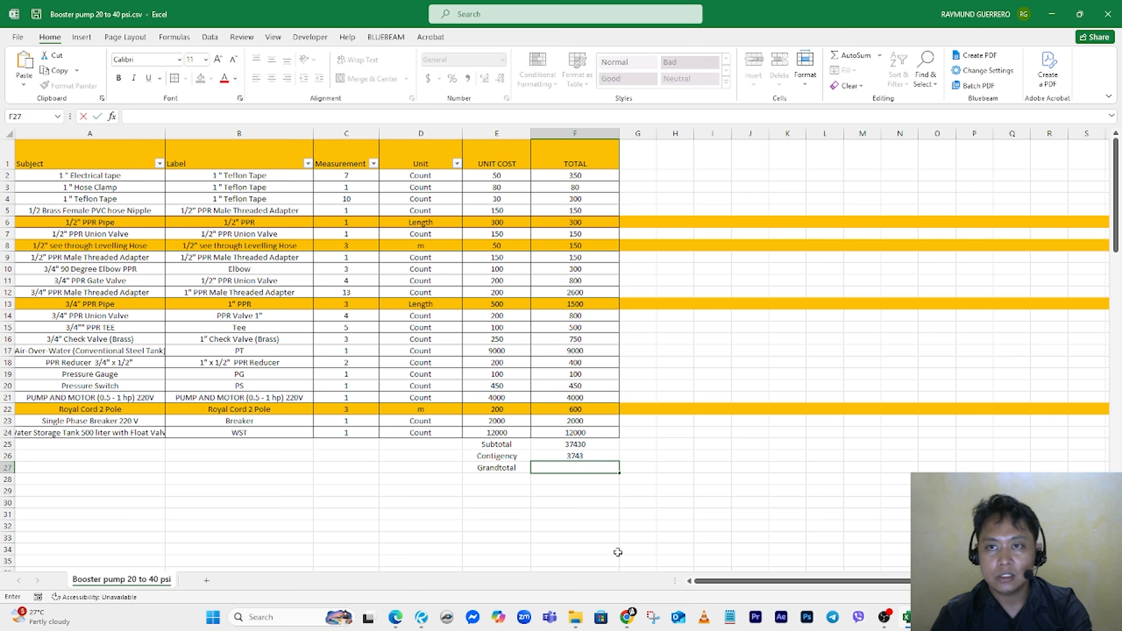
left_click(544, 517)
left_click(566, 466)
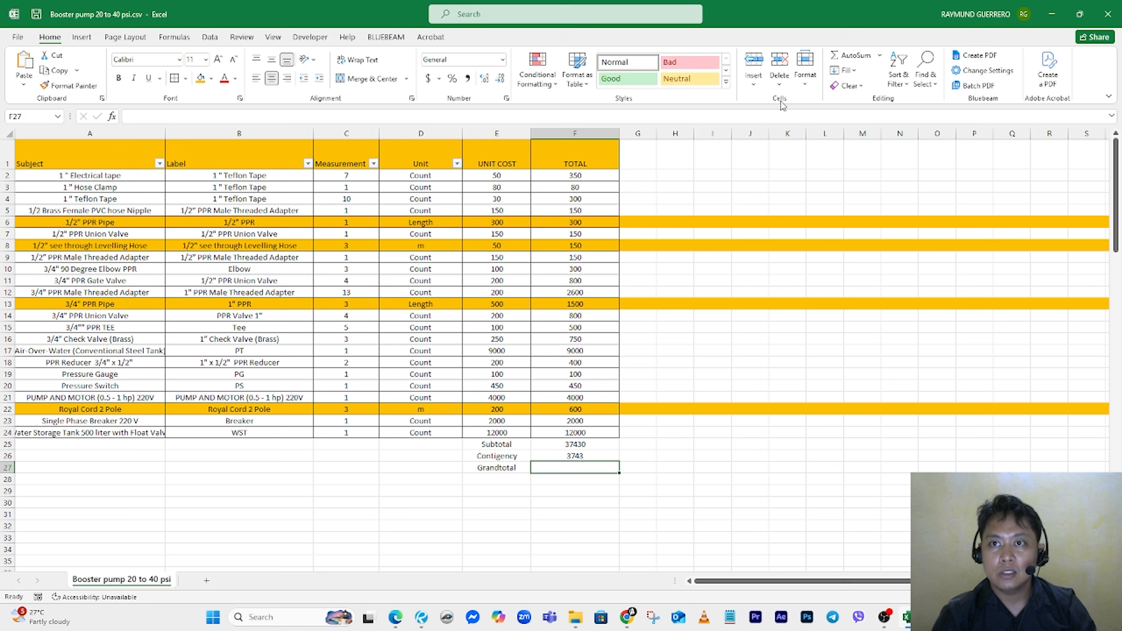
left_click(845, 58)
left_click_drag(582, 444, 582, 453)
key("Return")
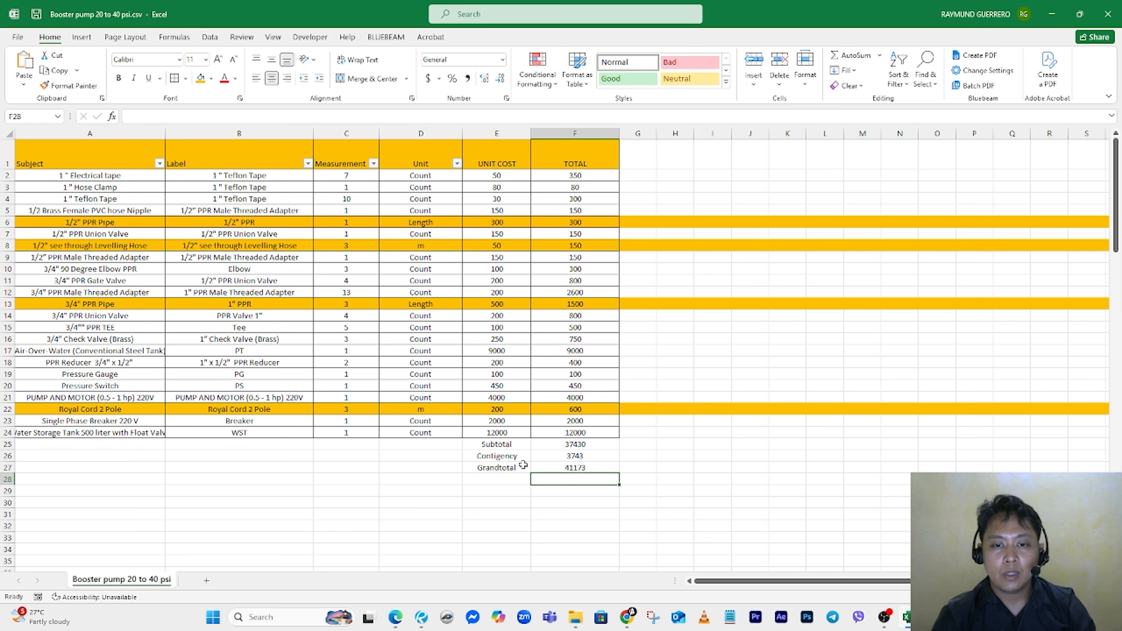
left_click(502, 469)
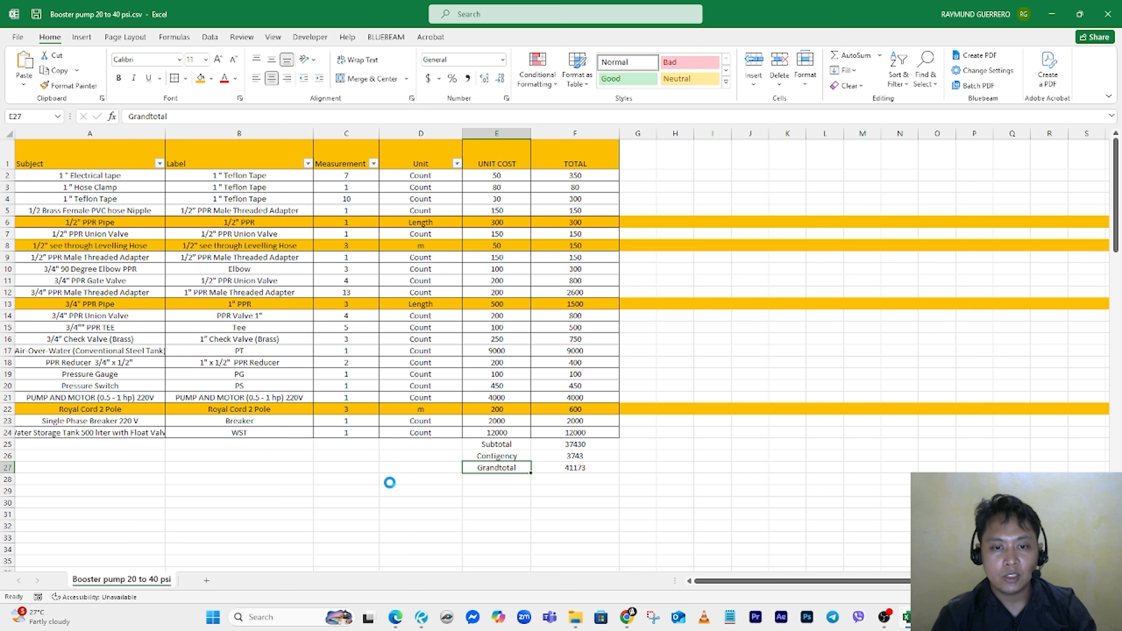